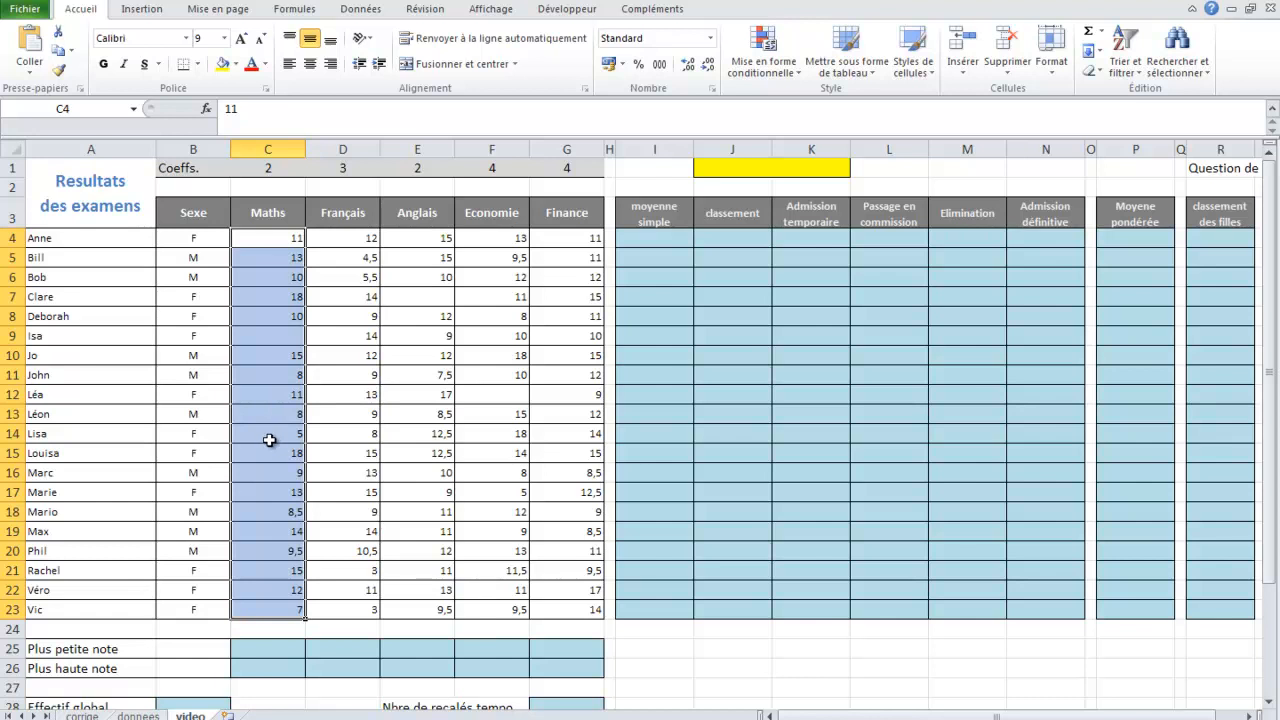
Enter =MIN(C4:C23) in C25 to calculate the lowest Maths grade
left_click(259, 642)
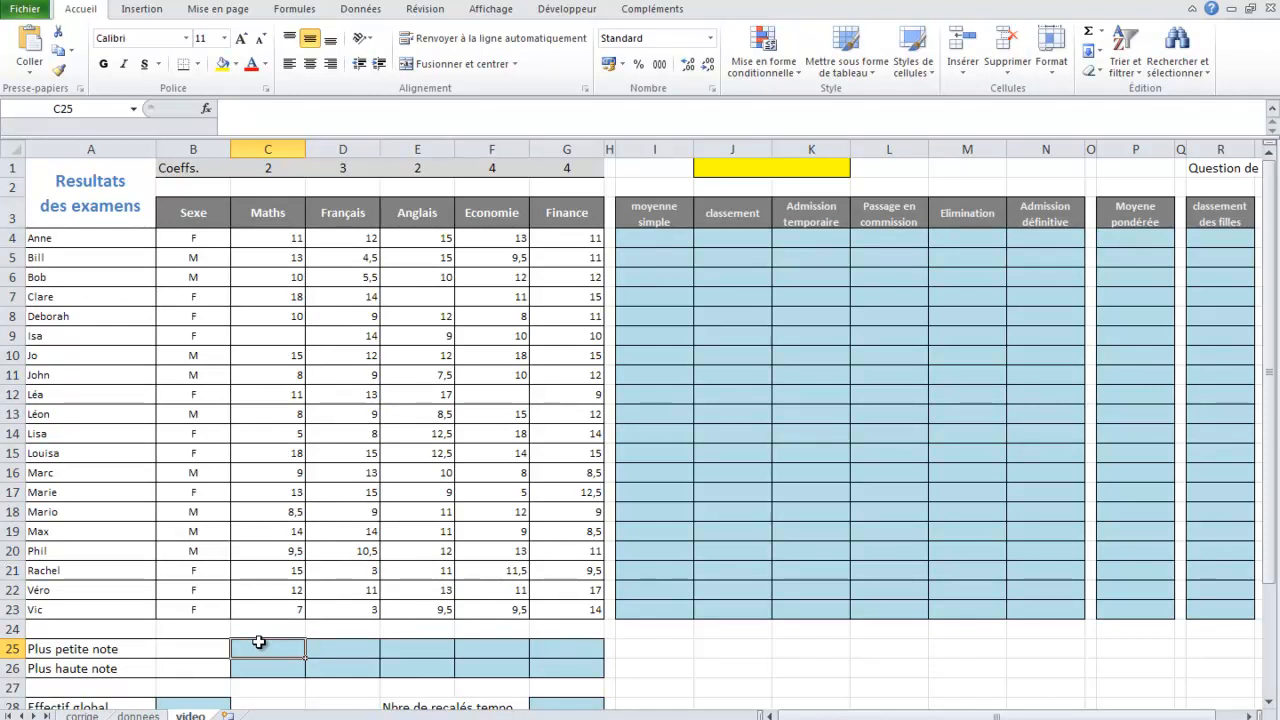
type("=min")
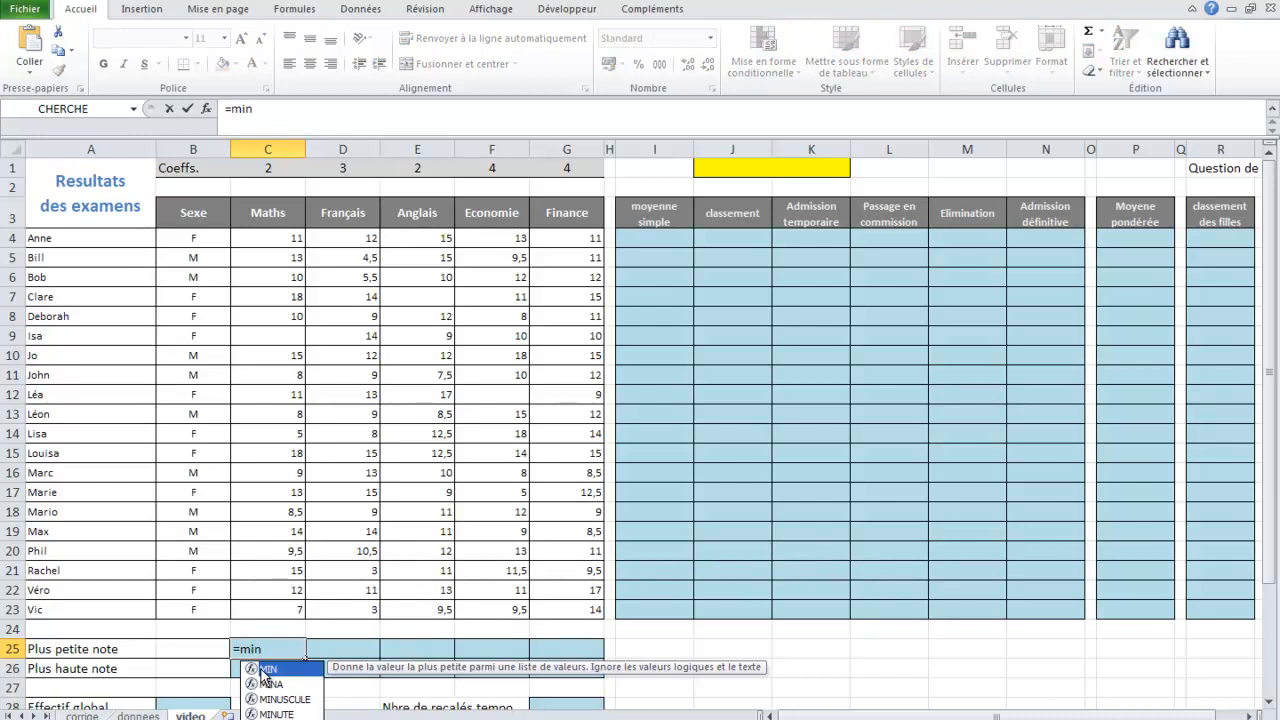
double_click(262, 669)
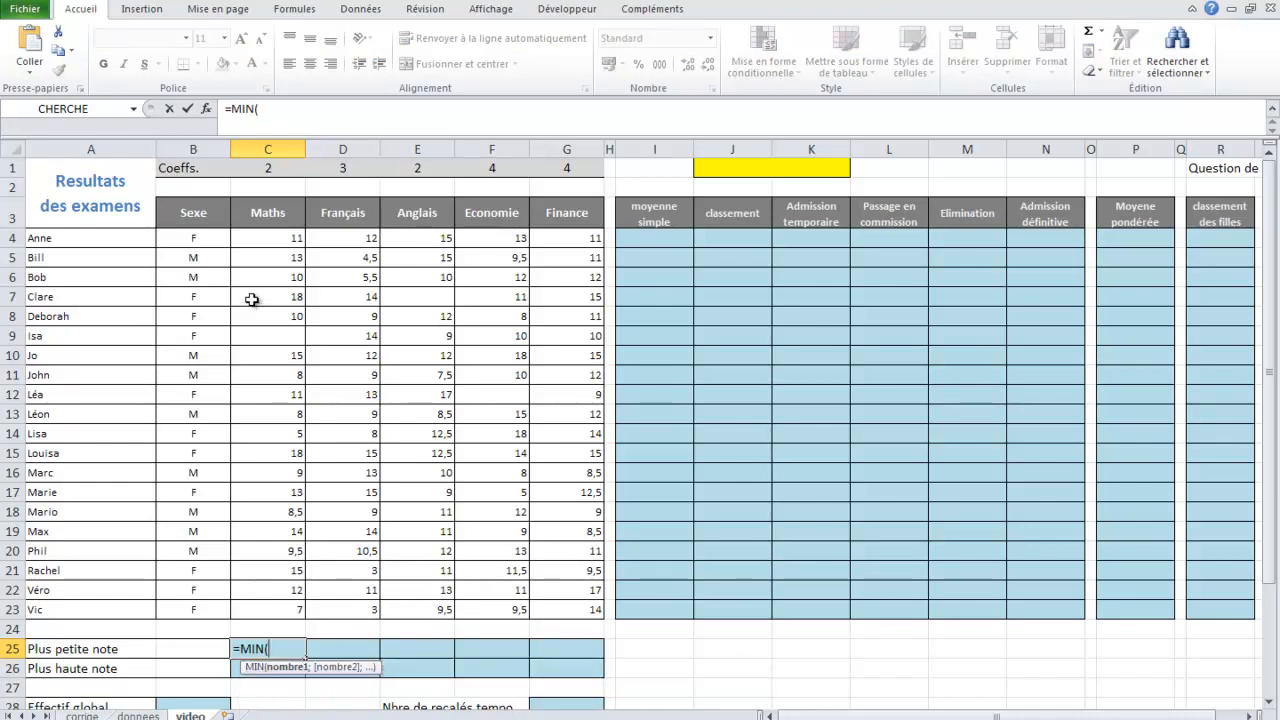
left_click_drag(258, 237, 275, 606)
type(")")
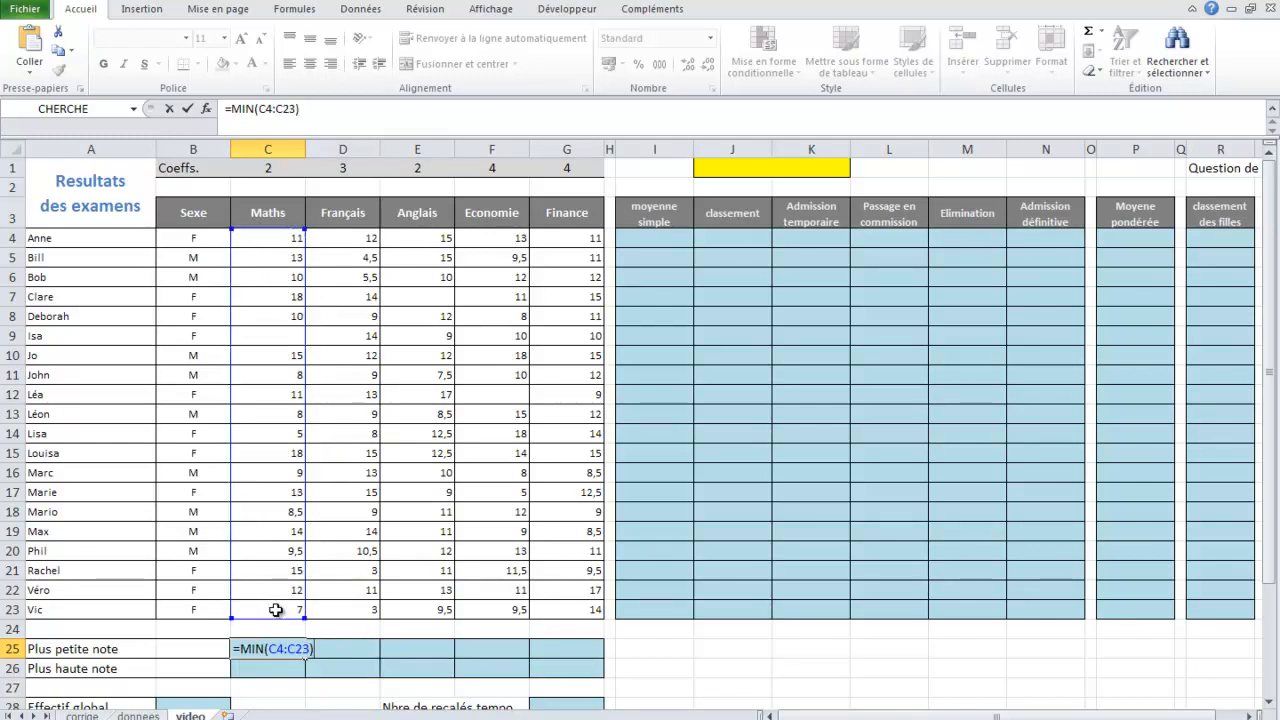
key("Return")
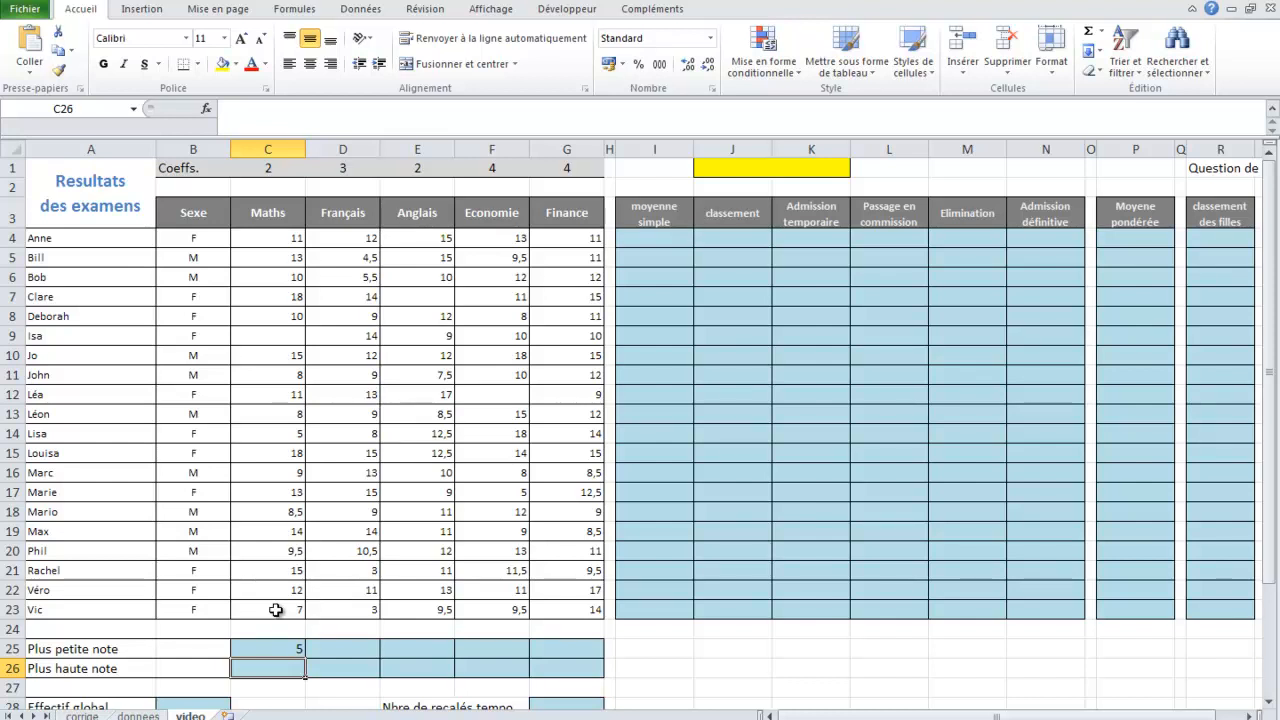
Insert the MAX function in C26 over the Maths grades C4:C23 to calculate the highest grade
left_click(1101, 31)
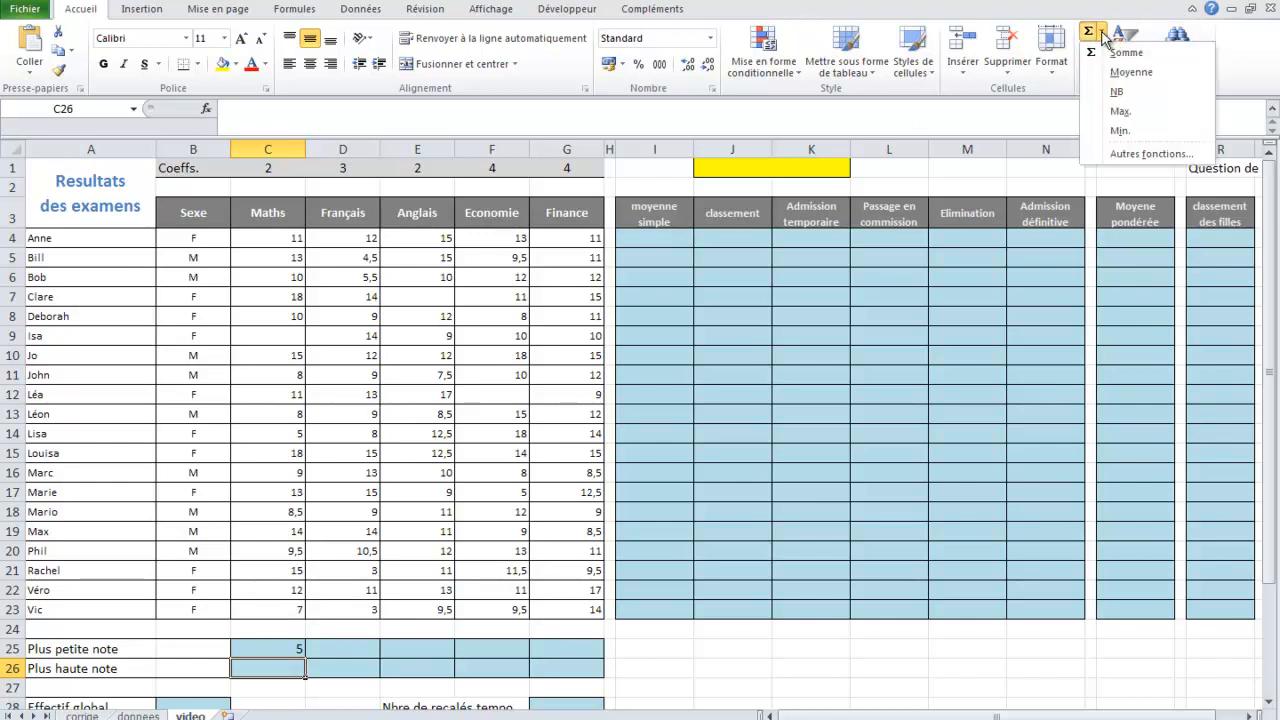
left_click(1120, 114)
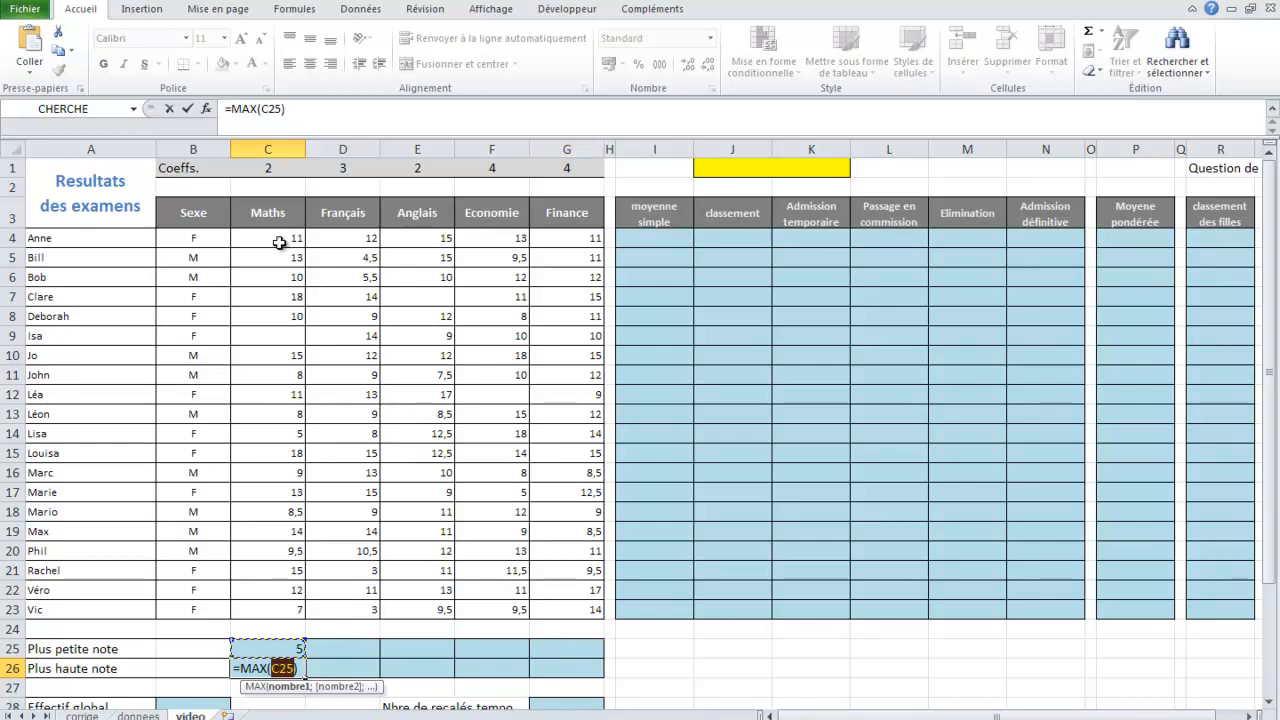
left_click_drag(278, 242, 281, 601)
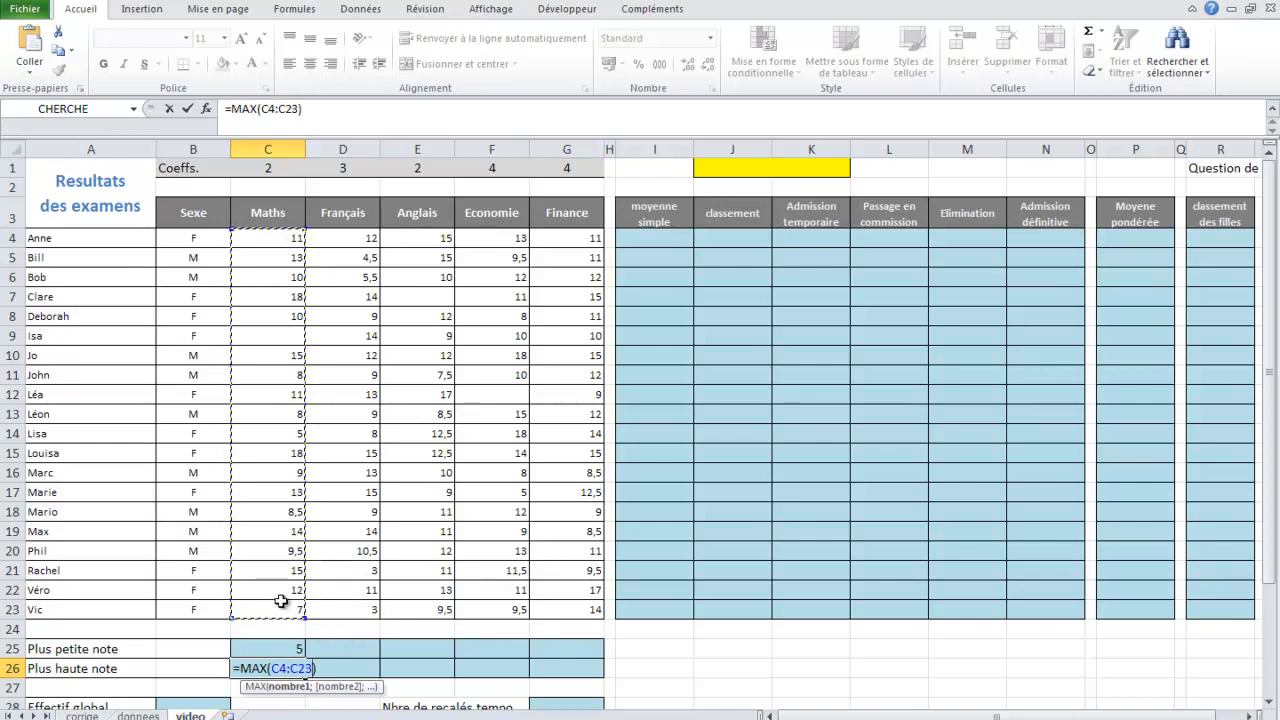
key("Return")
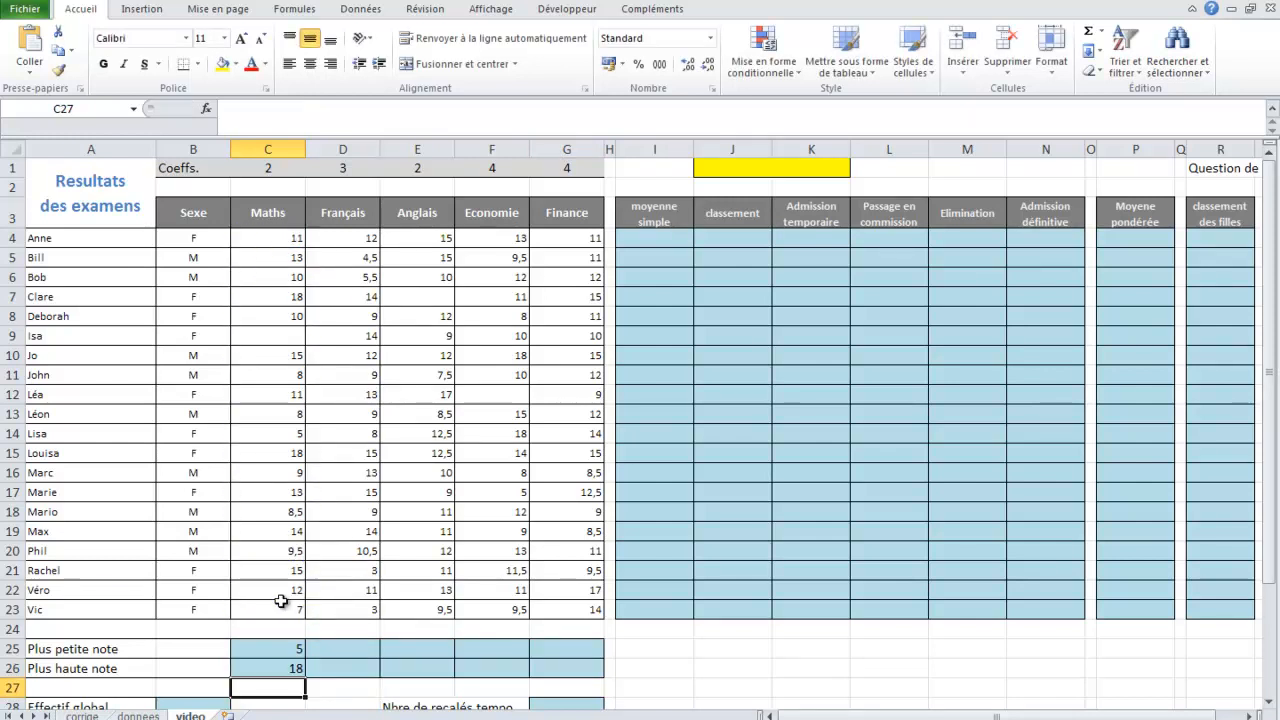
Copy the MIN formula in C25 and the MAX formula in C26 across to column G for the other subjects
left_click(283, 650)
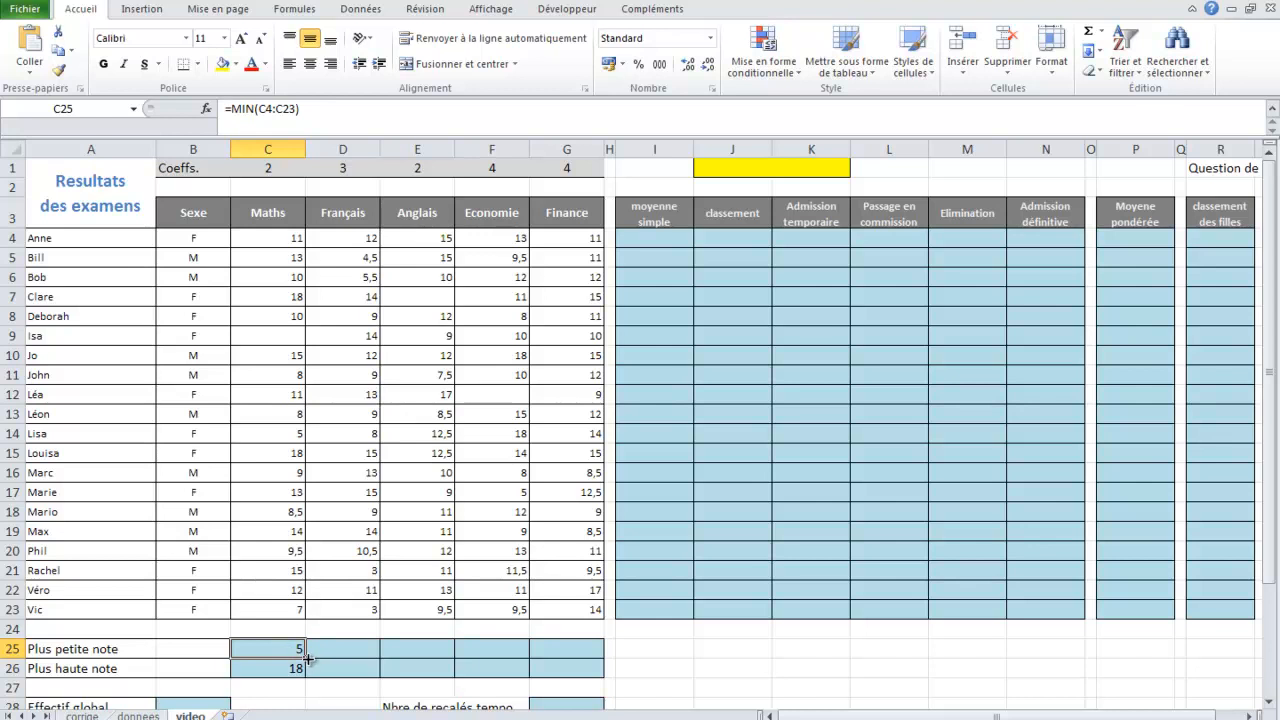
left_click_drag(338, 651, 560, 652)
left_click(276, 666)
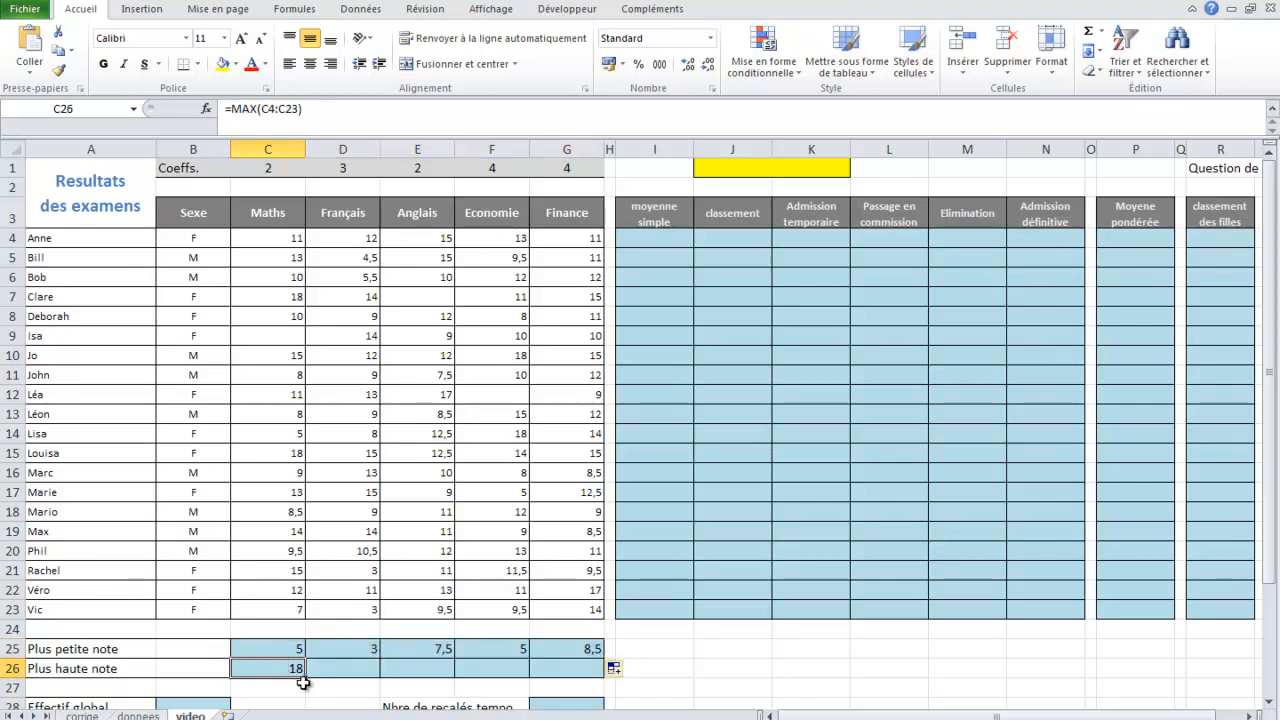
left_click_drag(305, 677, 589, 665)
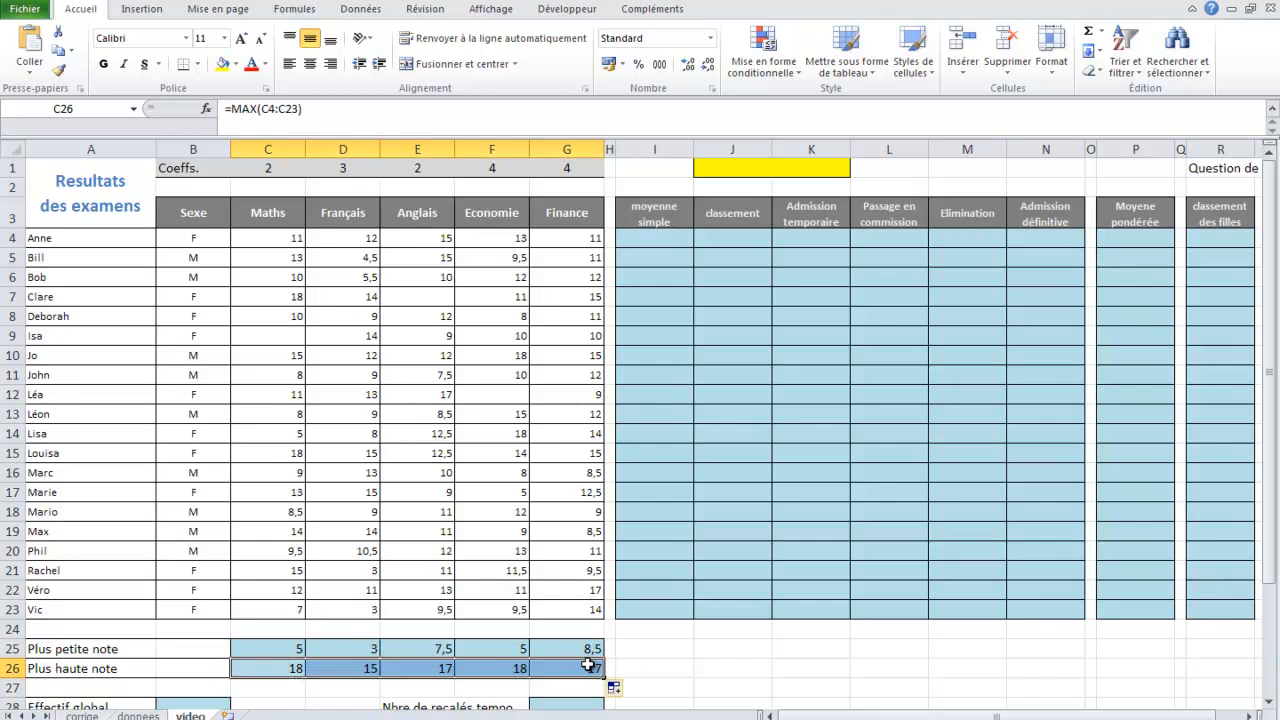
Check the cell ranges used by the MIN formulas in C25, F25 and G25
left_click_drag(272, 650, 276, 668)
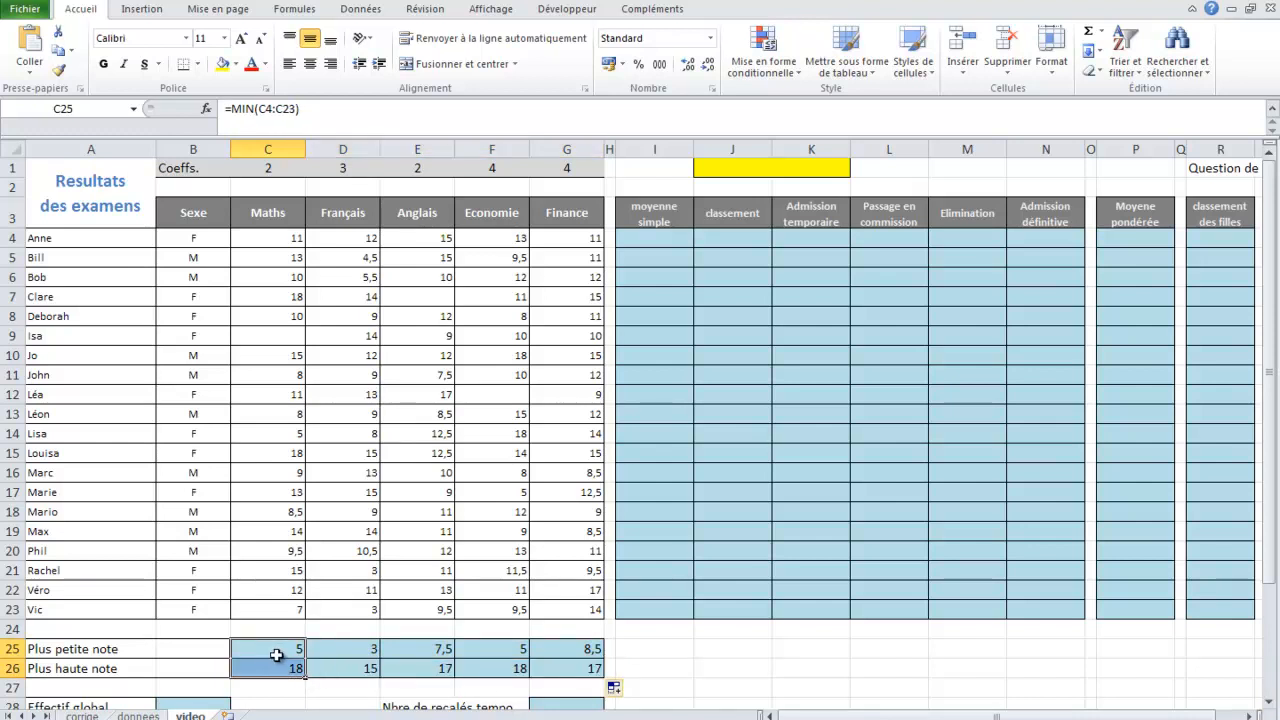
left_click(272, 650)
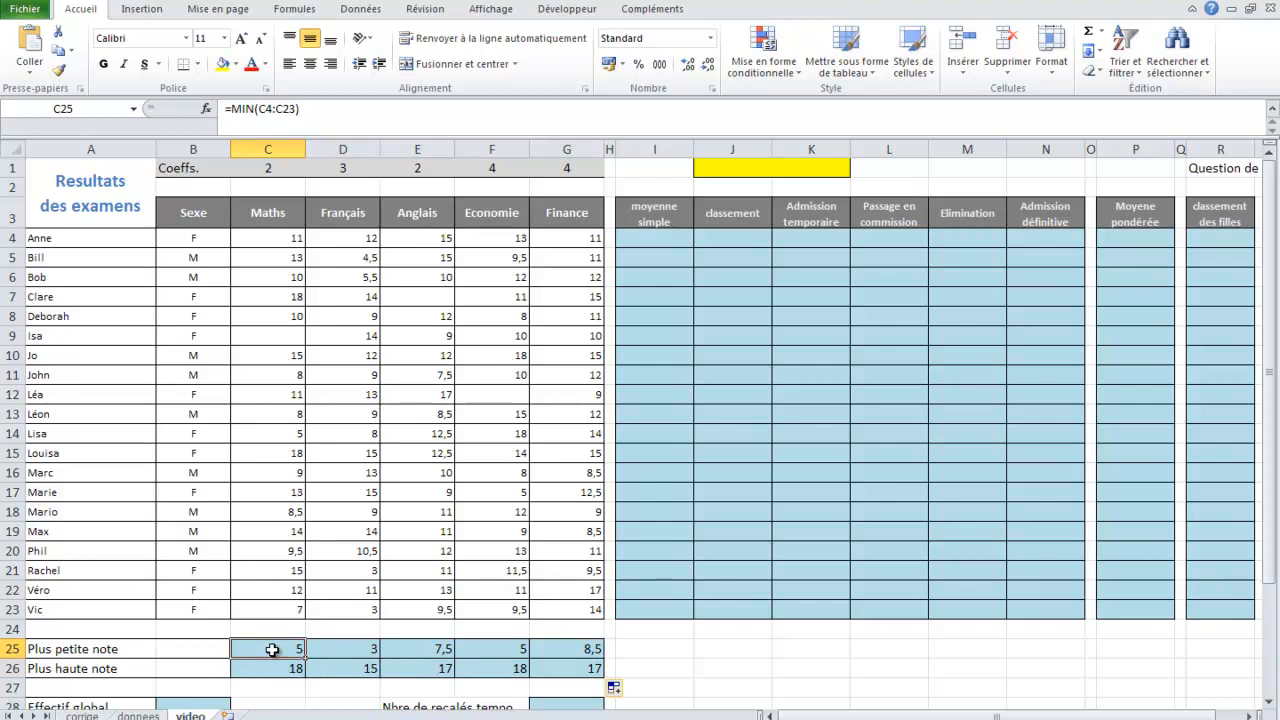
left_click(493, 649)
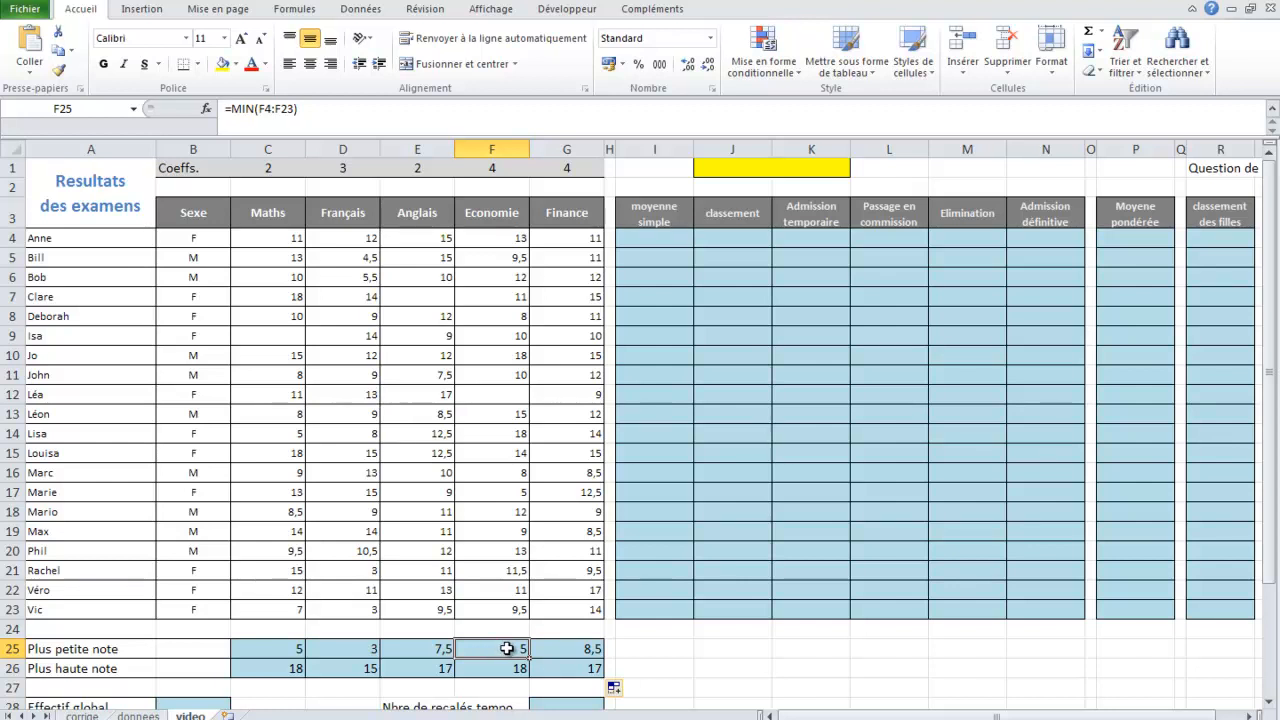
double_click(506, 648)
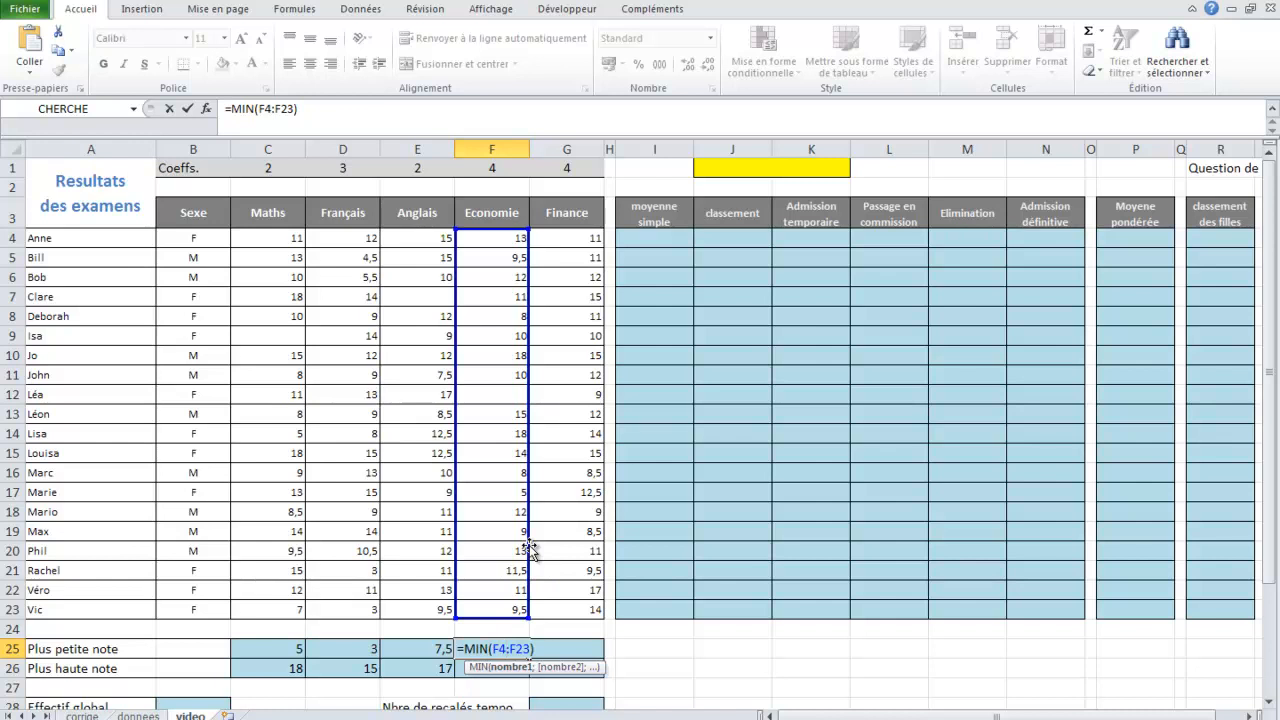
key("ctrl+Return")
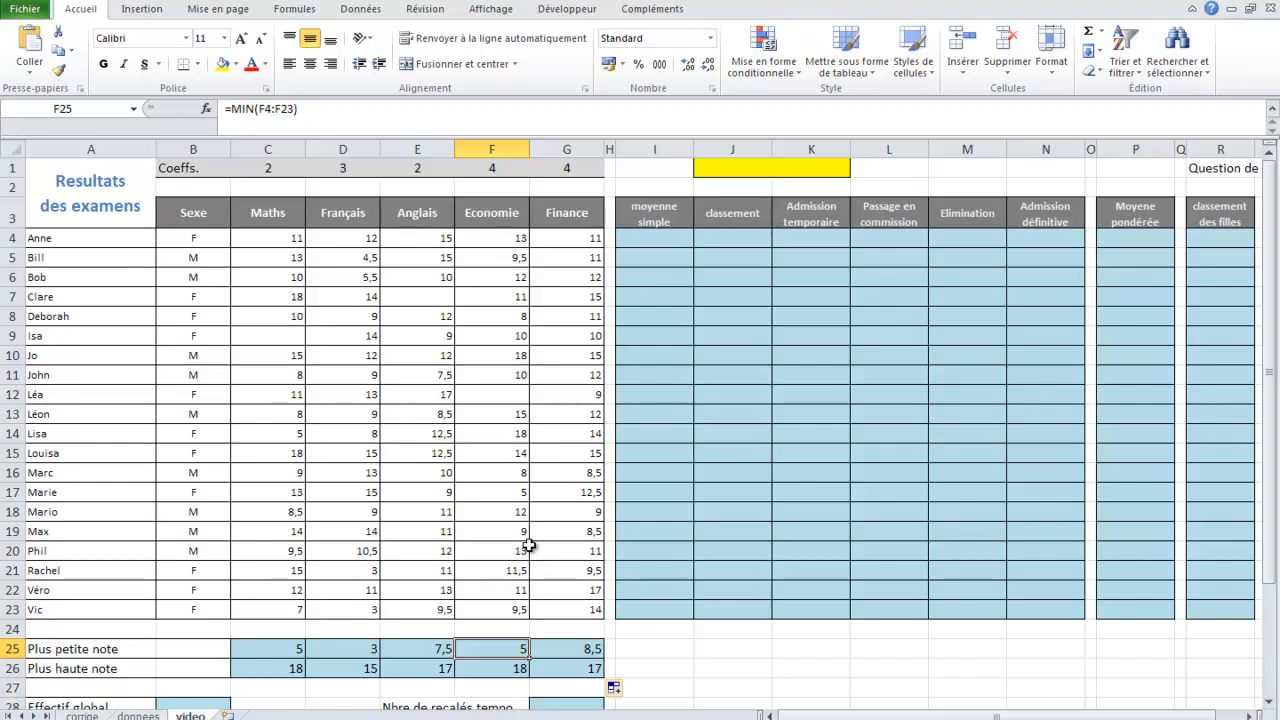
double_click(566, 648)
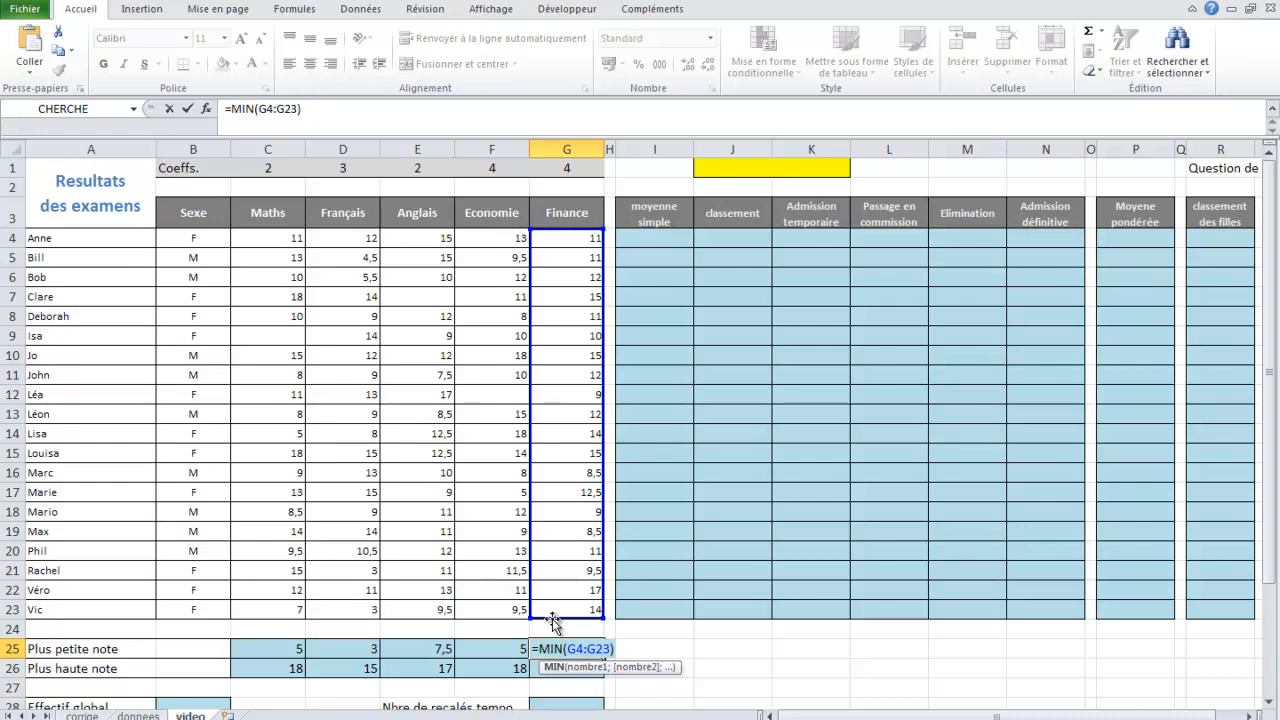
key("ctrl+Return")
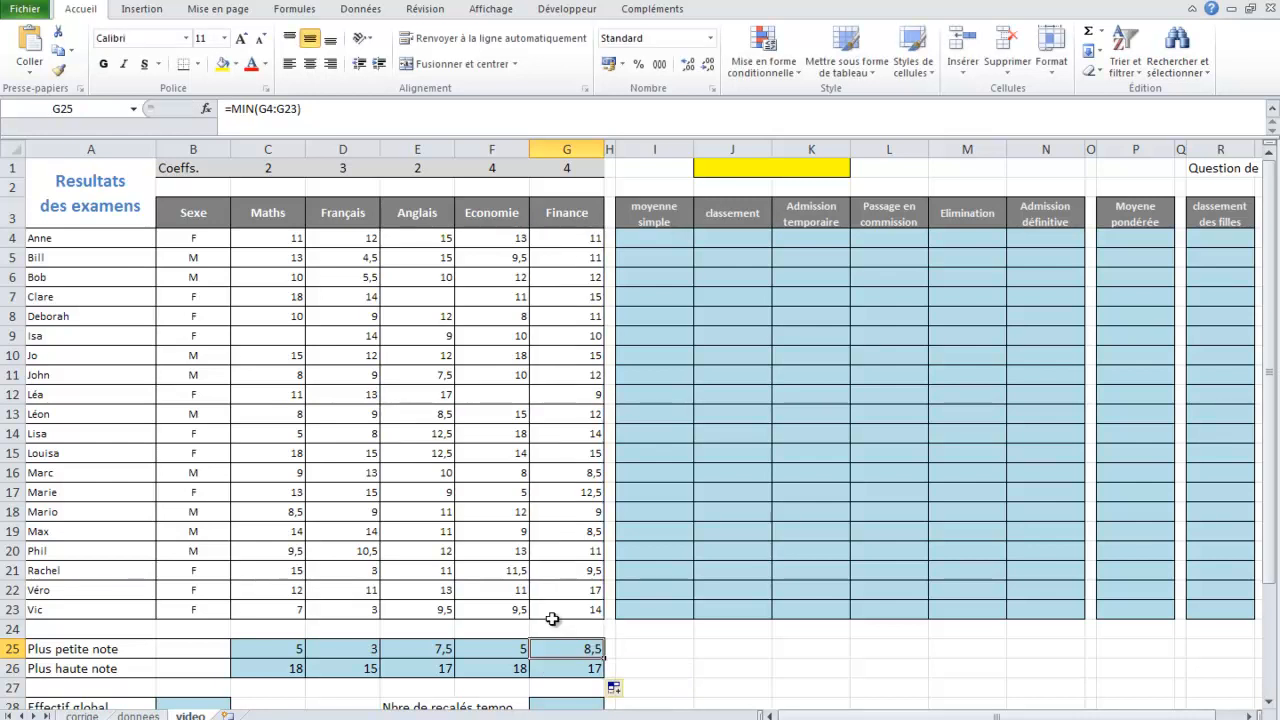
Calculate the simple average in I4 with =MOYENNE(C4:G4) and fill the formula down to I23
left_click(636, 238)
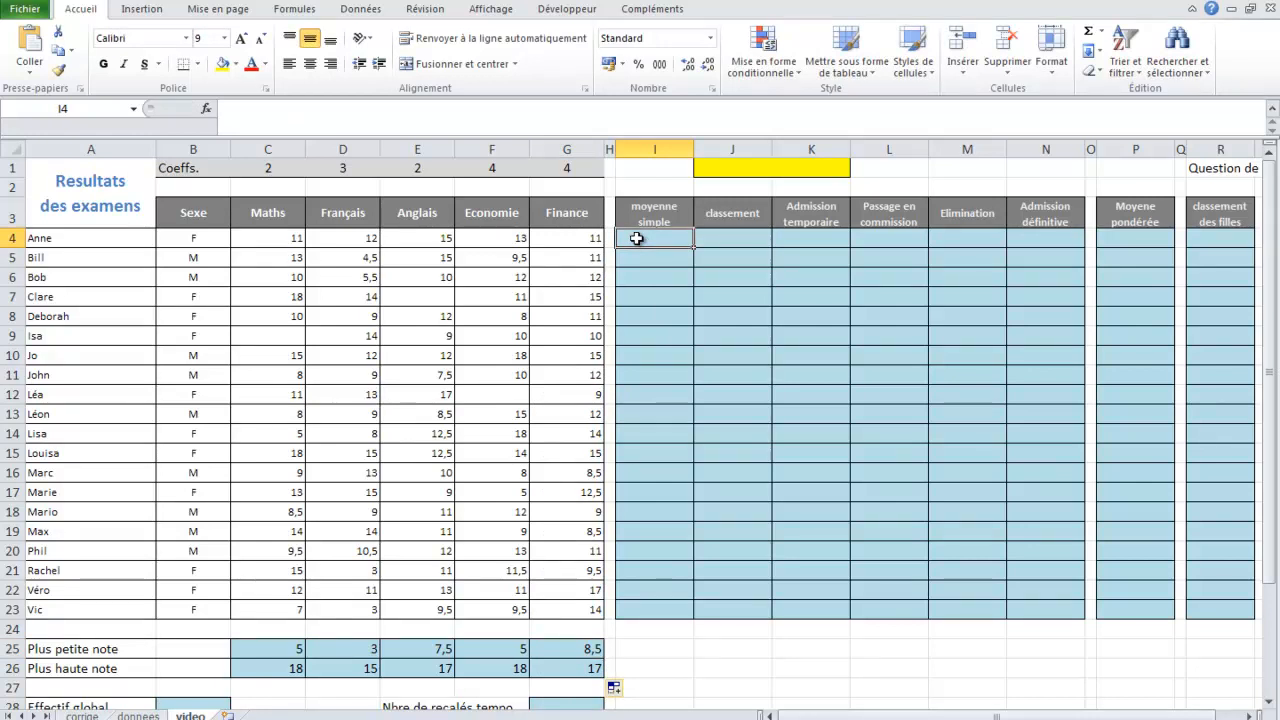
left_click(1104, 34)
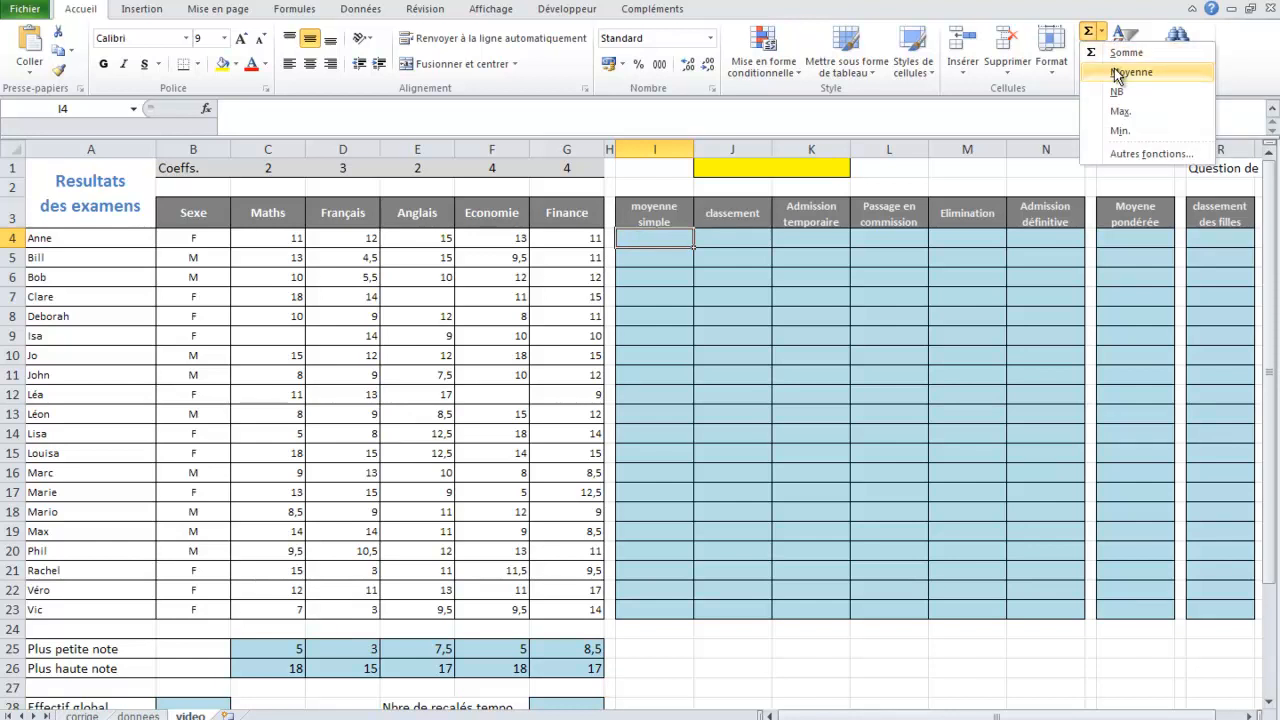
left_click(1115, 73)
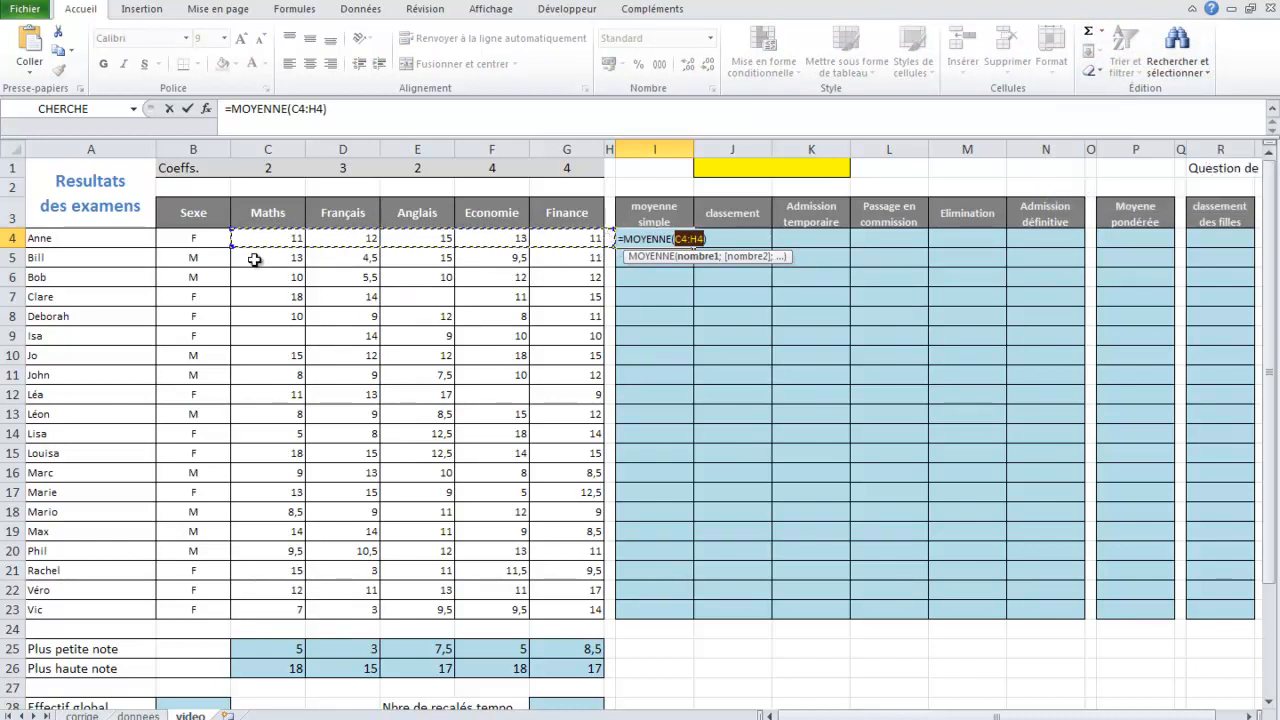
left_click_drag(263, 237, 573, 238)
key("Return")
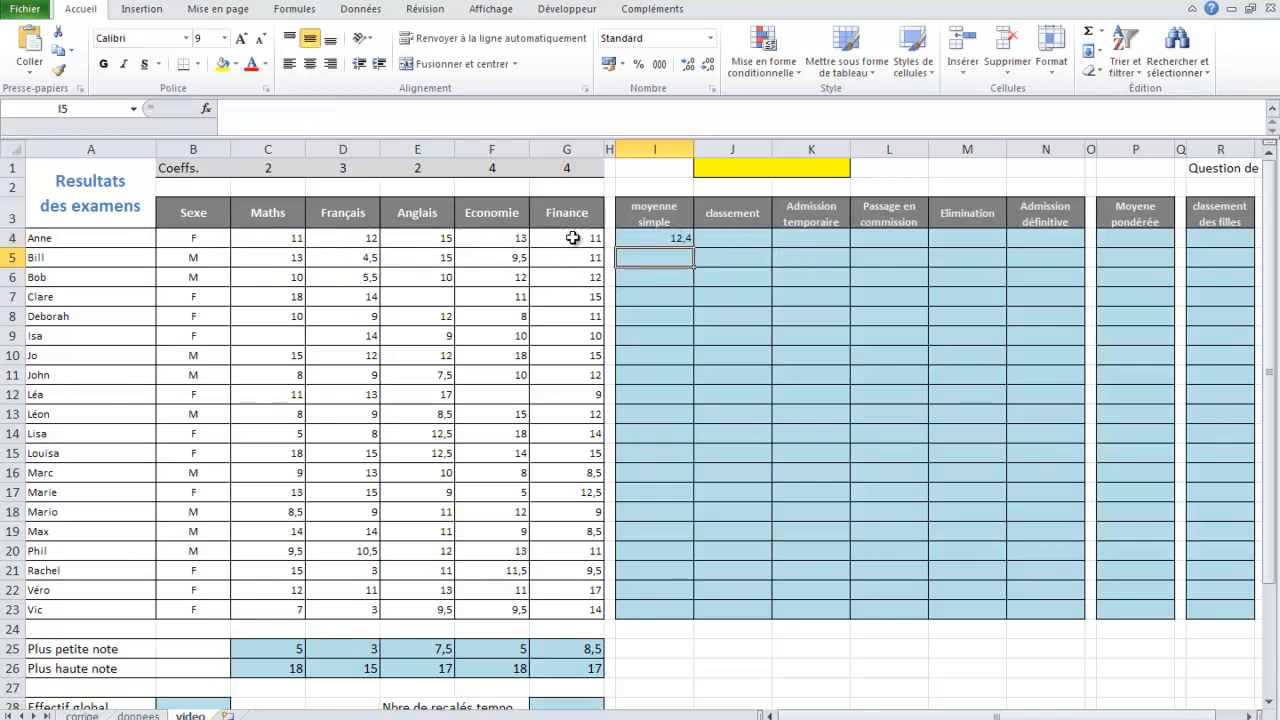
left_click(684, 239)
left_click_drag(690, 240, 683, 618)
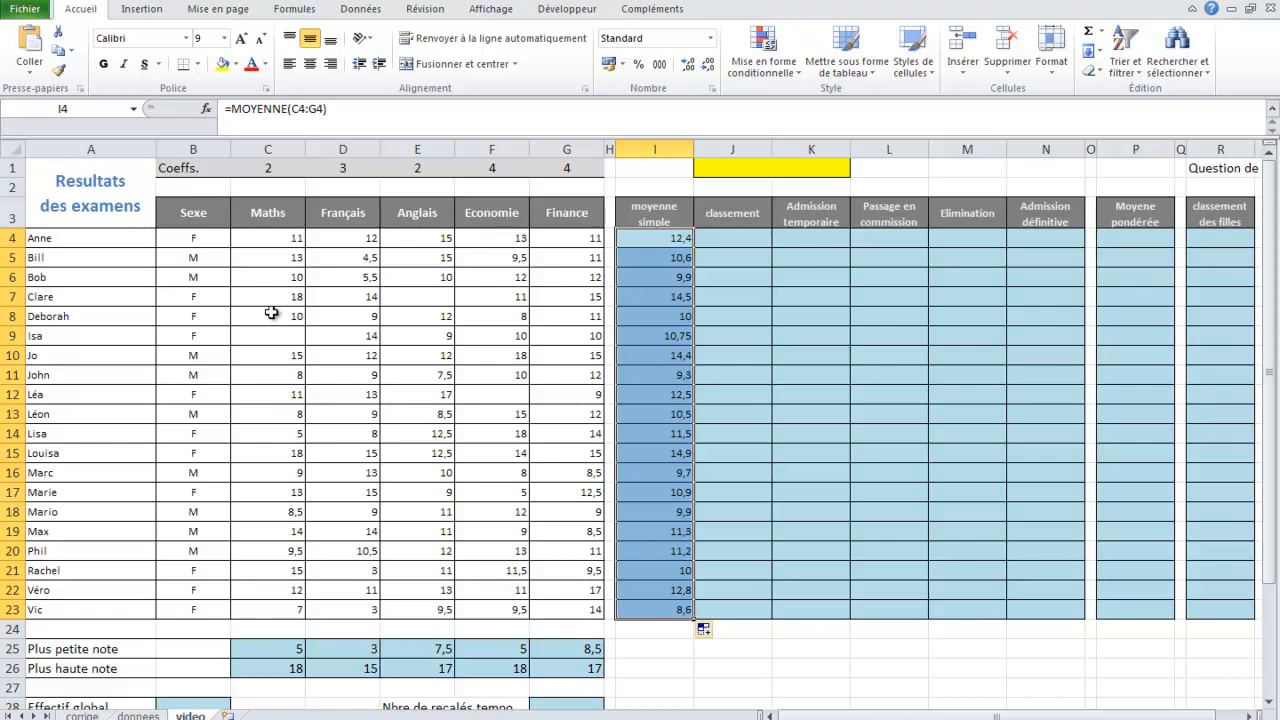
Examine the grades in row 9, including the empty Maths cell C9 and the filled cells D9:G9
left_click_drag(268, 334, 552, 340)
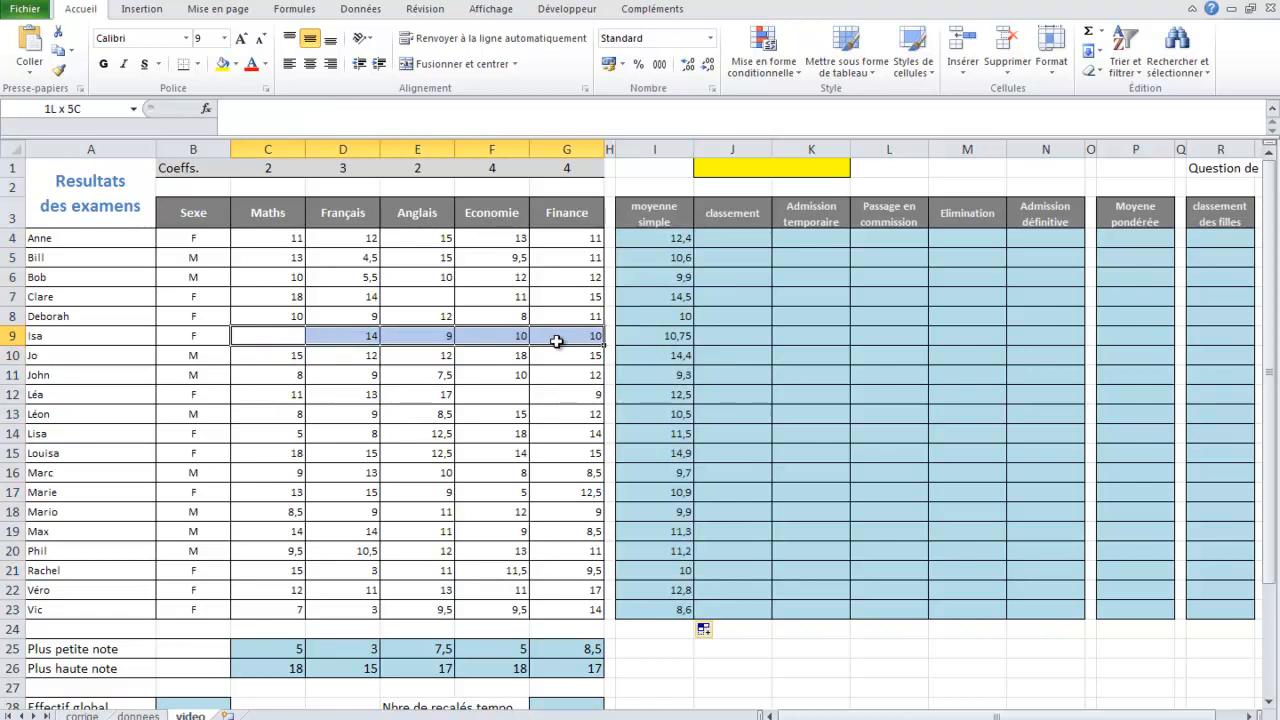
left_click(260, 338)
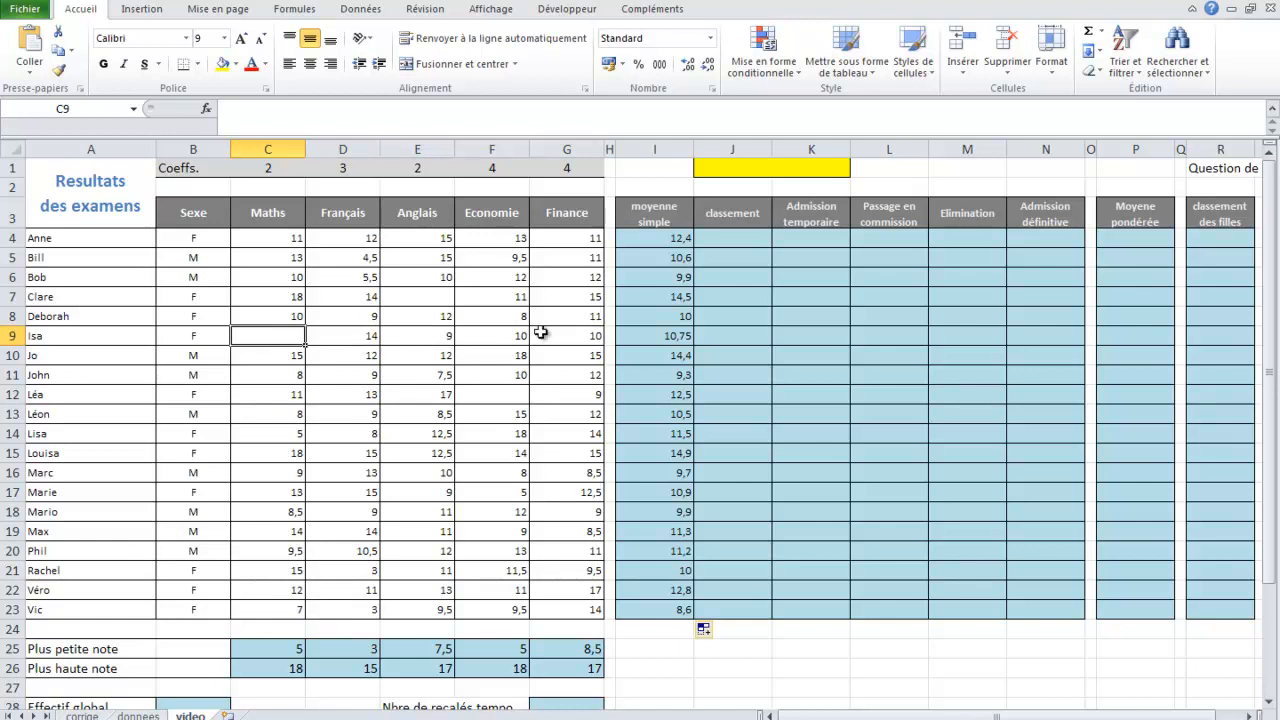
left_click(364, 334)
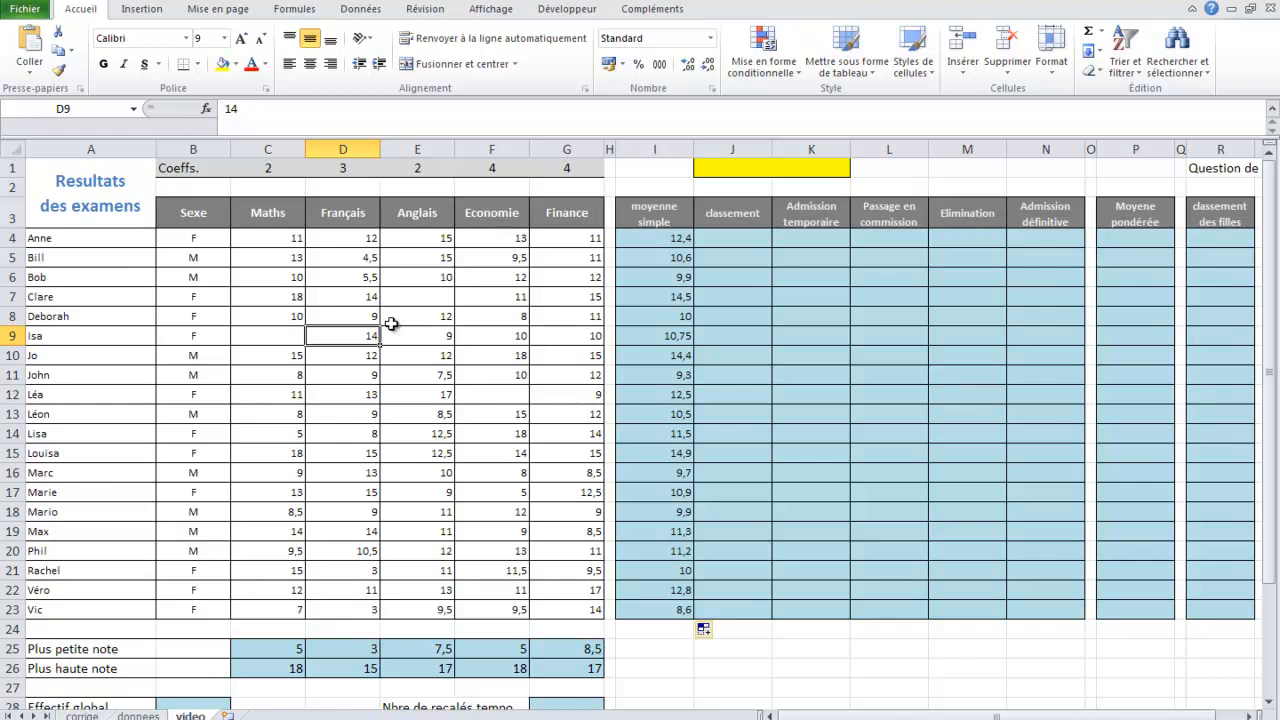
left_click_drag(350, 337, 559, 335)
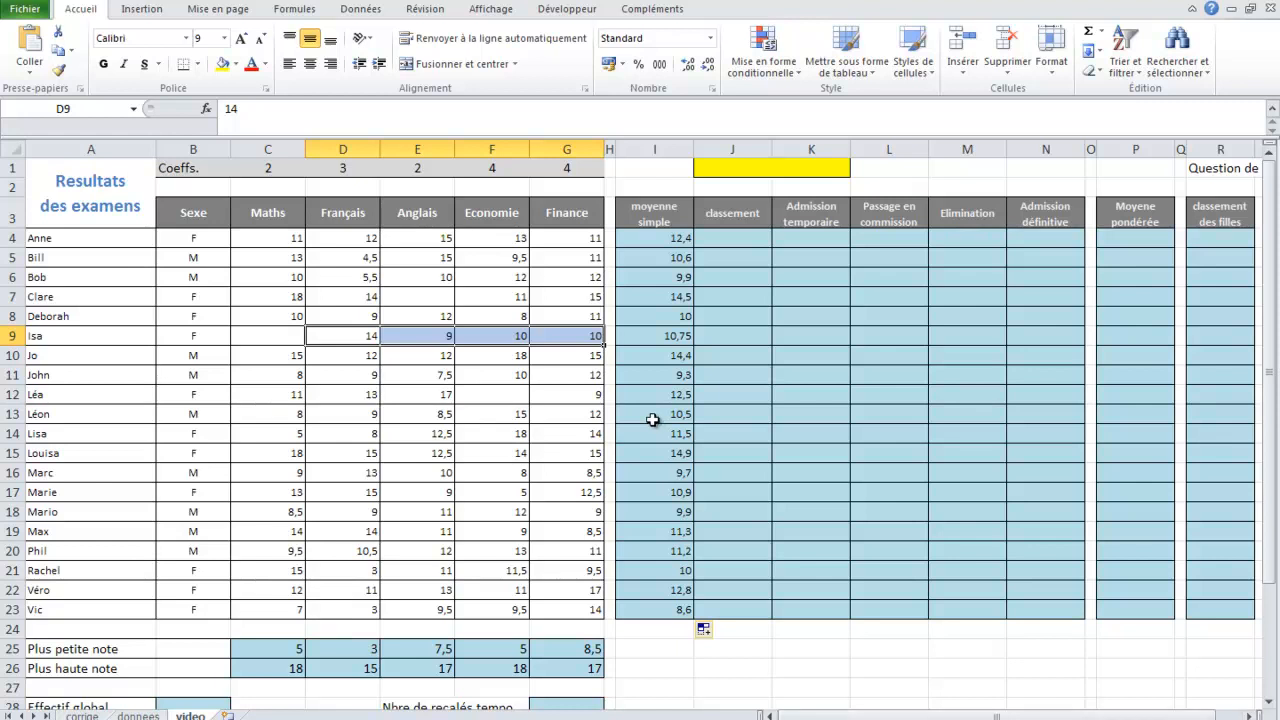
Replace the formula in I4 with =SOMME(C4:G4)/5
left_click(647, 238)
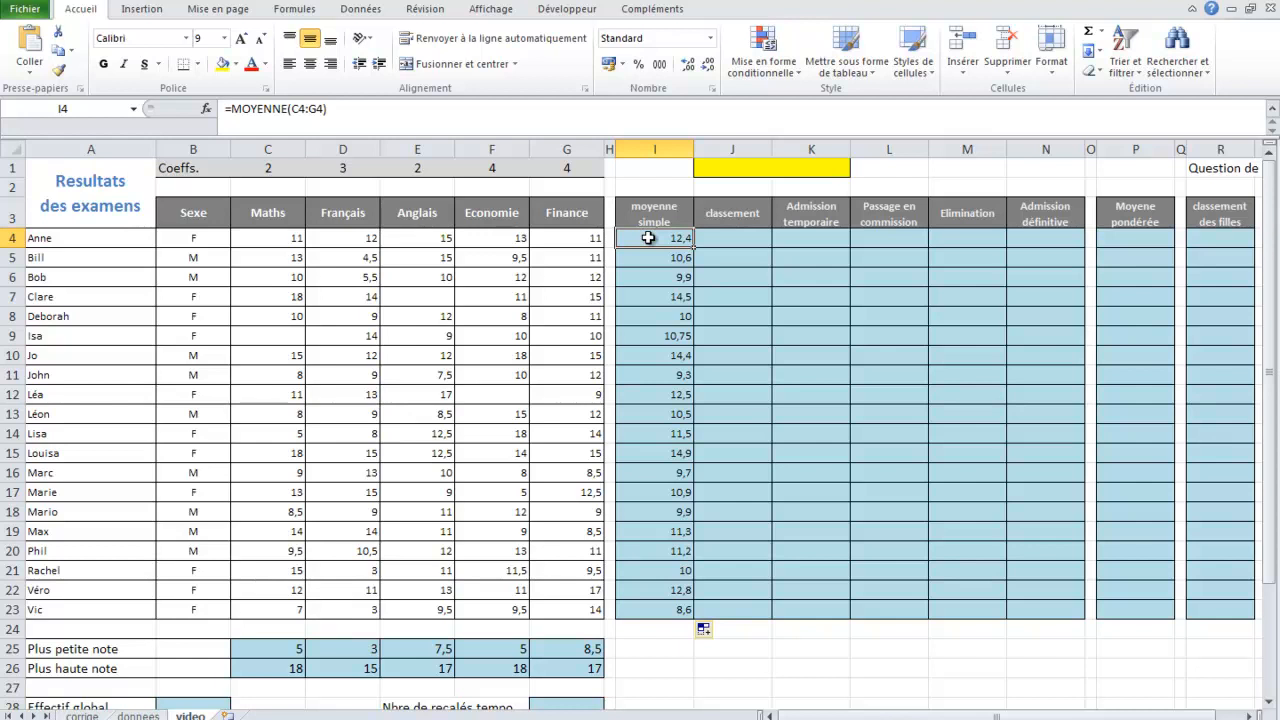
type("=somme")
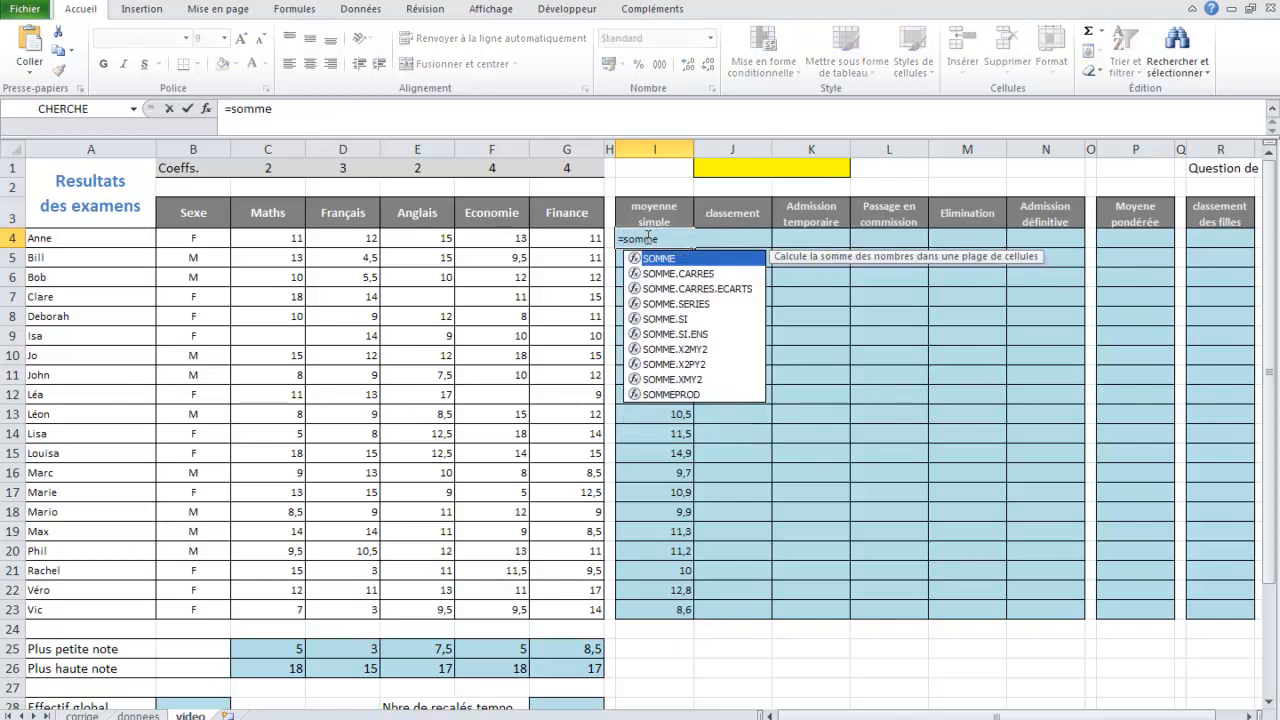
type("(")
left_click_drag(262, 242, 556, 242)
type(")/5")
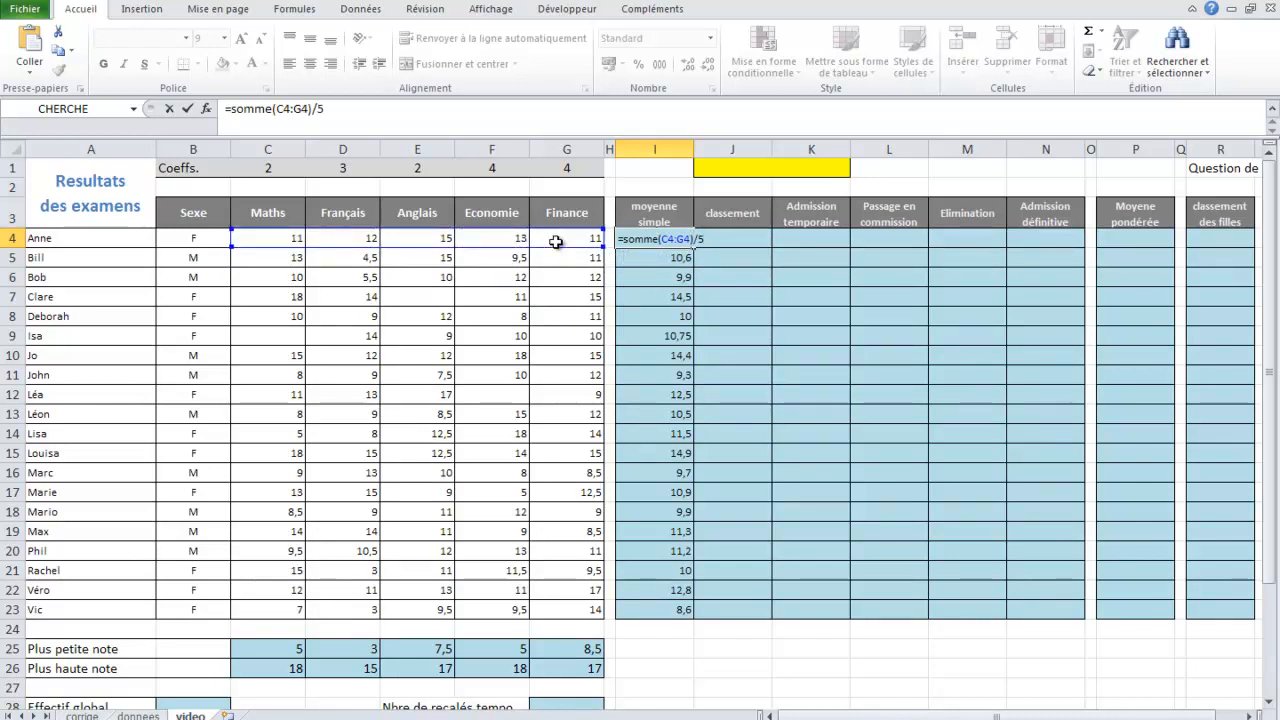
key("Return")
Fill the =SOMME(C4:G4)/5 formula from I4 down to I9
left_click(642, 240)
left_click_drag(692, 246, 700, 322)
left_click(678, 335)
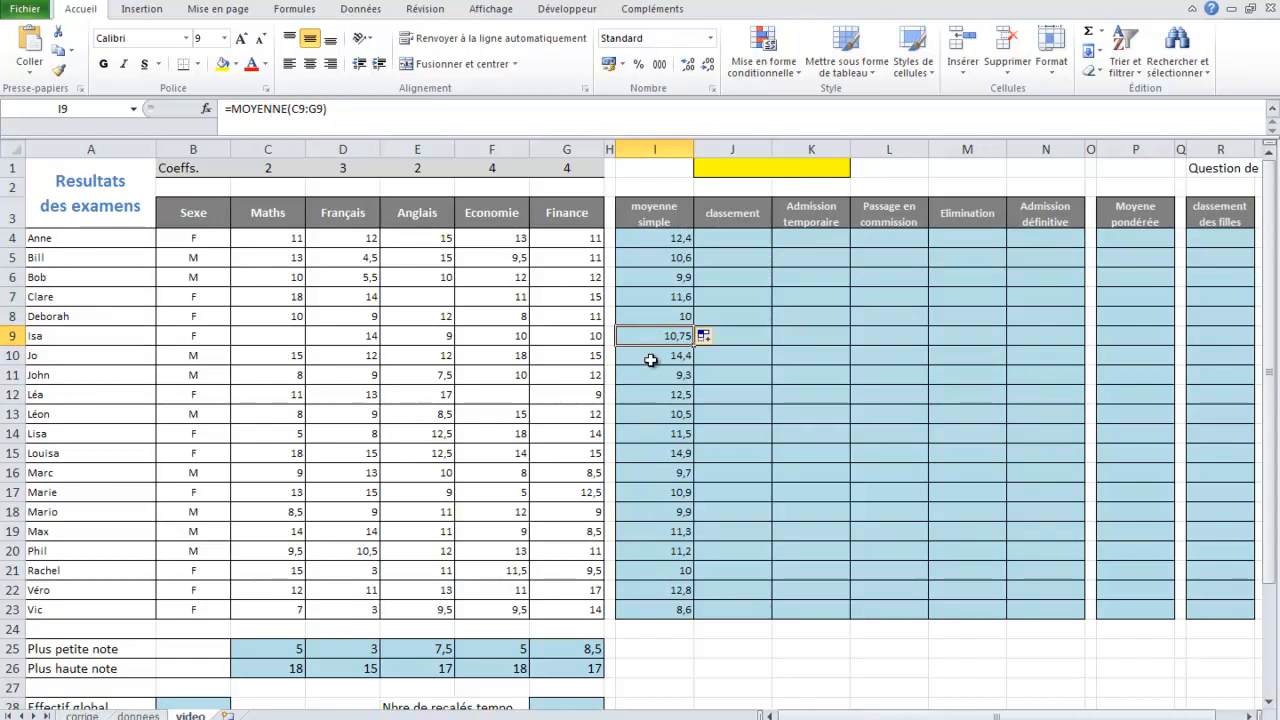
left_click(668, 316)
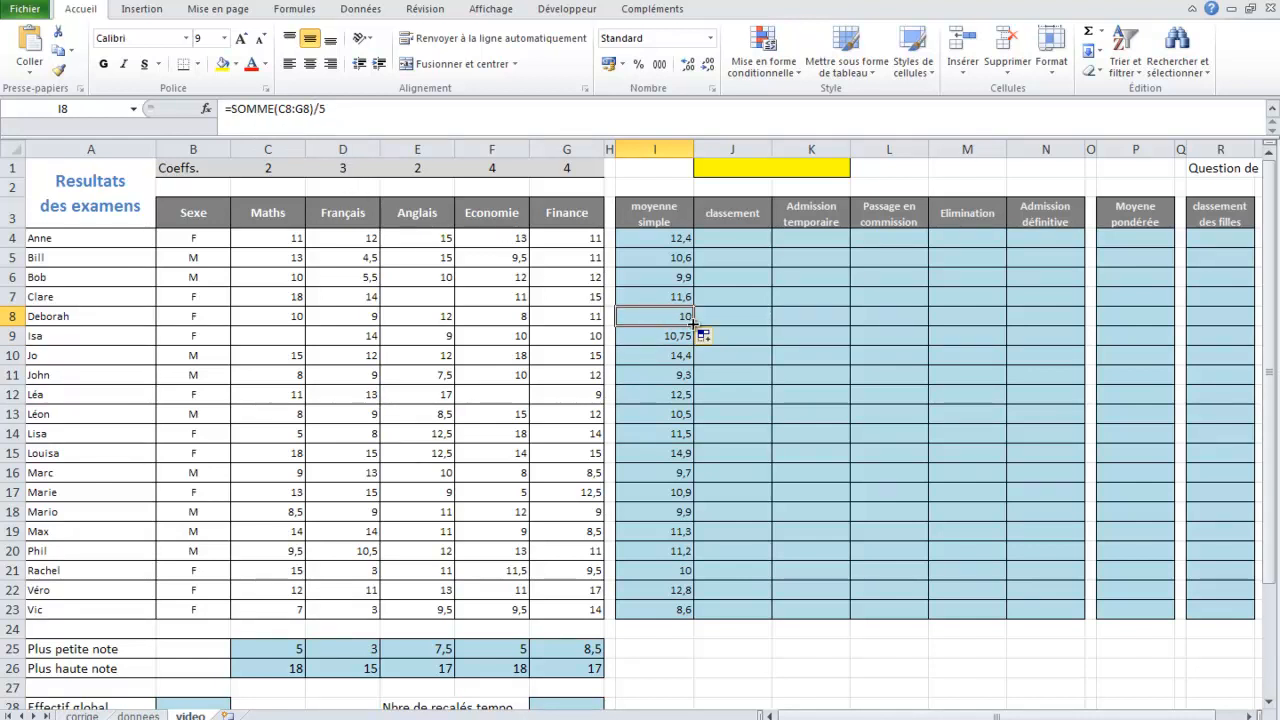
left_click_drag(694, 327, 698, 339)
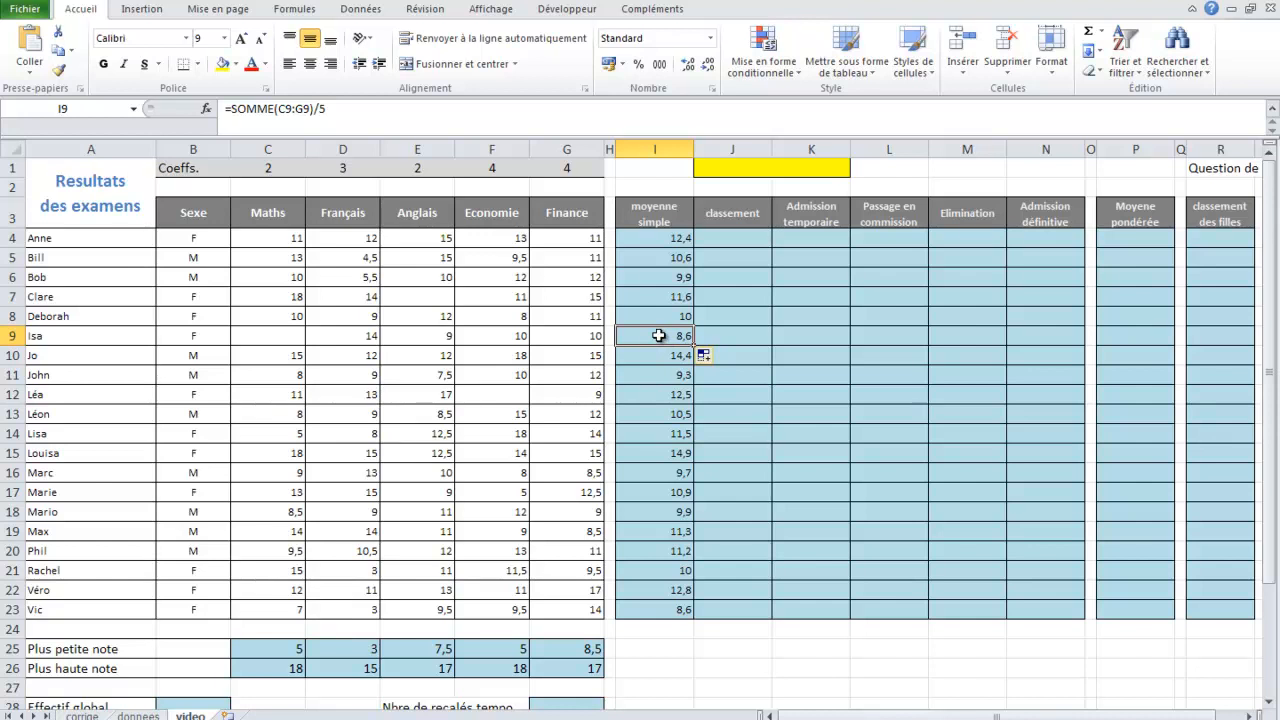
Check the cell range used by the SOMME formula in I9 and the Maths cell C9
double_click(659, 335)
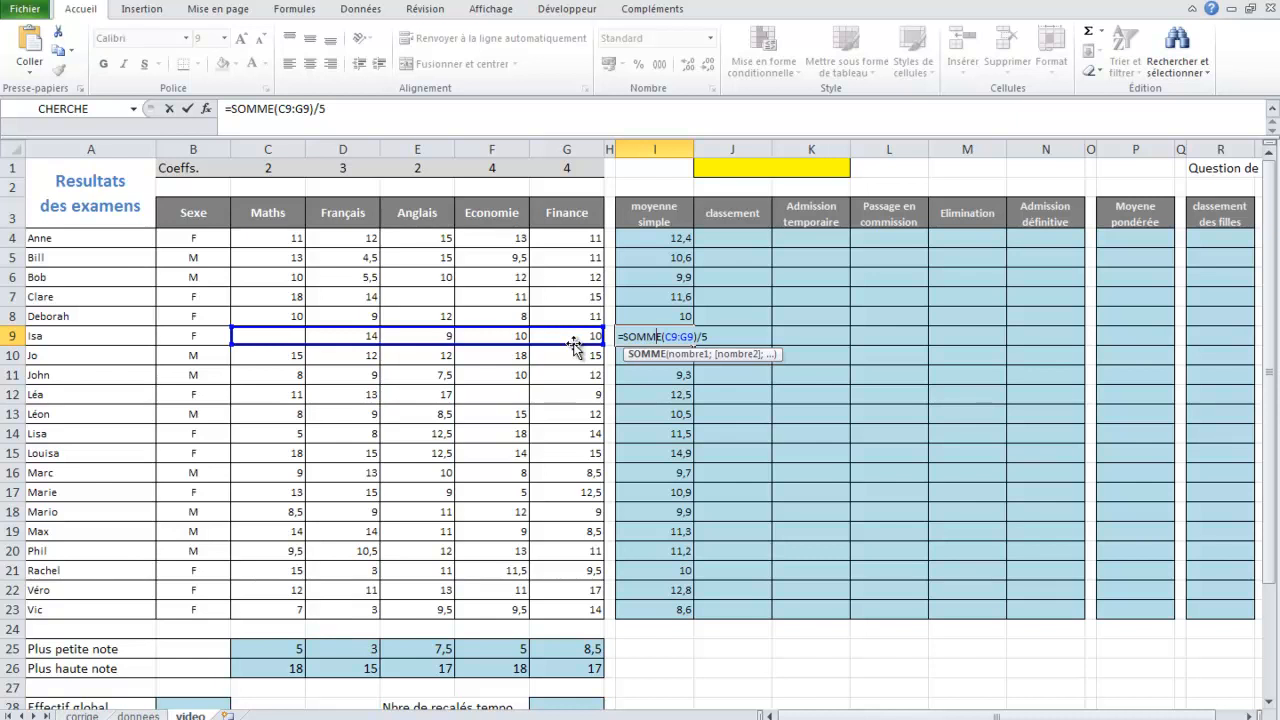
key("Return")
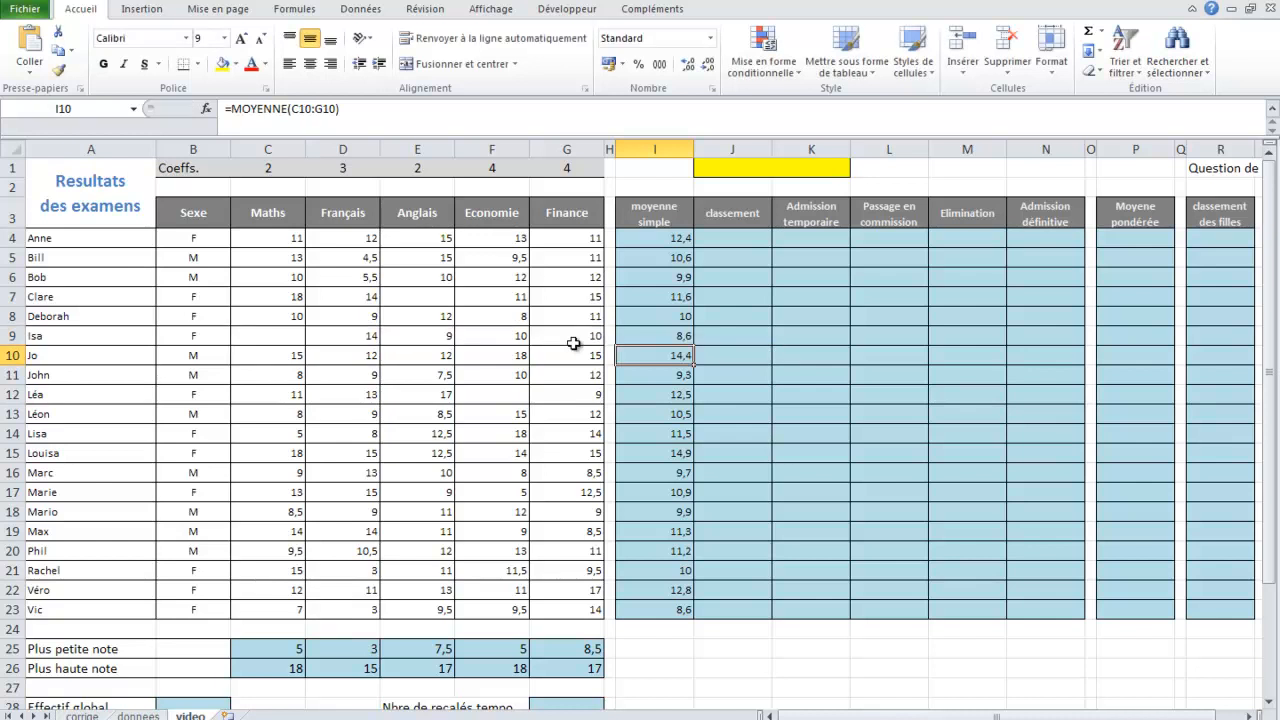
left_click(285, 333)
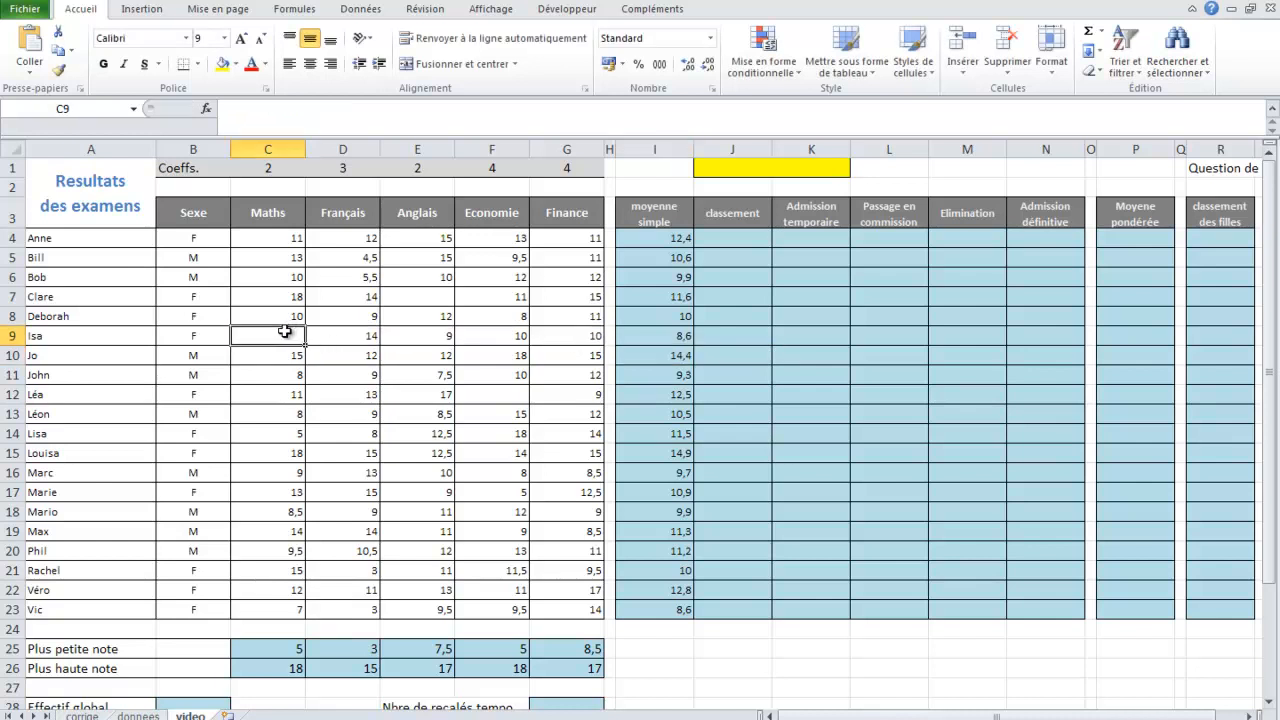
Undo the SOMME formula changes in column I and fill =MOYENNE(C4:G4) from I4 down to I23
left_click(645, 239)
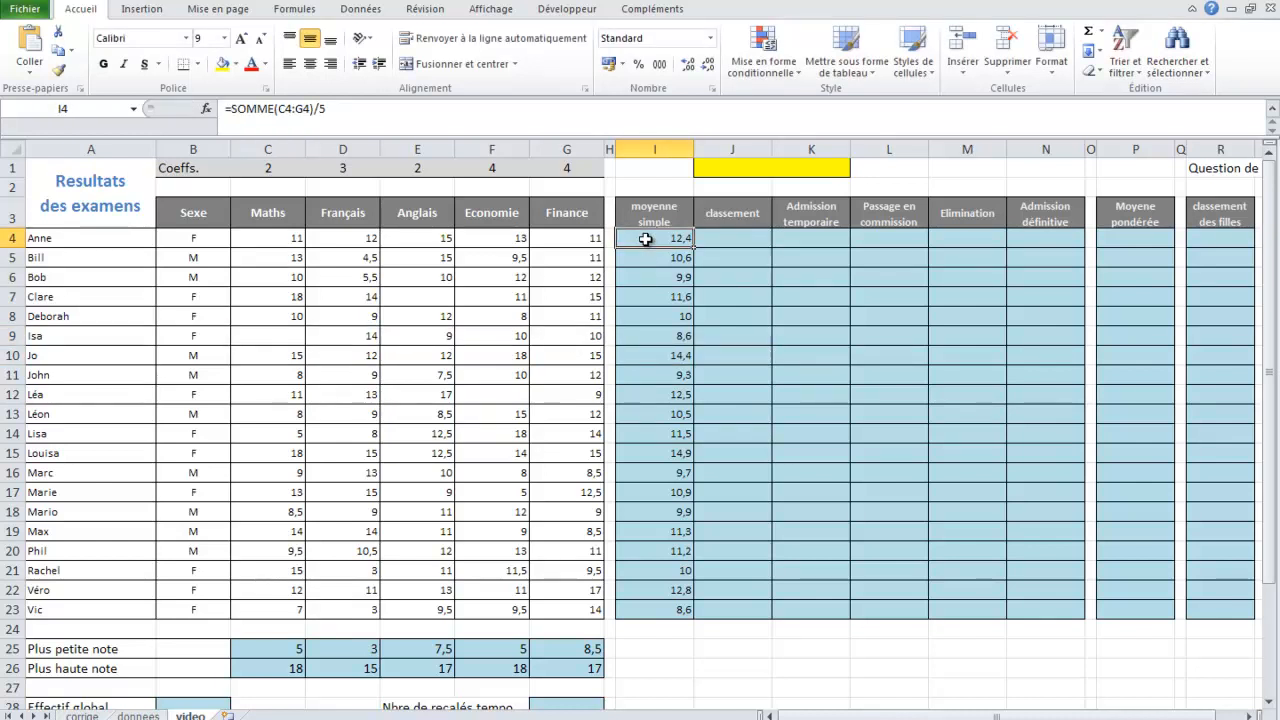
left_click(52, 2)
left_click(52, 2)
left_click(52, 2)
left_click(52, 2)
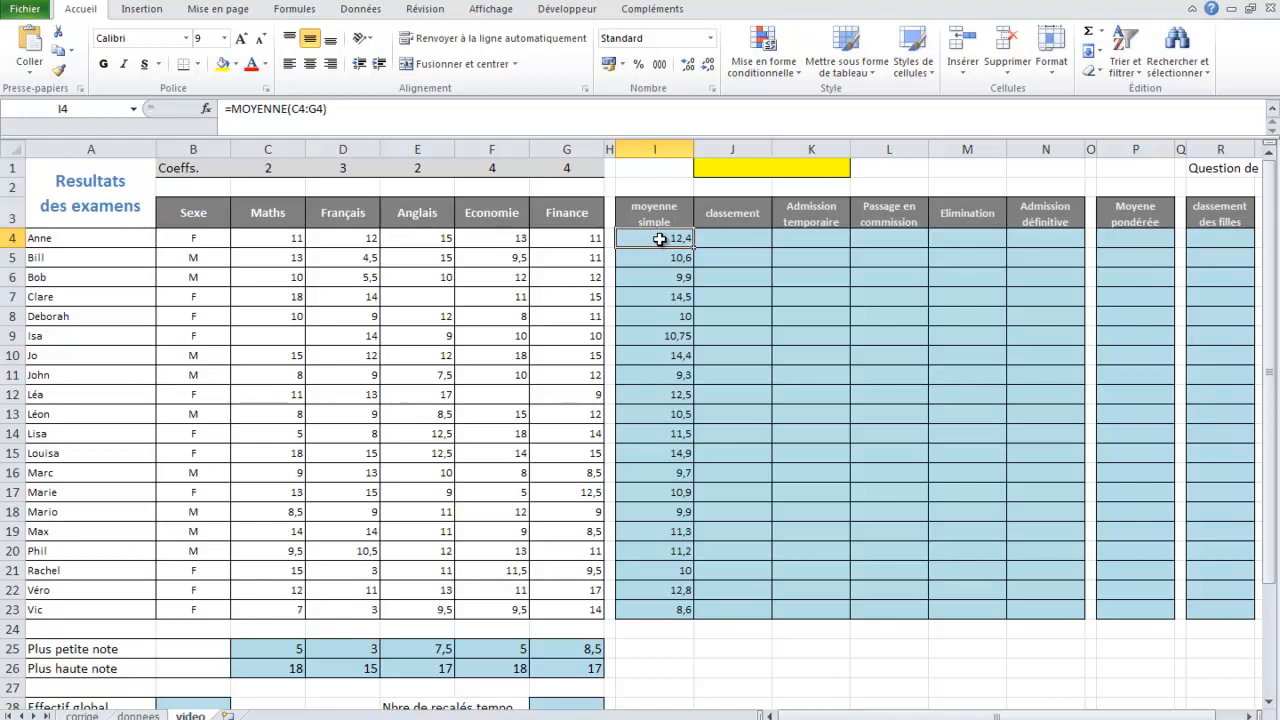
left_click_drag(693, 248, 697, 614)
left_click(655, 508)
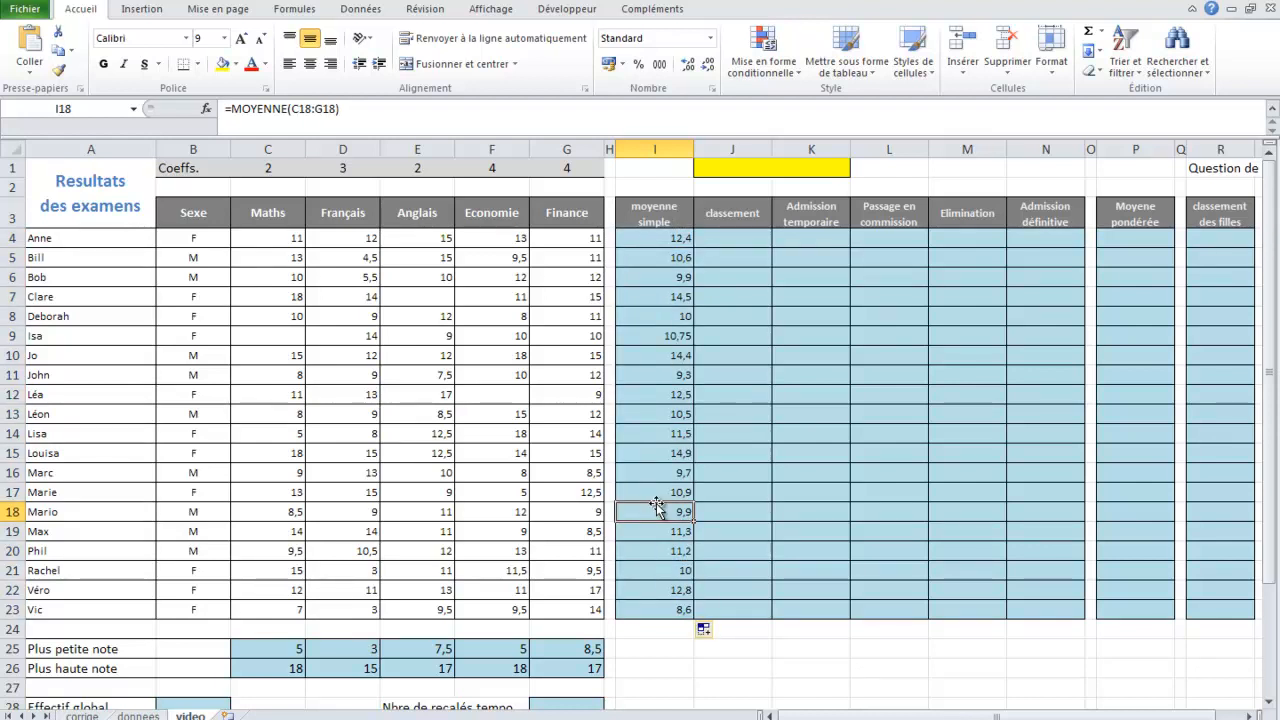
Calculate the Effectif global in B28 by counting the student names with =NBVAL(A4:A23)
scroll(343, 517, "down", 2)
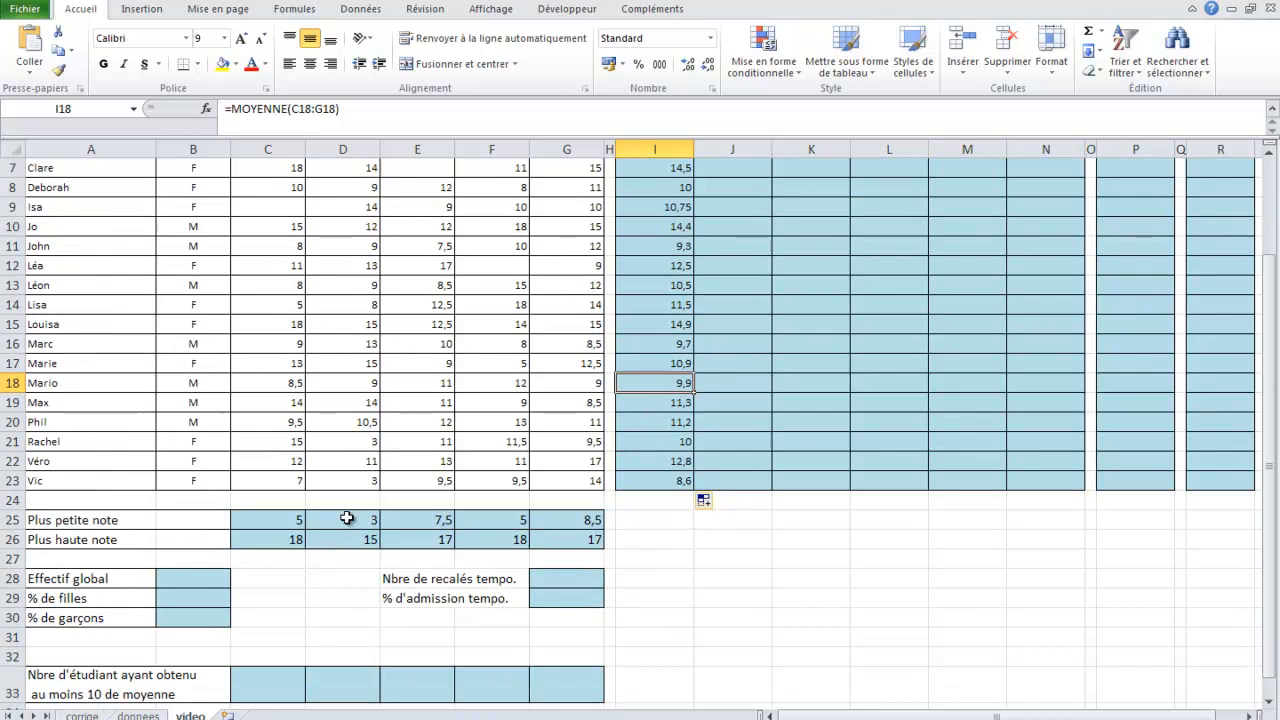
left_click(174, 583)
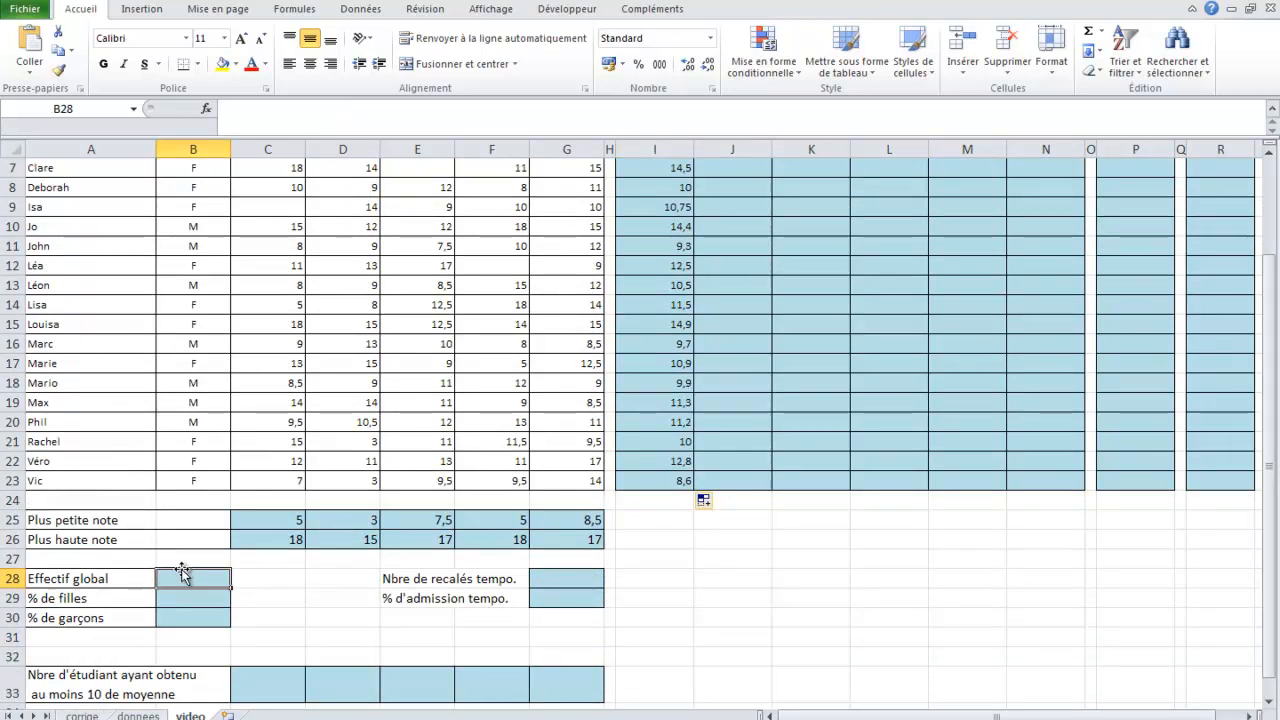
type("=nb")
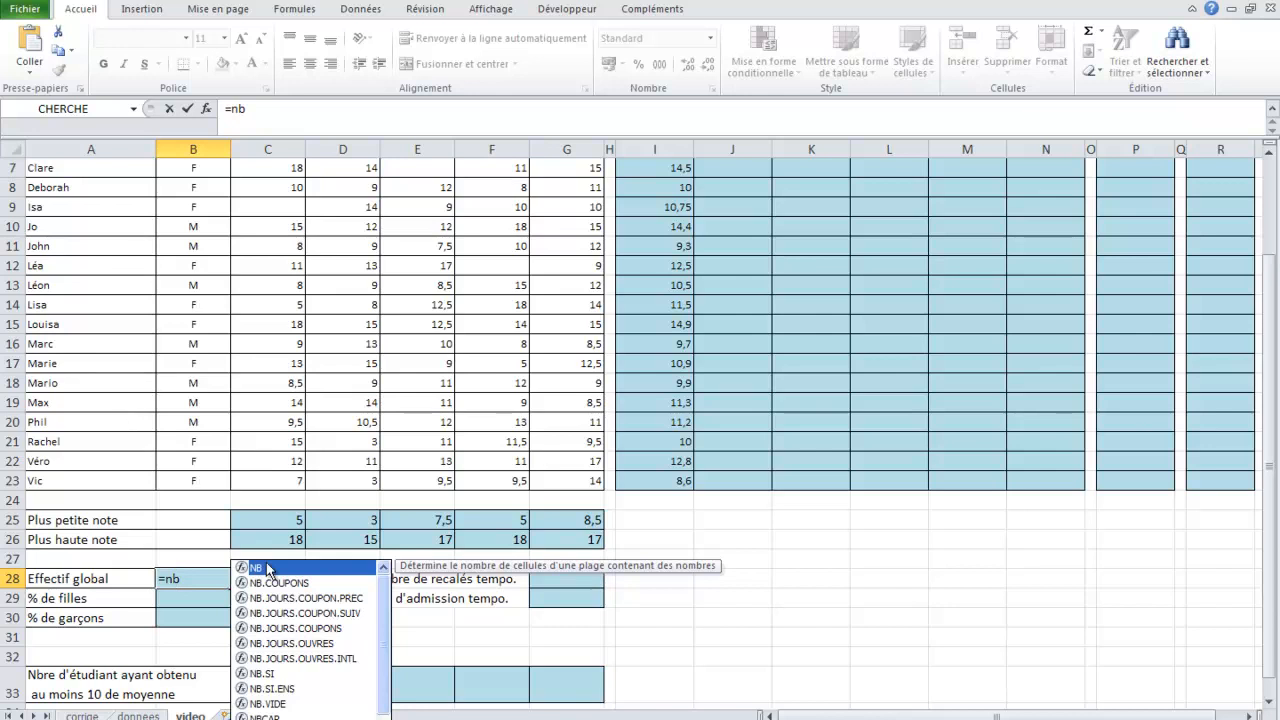
left_click_drag(384, 671, 391, 718)
double_click(275, 719)
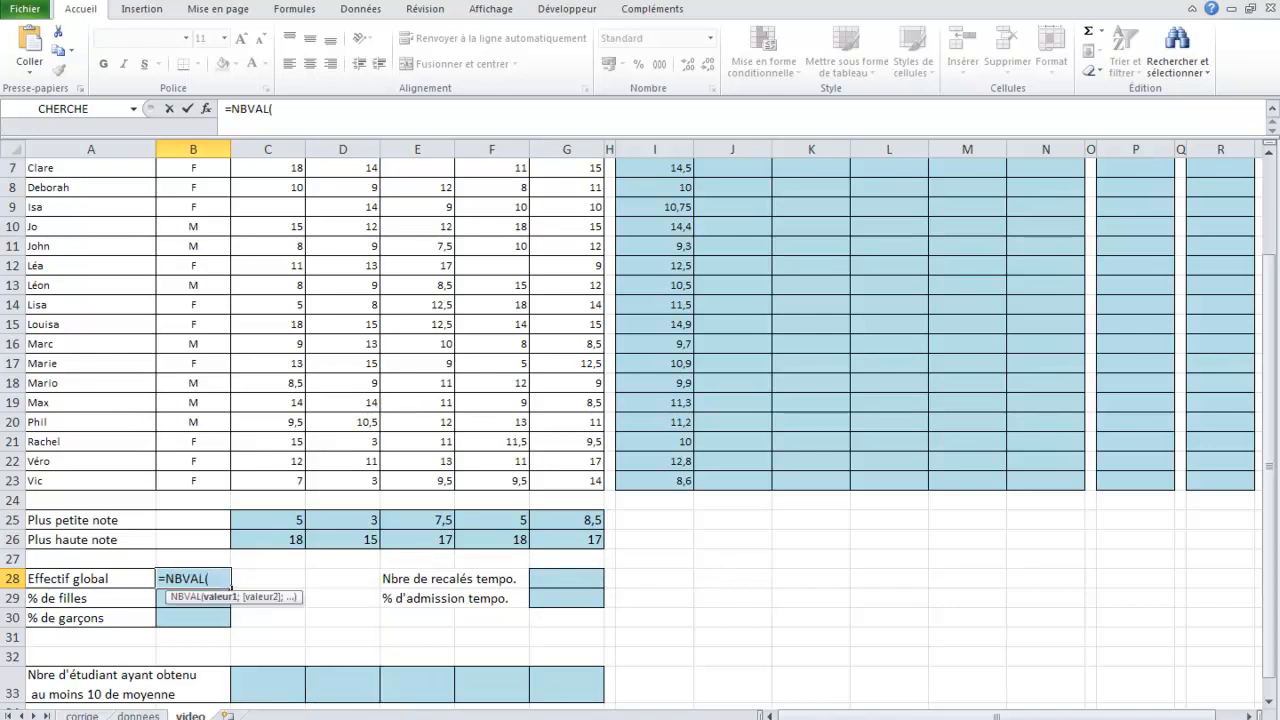
left_click_drag(72, 483, 74, 240)
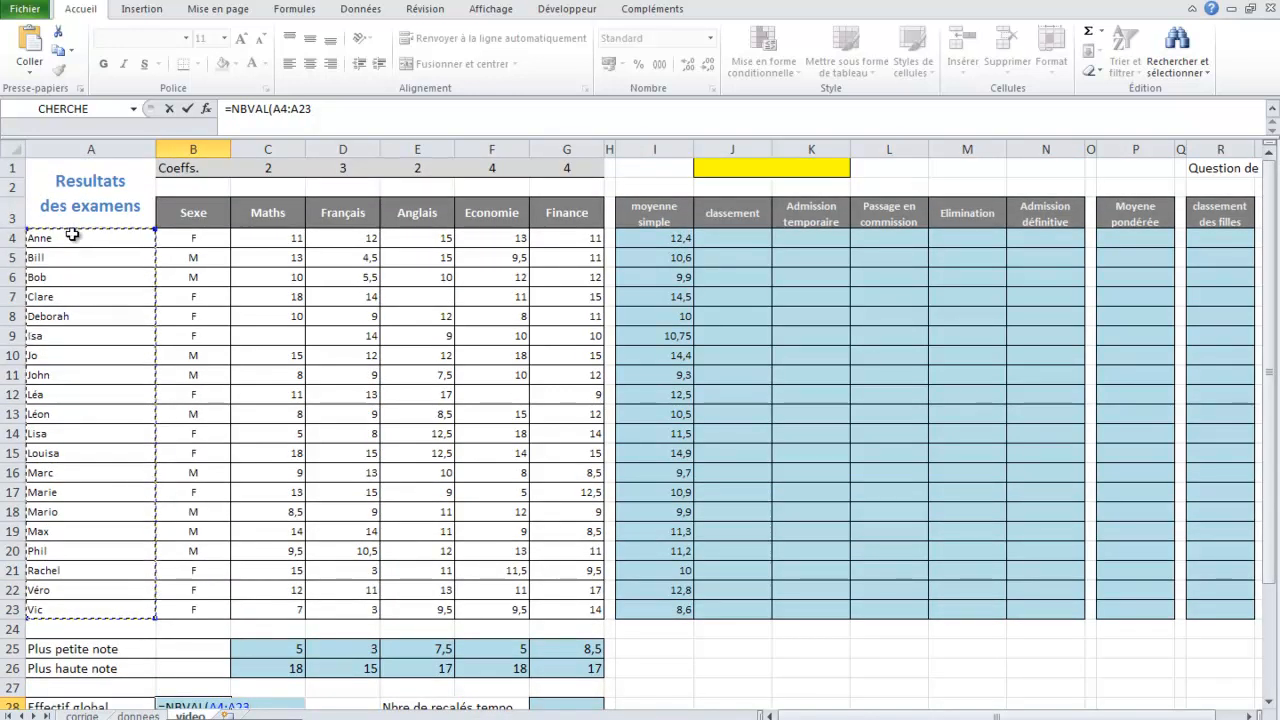
type(")")
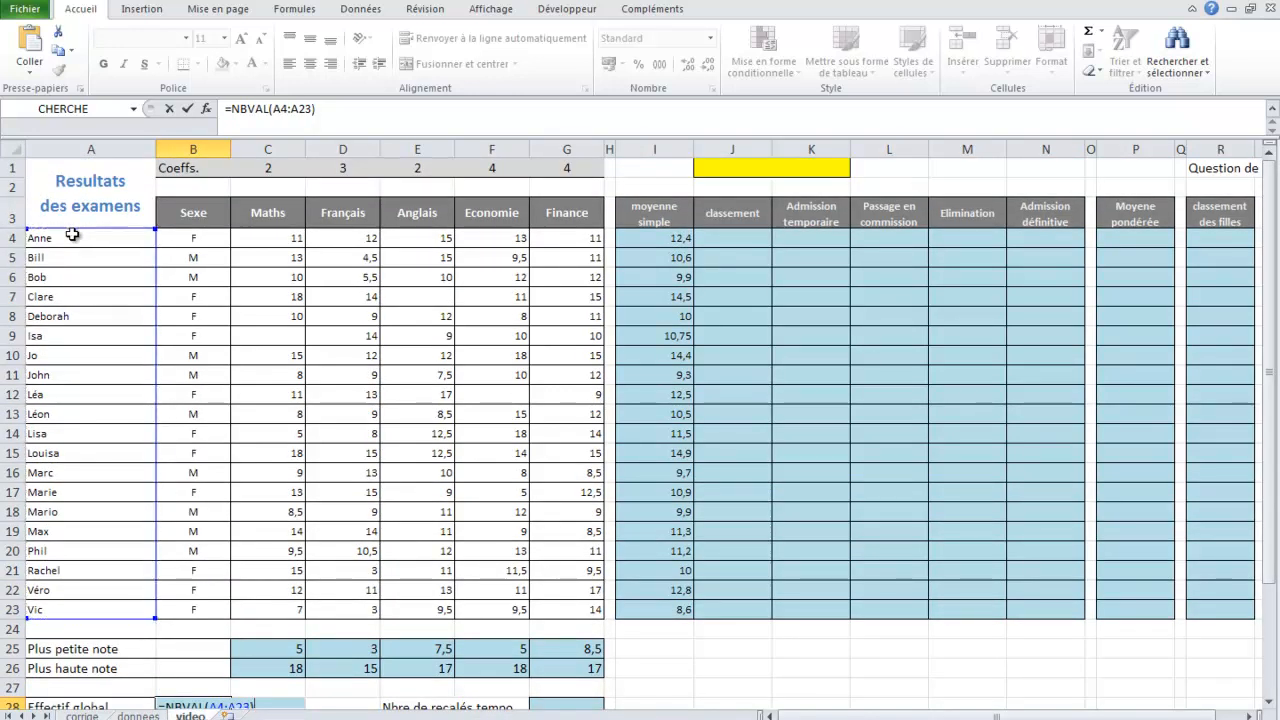
left_click(187, 110)
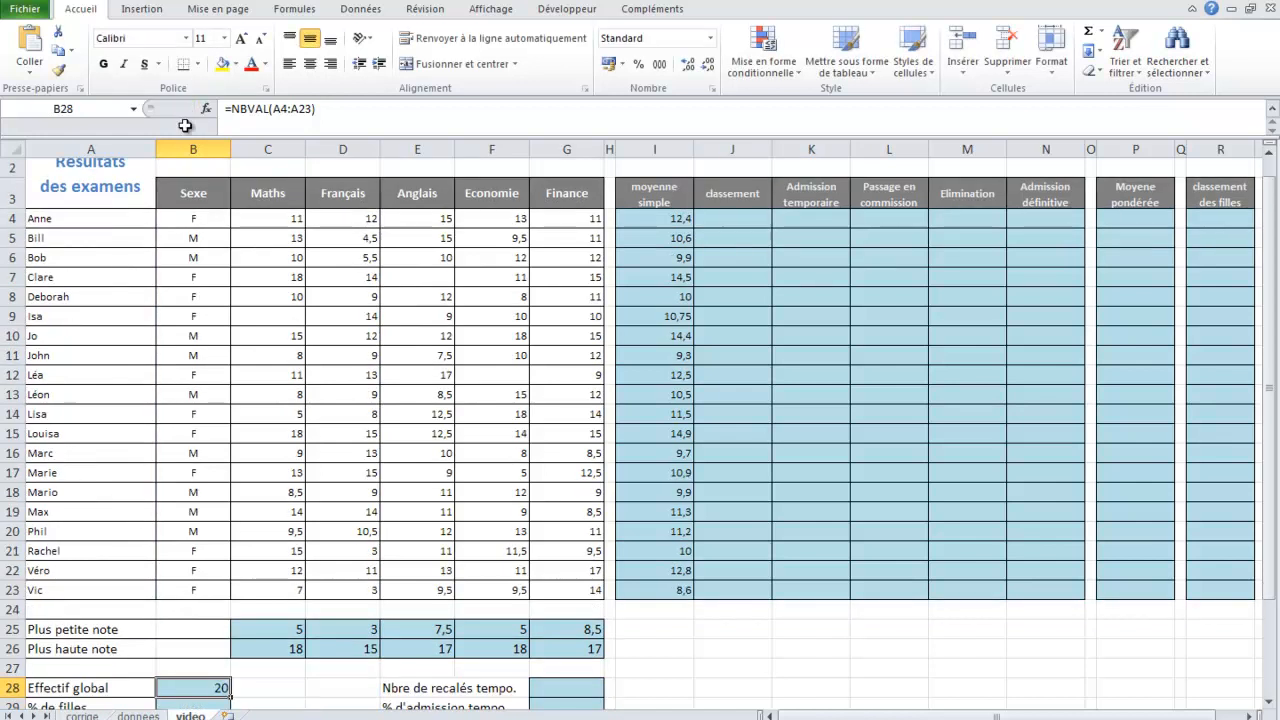
Count the girls in B29 with an NB.SI formula using the Sexe range B4:B23 and the criterion "F"
scroll(212, 688, "down", 3)
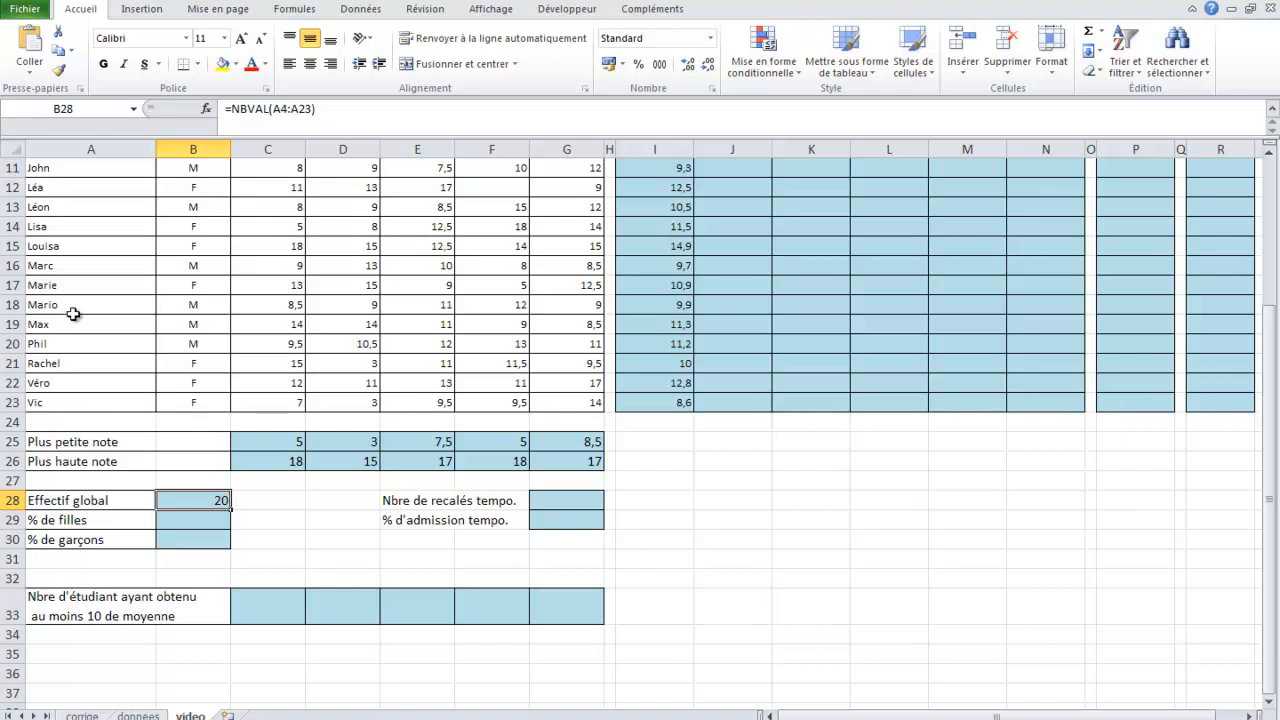
left_click(197, 523)
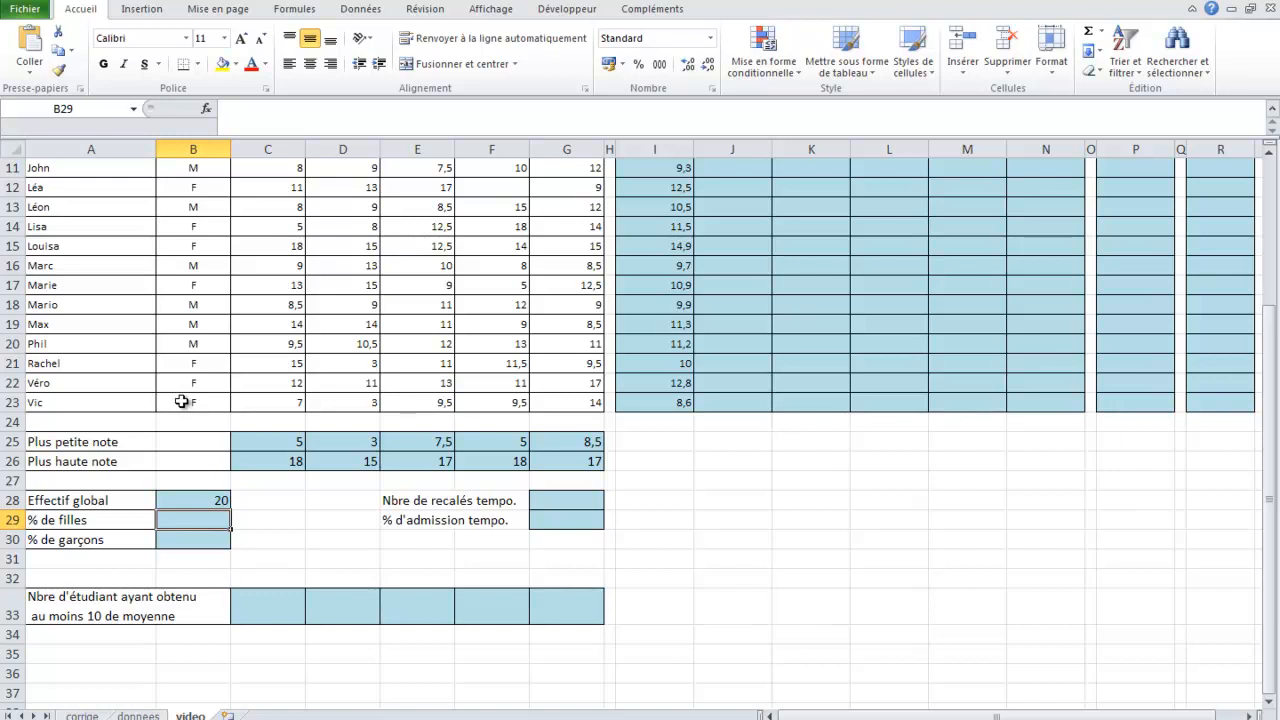
scroll(181, 401, "up", 4)
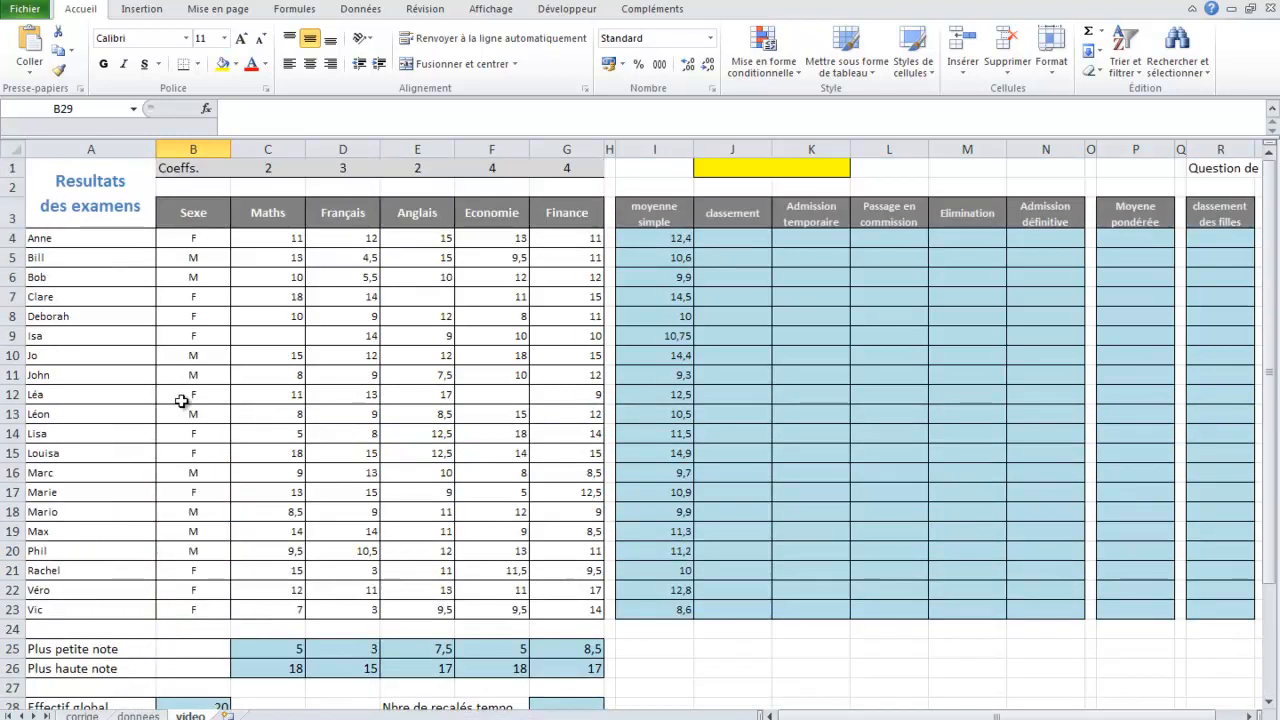
left_click_drag(189, 238, 194, 603)
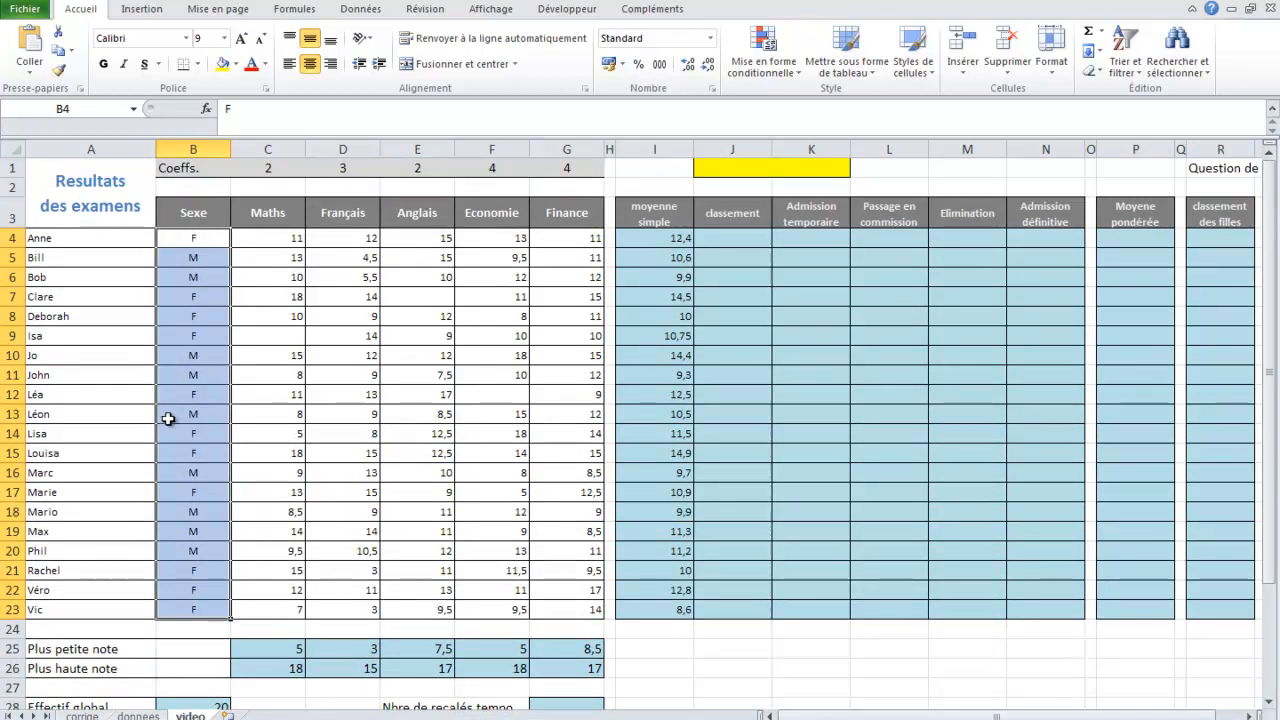
scroll(215, 530, "down", 2)
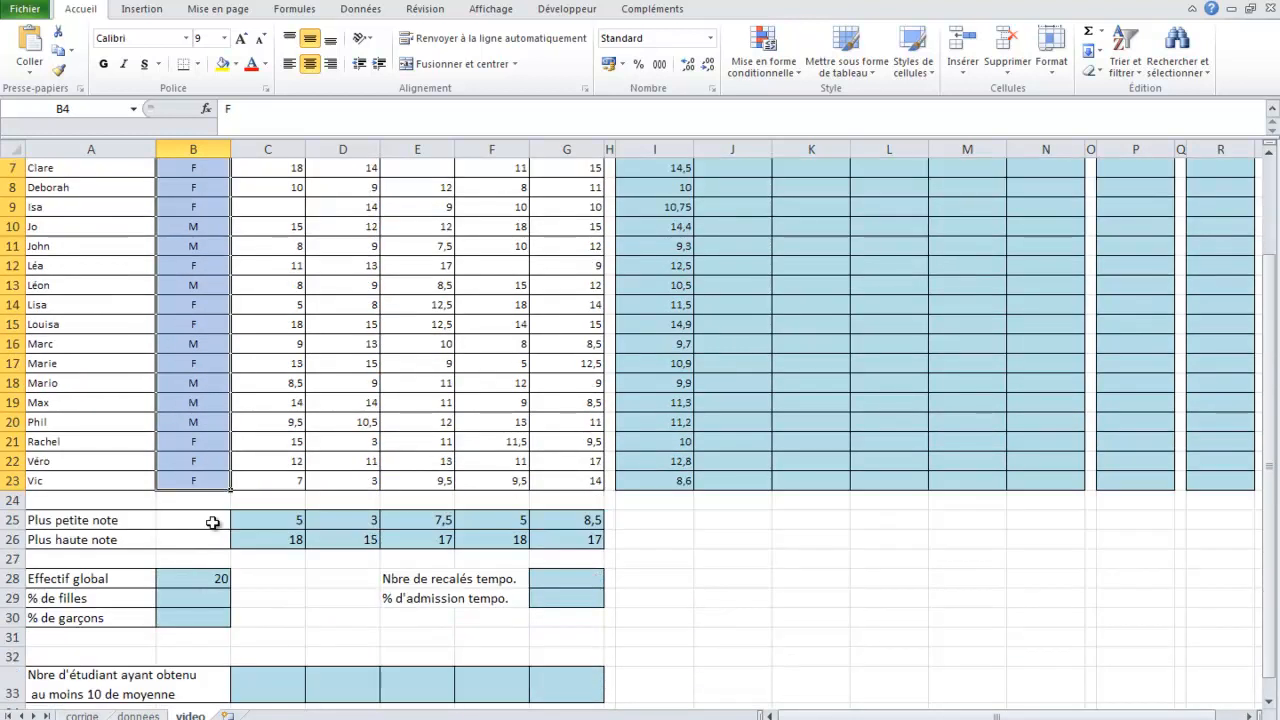
left_click(194, 598)
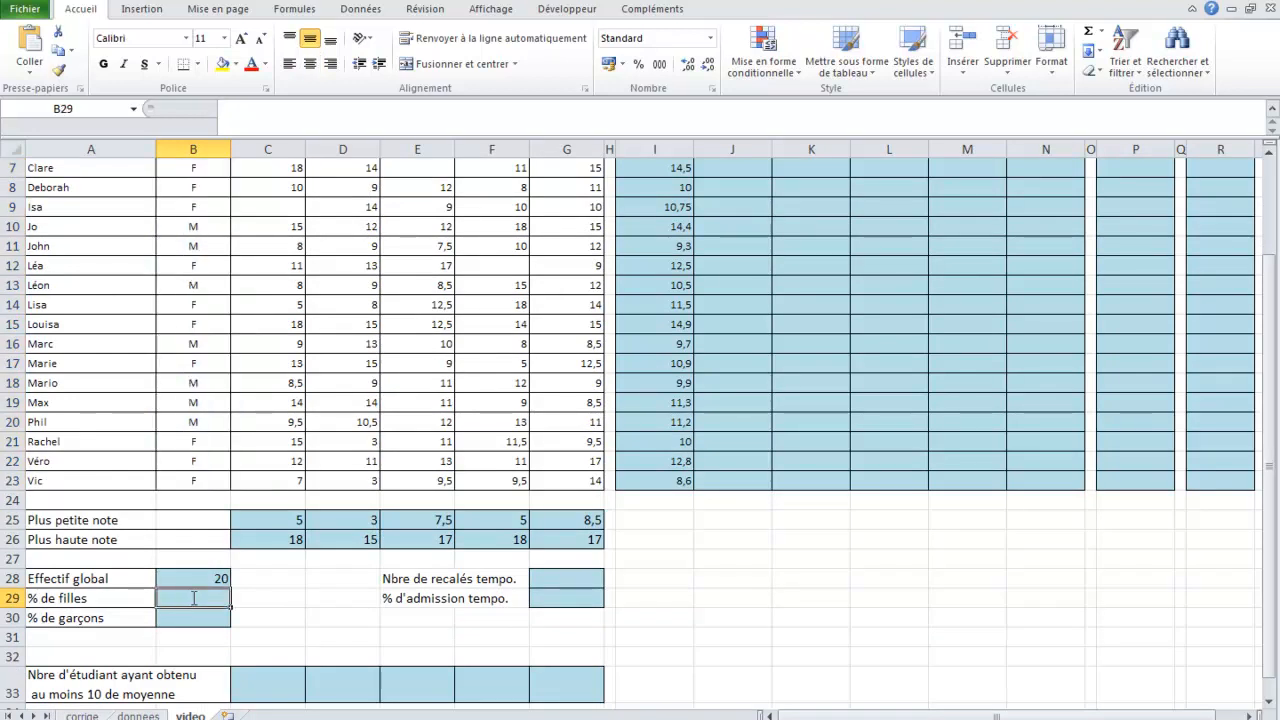
type("=nb")
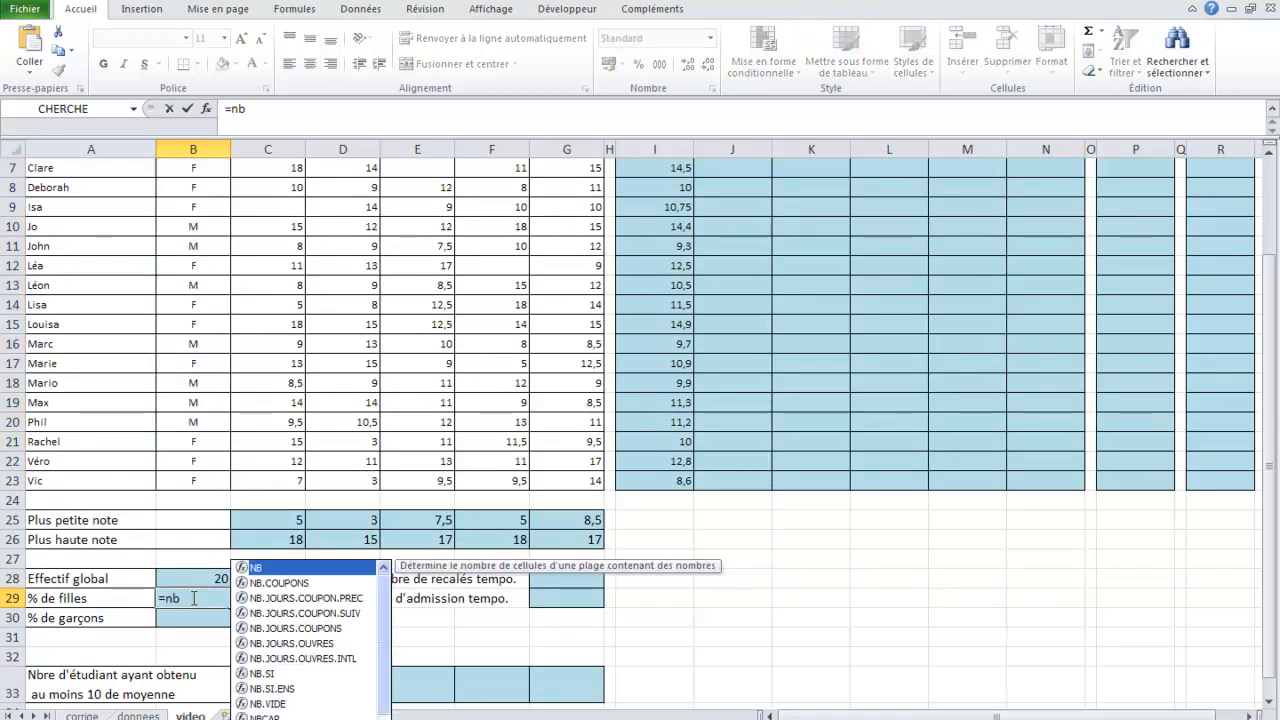
double_click(264, 675)
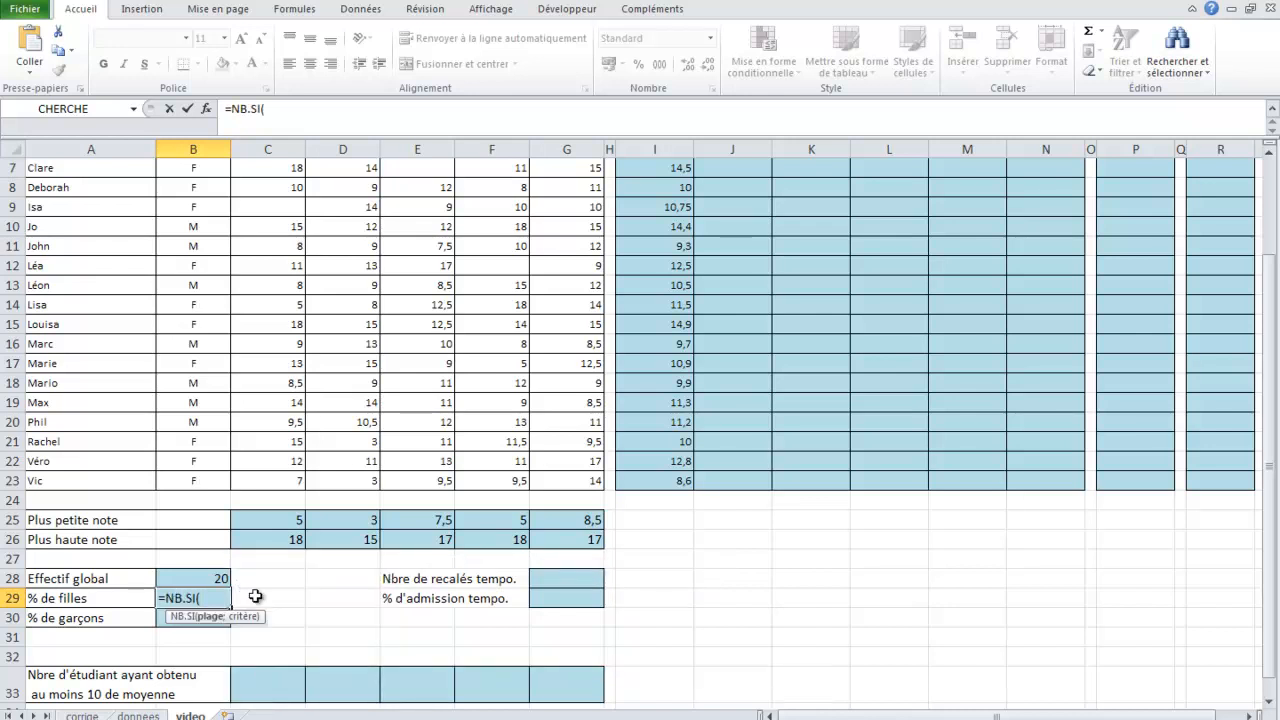
left_click(205, 108)
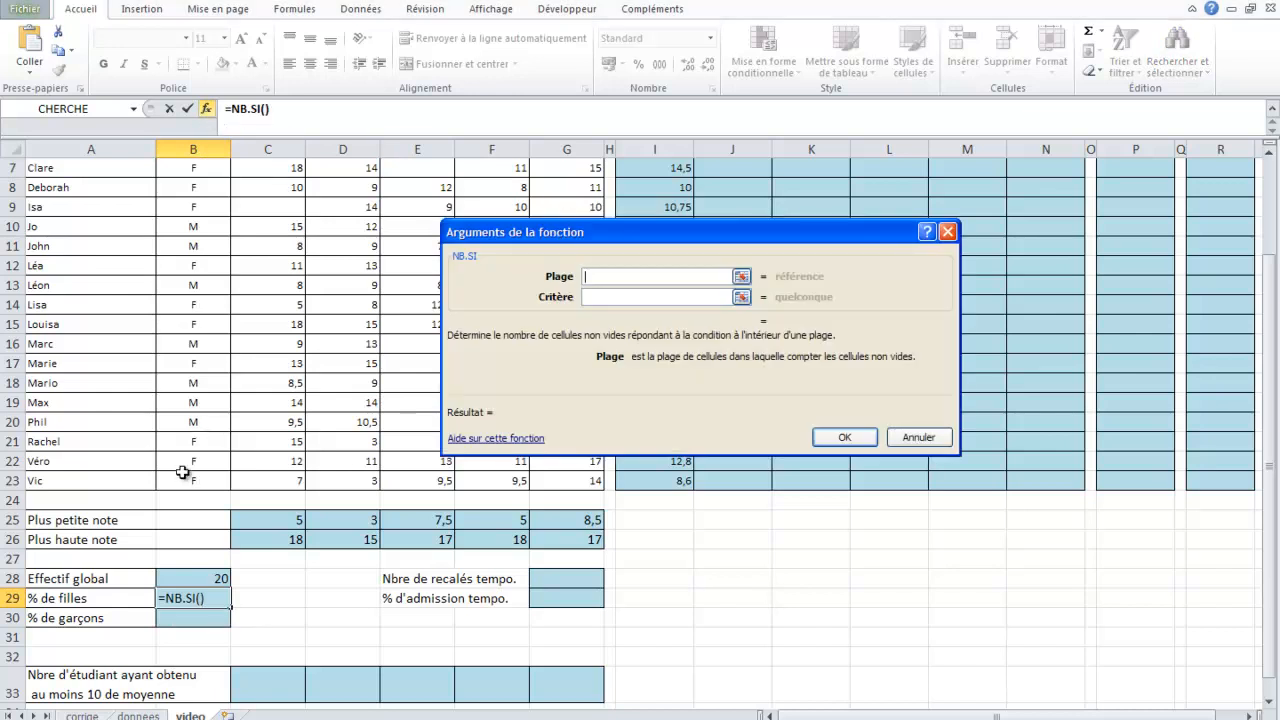
left_click_drag(184, 478, 193, 241)
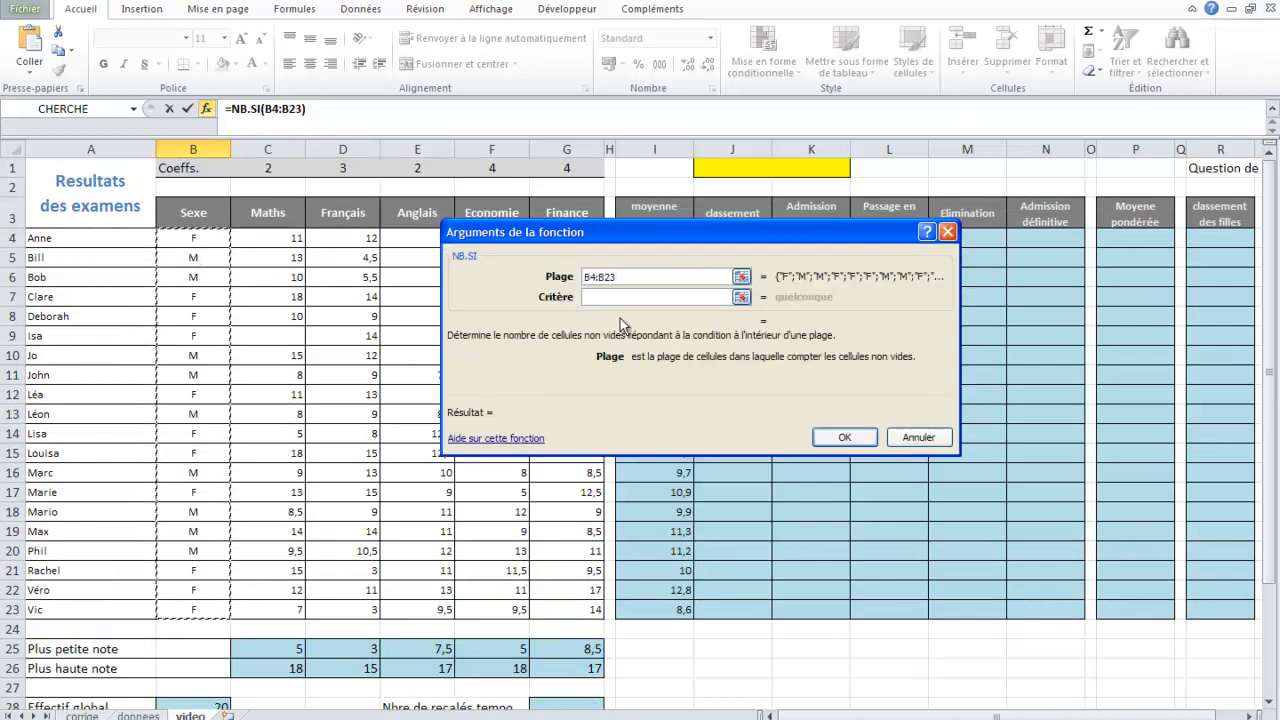
left_click(604, 297)
type("\"F\"")
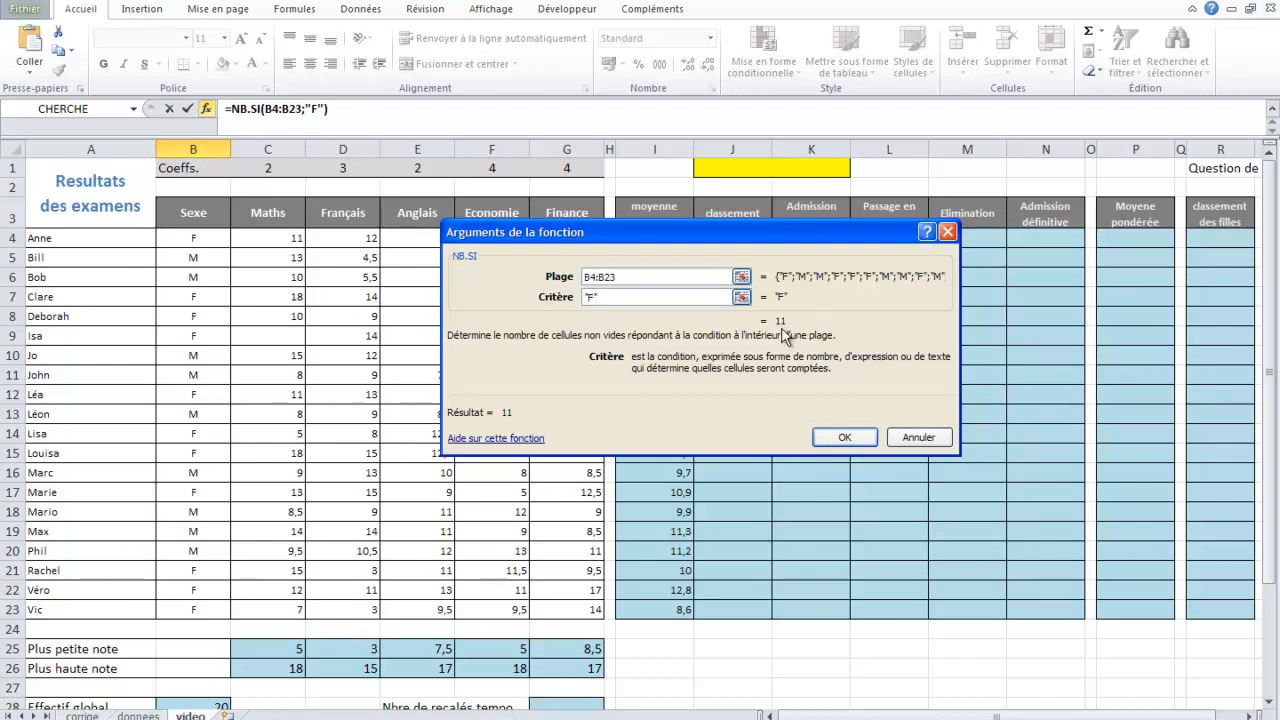
left_click(842, 437)
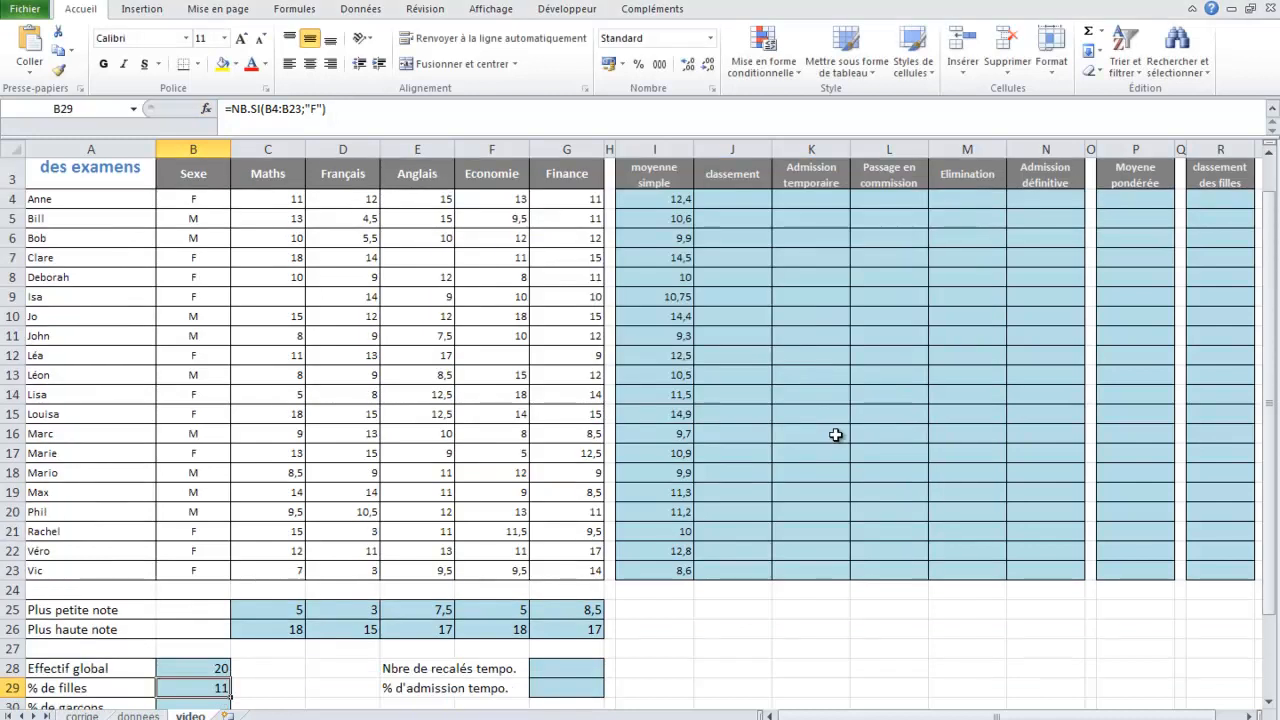
Divide the NB.SI count in B29 by the Effectif global in B28, giving =NB.SI(B4:B23;"F")/B28
left_click(336, 111)
type("/")
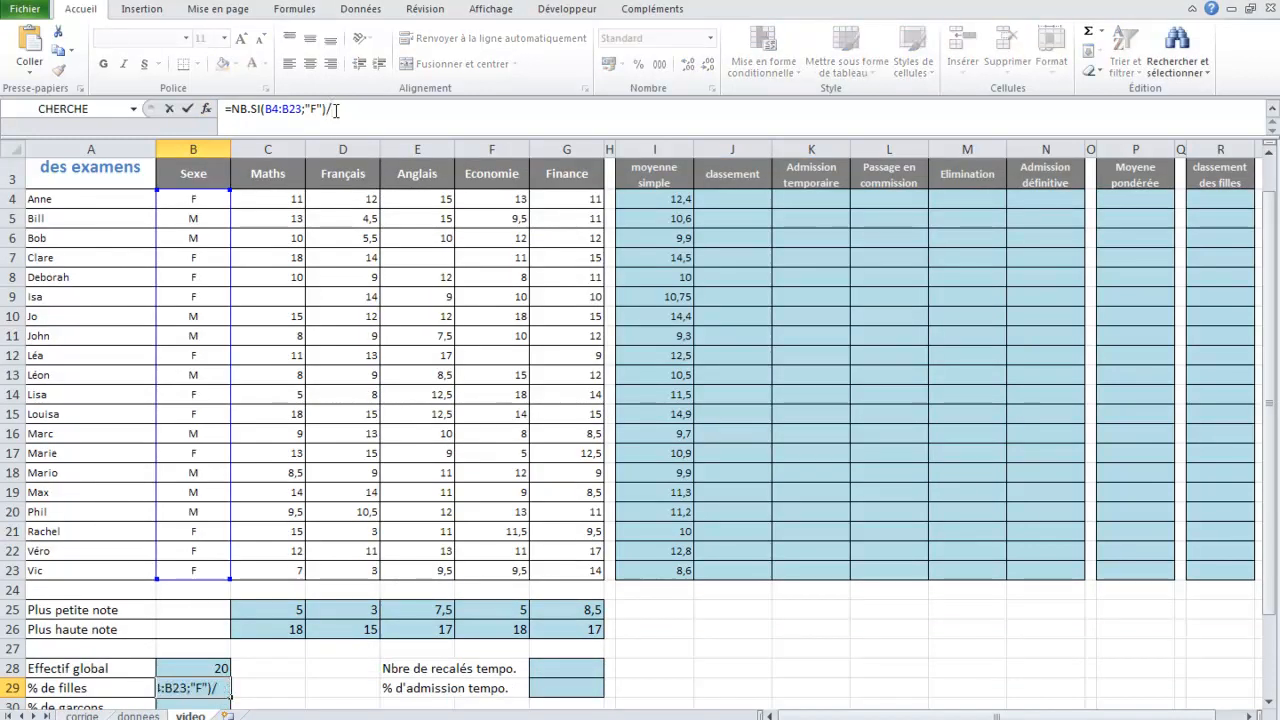
left_click(181, 670)
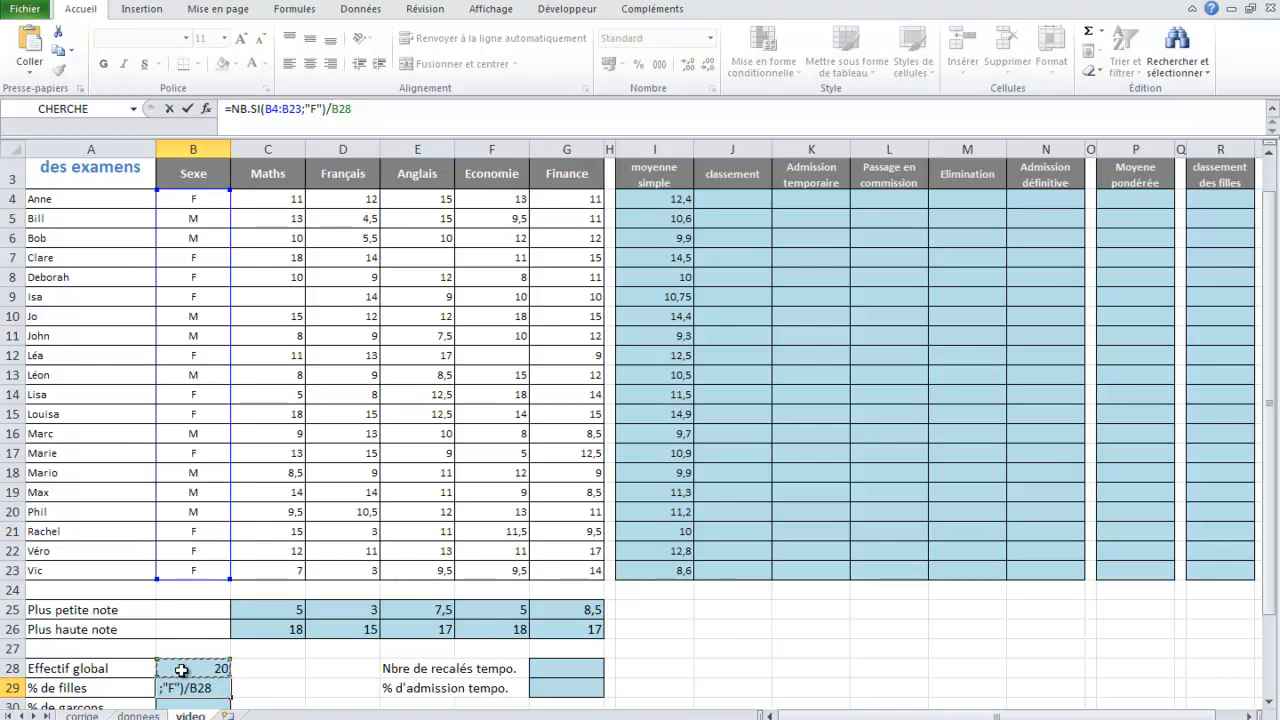
key("Return")
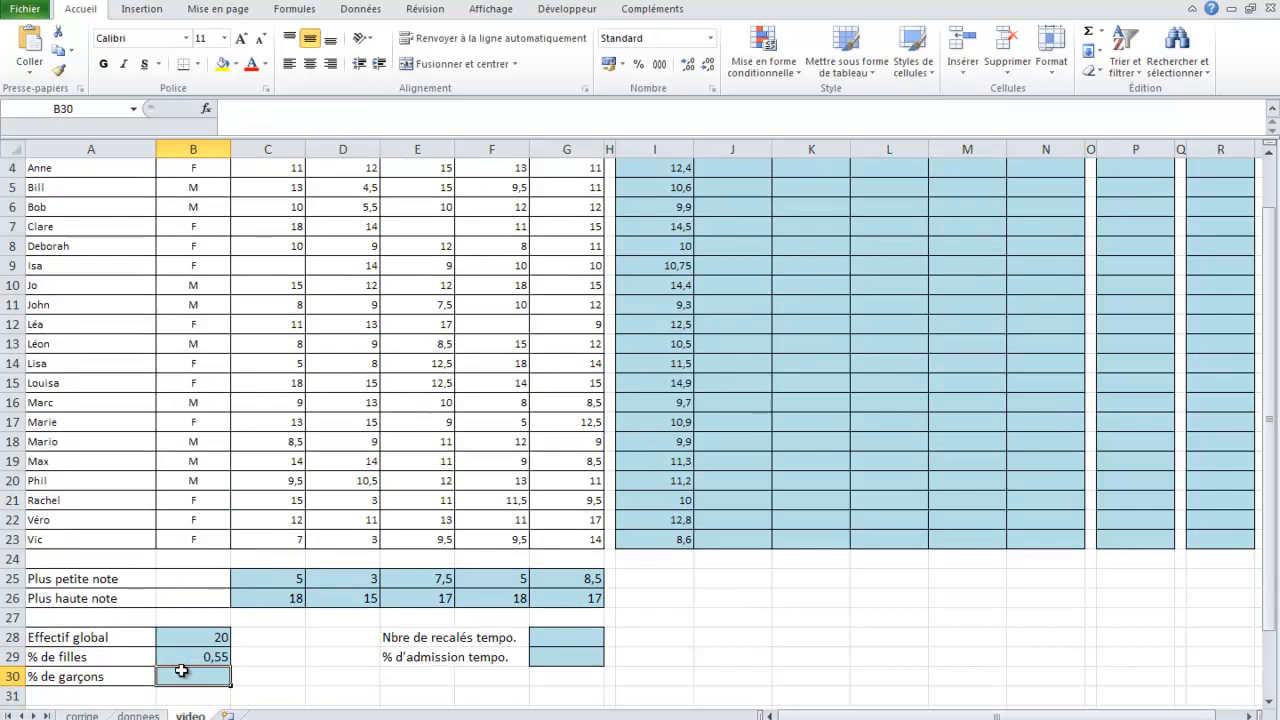
Format the % de filles value in B29 as Pourcentage
left_click(197, 657)
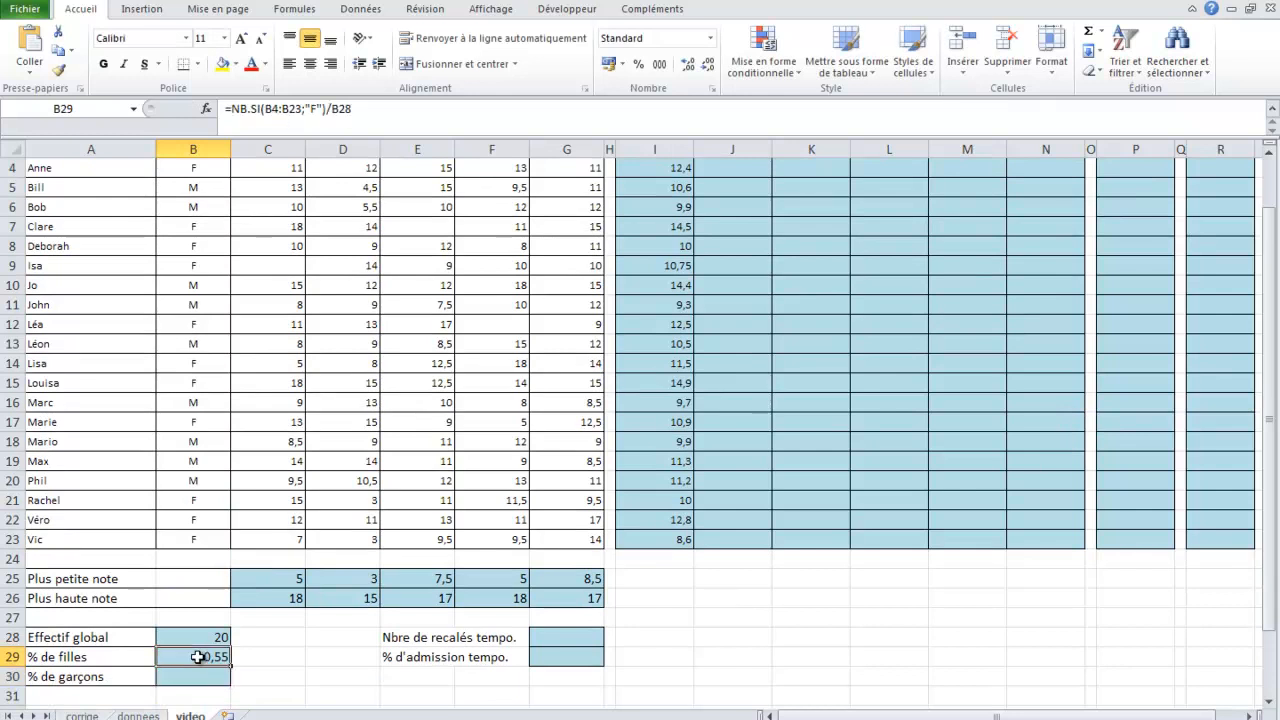
left_click(712, 41)
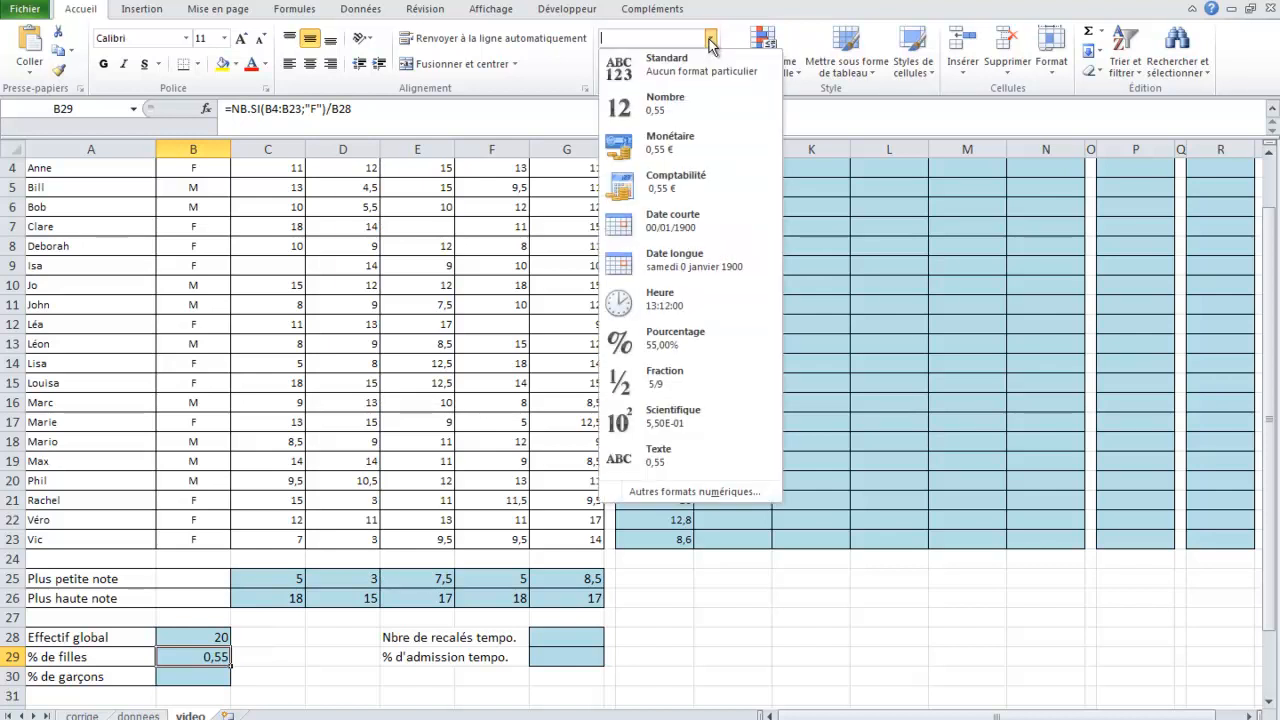
left_click(688, 345)
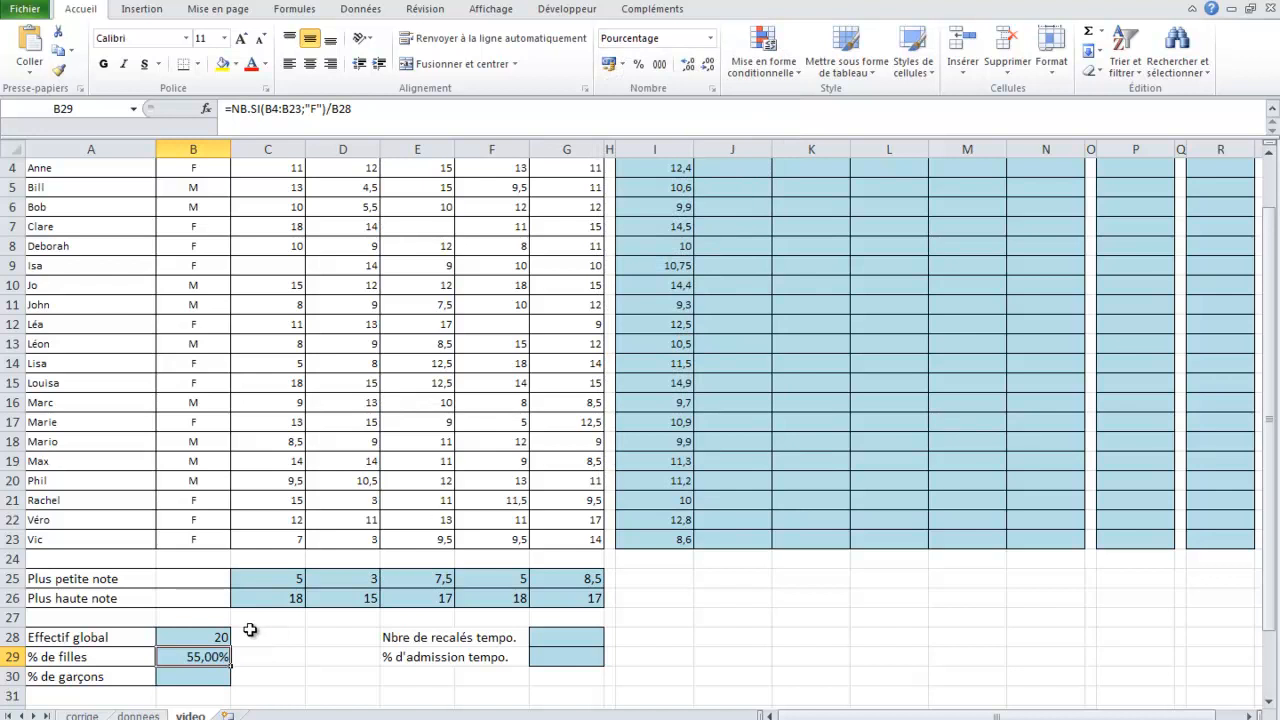
Count the boys in B30 with an NB.SI formula using the Sexe range B4:B23 and the criterion "M"
left_click(191, 672)
type("=")
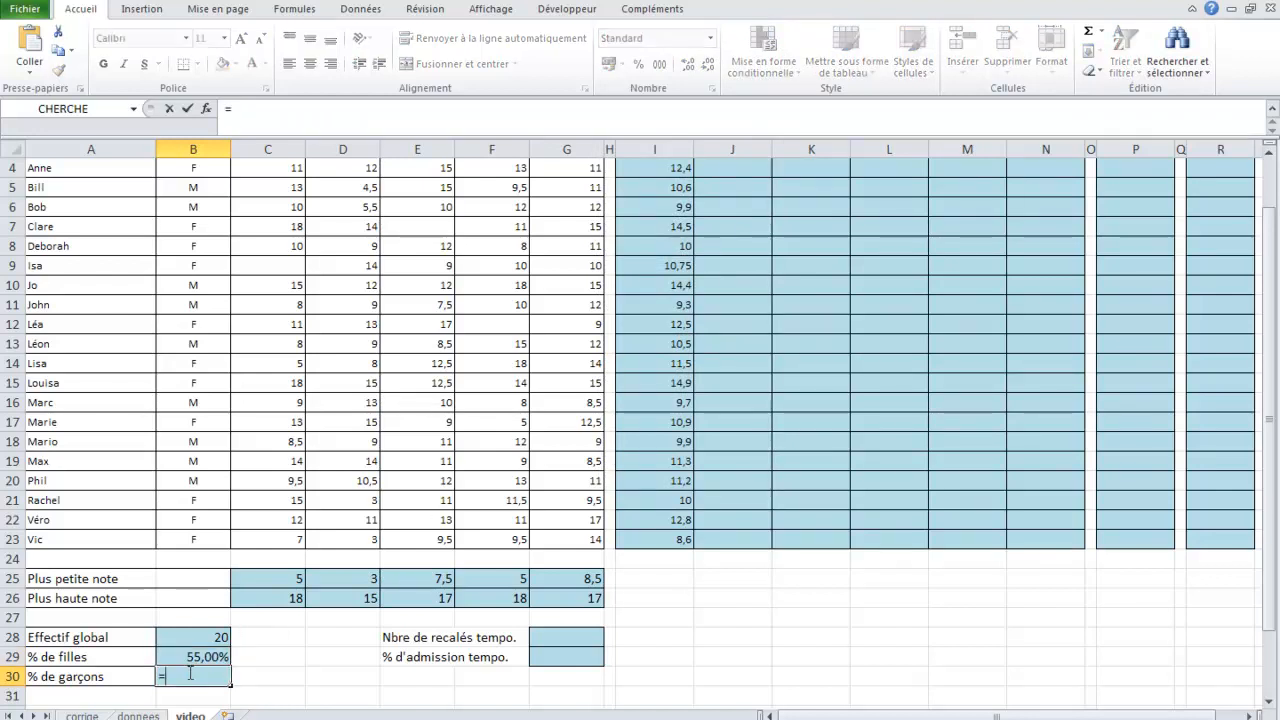
type("nb.si(")
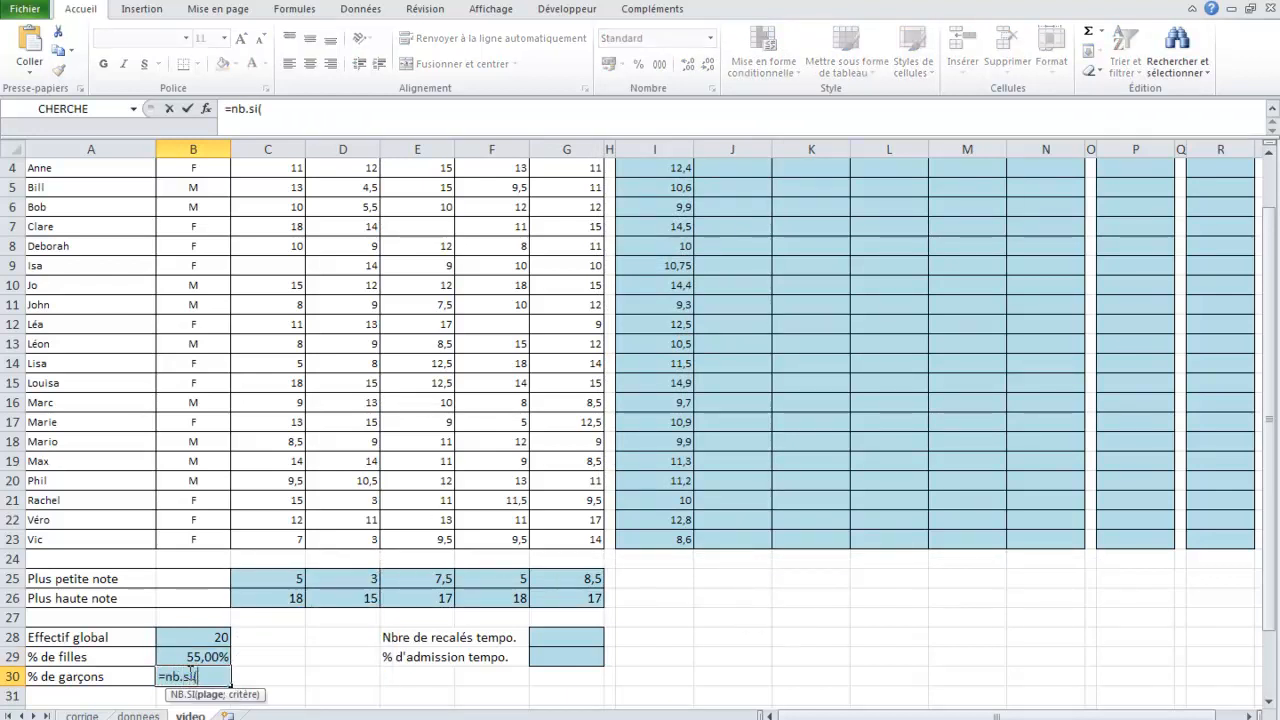
left_click_drag(176, 538, 195, 232)
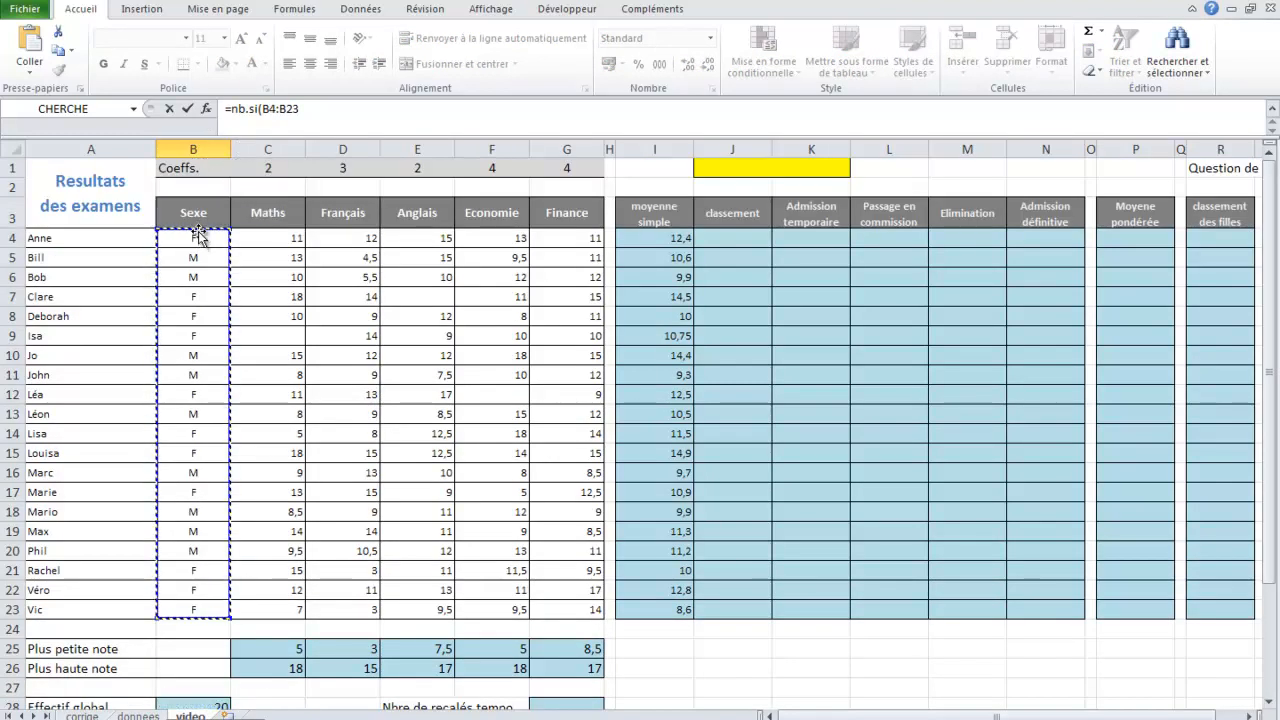
left_click(206, 108)
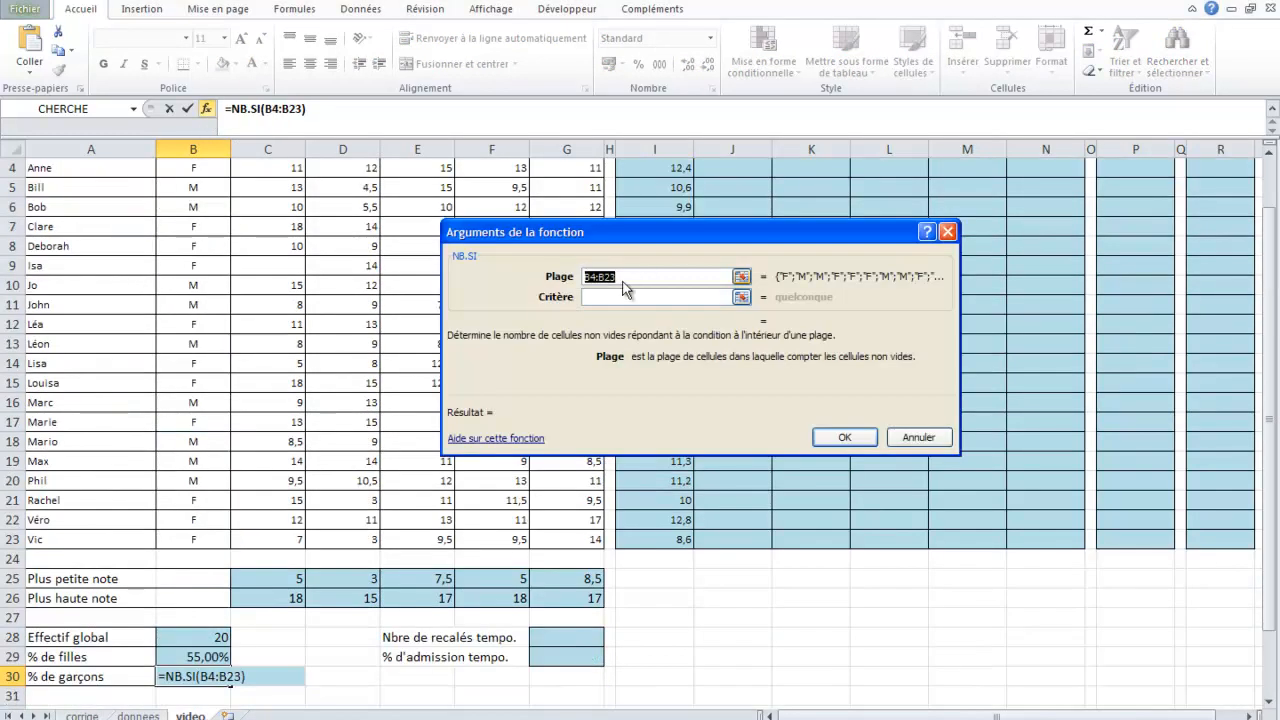
left_click(604, 296)
type("\"")
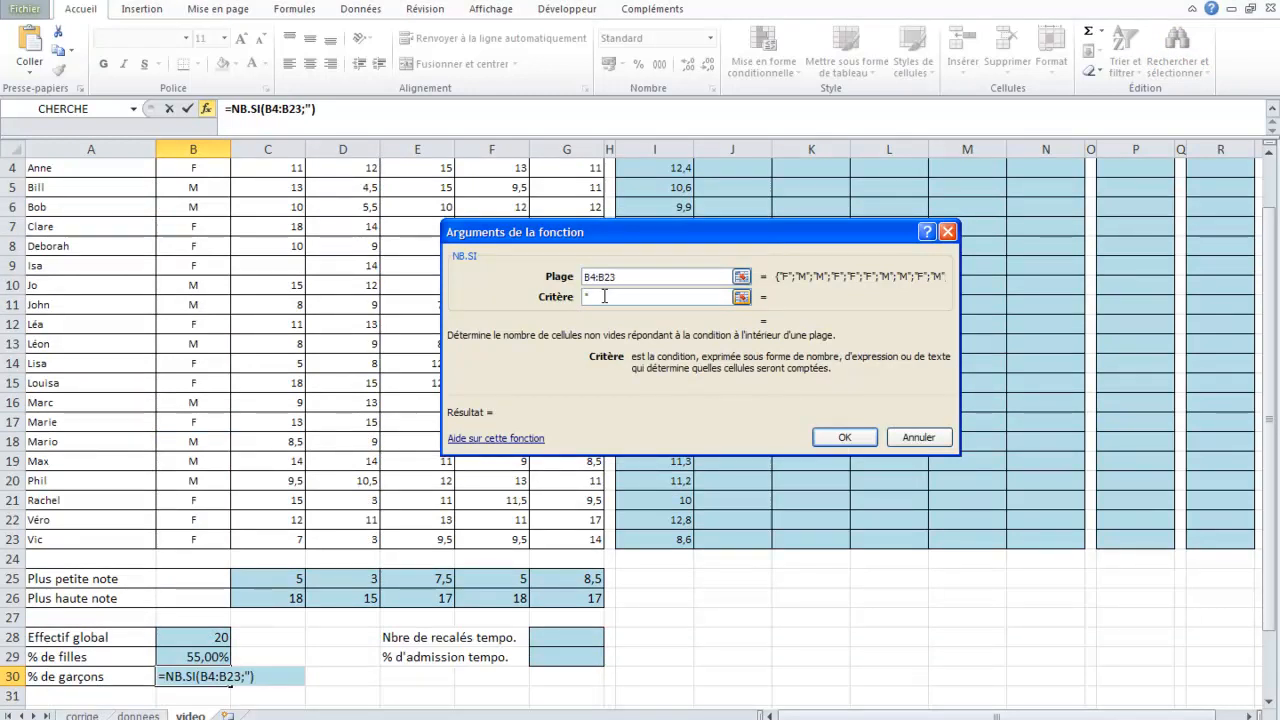
type("M\"")
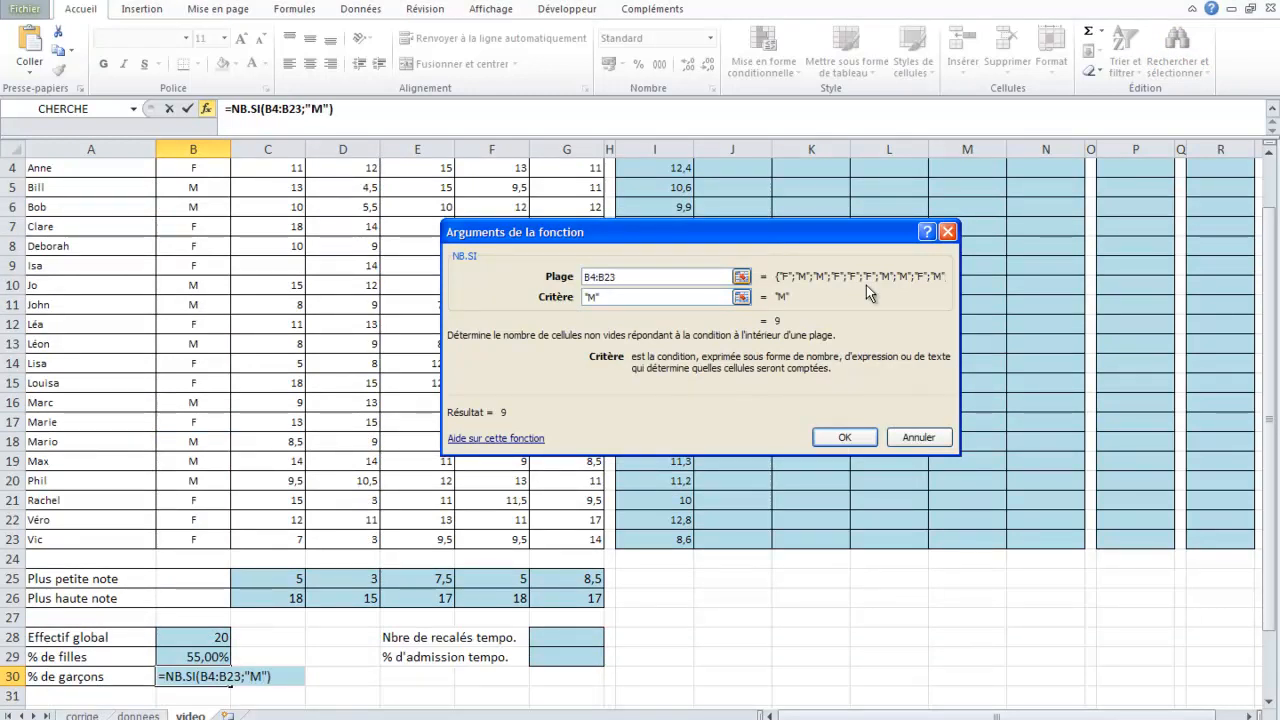
left_click(845, 438)
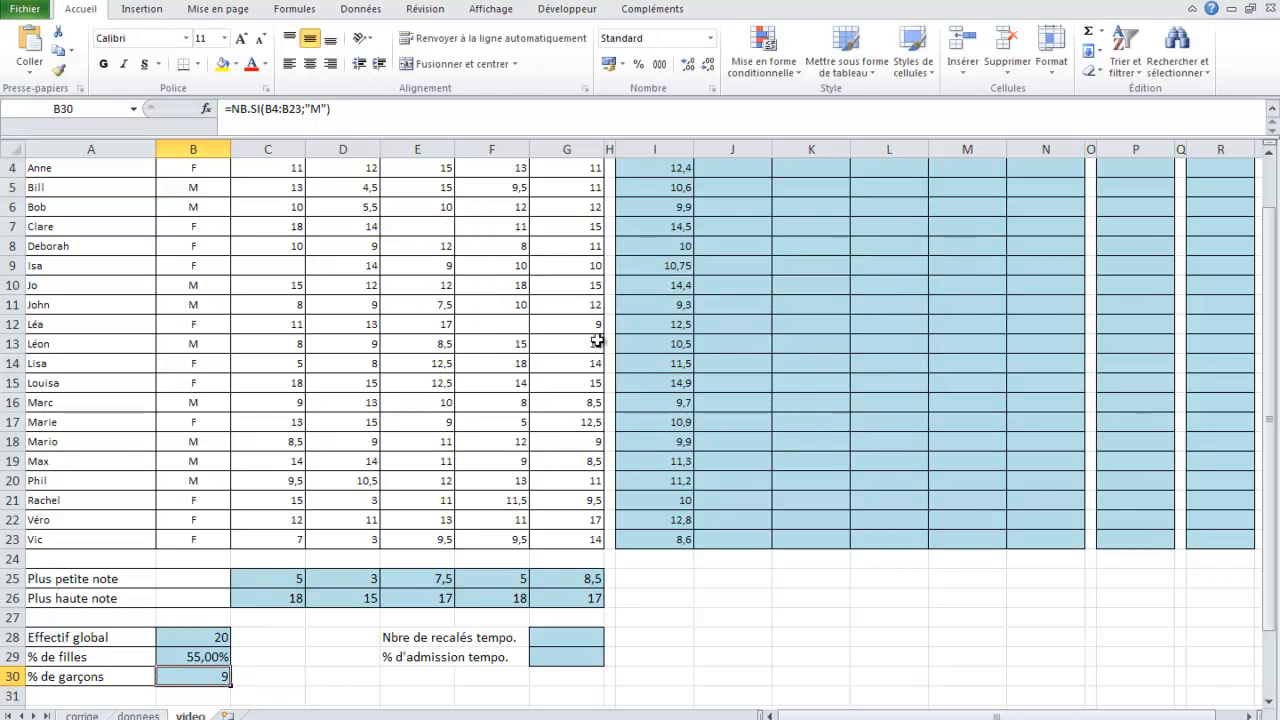
Divide the NB.SI count in B30 by the Effectif global in B28, giving =NB.SI(B4:B23;"M")/B28
left_click(354, 108)
type("/")
left_click(171, 636)
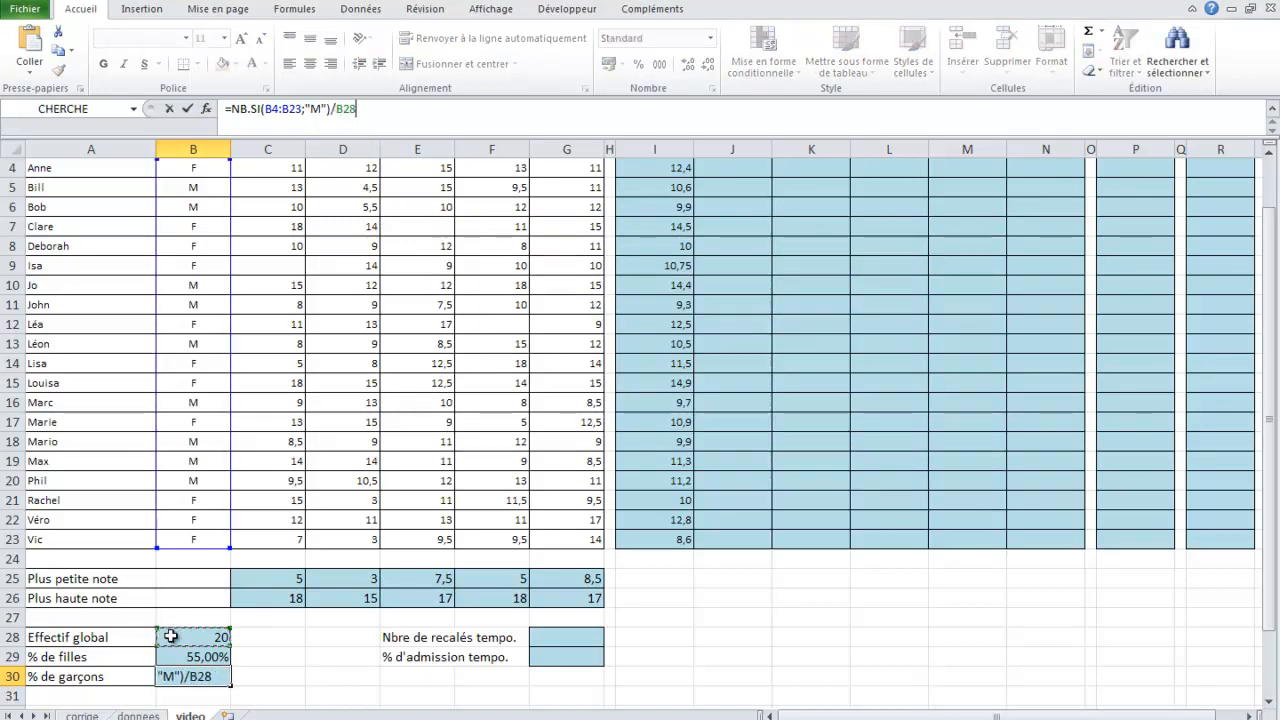
key("Return")
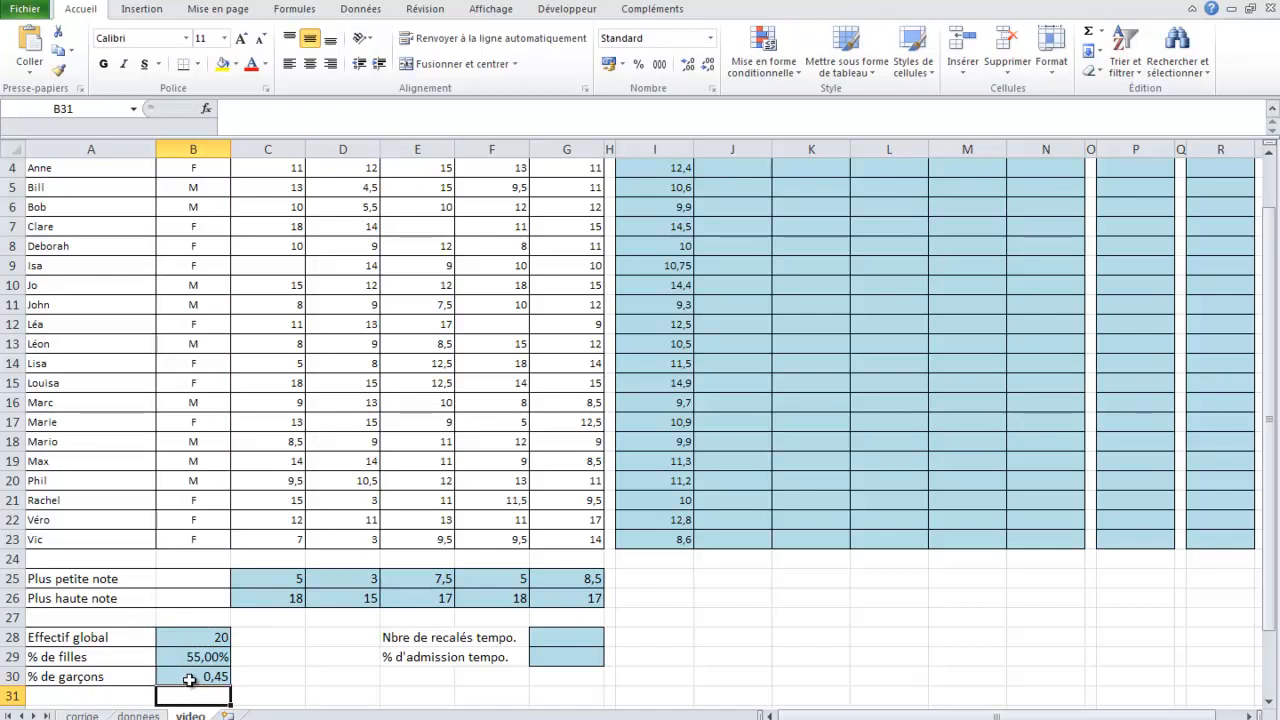
Format the % de garçons value in B30 as Pourcentage with two decimals
left_click(187, 677)
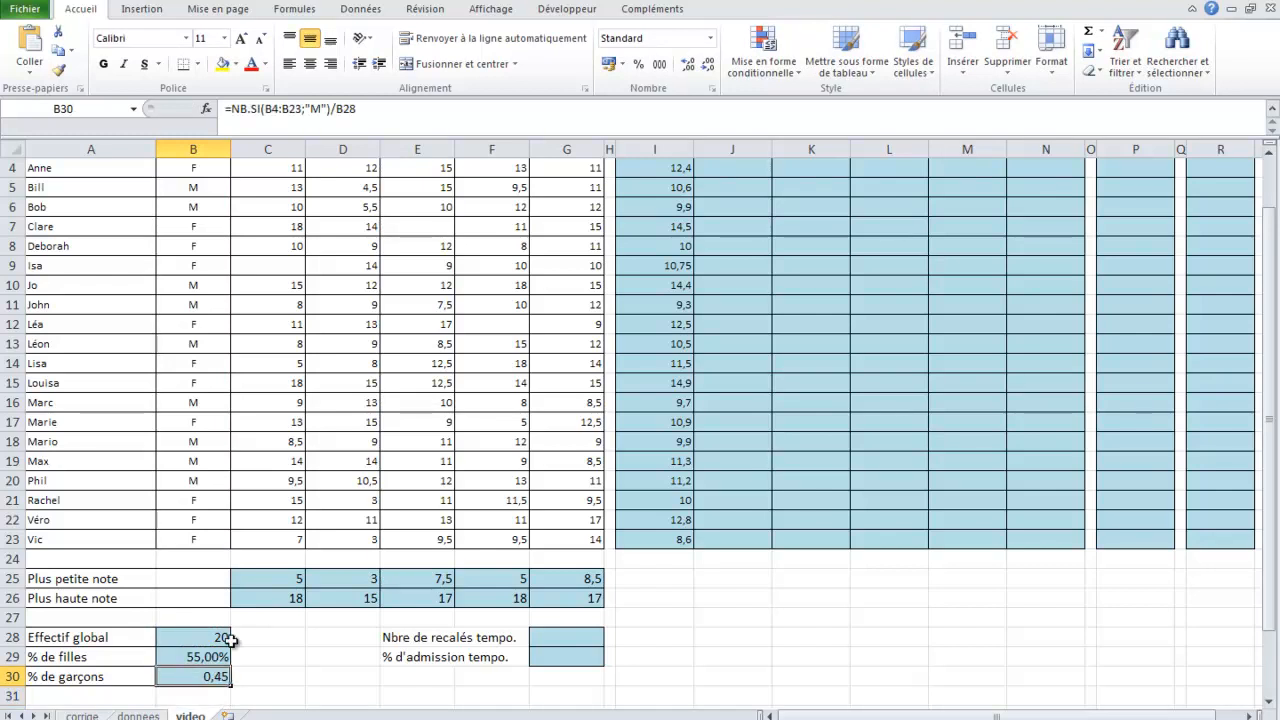
left_click(640, 66)
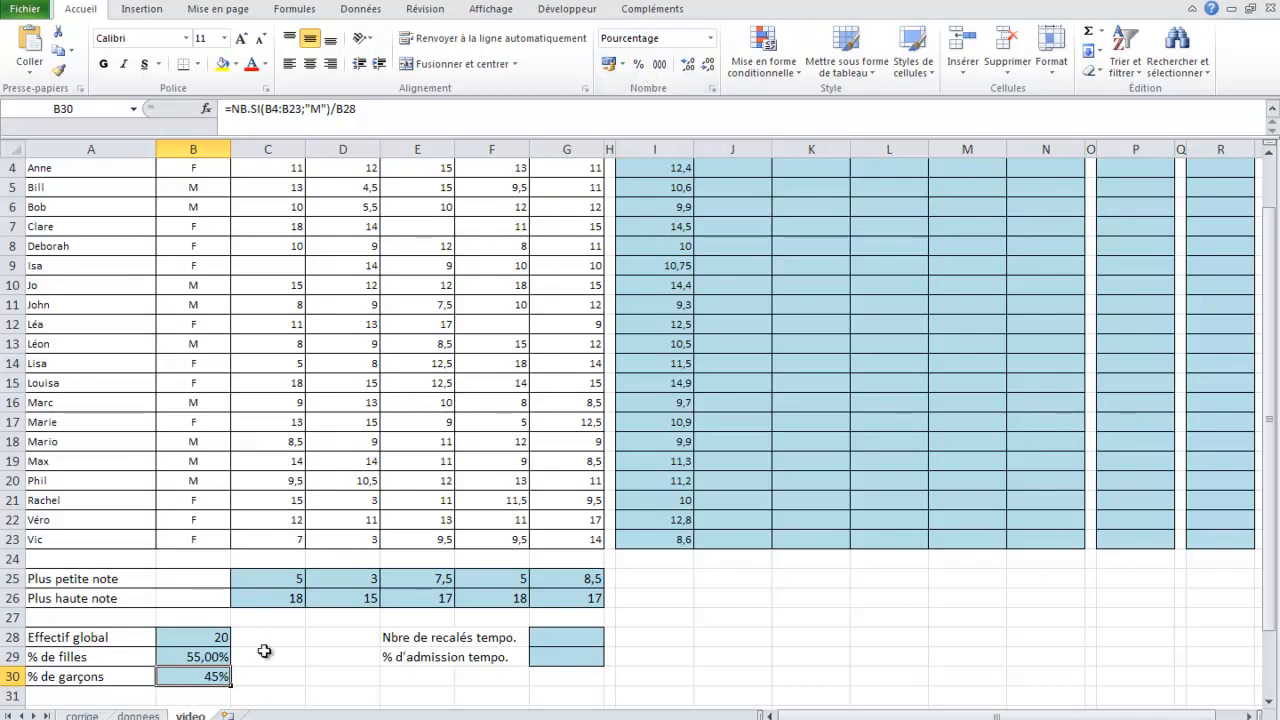
left_click(688, 66)
left_click(688, 66)
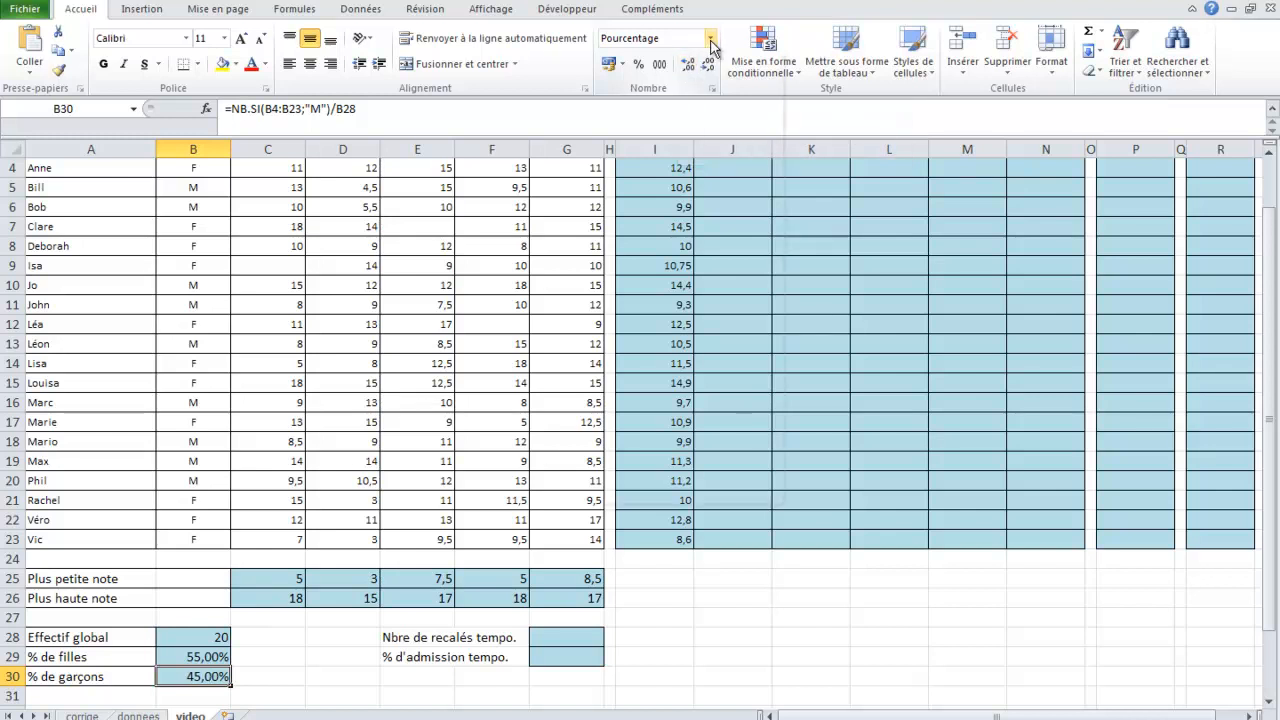
left_click(710, 38)
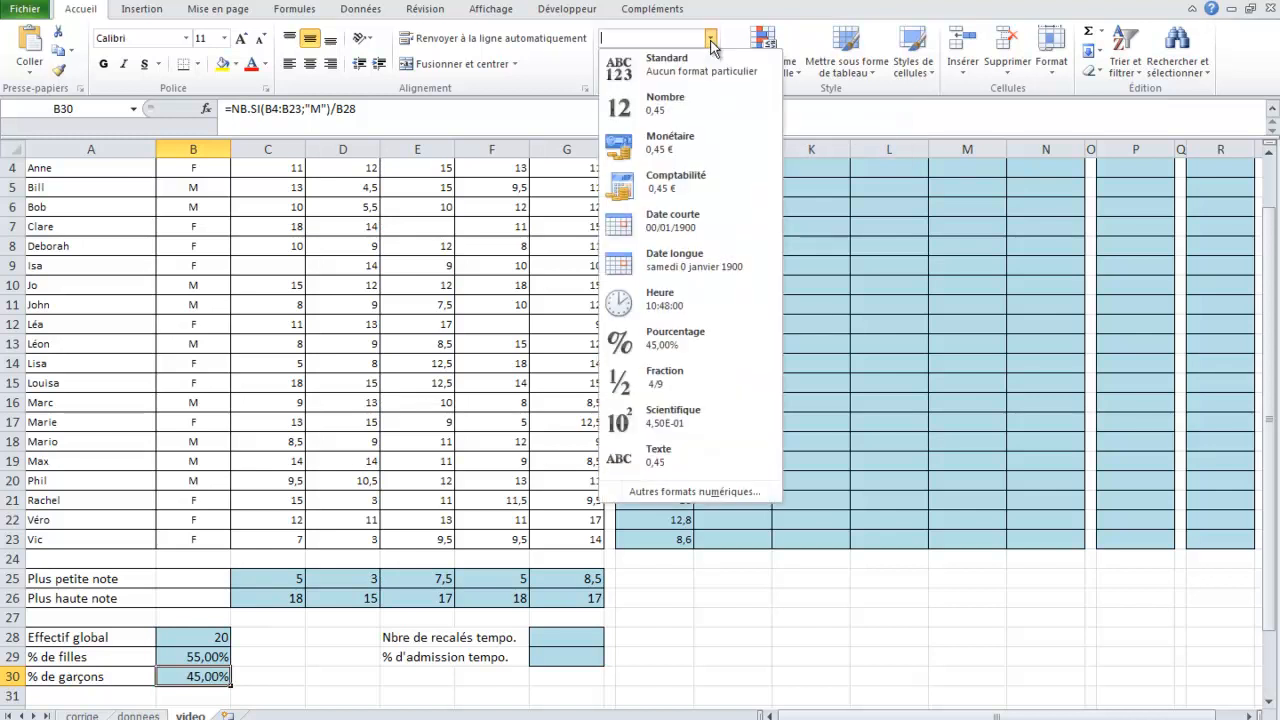
left_click(681, 346)
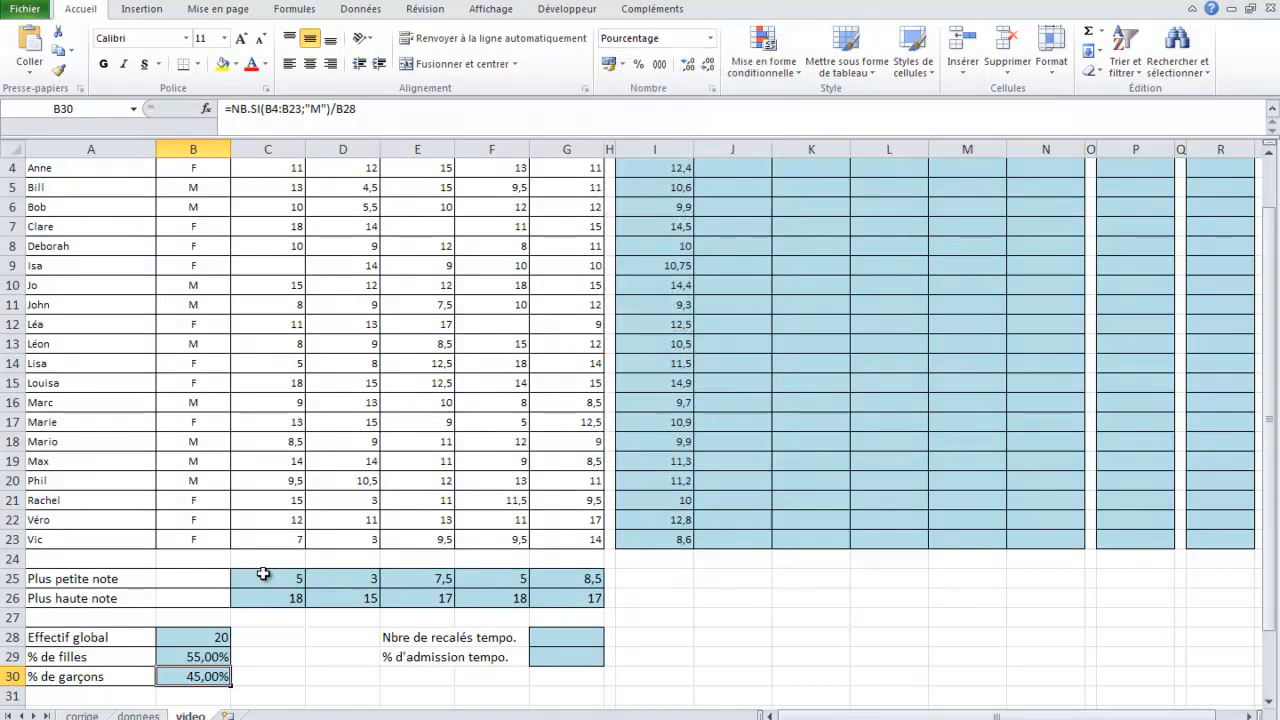
Start a RANG formula in the first classement cell J4 with the simple average I4 as Nombre
scroll(300, 643, "up", 1)
left_click(720, 237)
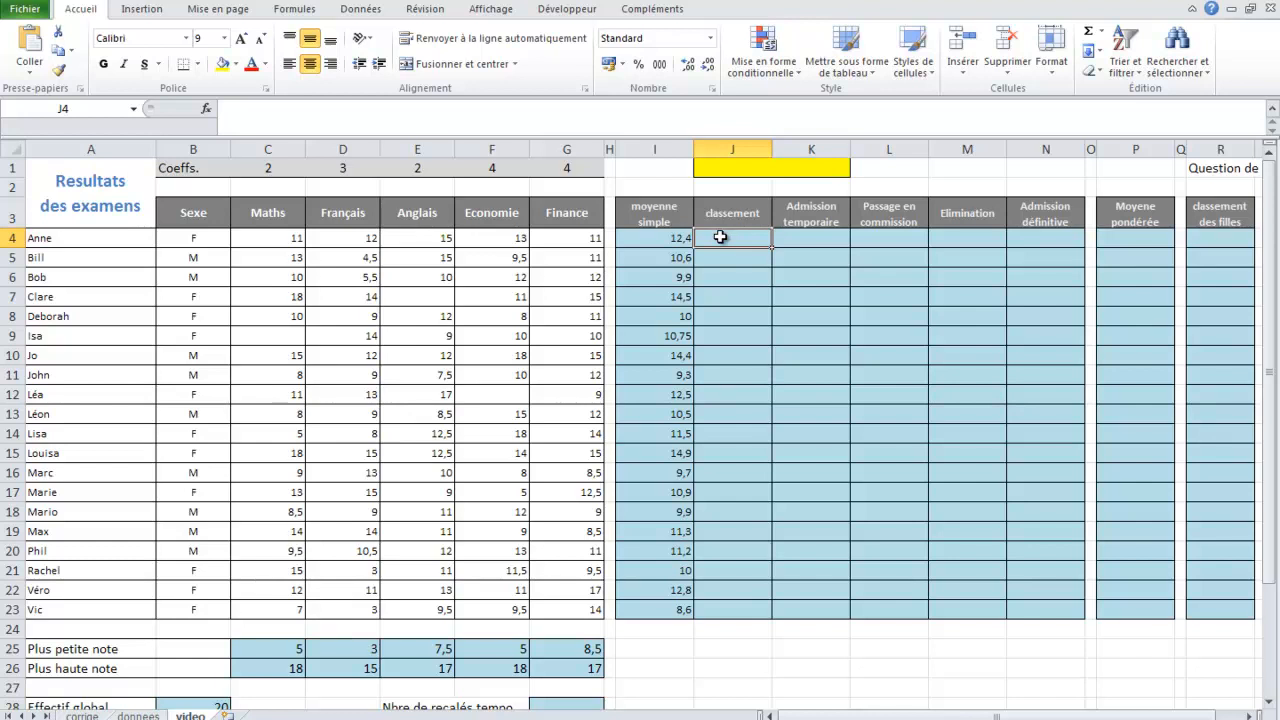
type("=rang")
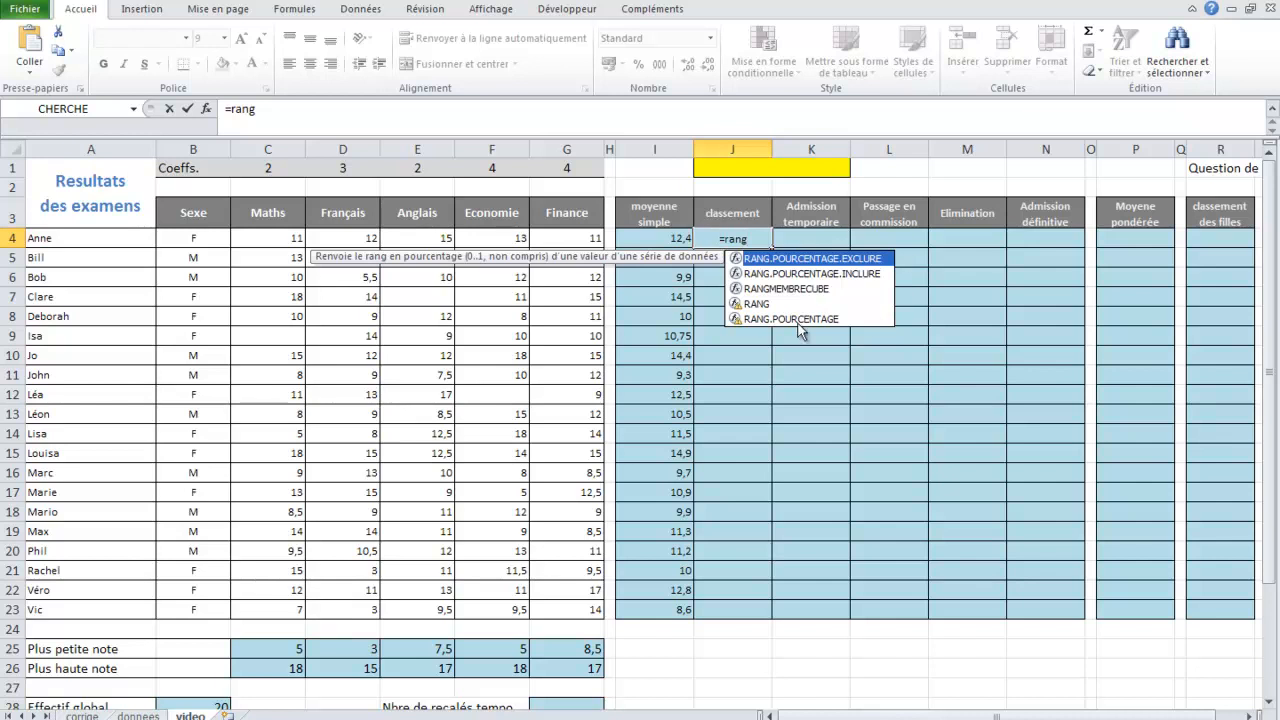
double_click(757, 303)
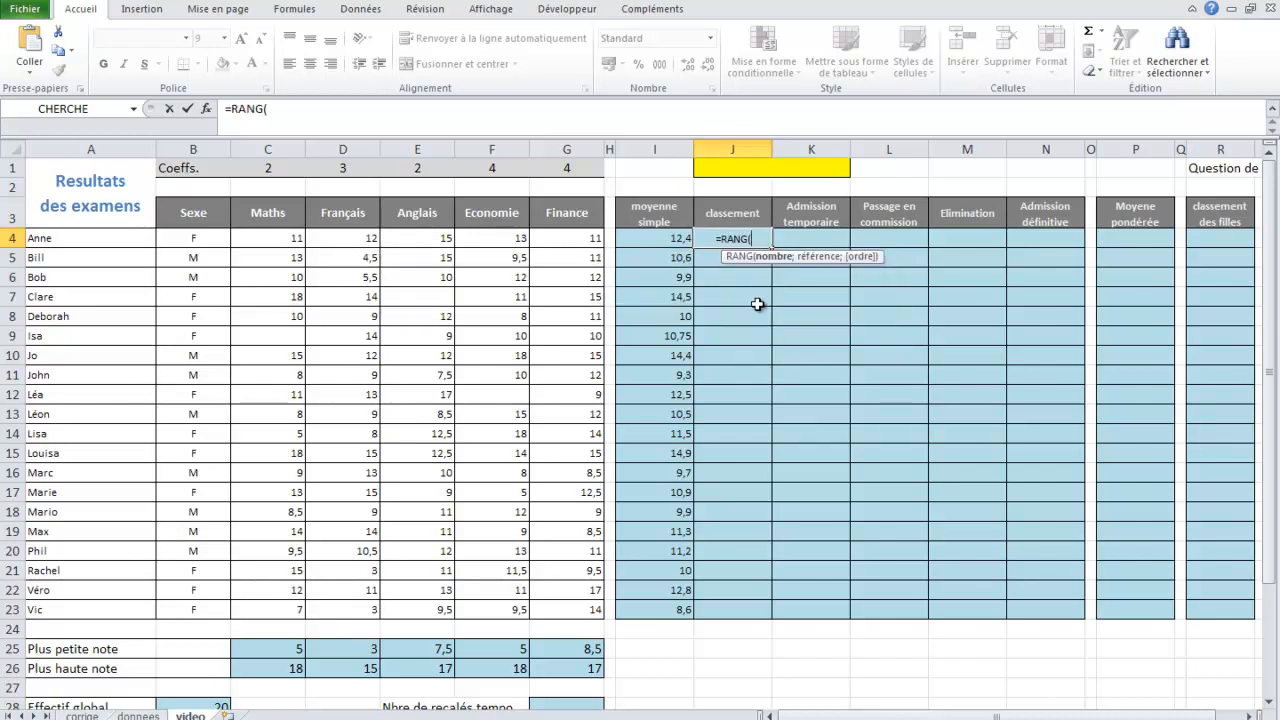
left_click(206, 108)
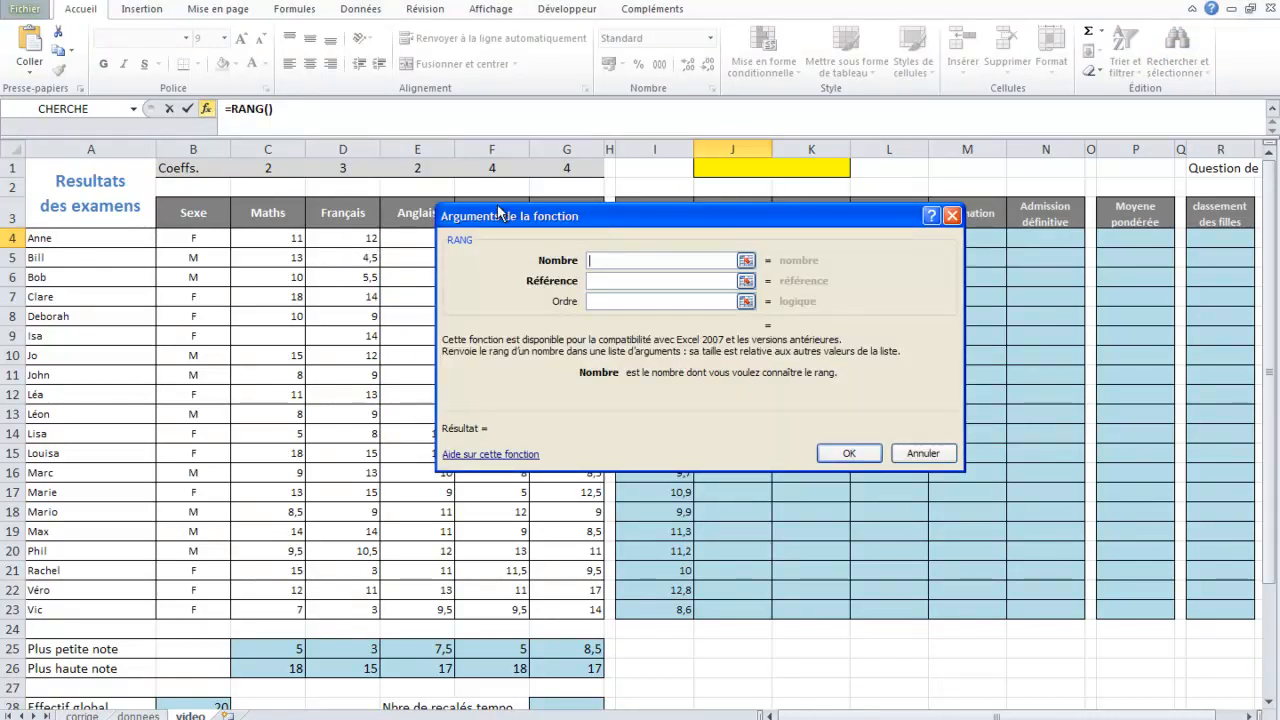
left_click_drag(509, 215, 740, 343)
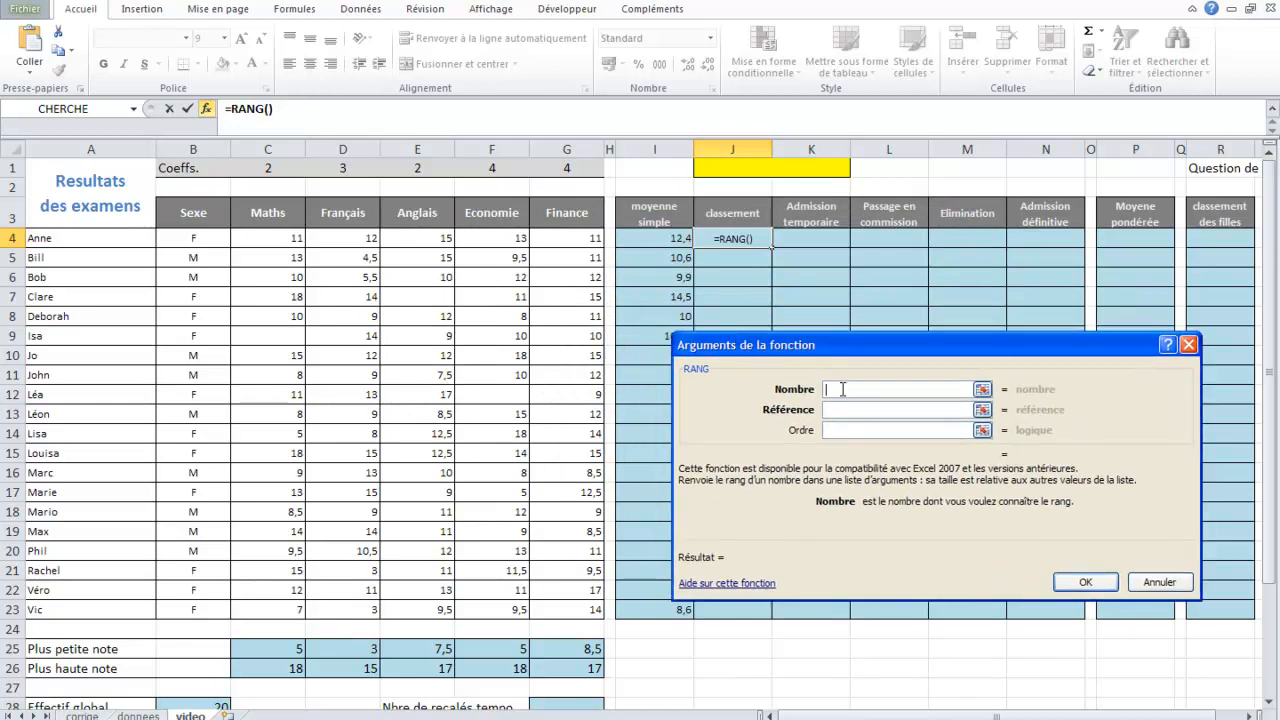
left_click(660, 240)
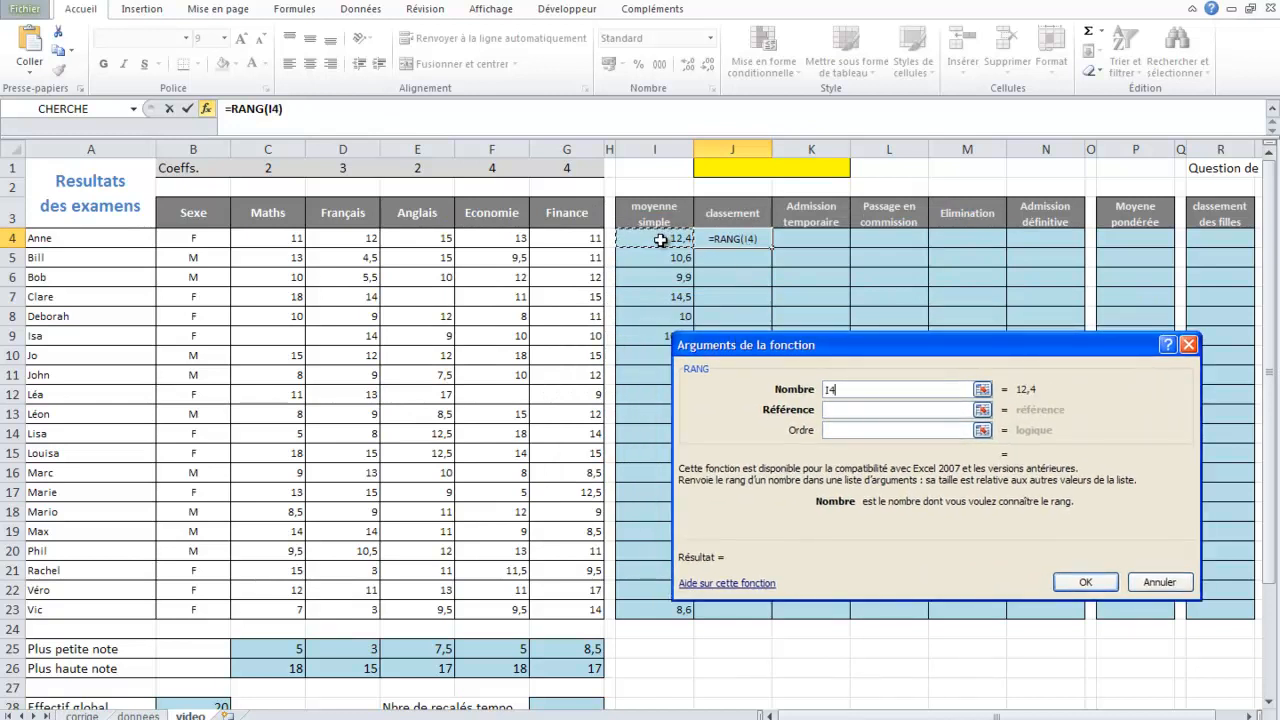
Set the RANG Référence to the simple averages I4:I23 and lock its rows as I$4:I$23
left_click(848, 411)
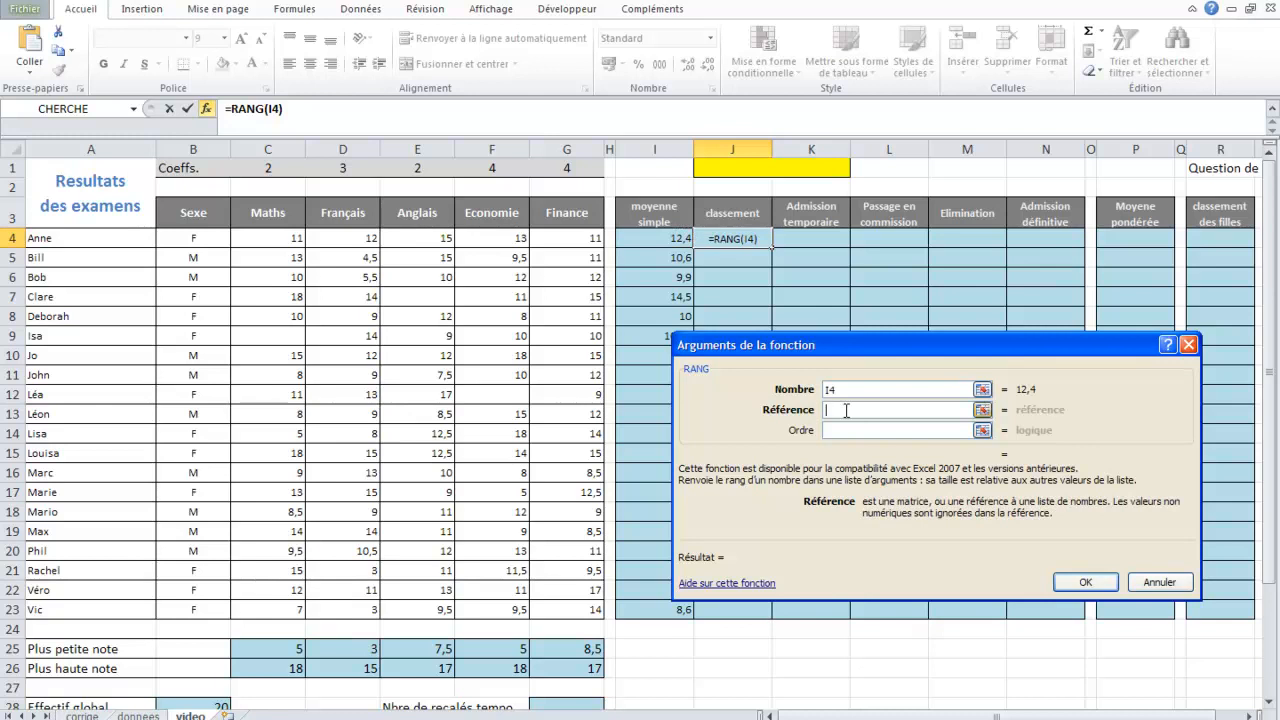
left_click(660, 235)
left_click_drag(660, 235, 655, 609)
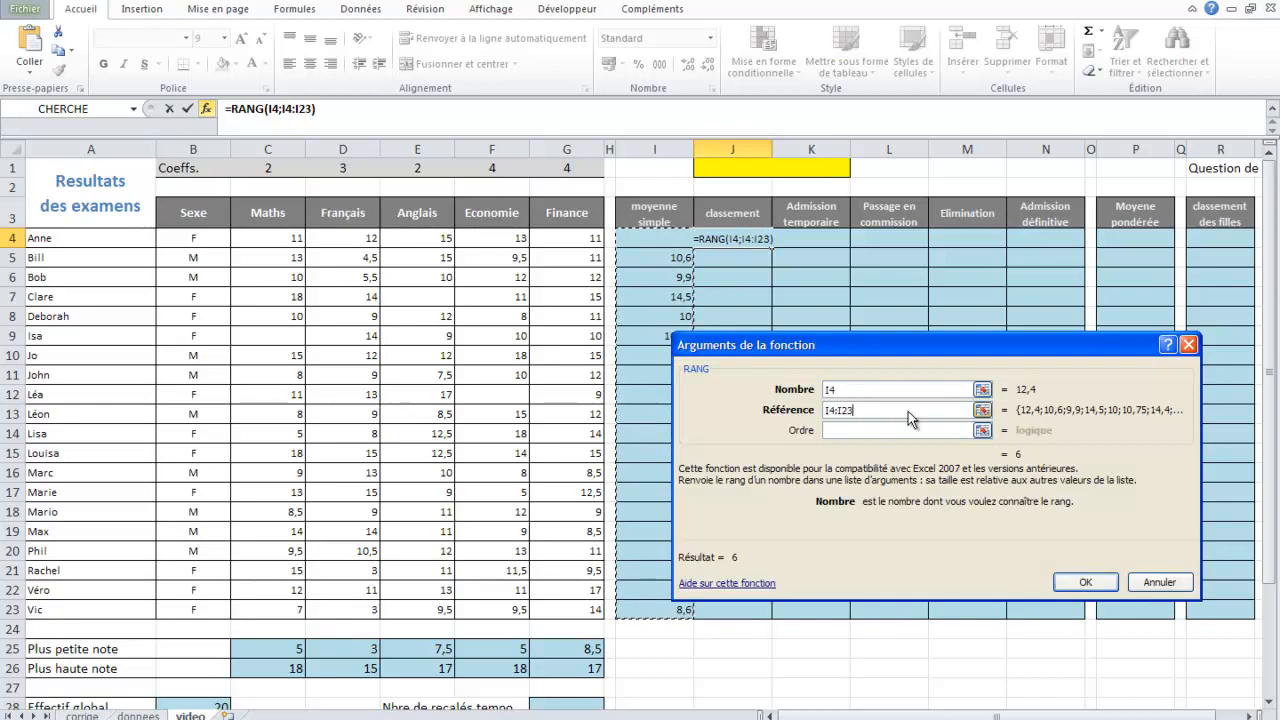
left_click(830, 389)
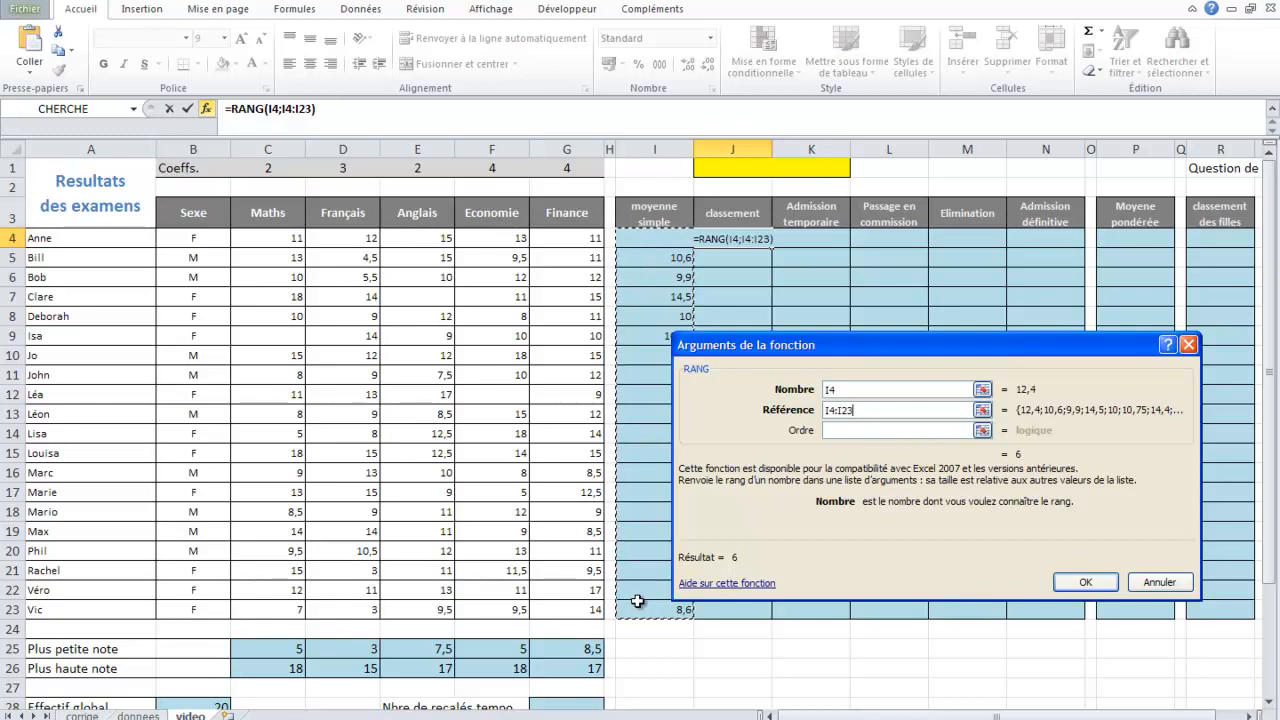
key("F4")
key("F4")
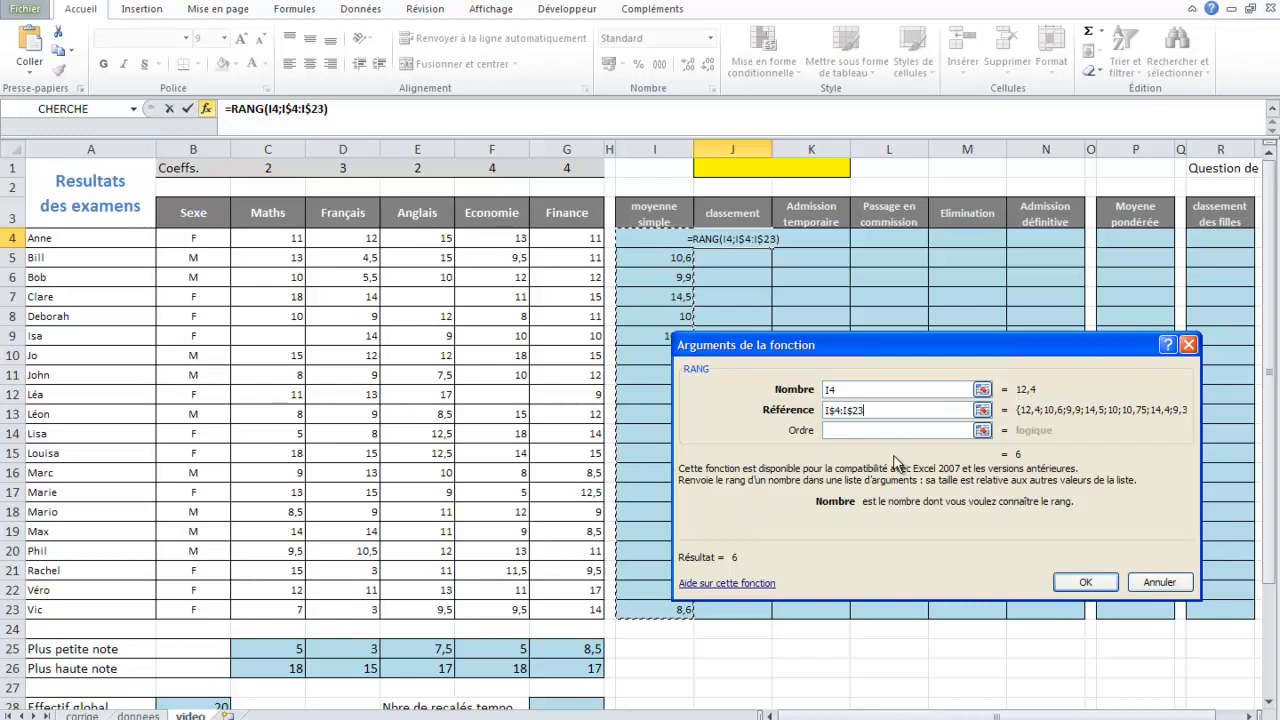
left_click(864, 430)
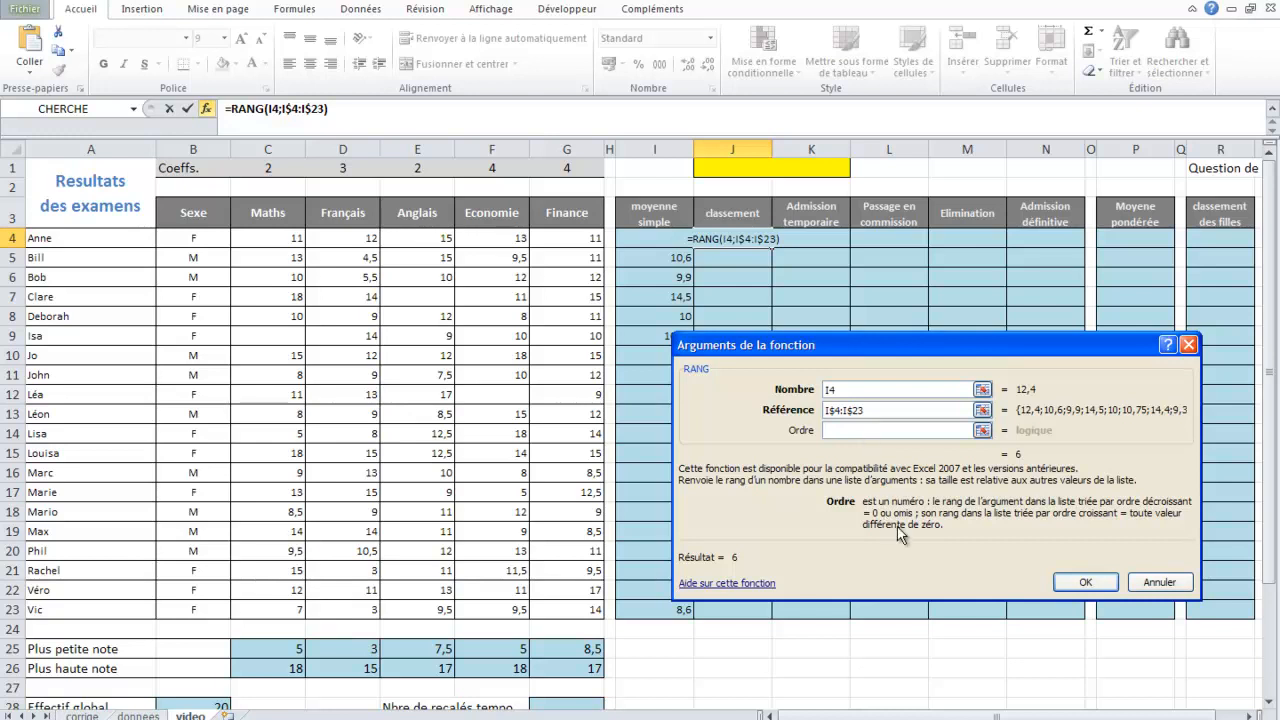
type("0")
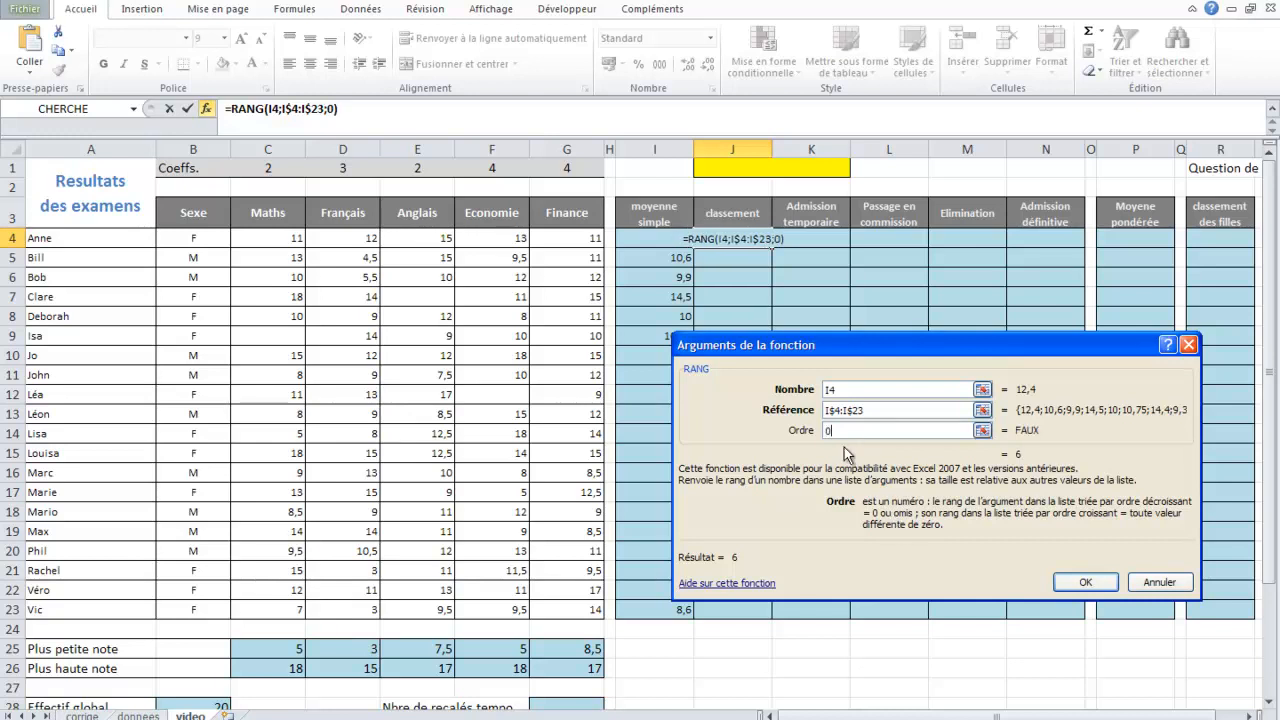
key("BackSpace")
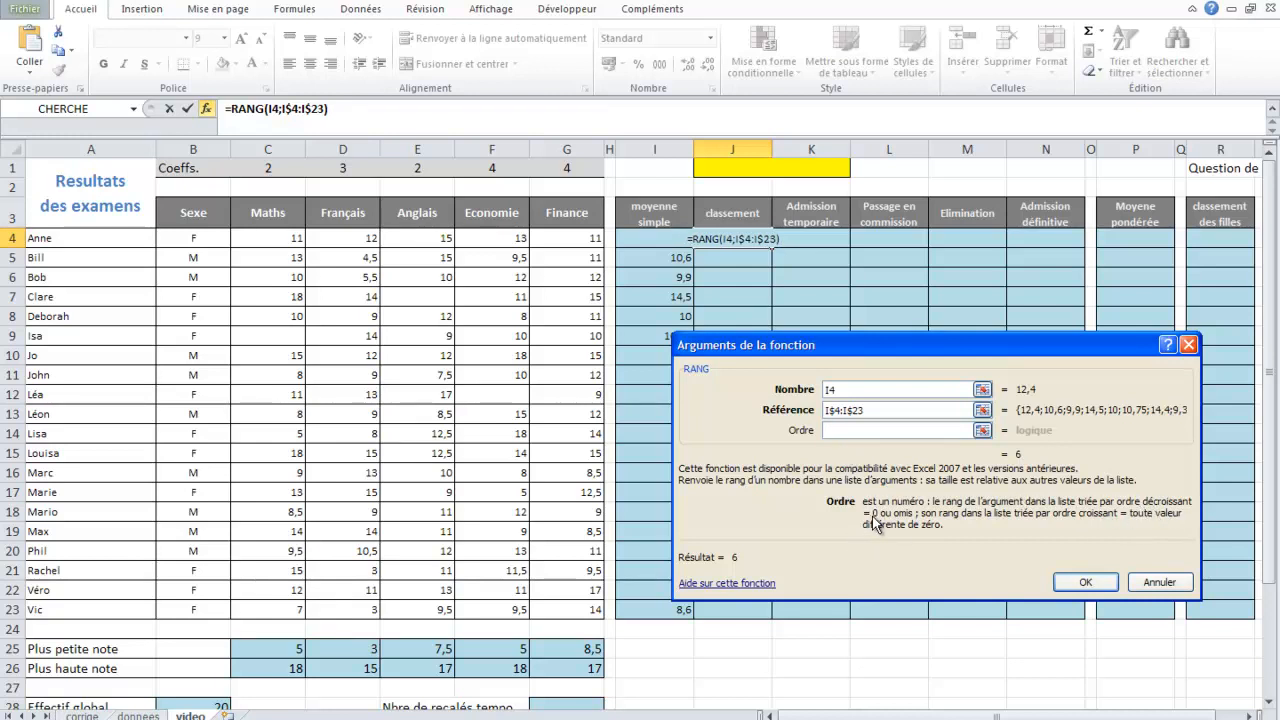
Confirm the RANG formula in J4, fill it down to J23, and check the ranks in J15 and J23
left_click(1085, 583)
left_click_drag(772, 247, 772, 618)
left_click(730, 452)
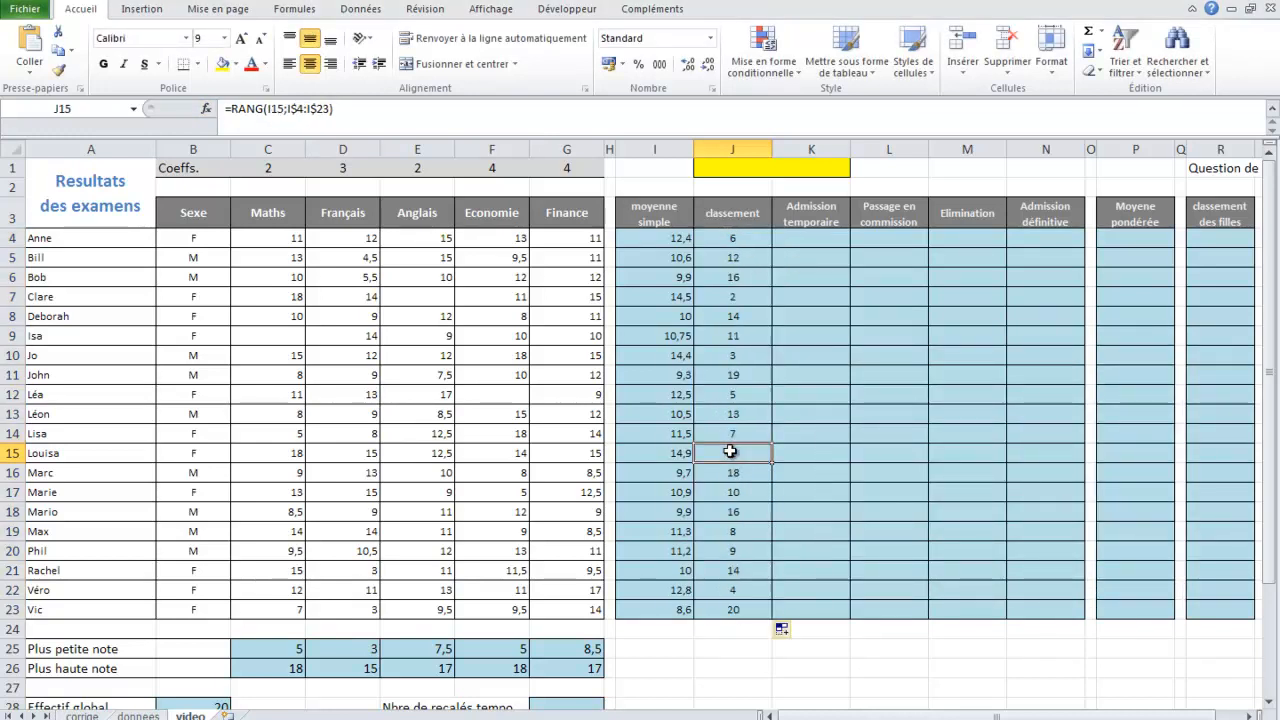
left_click(670, 453)
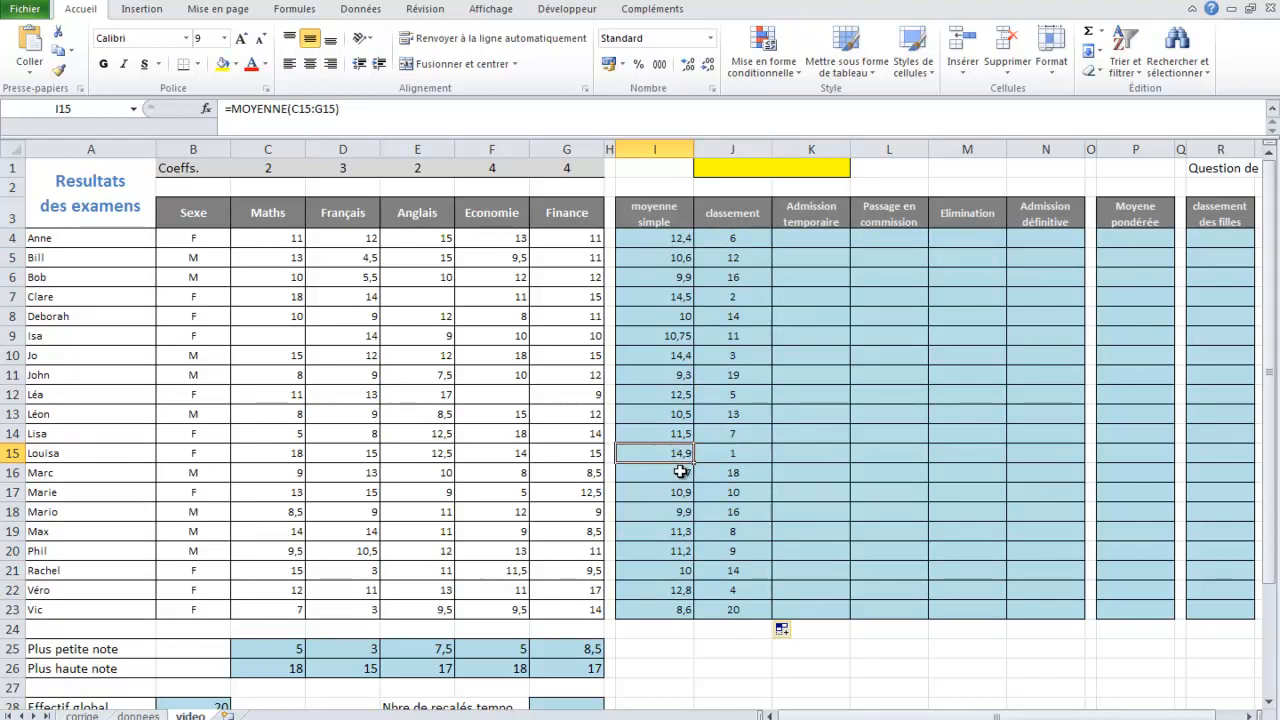
left_click(728, 455)
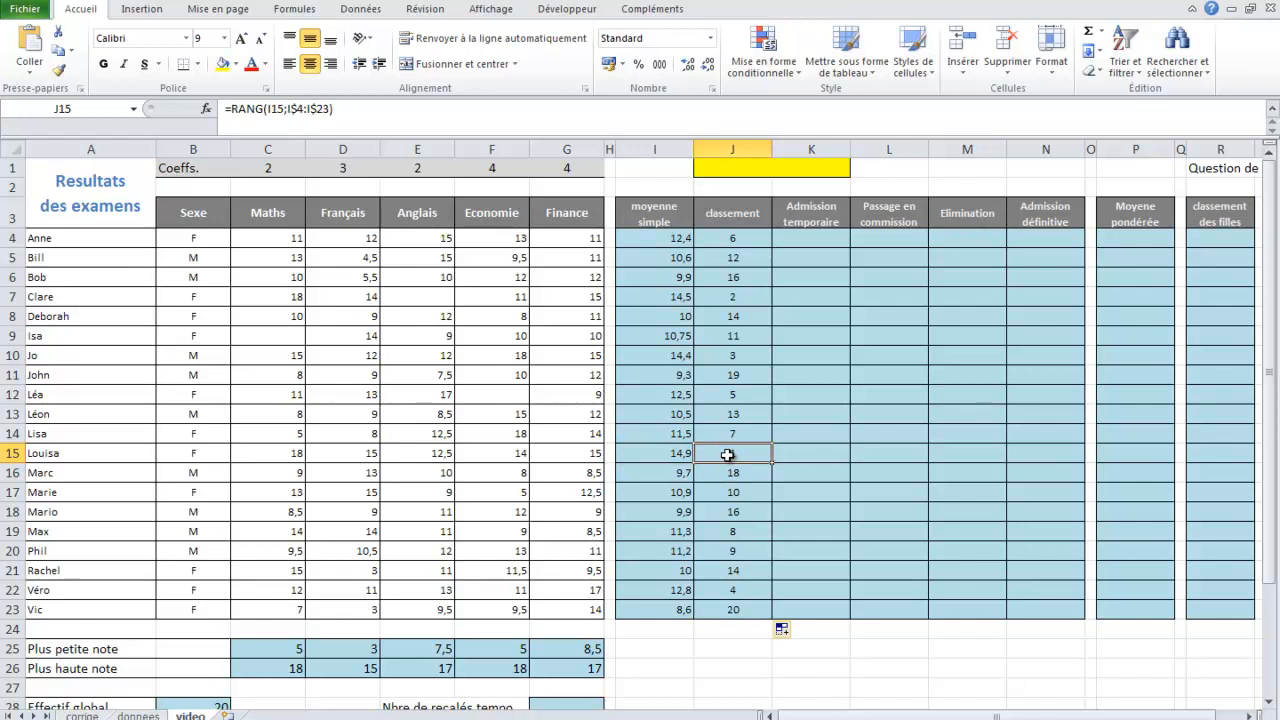
left_click(728, 609)
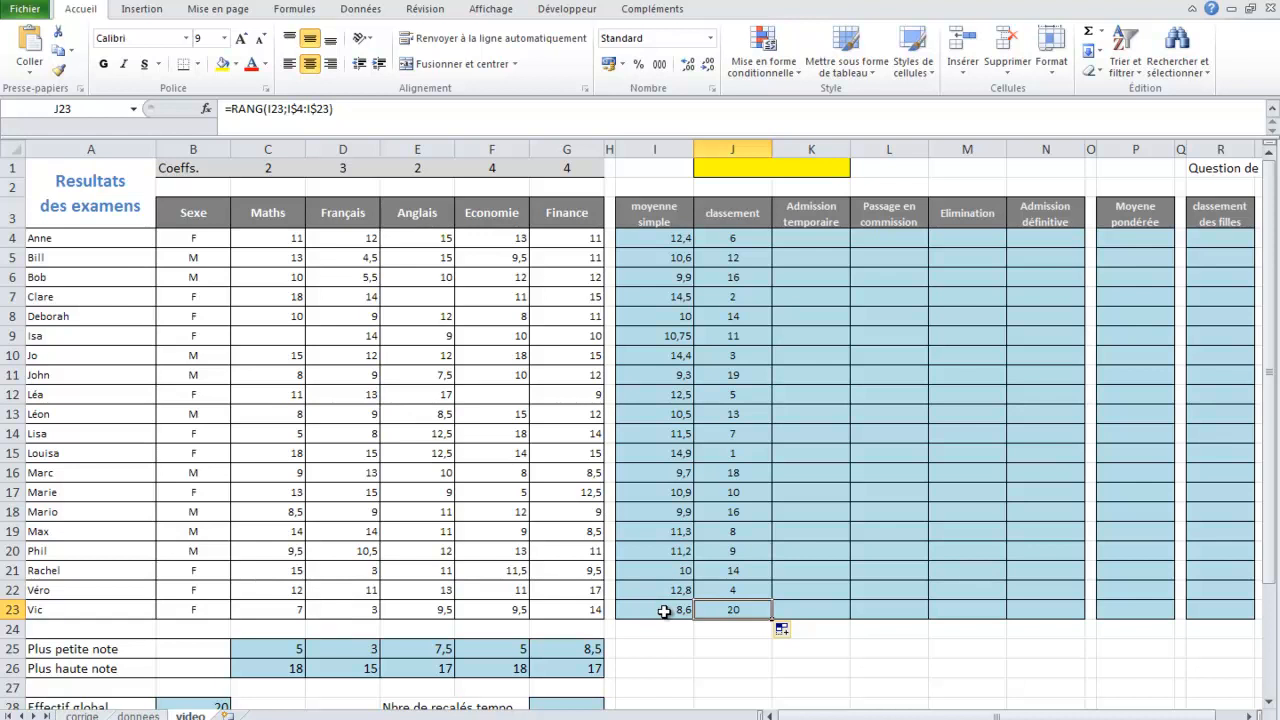
Start a SI formula in the first Admission temporaire cell K4 with I4>=10 as Test_logique
scroll(664, 611, "down", 3)
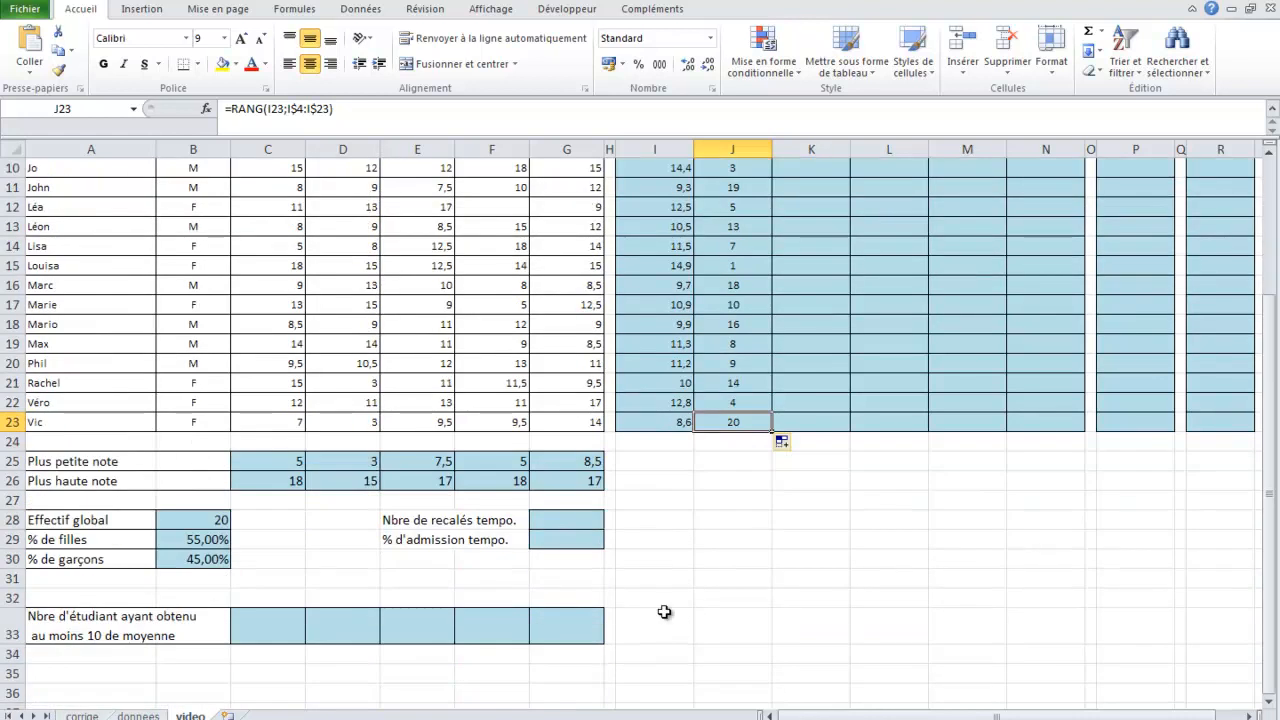
scroll(664, 611, "up", 3)
left_click(797, 238)
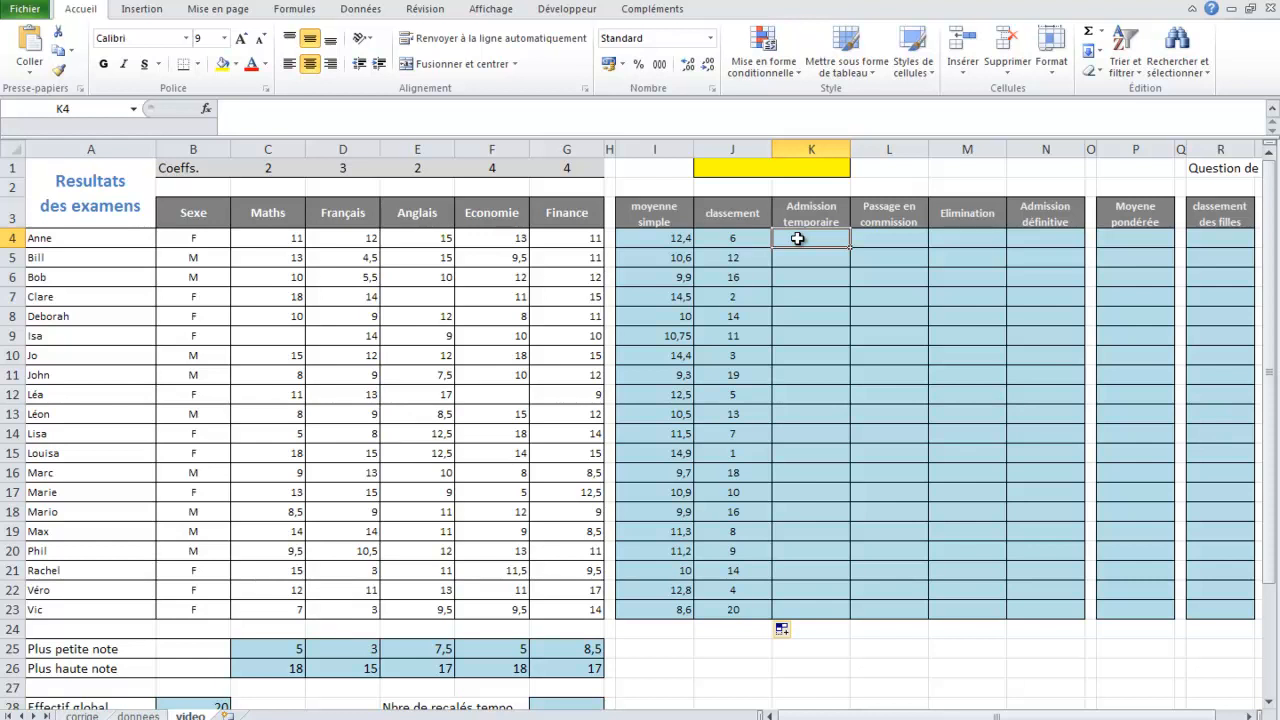
type("=si(")
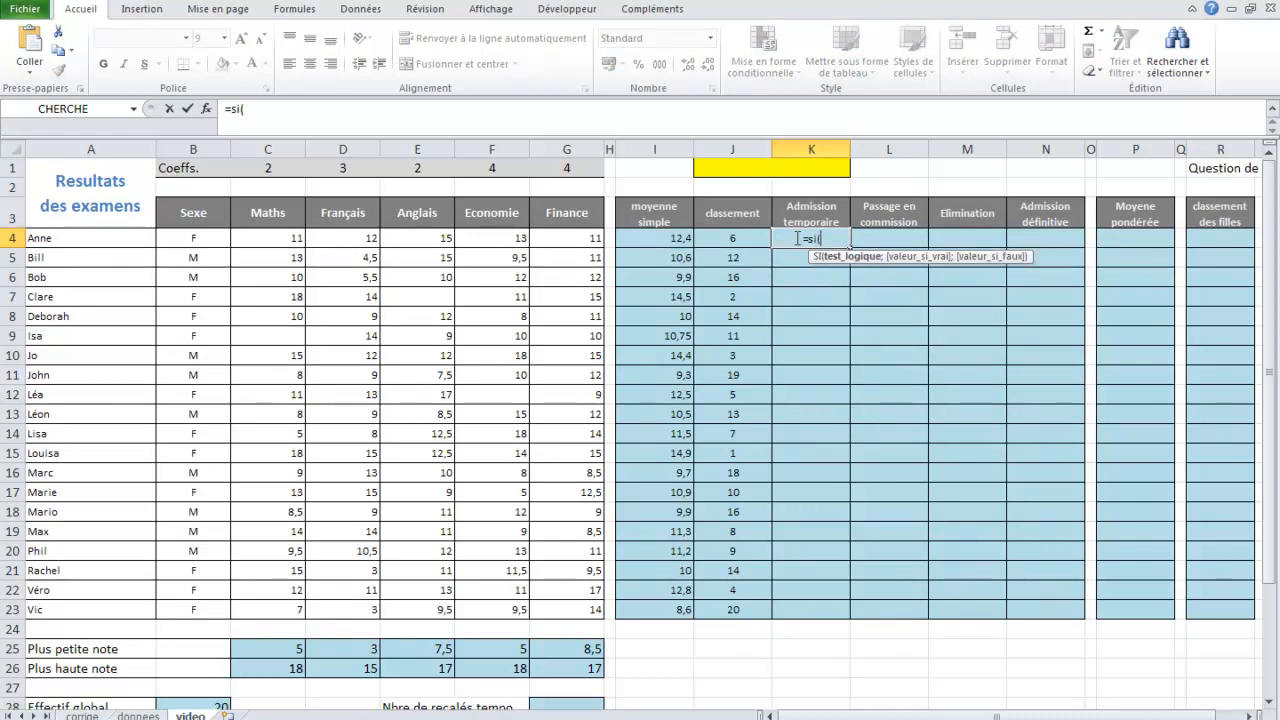
left_click(204, 110)
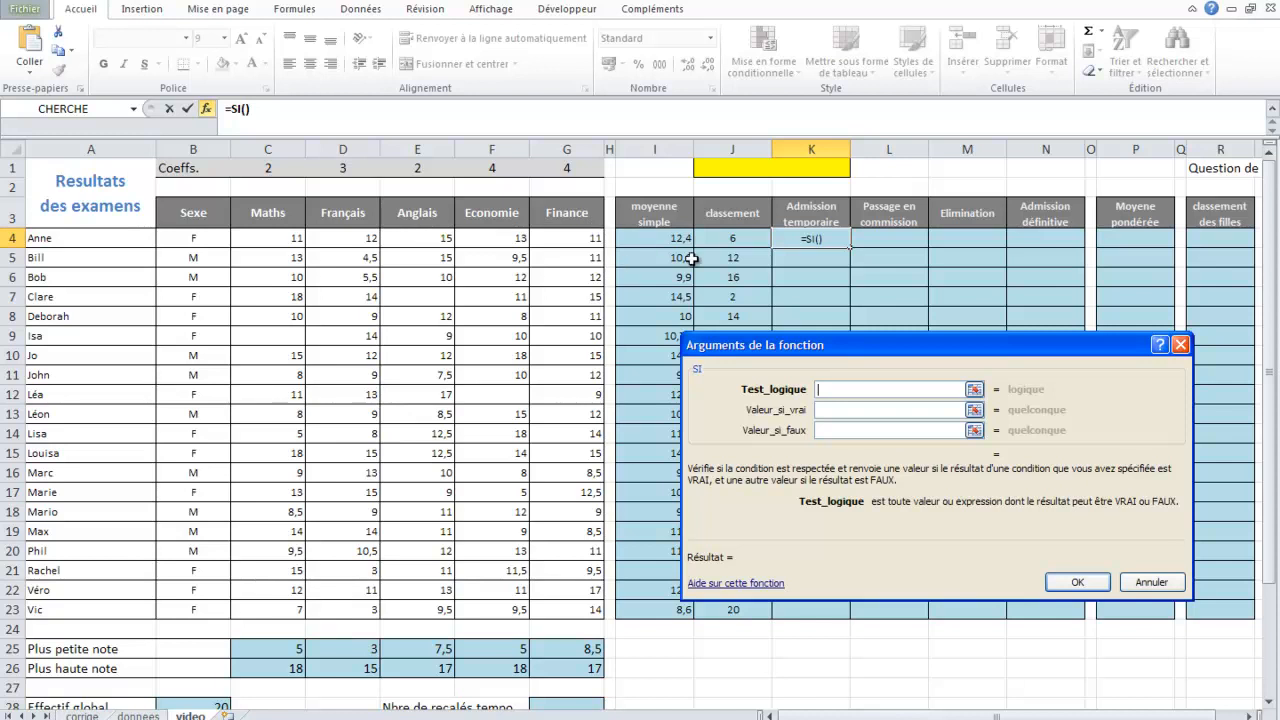
left_click(642, 235)
type(">=10")
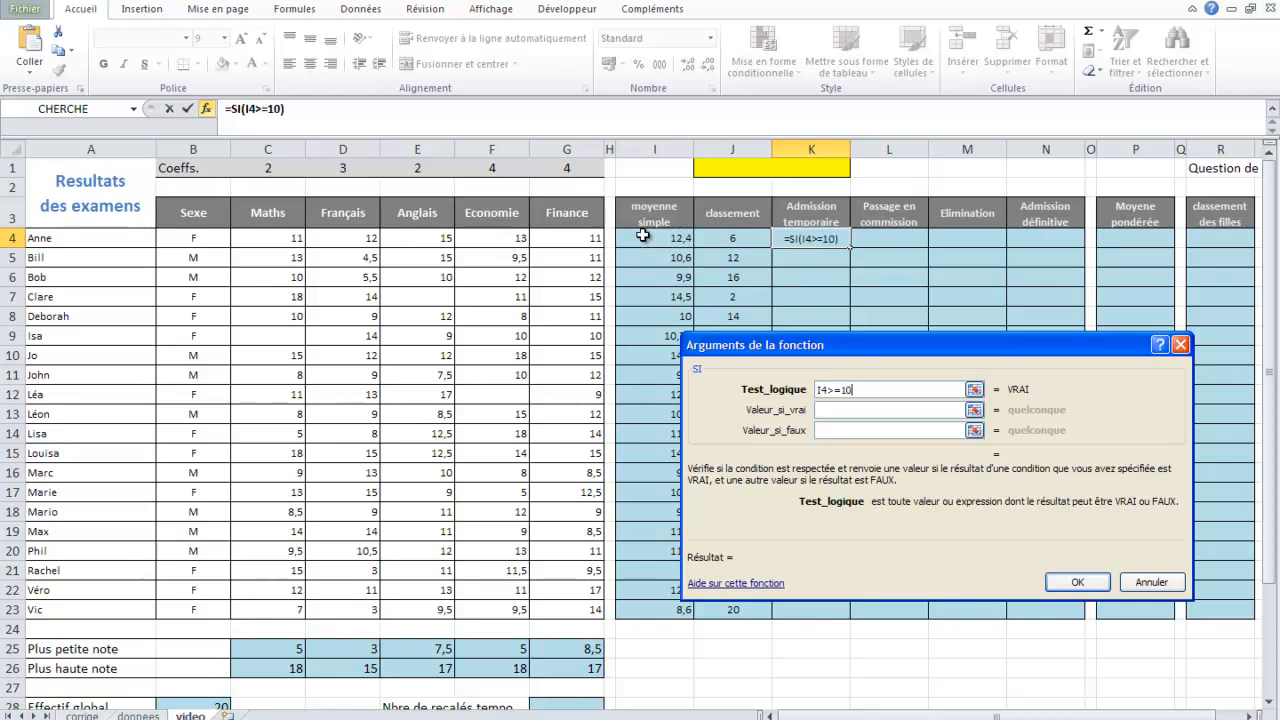
Set Valeur_si_vrai to "OK" and Valeur_si_faux to "" and confirm the SI formula in K4
left_click(830, 410)
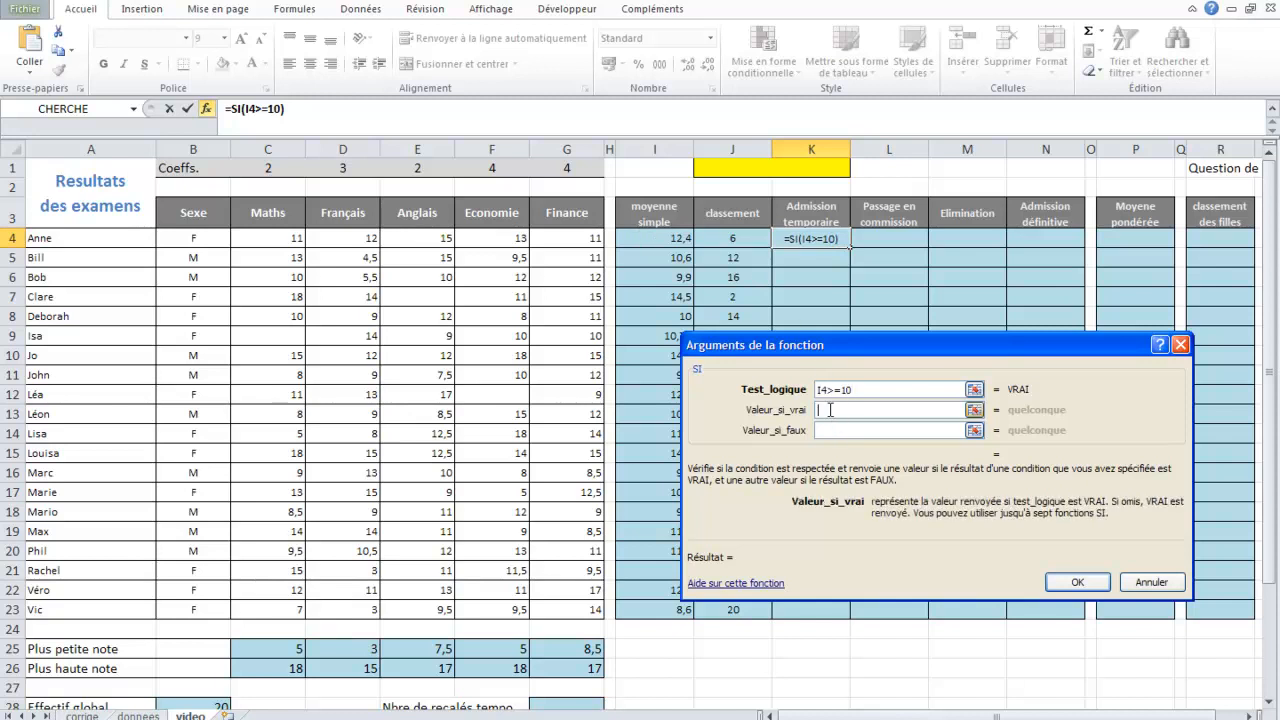
type("\"OK\"")
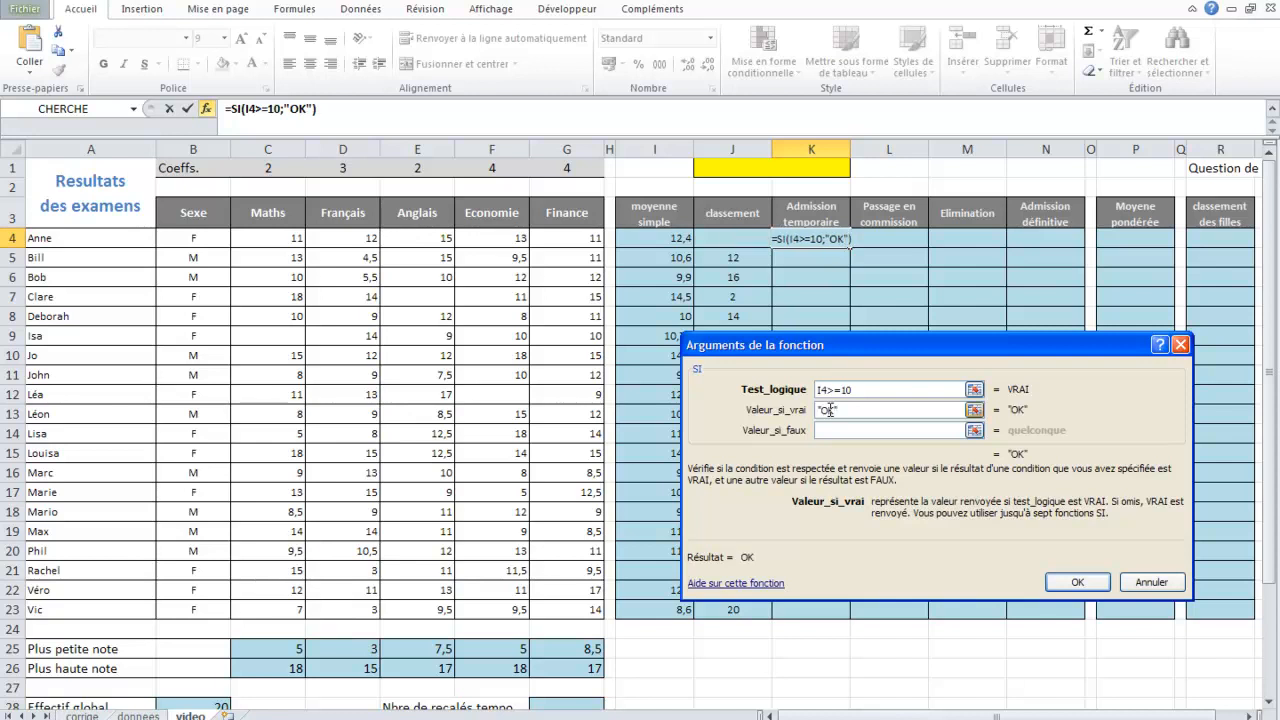
left_click(834, 430)
type("\"\"")
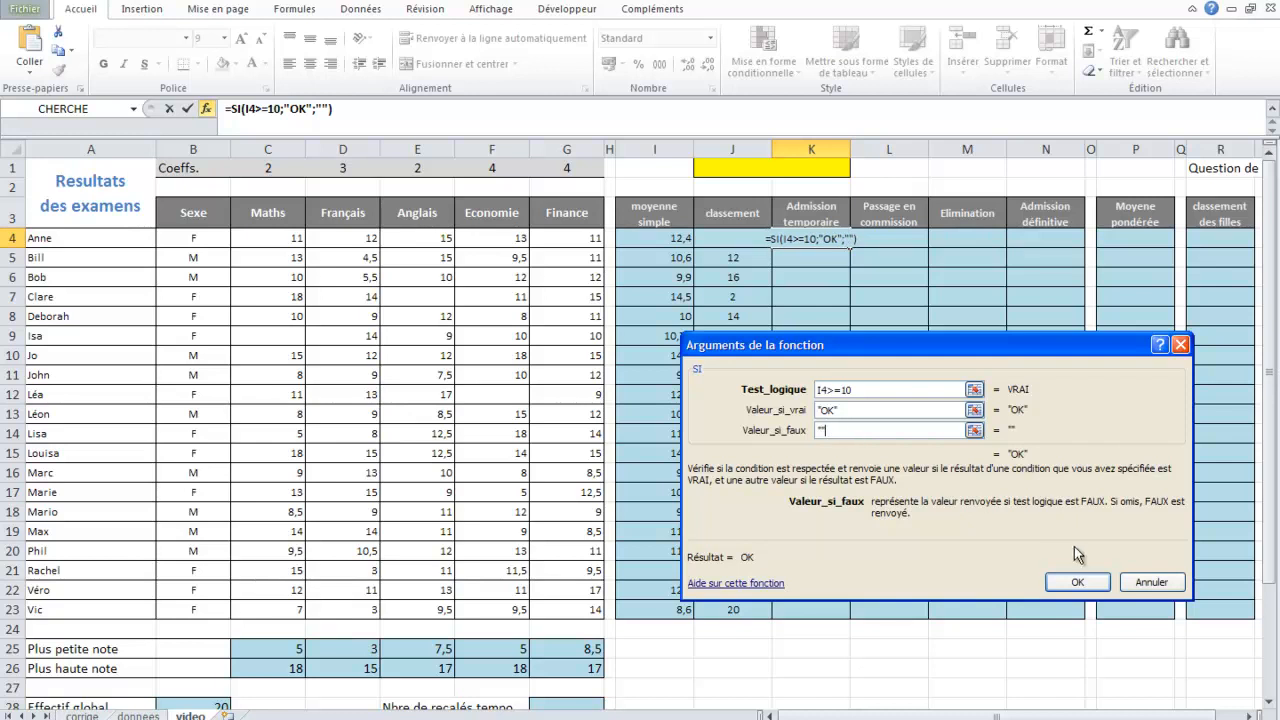
left_click(1070, 584)
Fill the Admission temporaire formula from K4 down to K23
left_click(853, 257)
left_click(834, 240)
left_click_drag(851, 247, 851, 617)
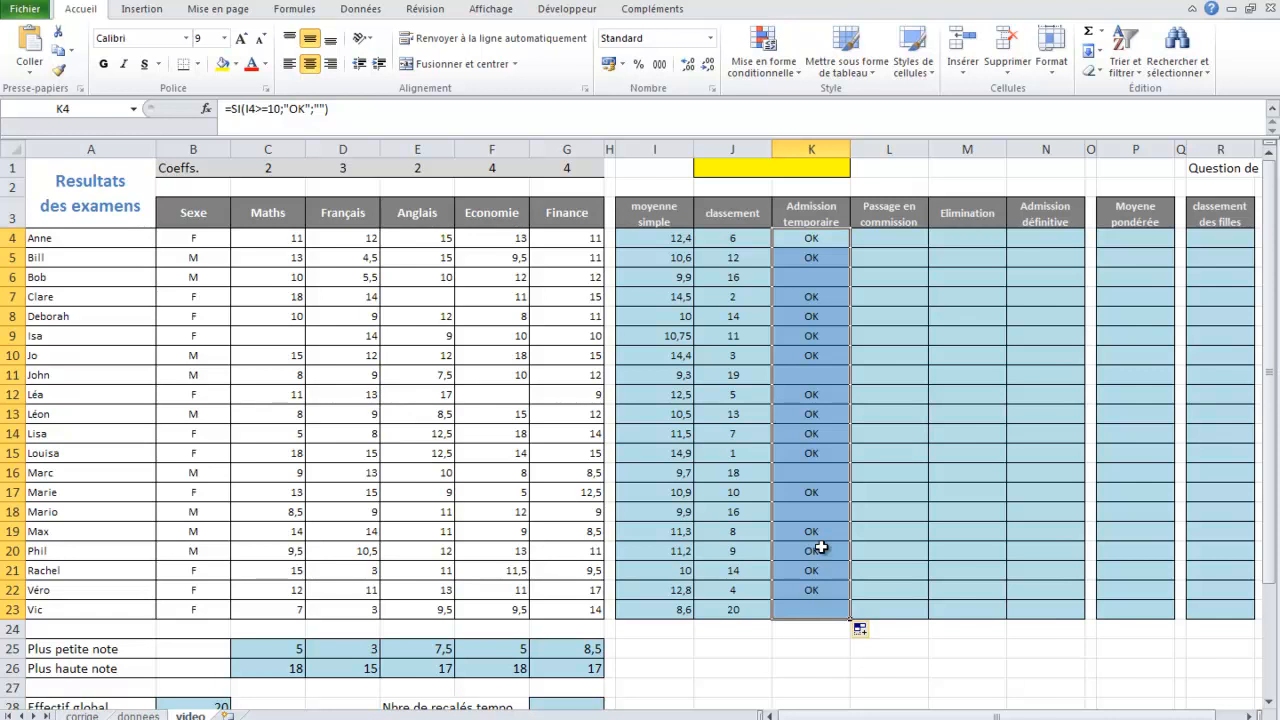
Try the SI formula in K4 with Valeur_si_faux left empty and fill it down to K23
left_click(806, 238)
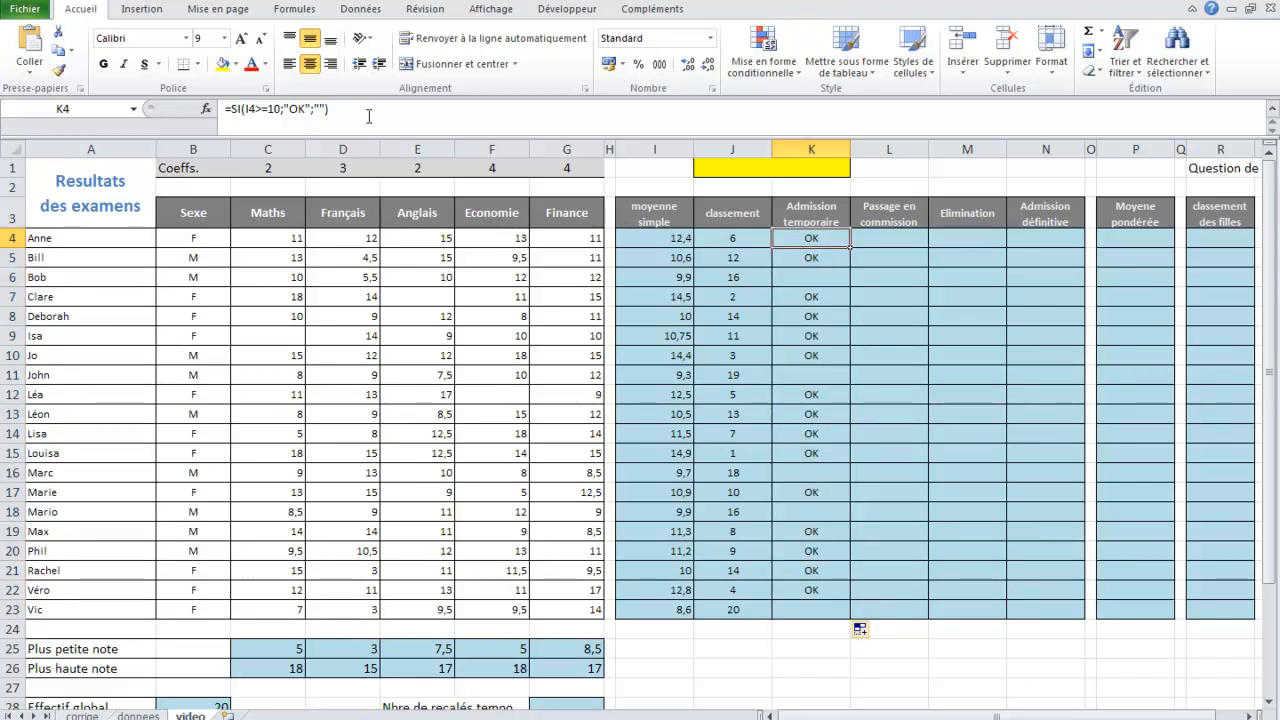
left_click(207, 108)
left_click(833, 430)
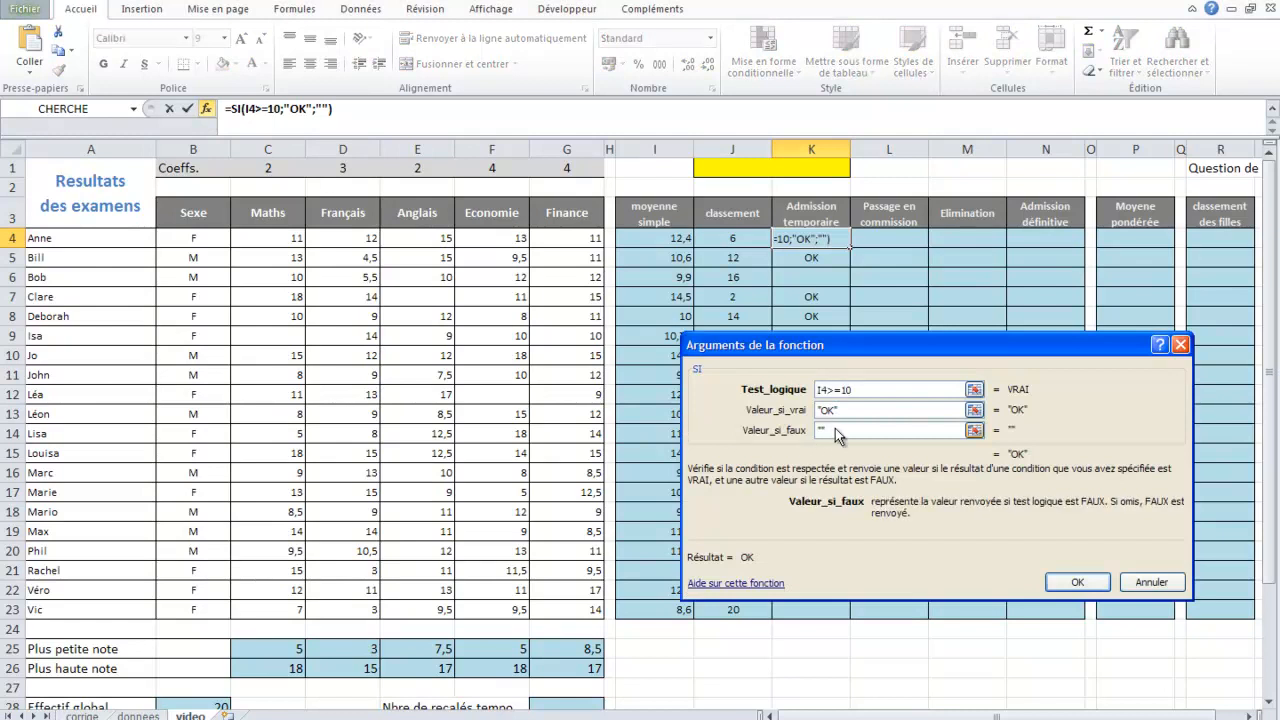
key("BackSpace")
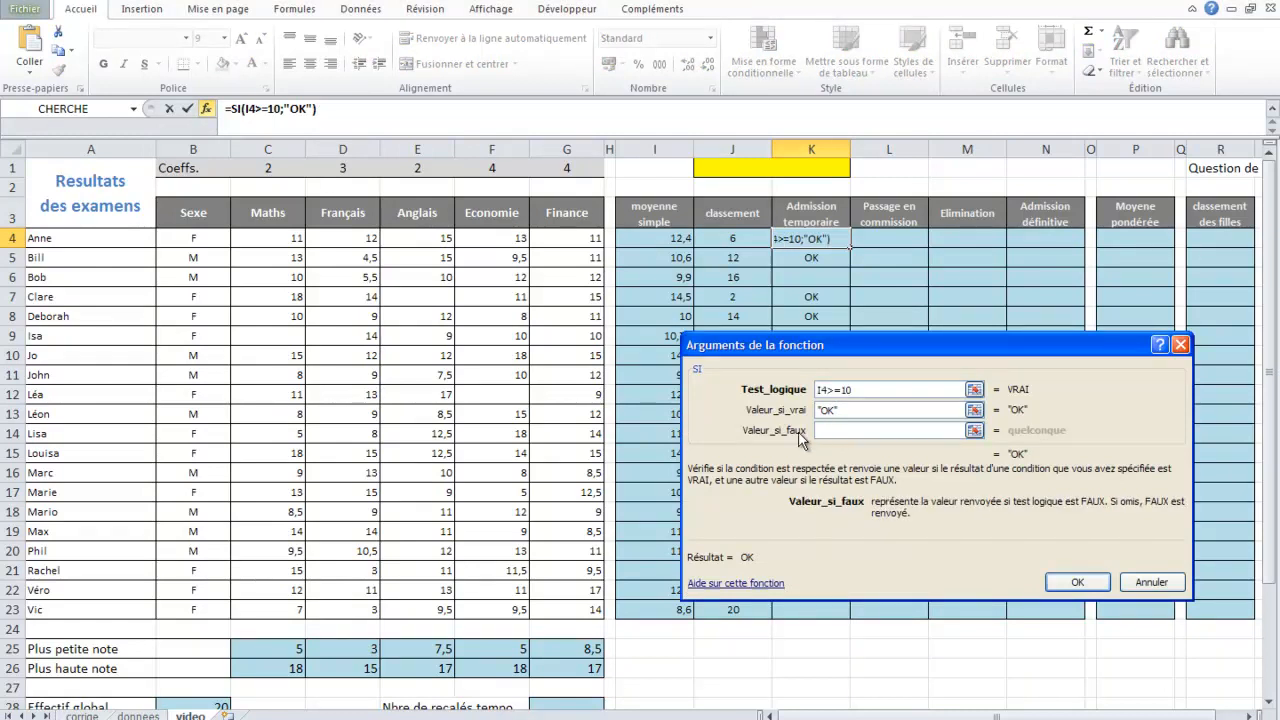
left_click(1068, 582)
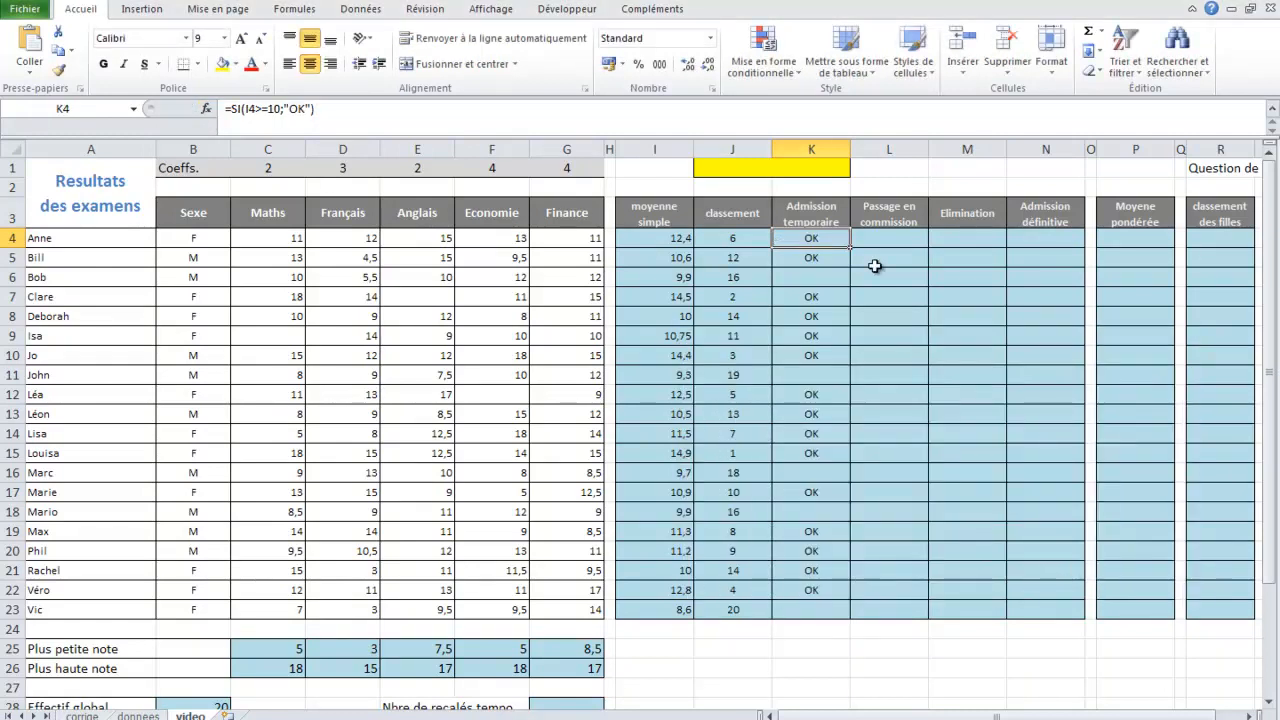
left_click_drag(851, 245, 856, 611)
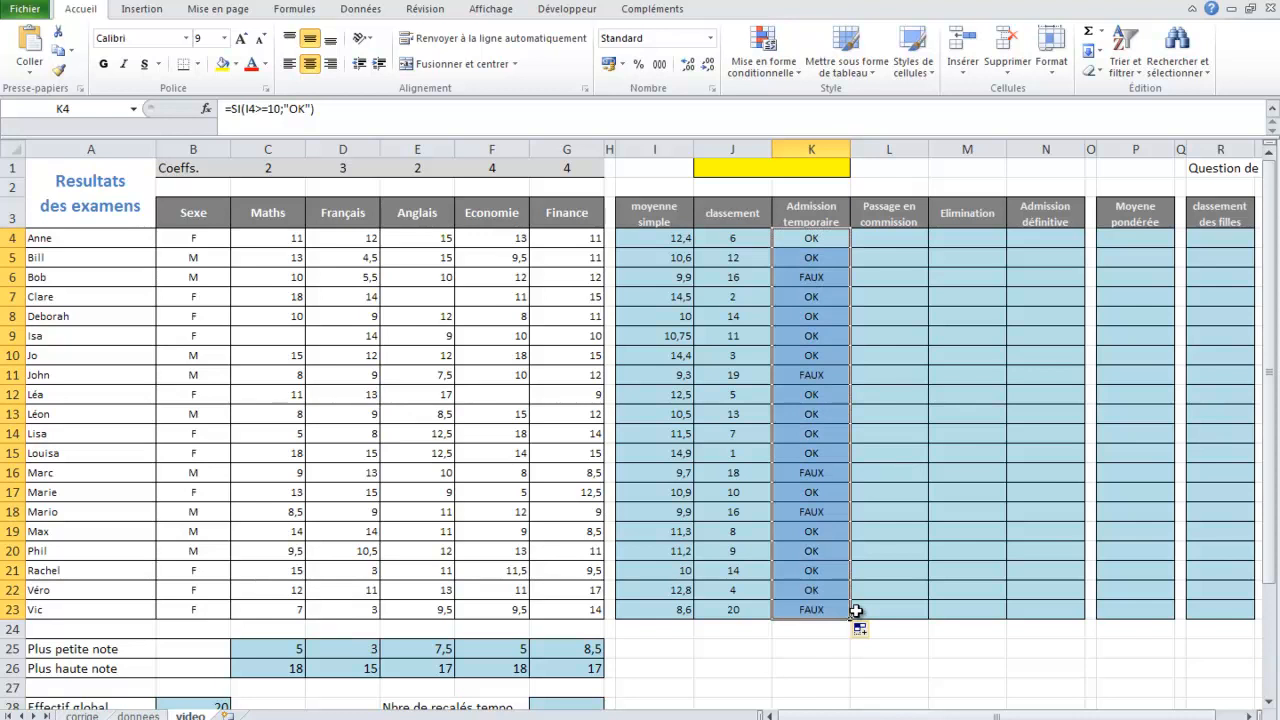
Restore "" as Valeur_si_faux in the K4 formula and fill it down again to K23
left_click(808, 240)
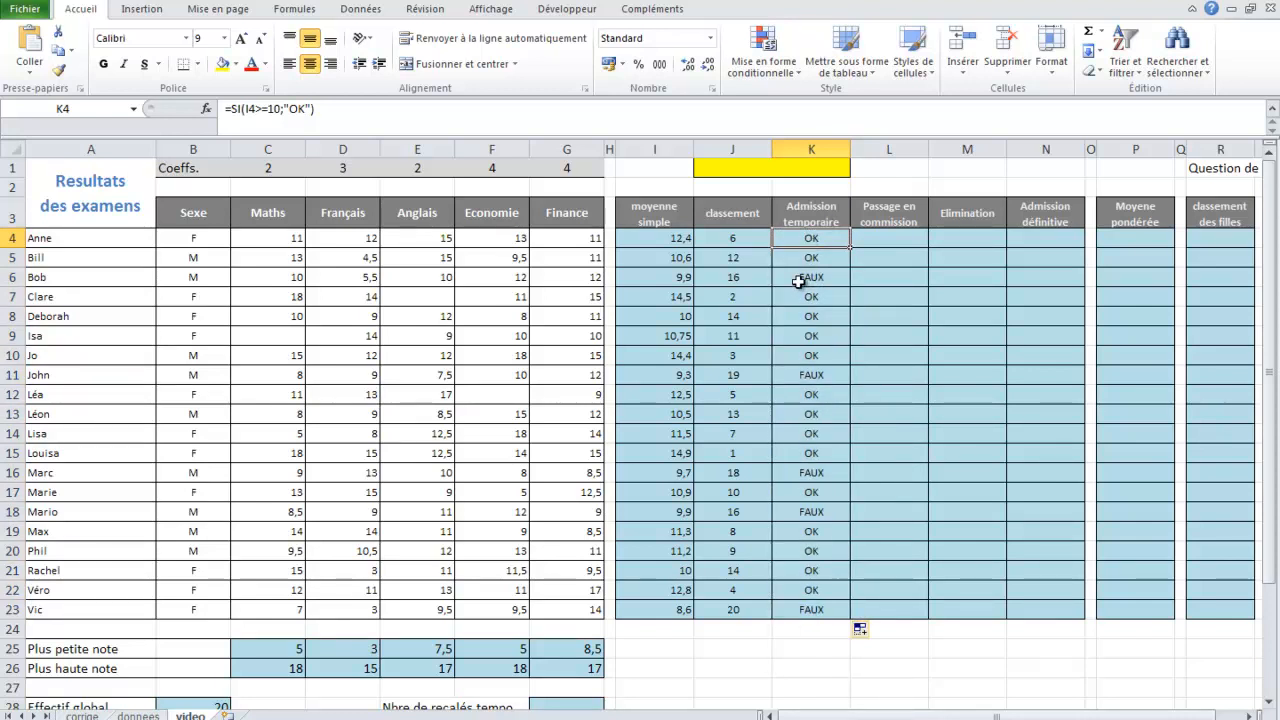
left_click(206, 107)
left_click(829, 428)
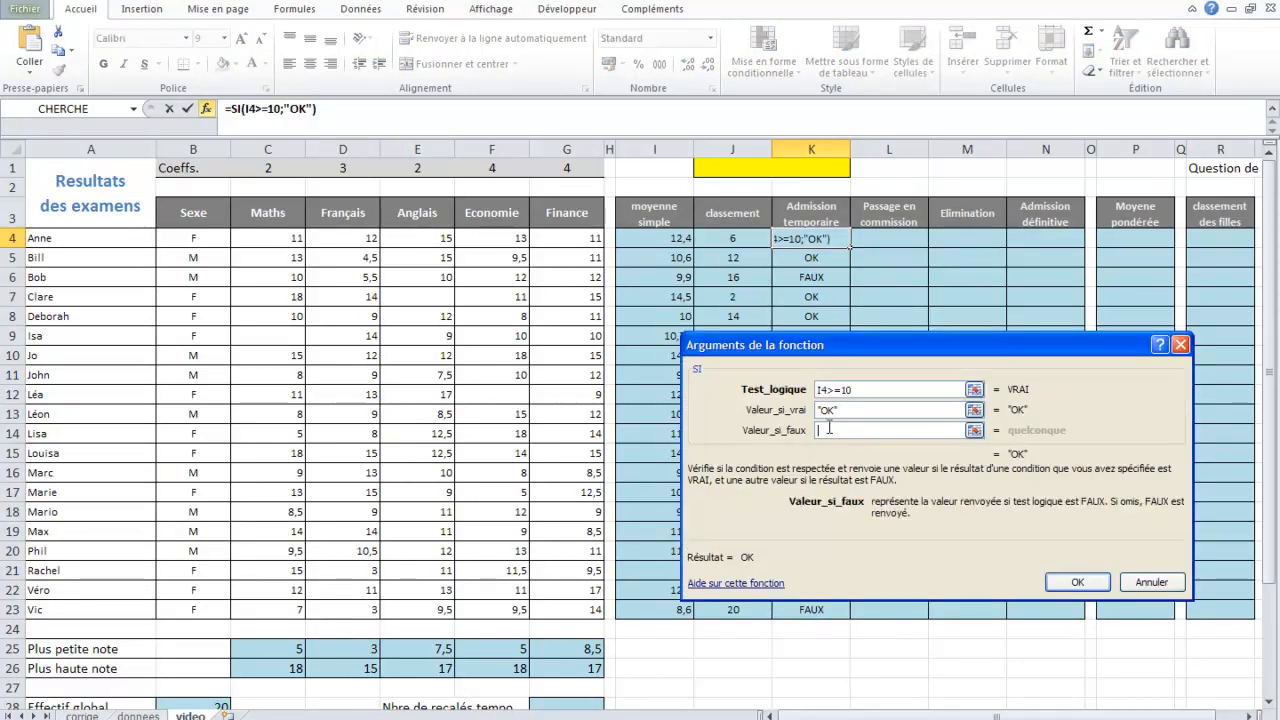
type("\"\"")
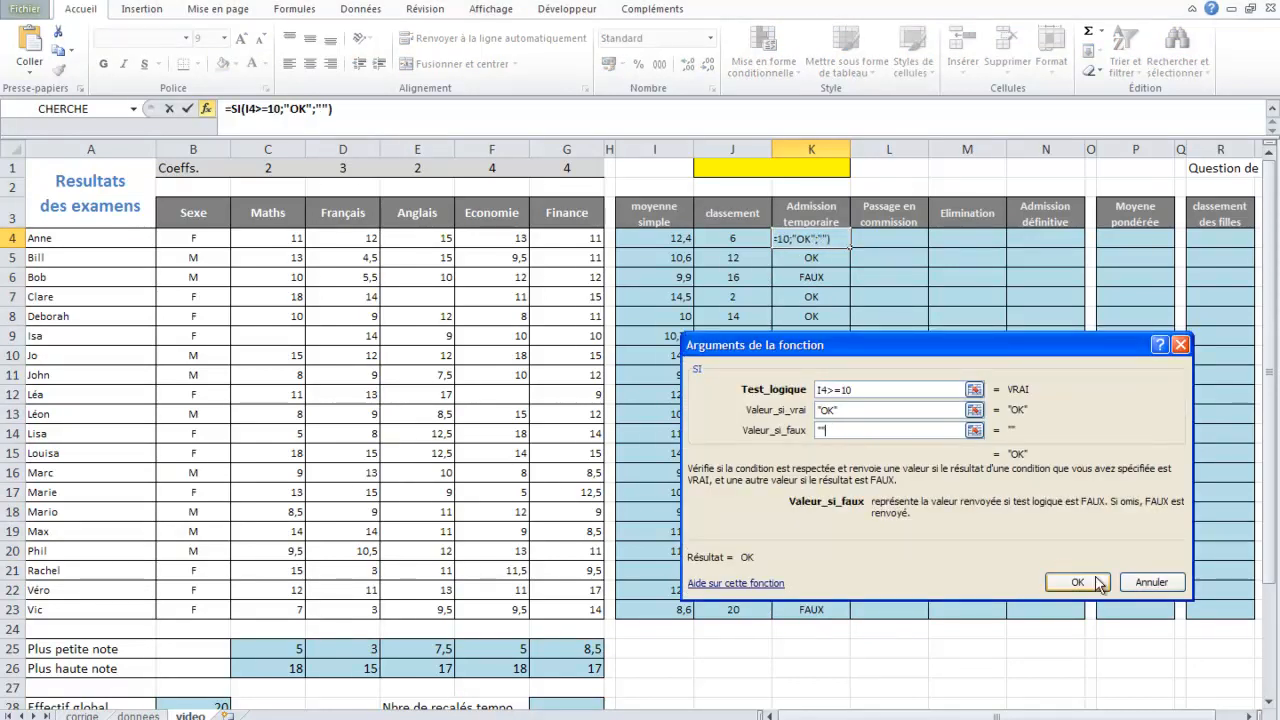
left_click(1064, 588)
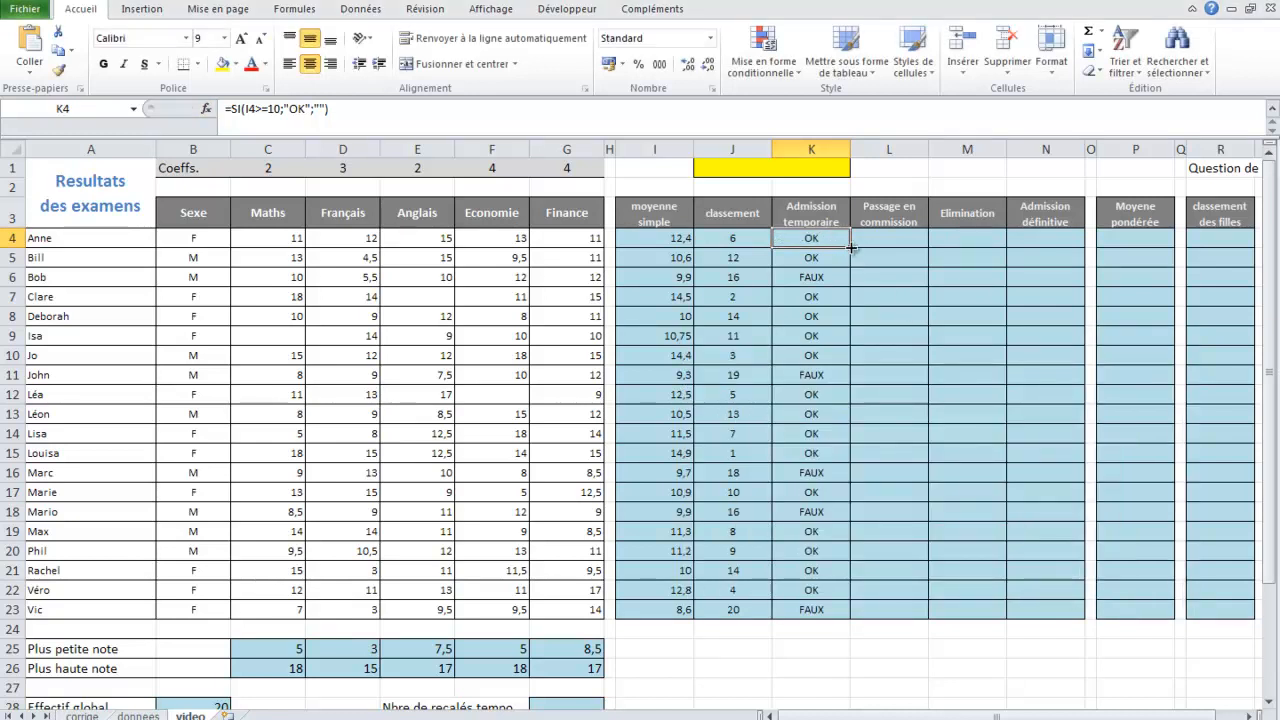
left_click_drag(850, 247, 841, 611)
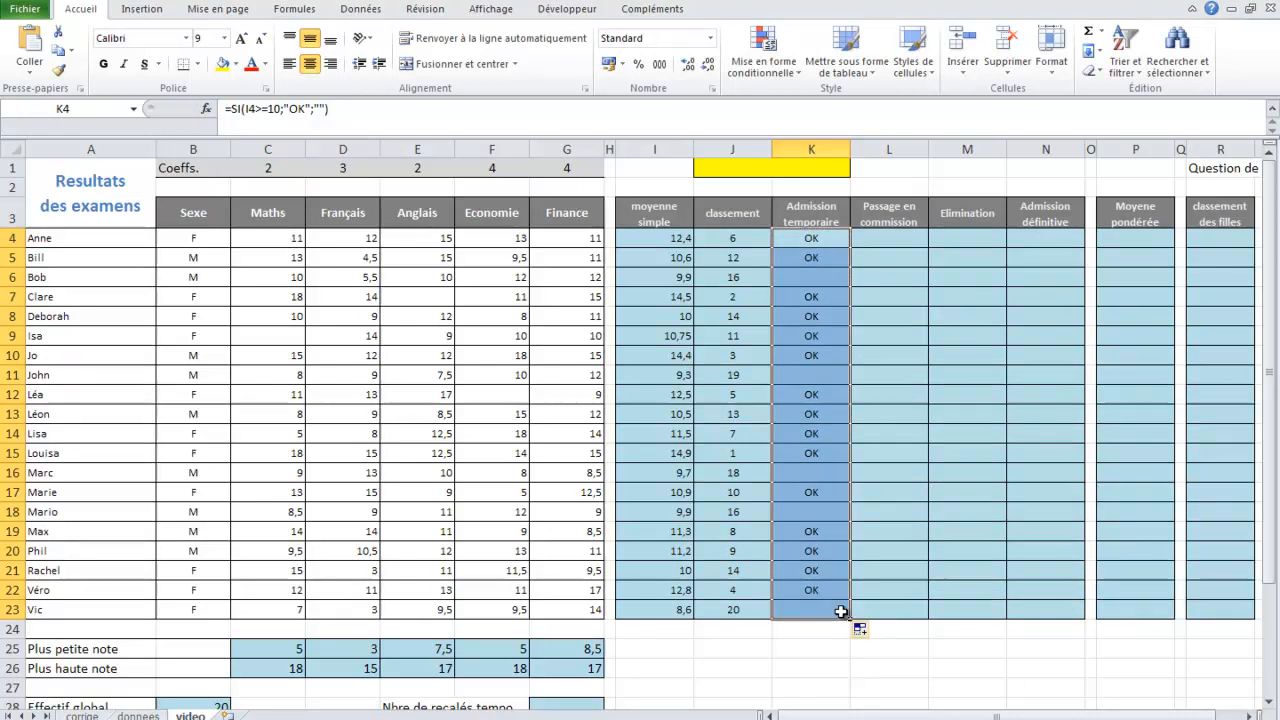
Calculate Nbre de recalés tempo. in G28 with NB.VIDE over the Admission temporaire cells K4:K23
left_click(400, 455)
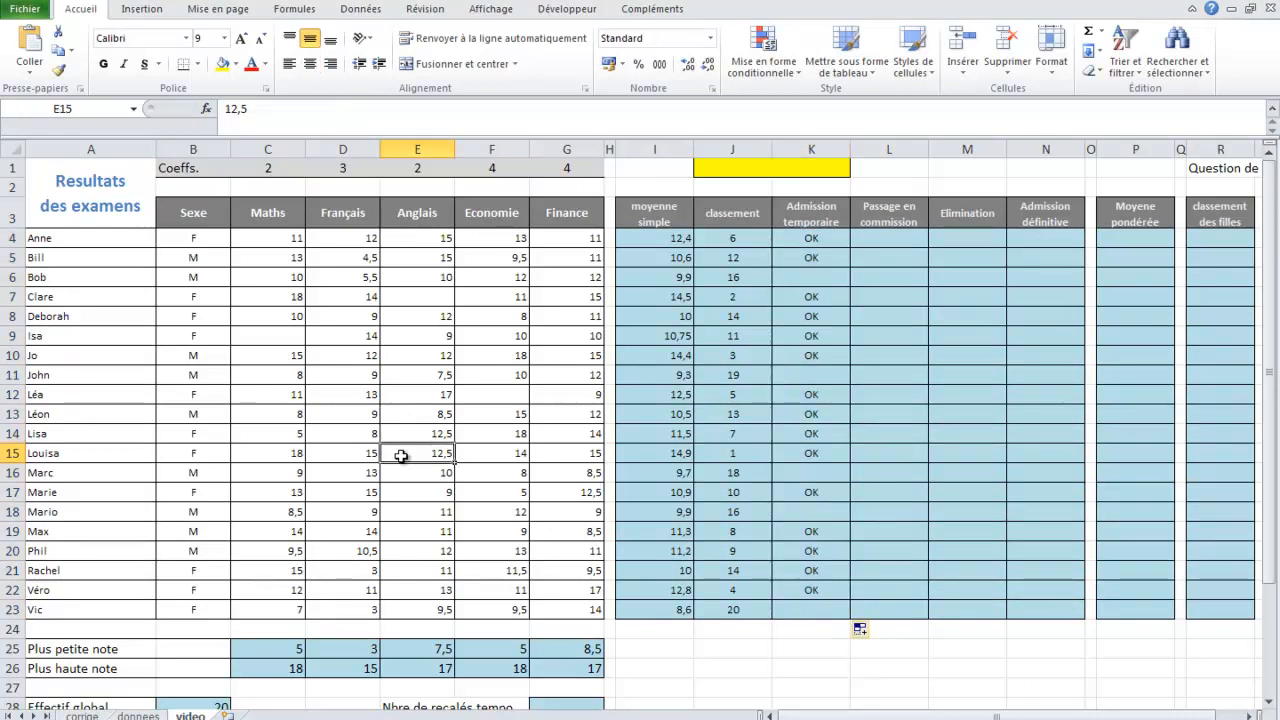
scroll(400, 456, "down", 2)
left_click(565, 584)
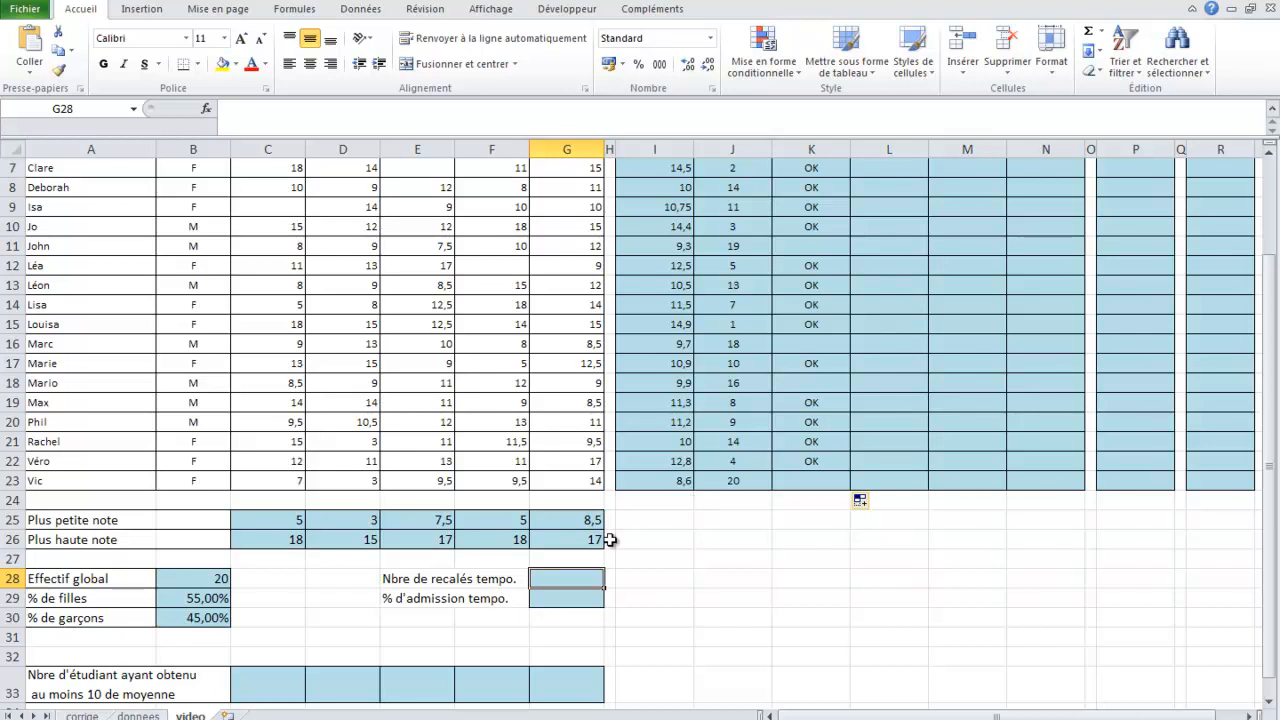
type("=n")
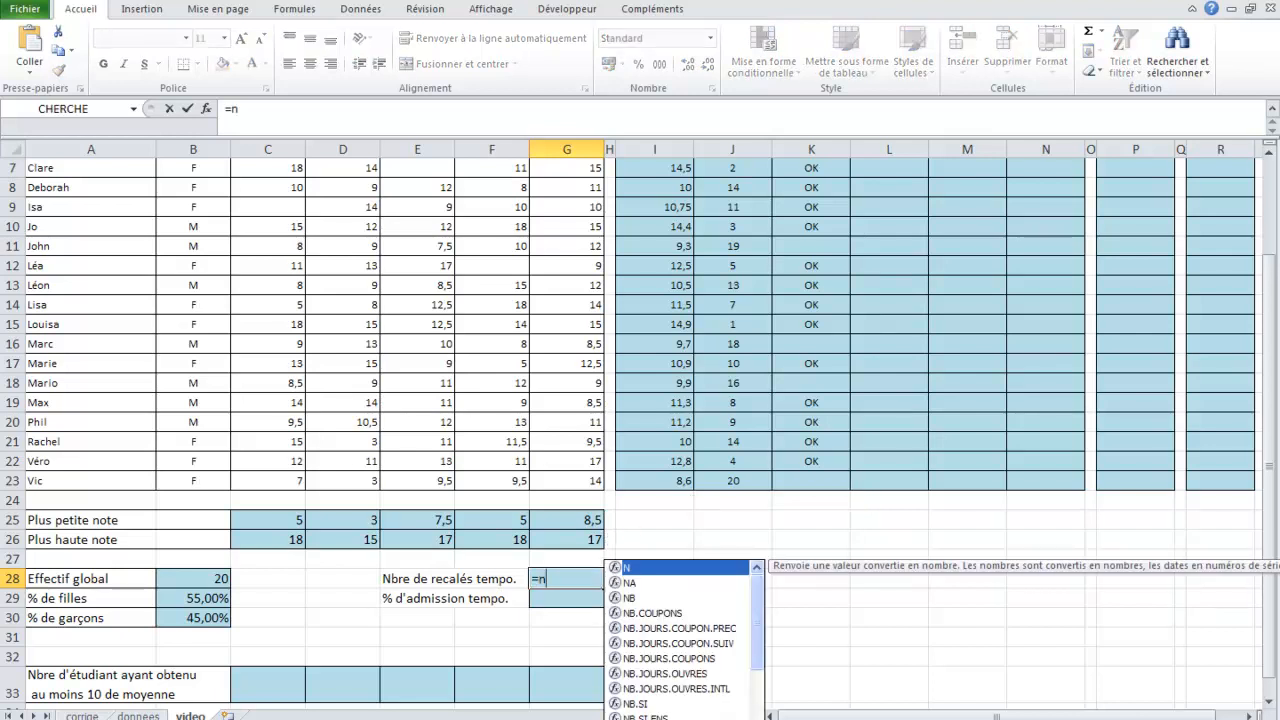
double_click(642, 719)
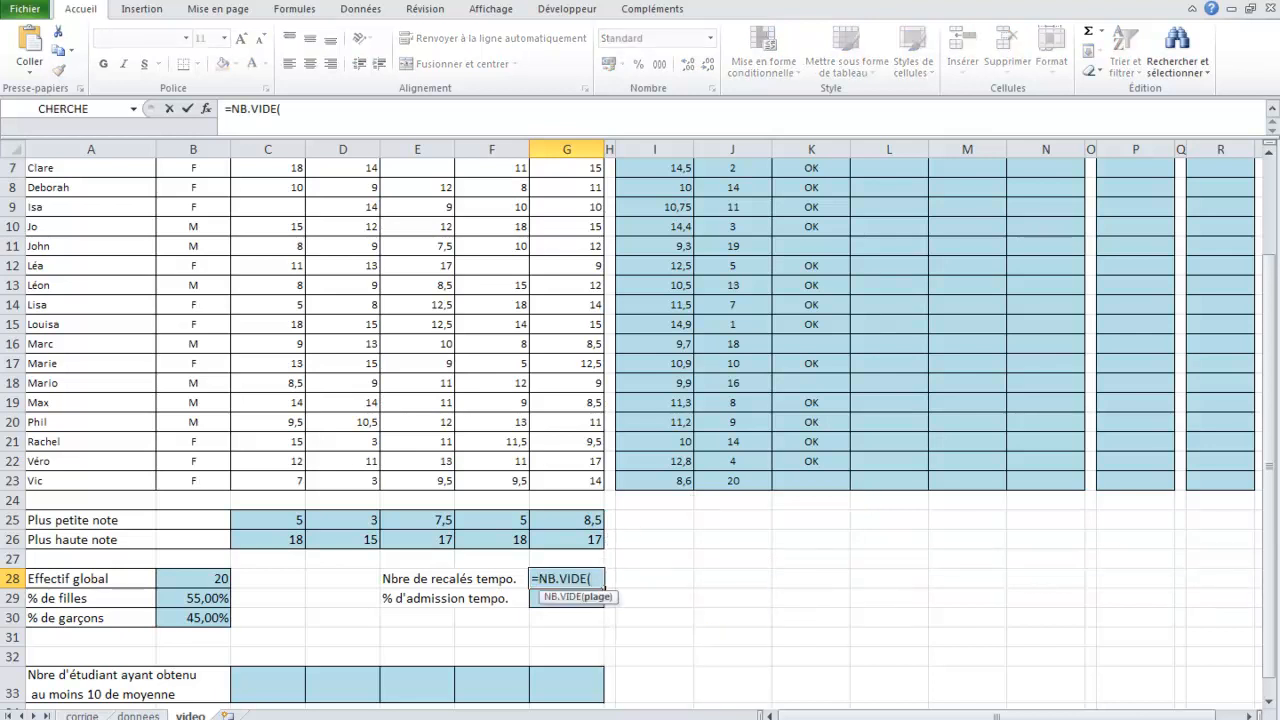
left_click_drag(811, 480, 803, 220)
type(")")
key("Return")
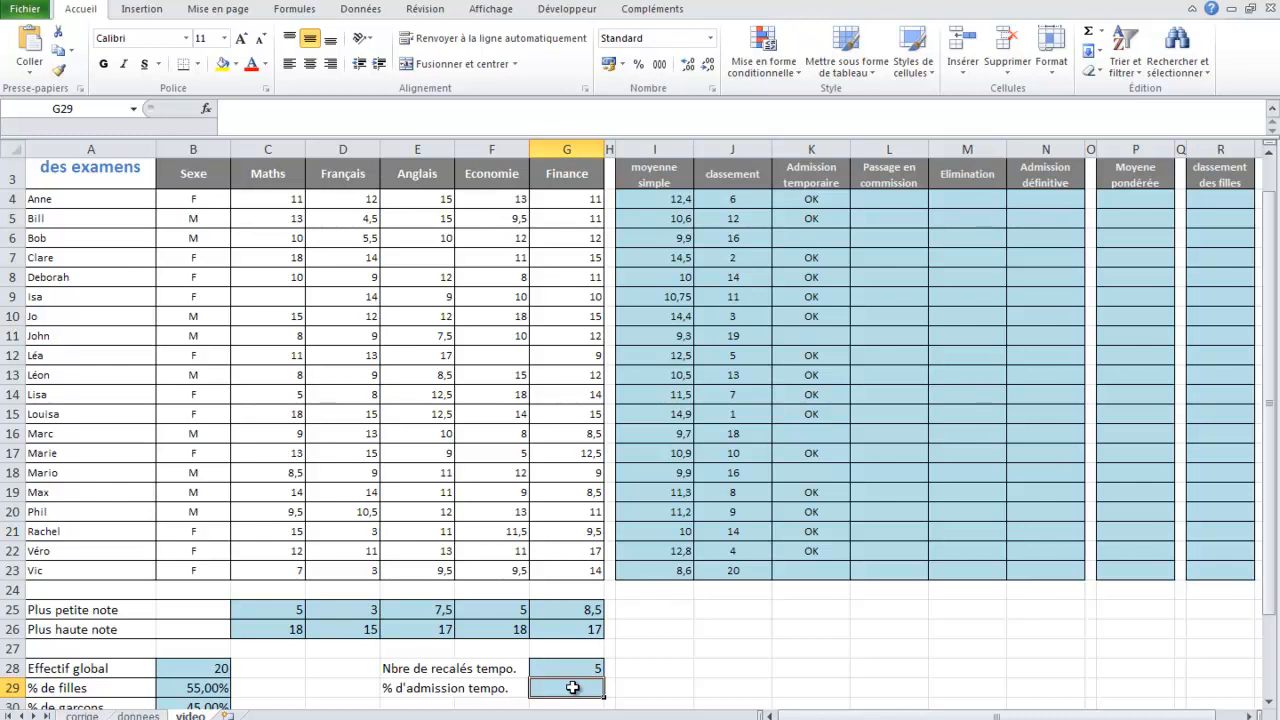
Calculate % d'admission tempo. in G29 with the formula =(B28-G28)/B28
type("=(")
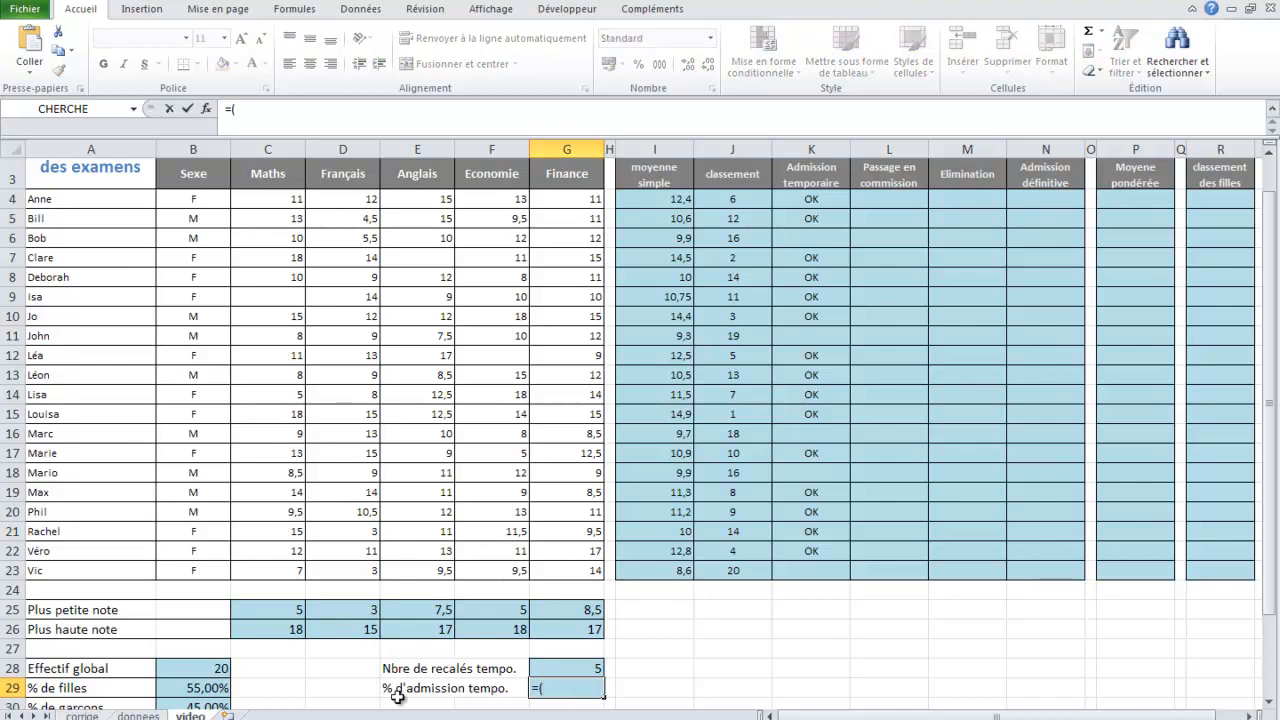
left_click(222, 668)
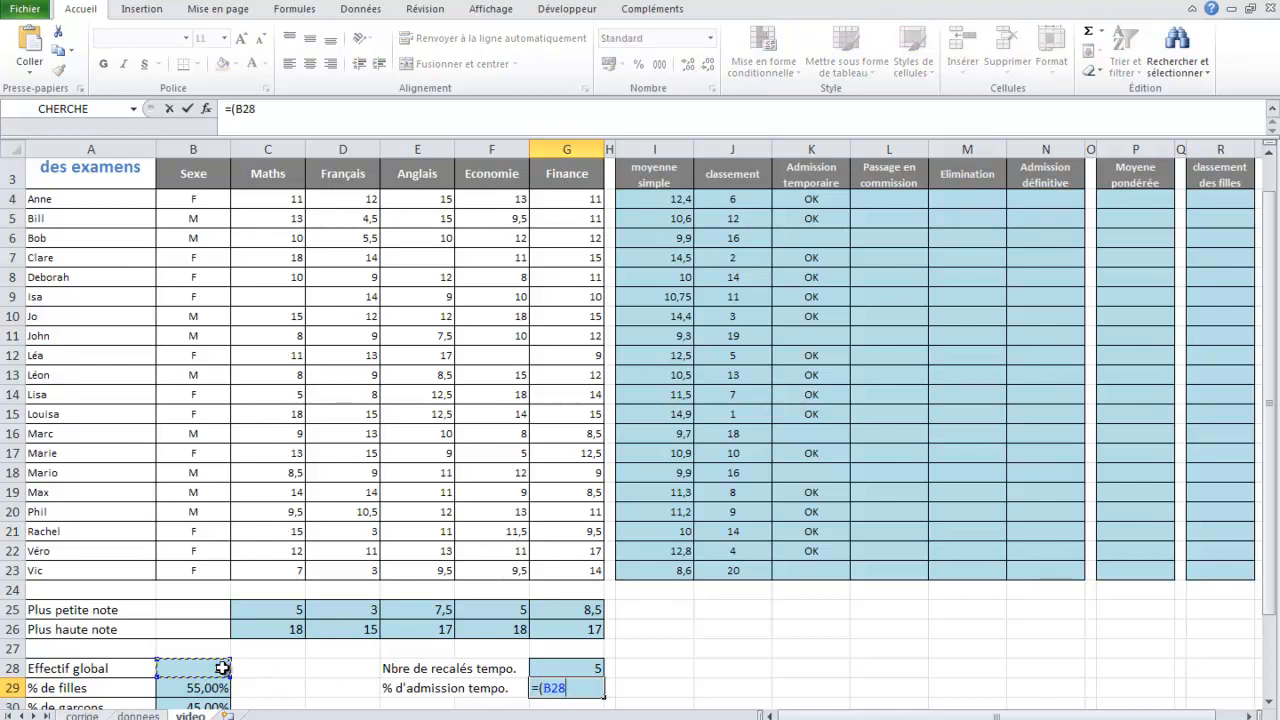
type("-")
left_click(542, 668)
type(")")
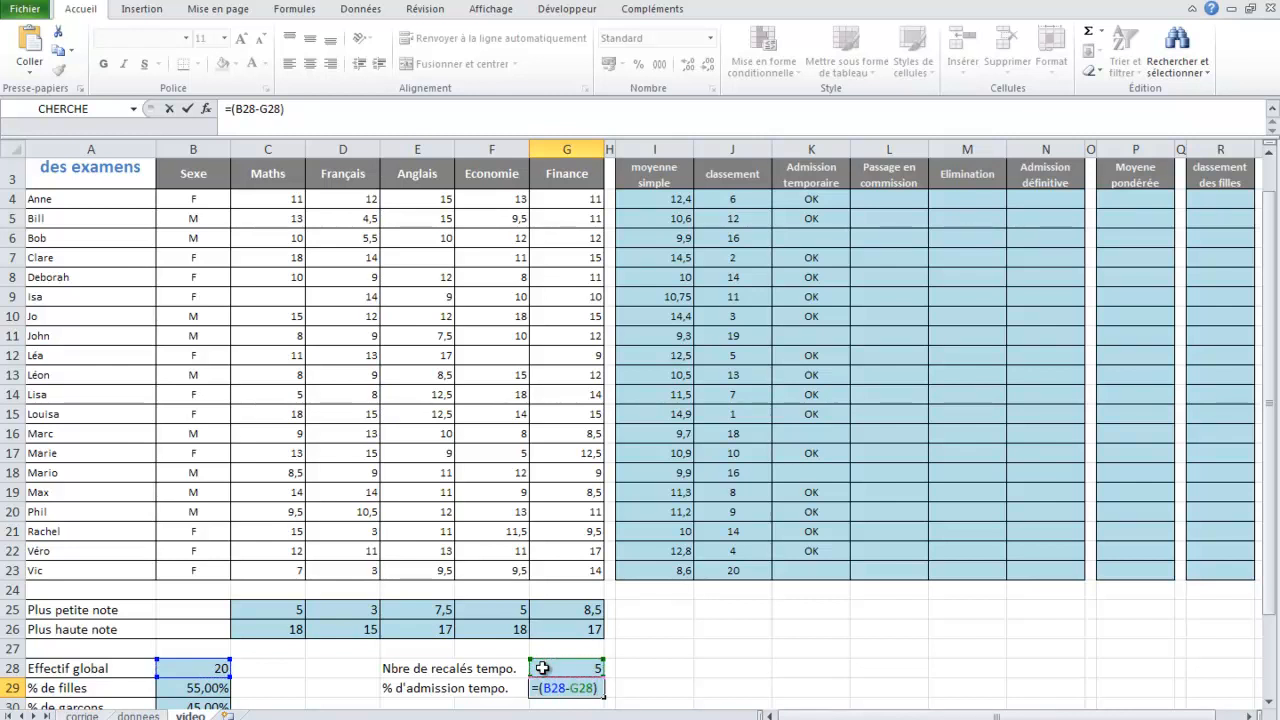
type("/")
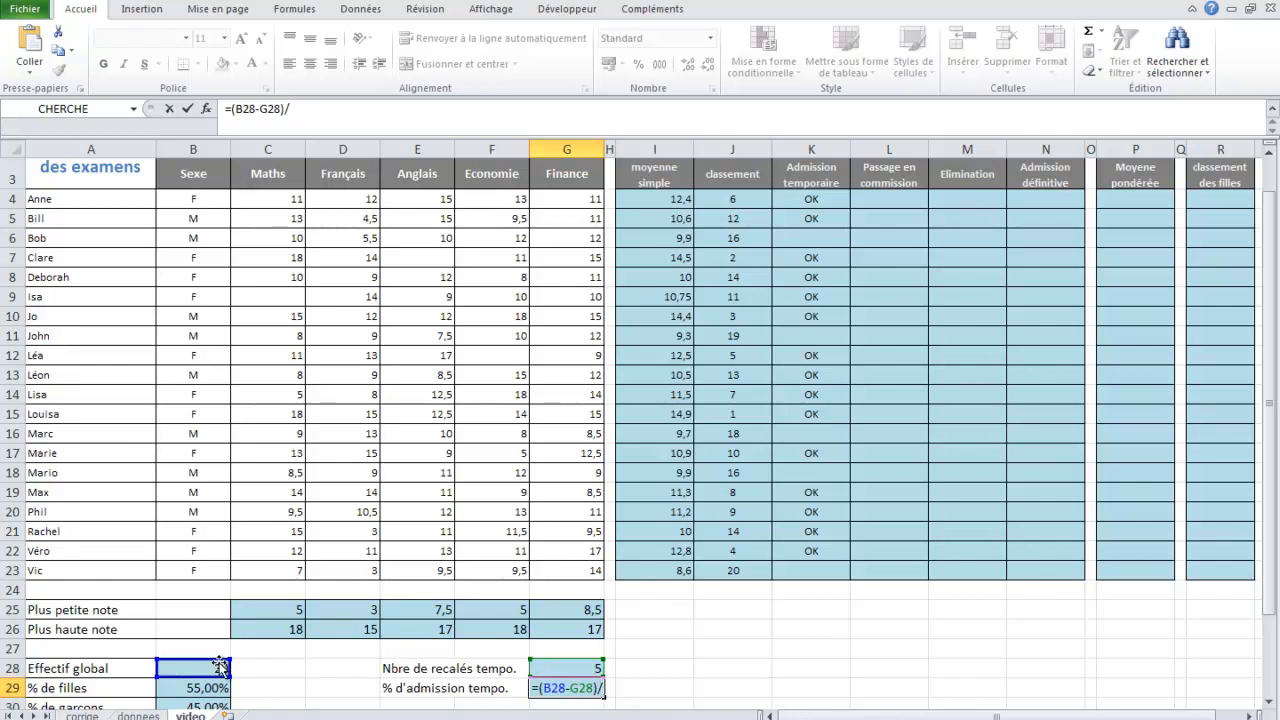
left_click(215, 668)
key("Return")
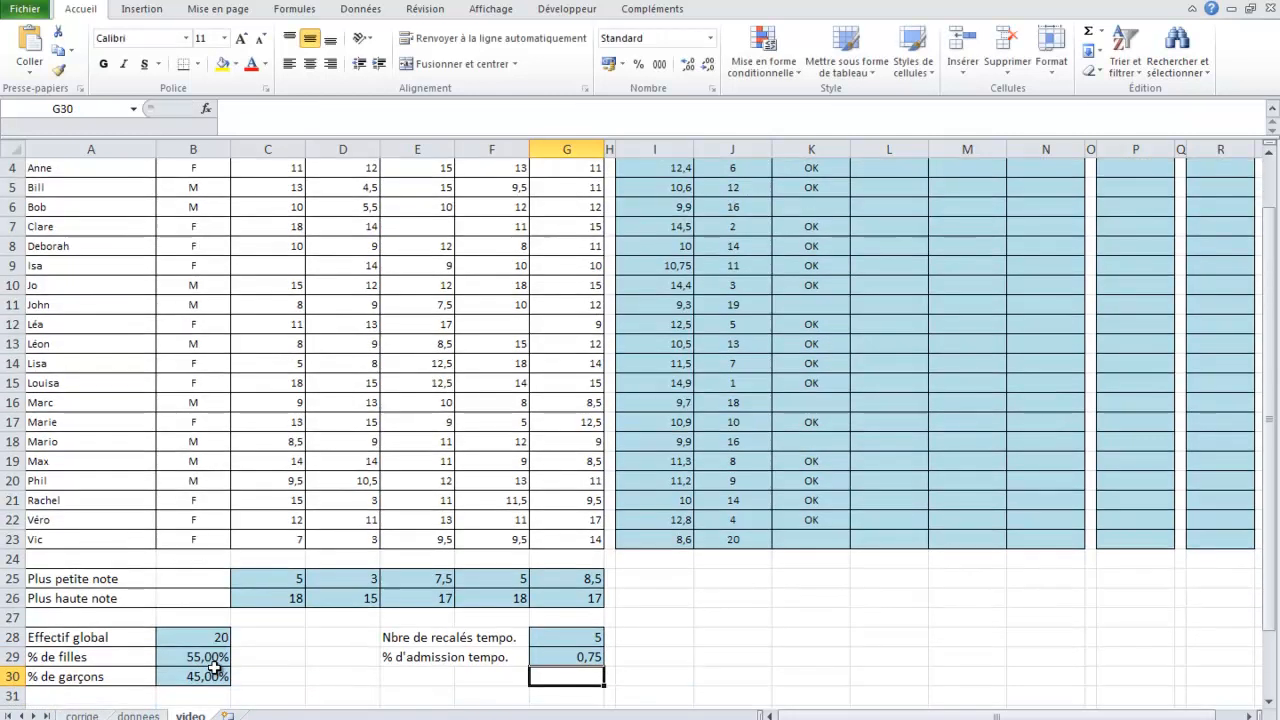
Format the % d'admission tempo. value in G29 as Pourcentage
left_click(544, 653)
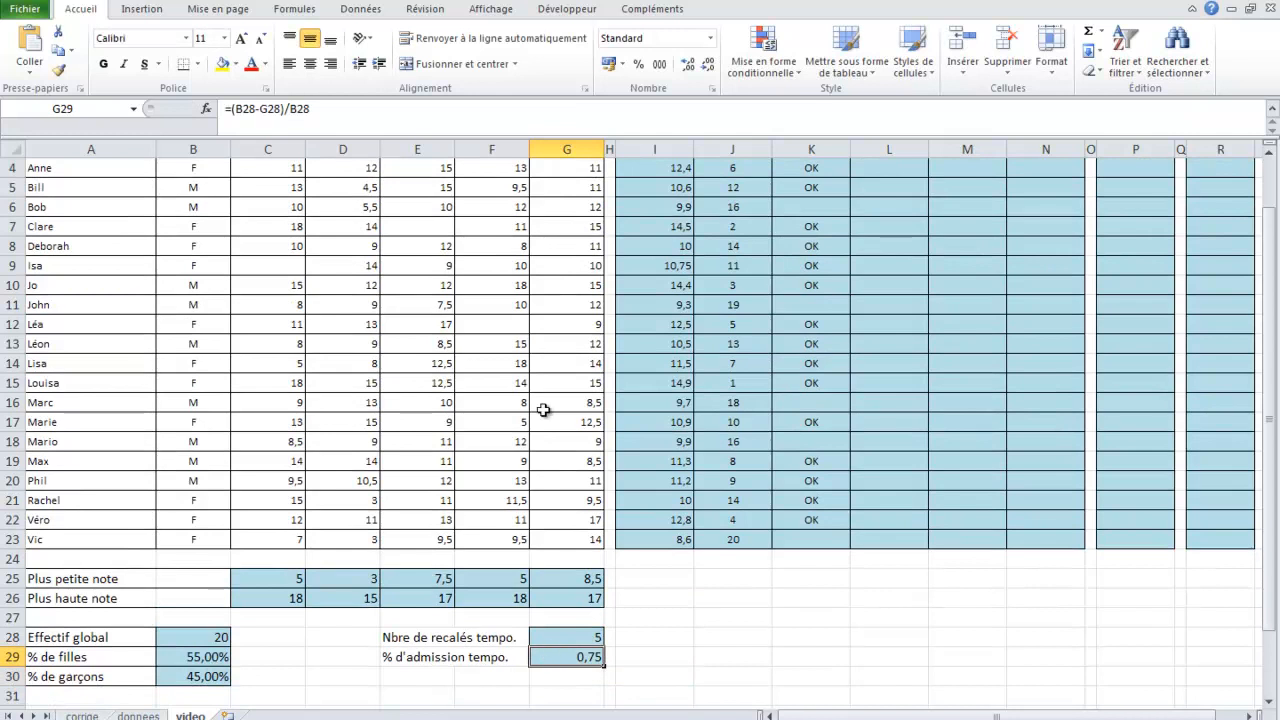
left_click(710, 38)
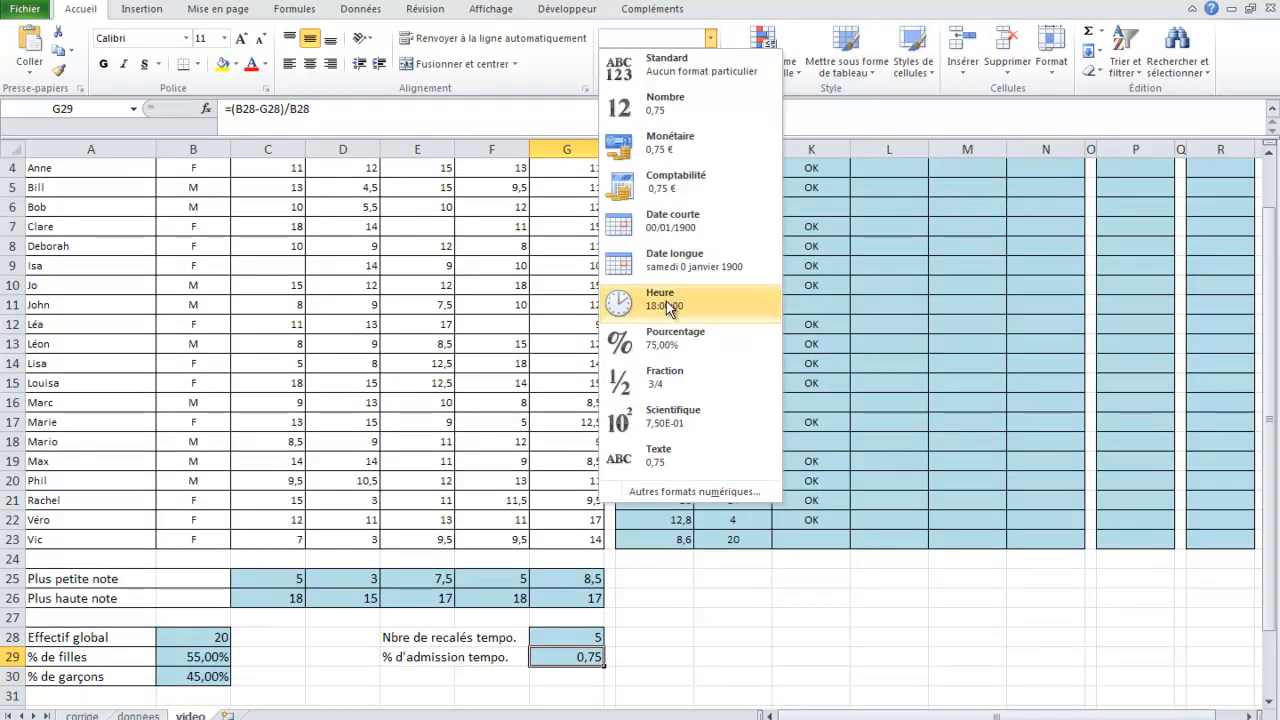
left_click(660, 345)
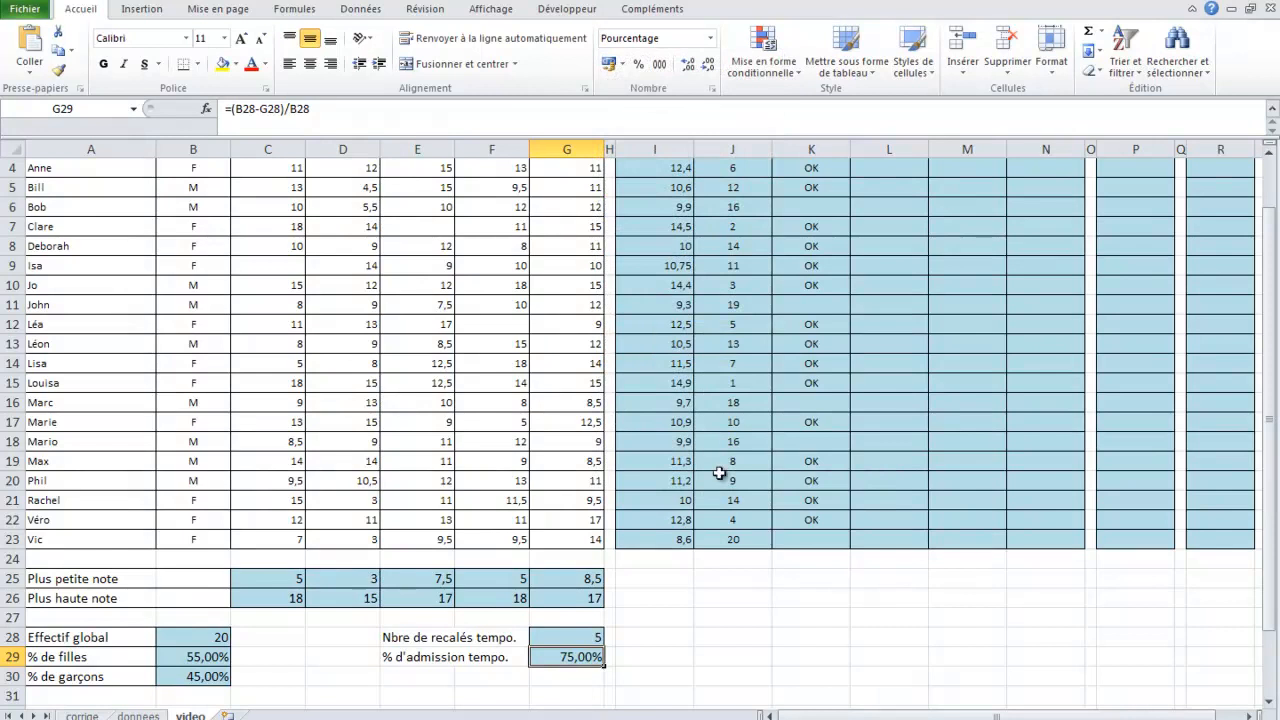
Start an SI formula in L4 for Passage en commission, with test I4>=9,75 and "" as Valeur_si_faux
scroll(720, 472, "up", 1)
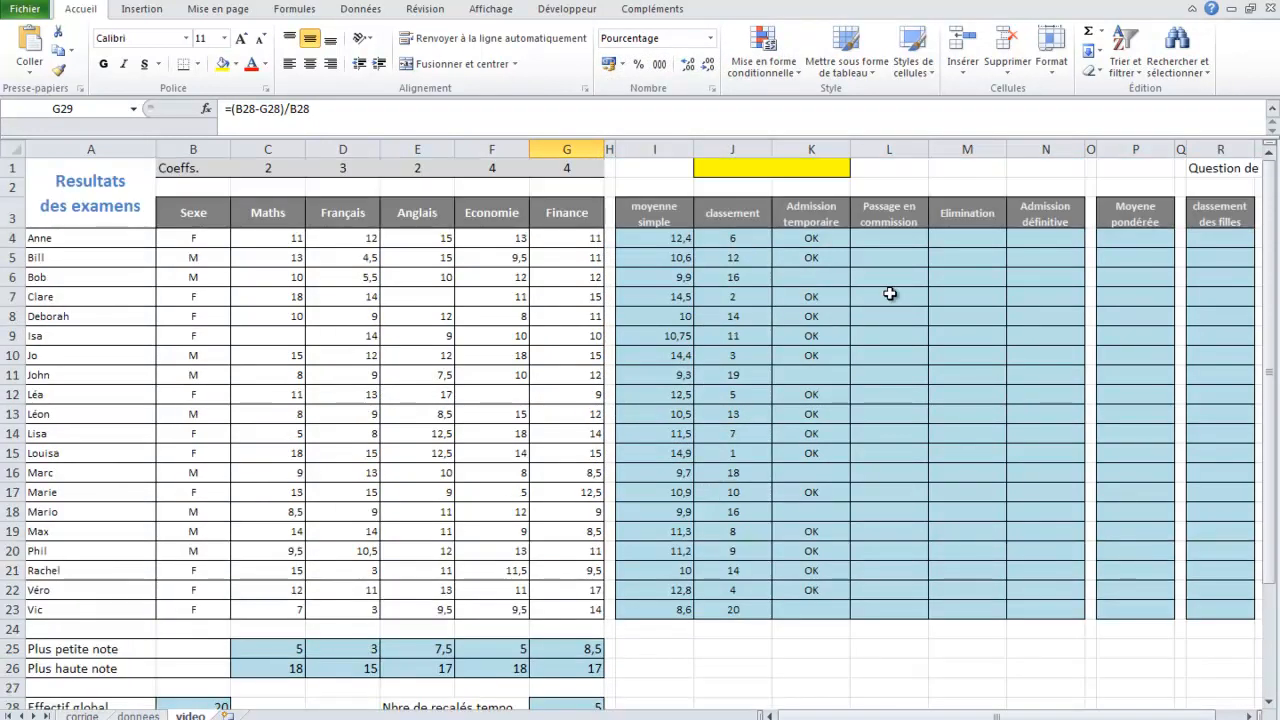
left_click(879, 240)
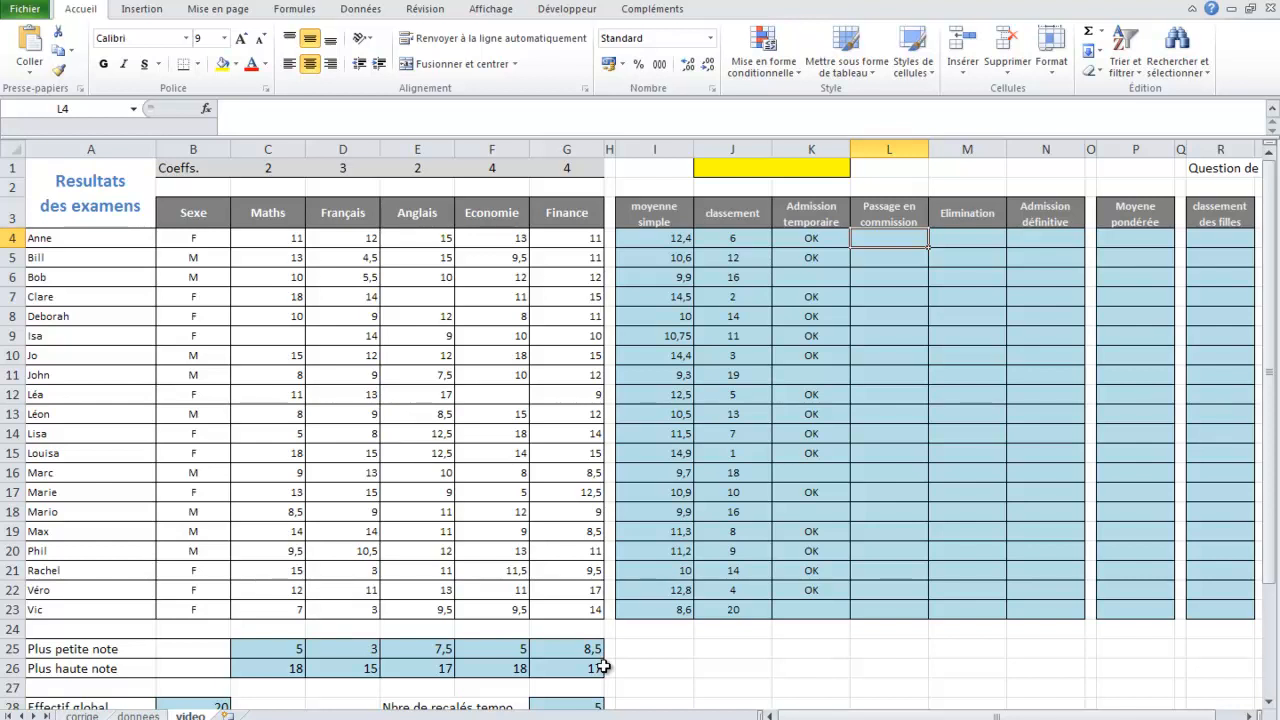
type("=")
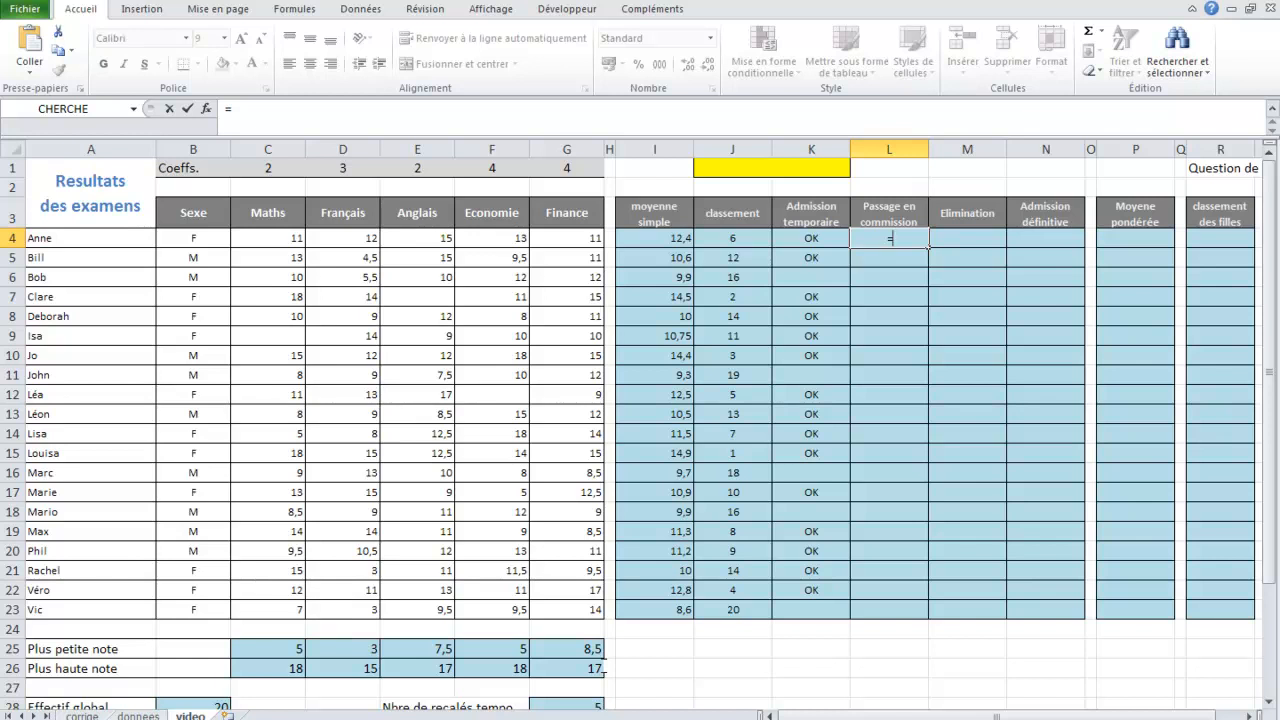
type("si(")
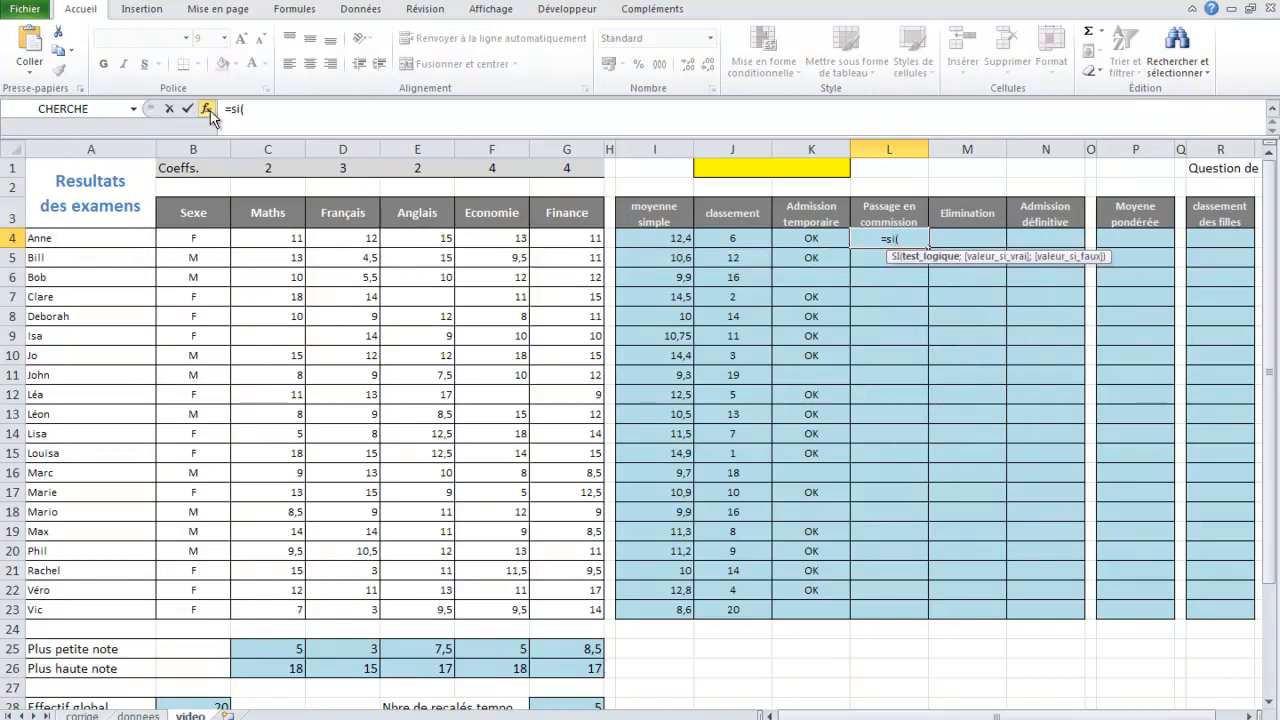
left_click(207, 108)
left_click(647, 242)
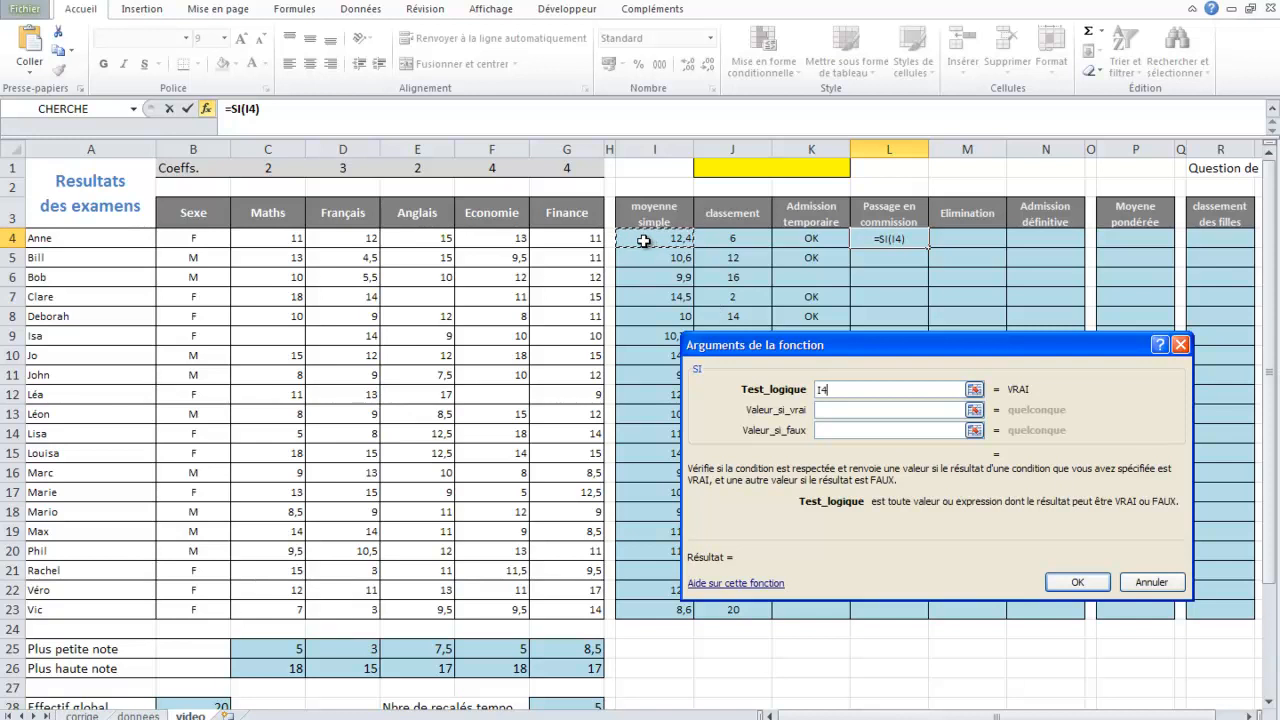
type(">=9,75")
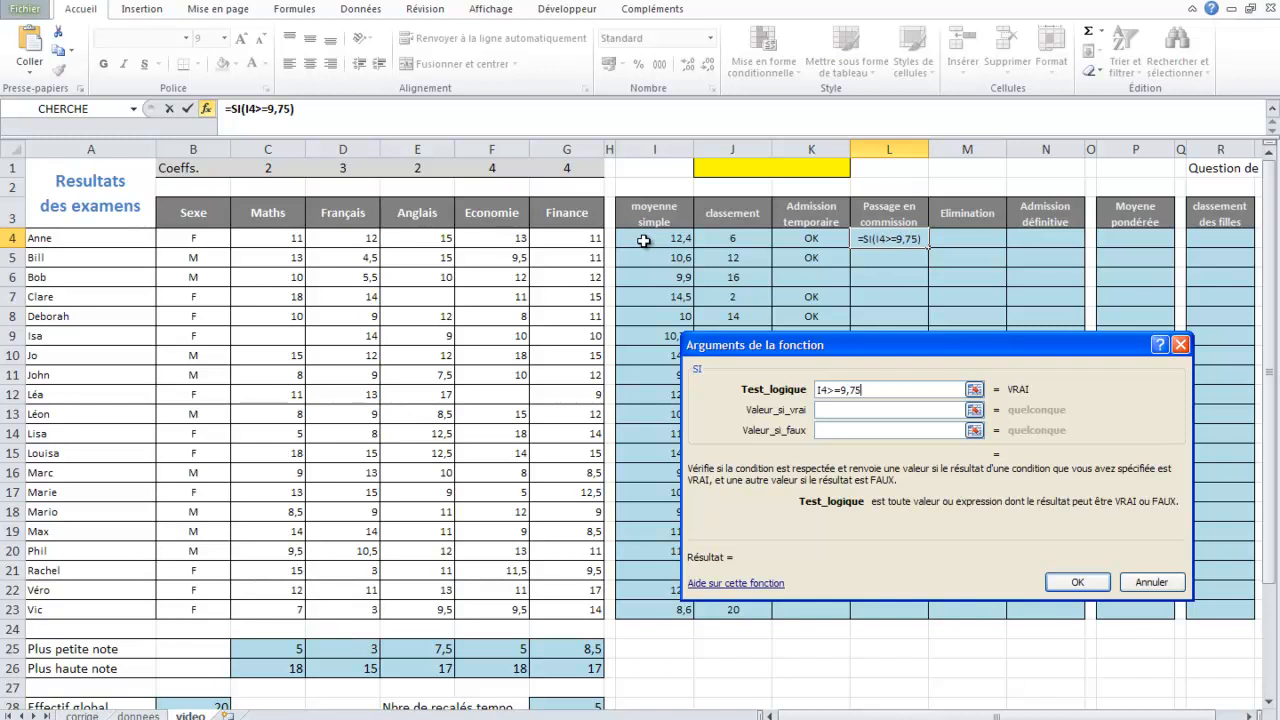
left_click(826, 430)
type("\"\"")
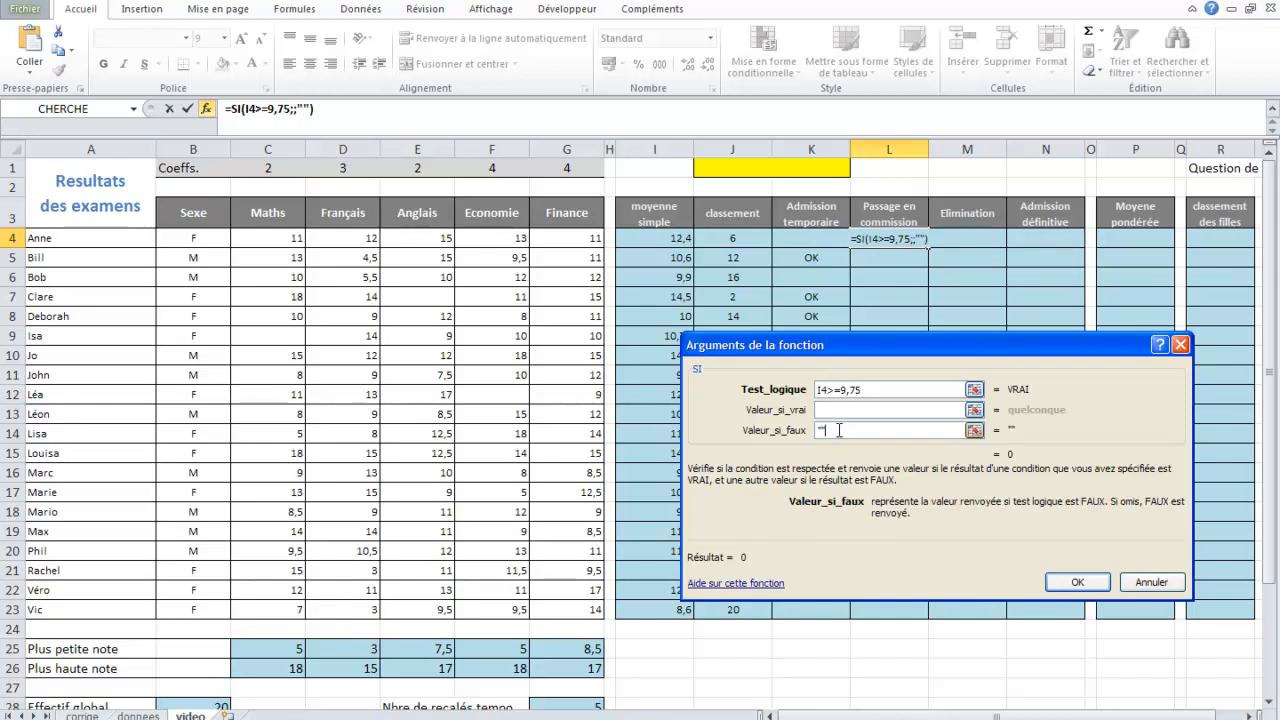
Nest si(I4<10;"commission";"") as Valeur_si_vrai in the L4 formula and validate it
left_click(826, 409)
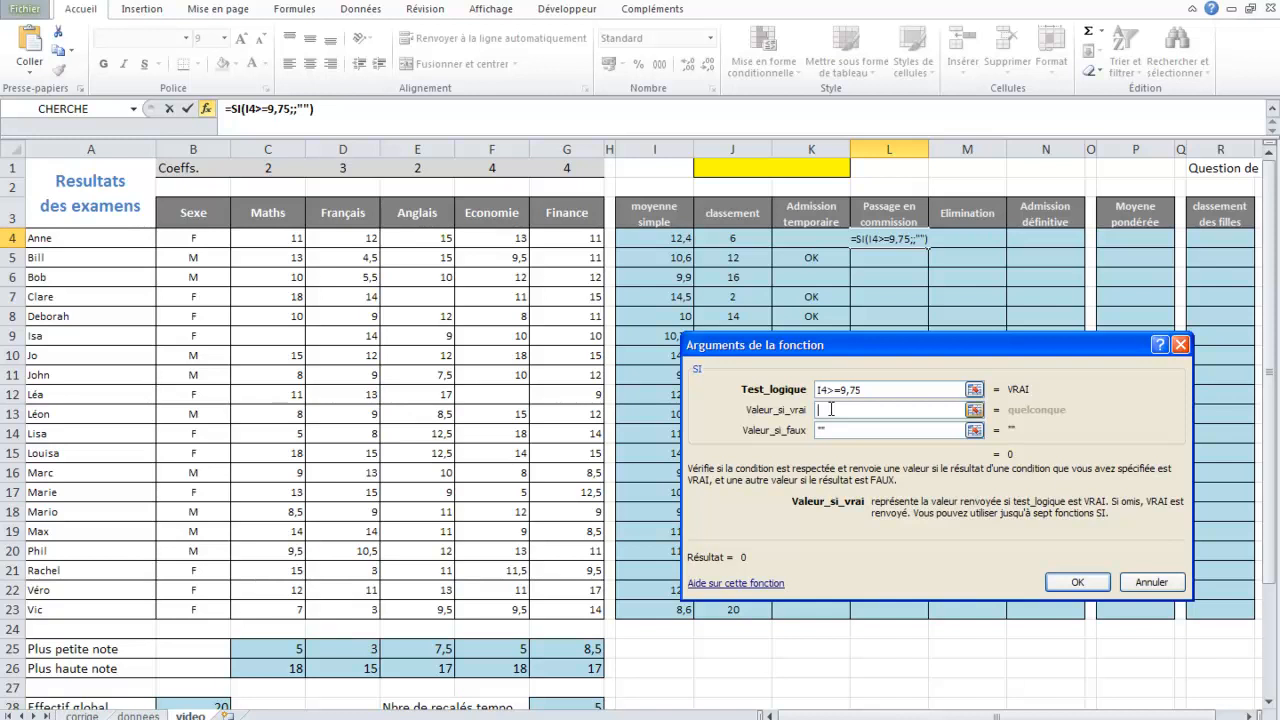
type("si(")
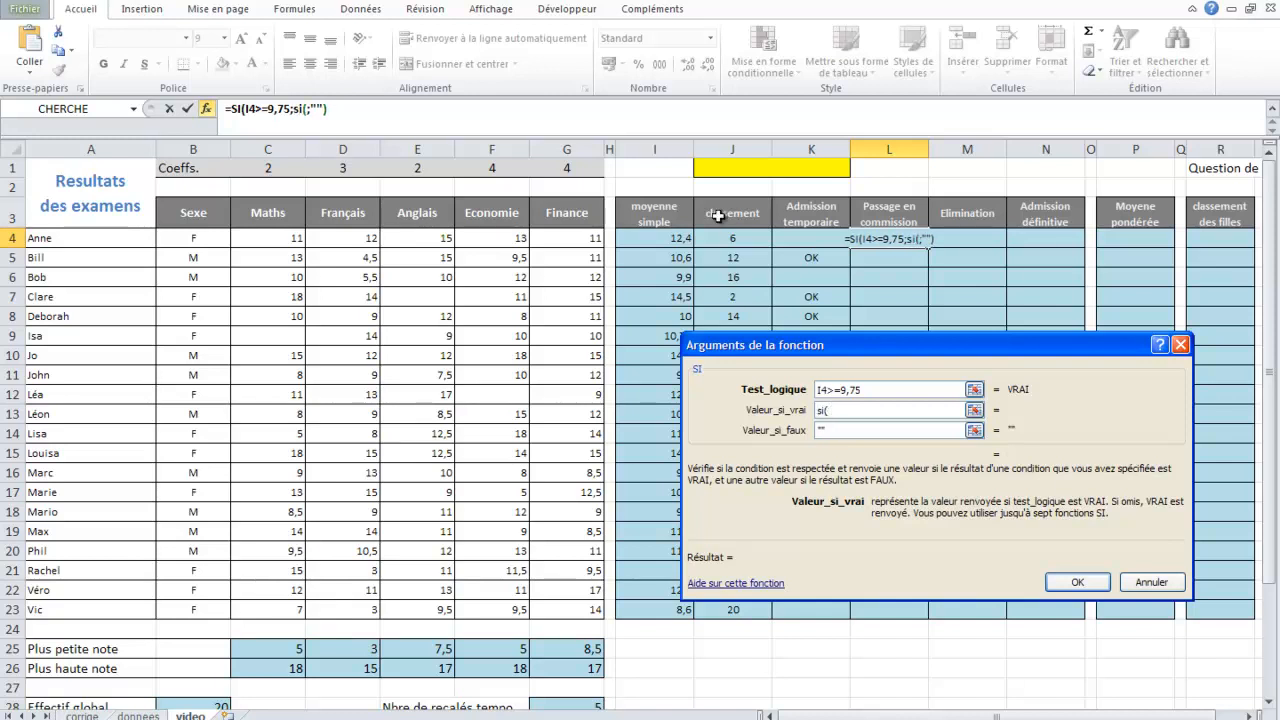
left_click(662, 237)
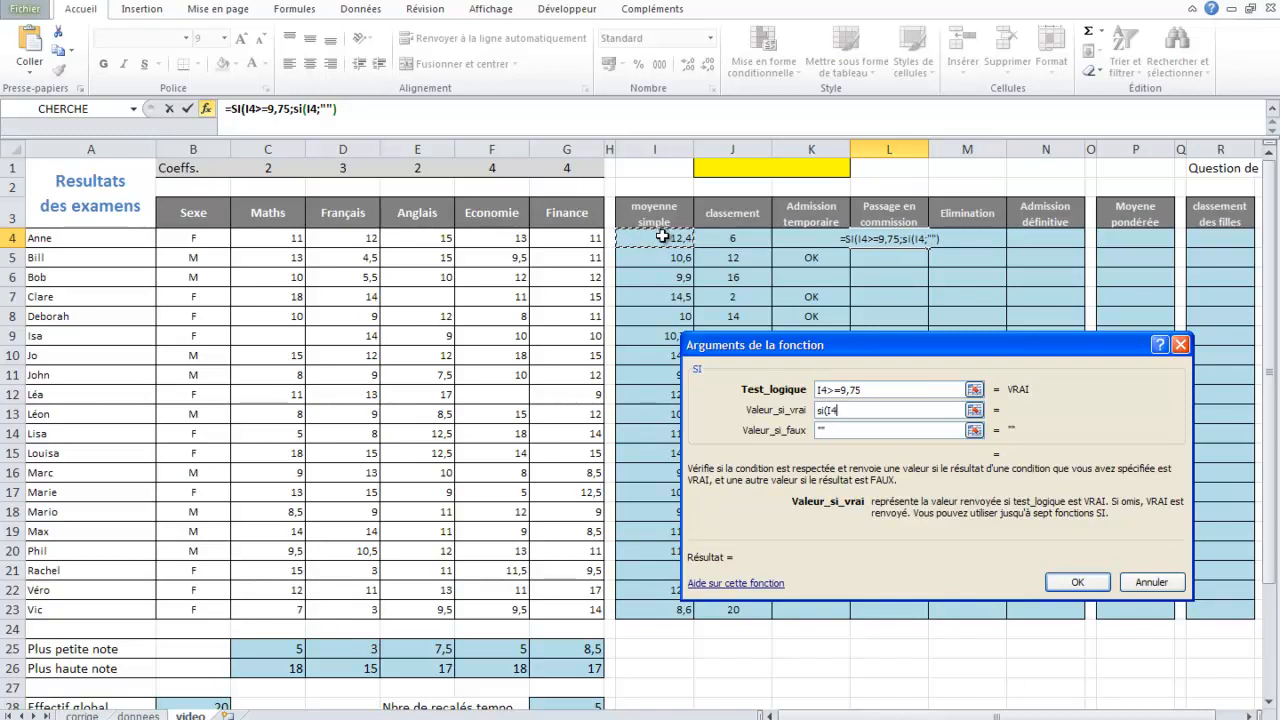
type("<")
type("10;")
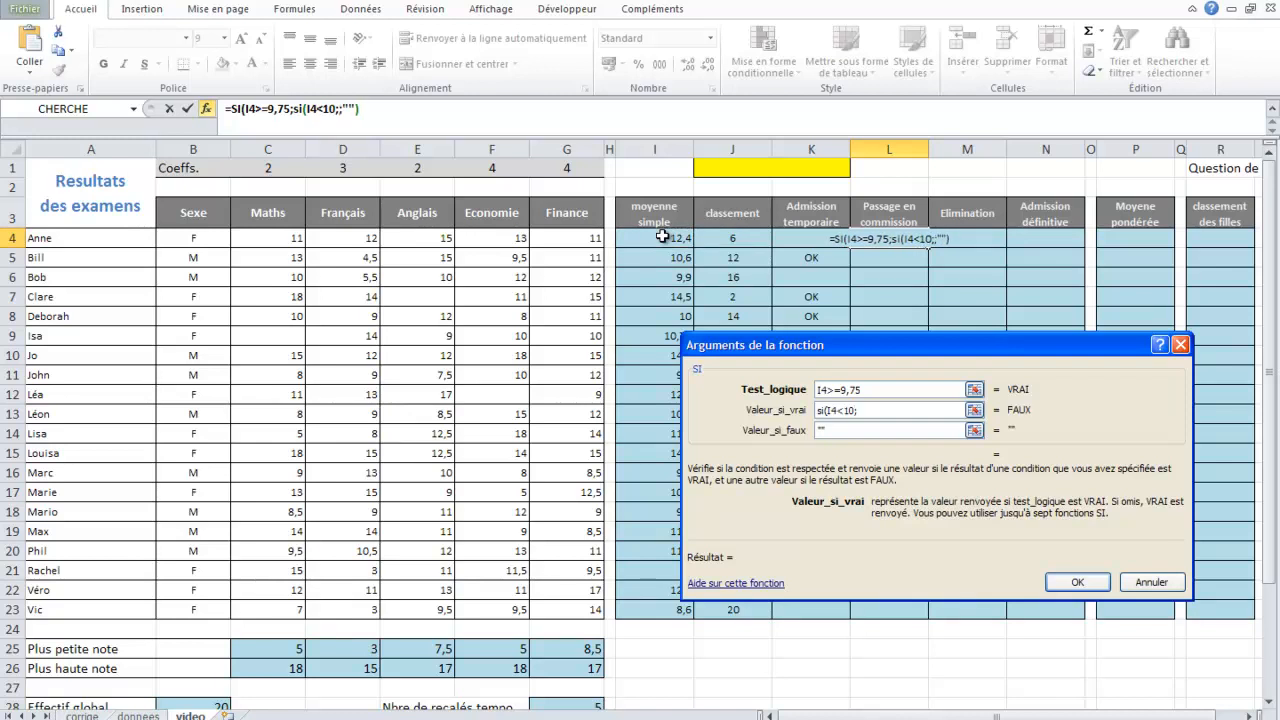
type("\"comm")
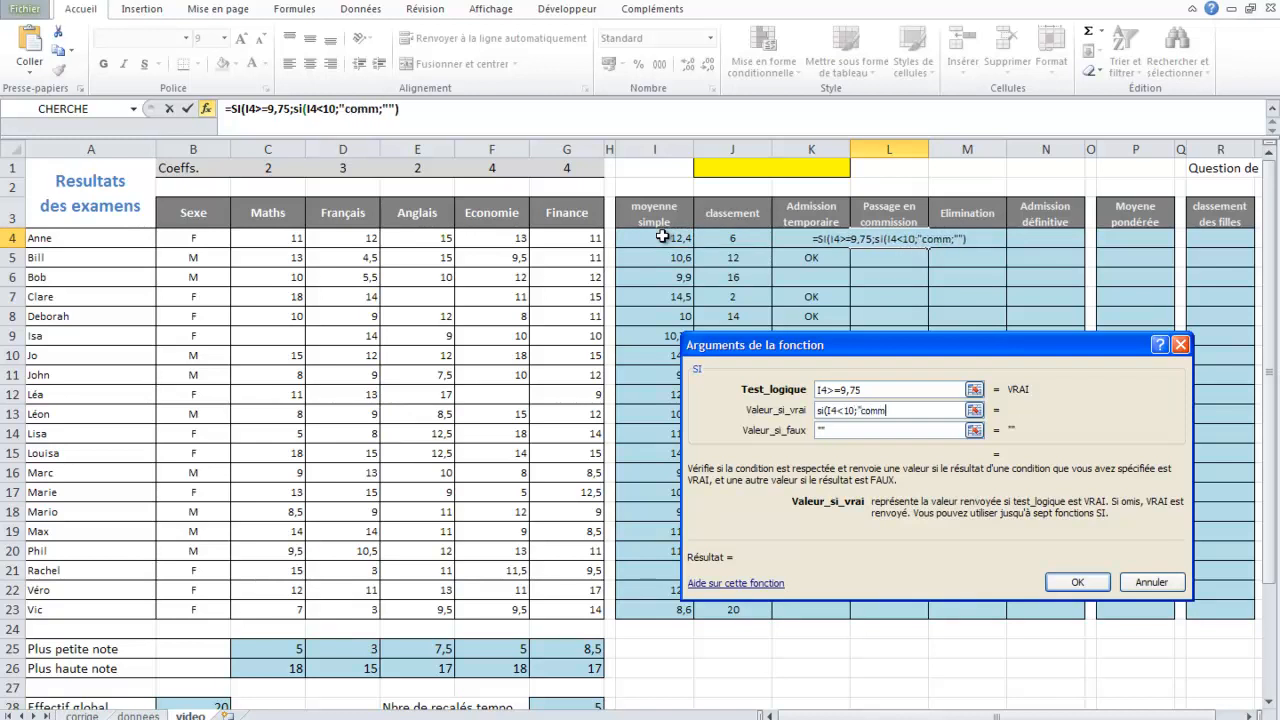
type("ission\"")
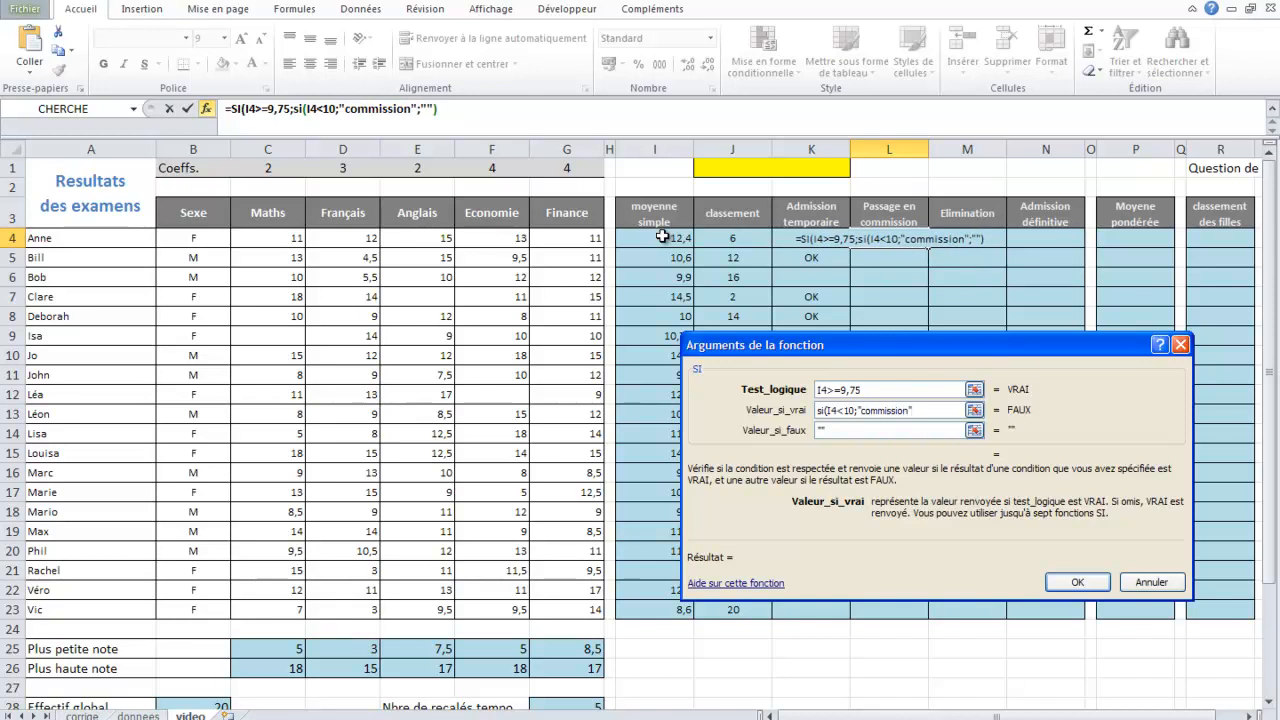
type(";\"")
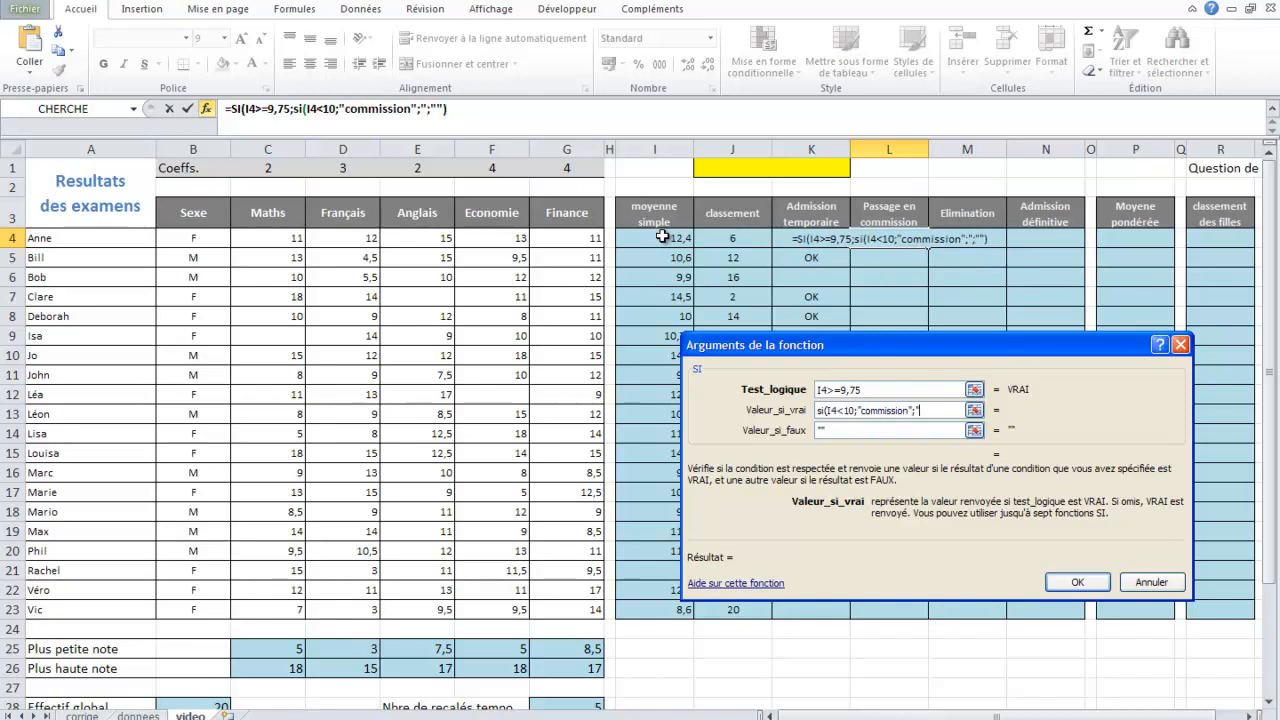
type("\")")
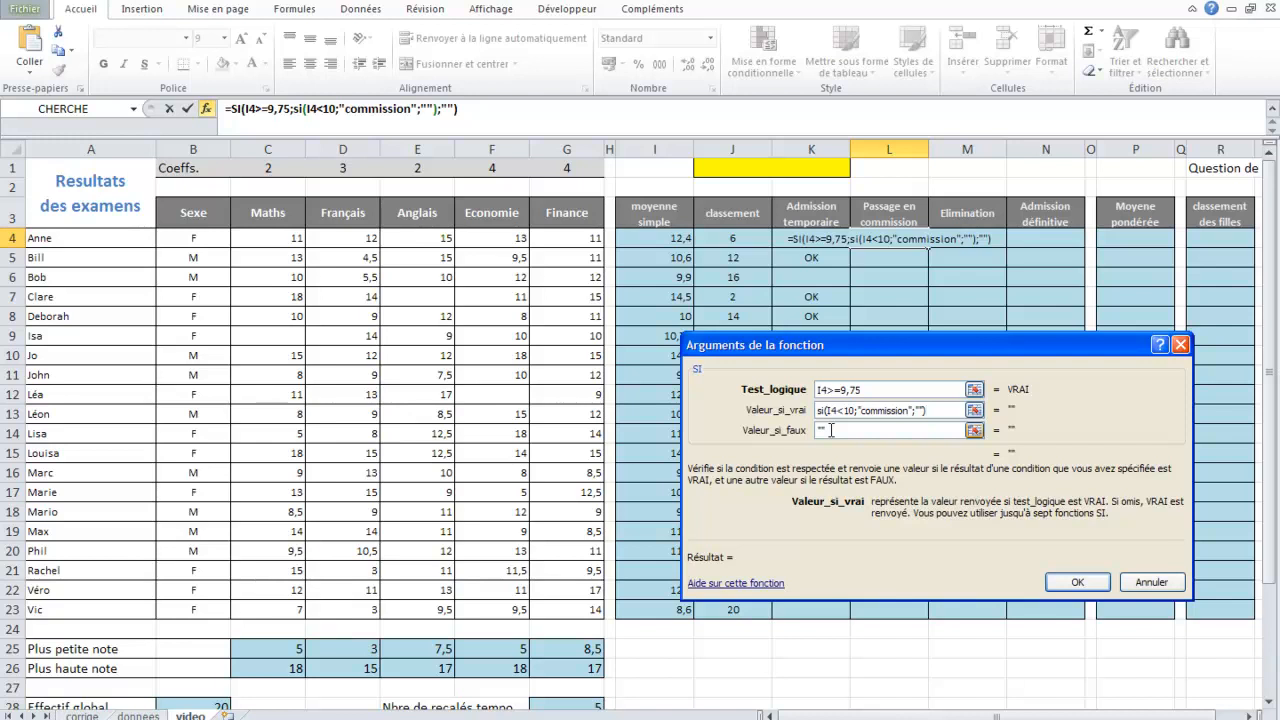
left_click(1078, 584)
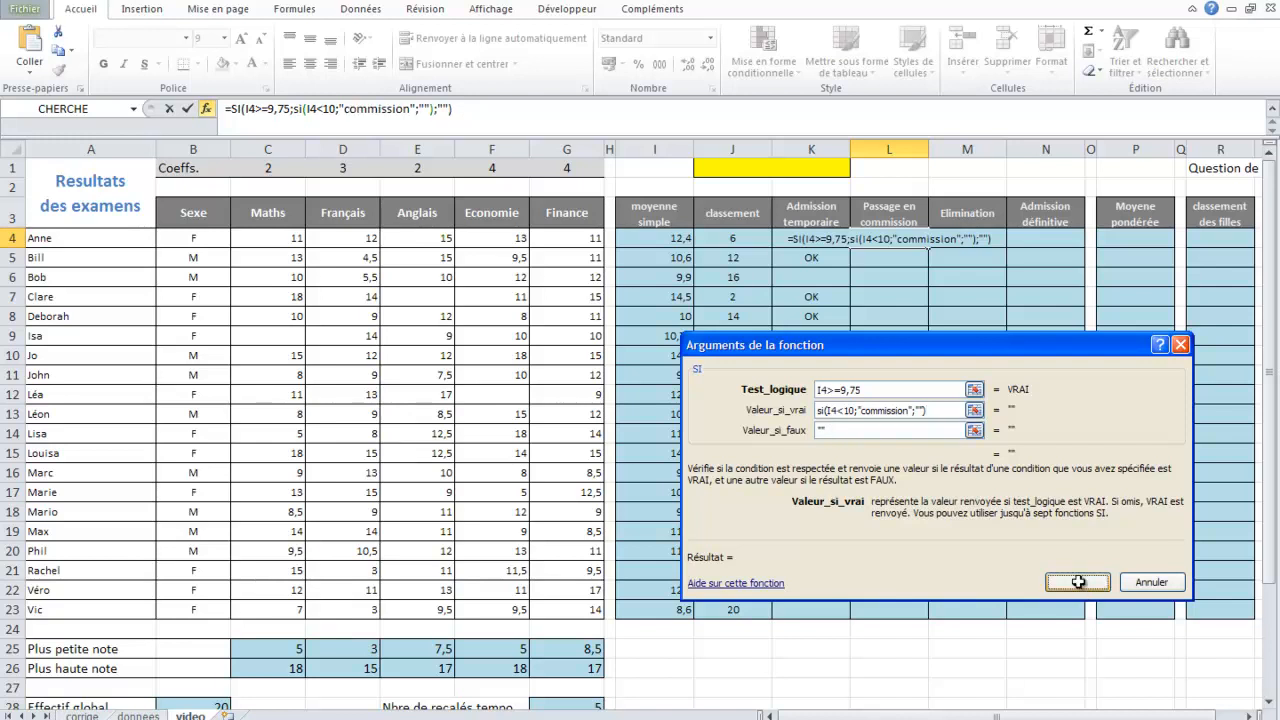
Fill the L4 formula down to L23 and check the commission results against Admission temporaire in rows 6 and 18
left_click_drag(928, 247, 915, 612)
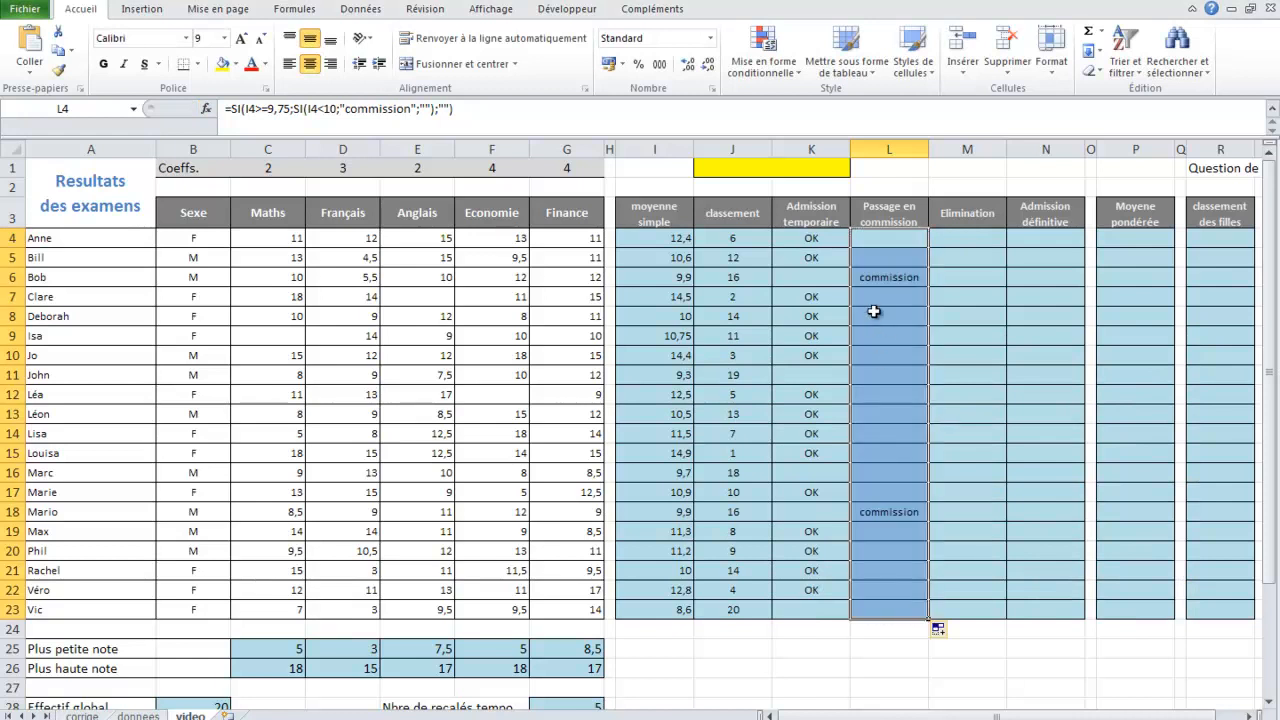
left_click(864, 281)
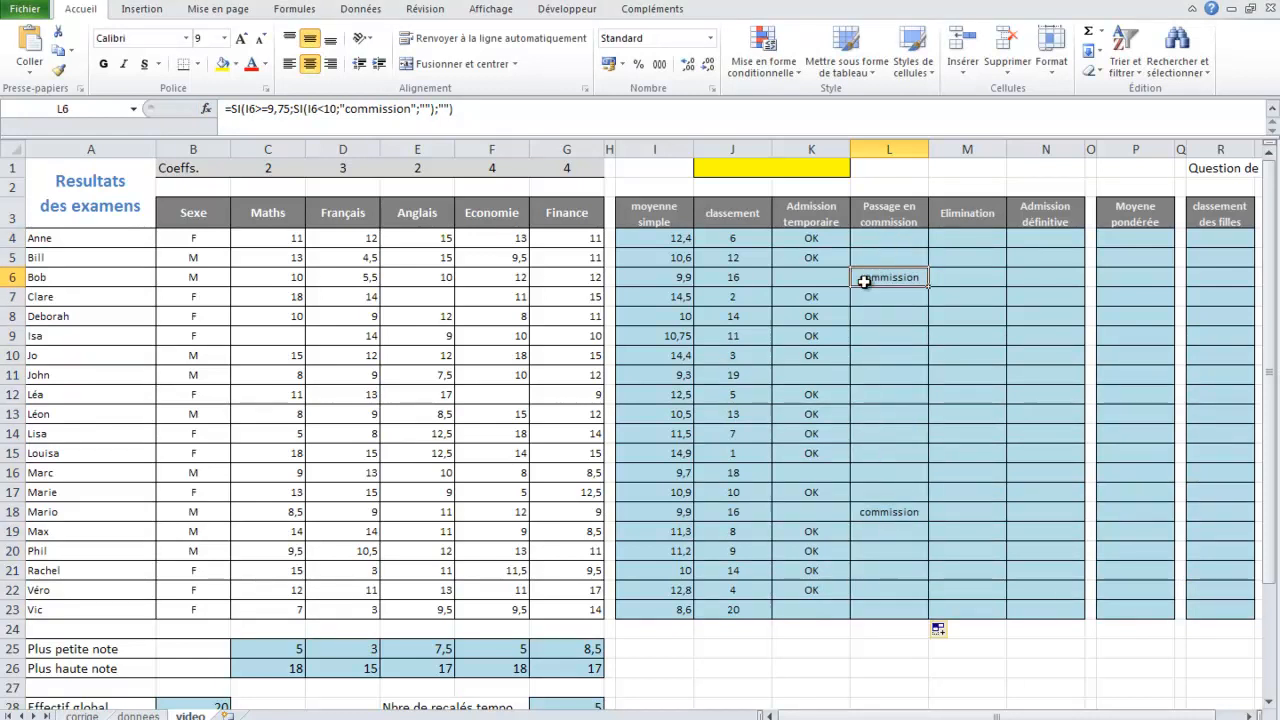
left_click(810, 277)
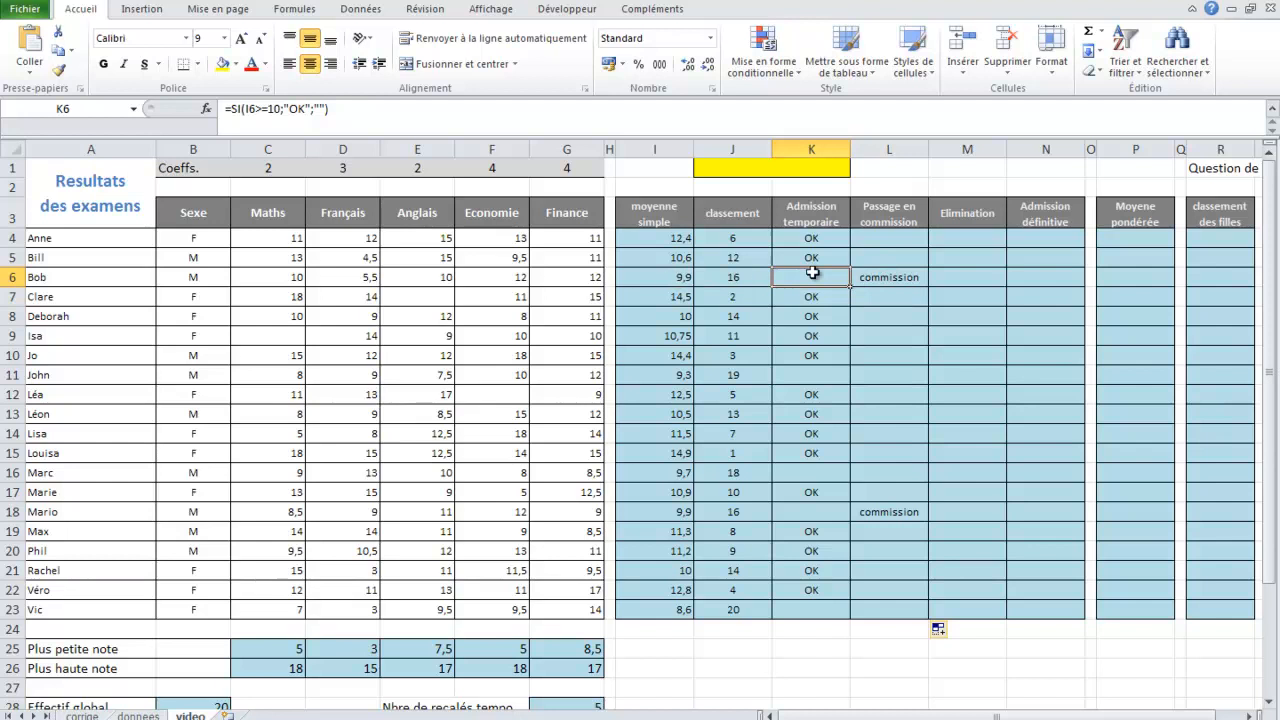
left_click(802, 512)
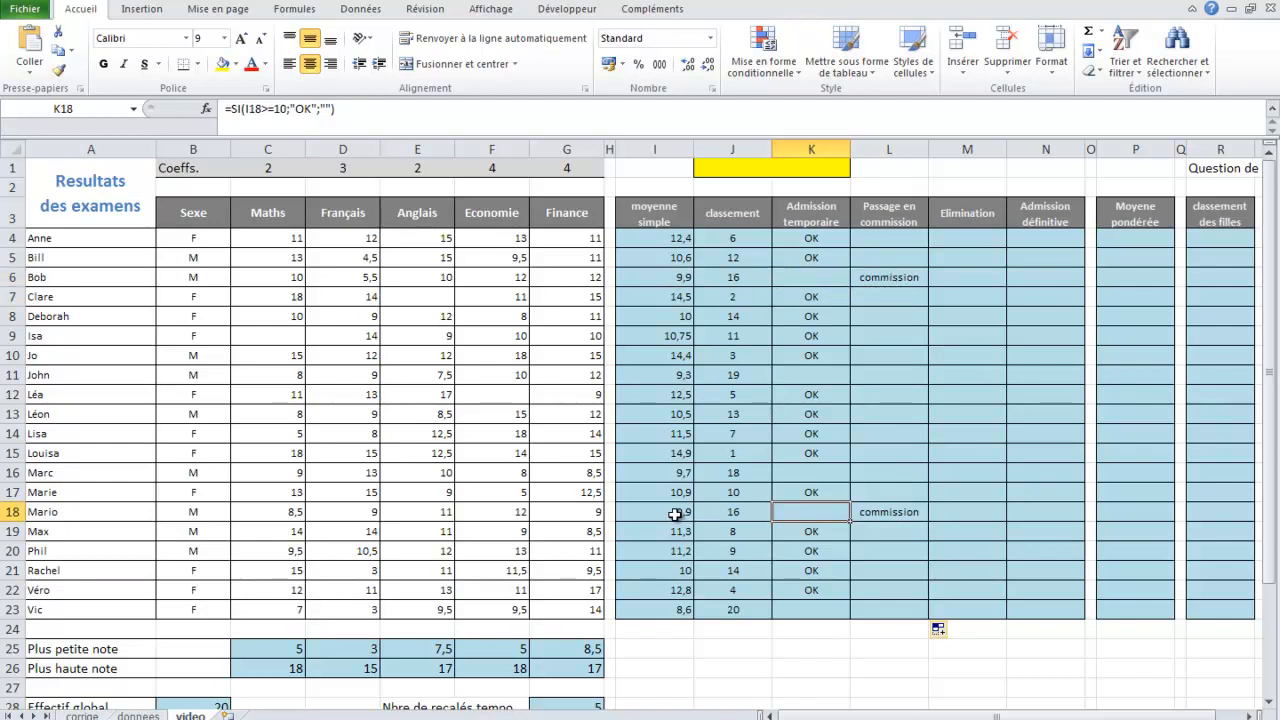
Read the Elimination instruction for M4:M23 in the Adobe Reader exam sheet, and examine the students' grades in rows 4, 17 and 21
left_click(946, 237)
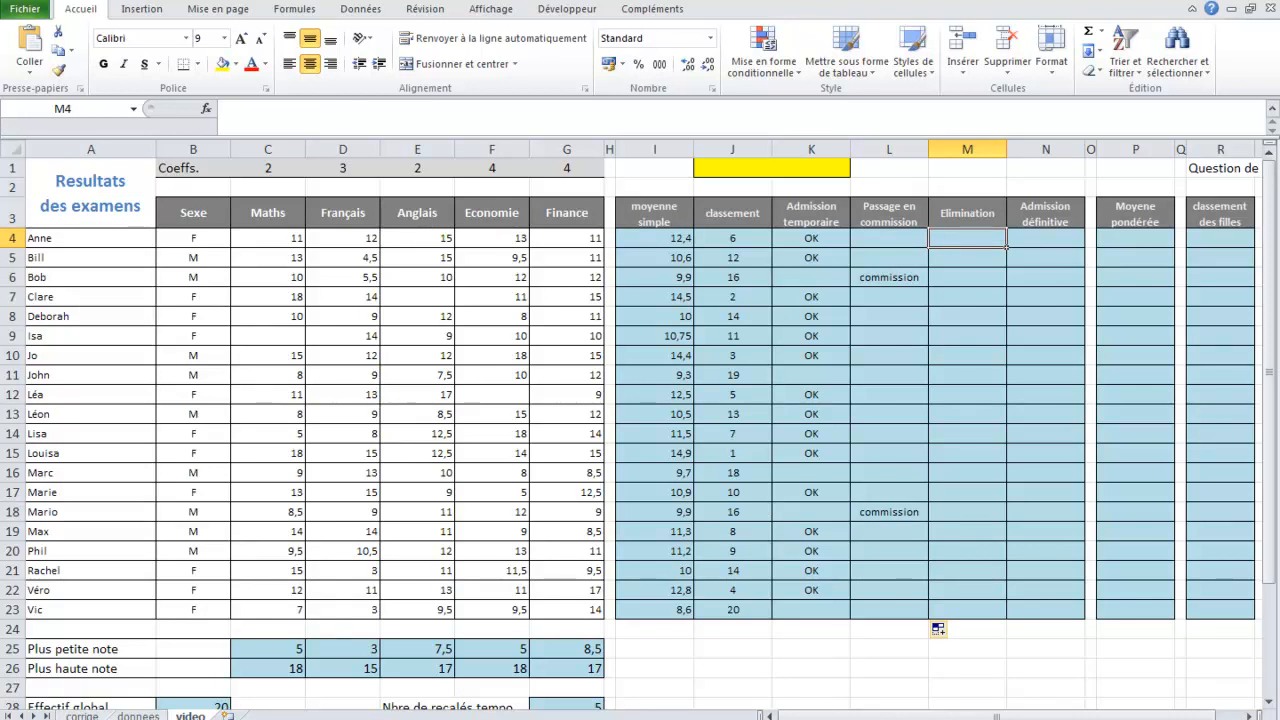
key("alt+Tab")
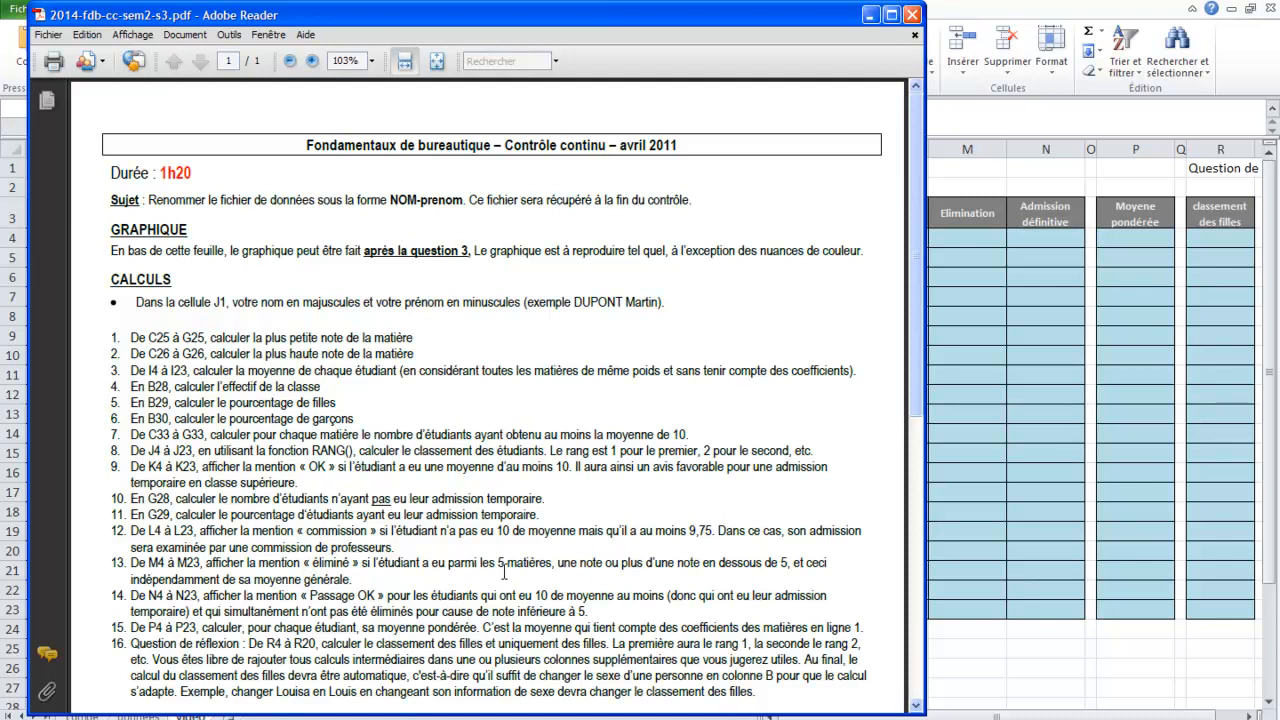
left_click(1009, 375)
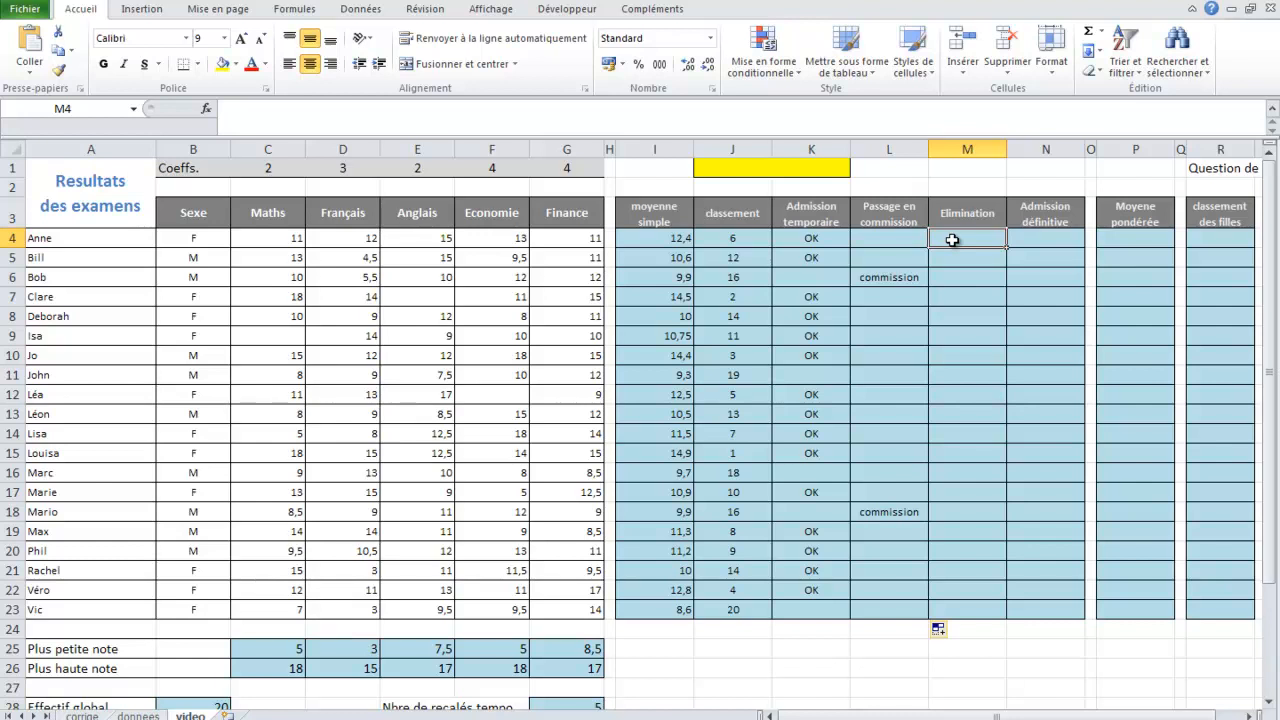
left_click_drag(275, 238, 496, 240)
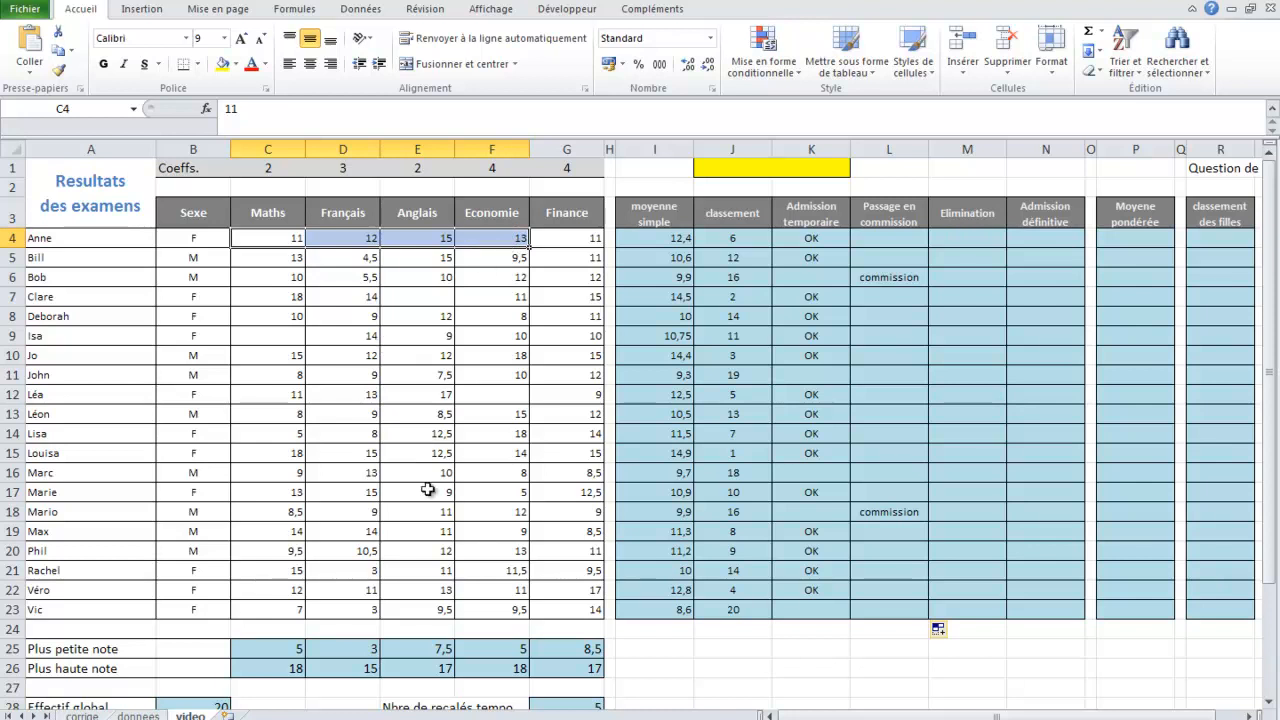
left_click_drag(292, 494, 503, 492)
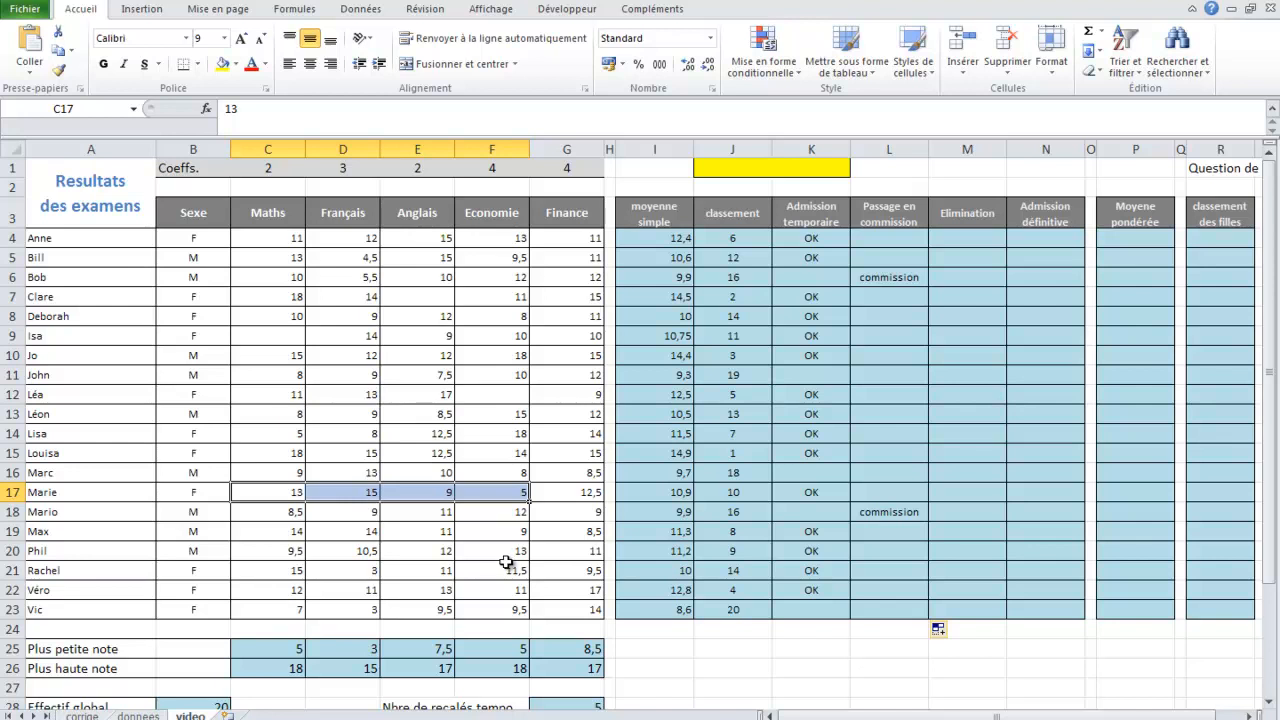
left_click_drag(271, 577, 502, 571)
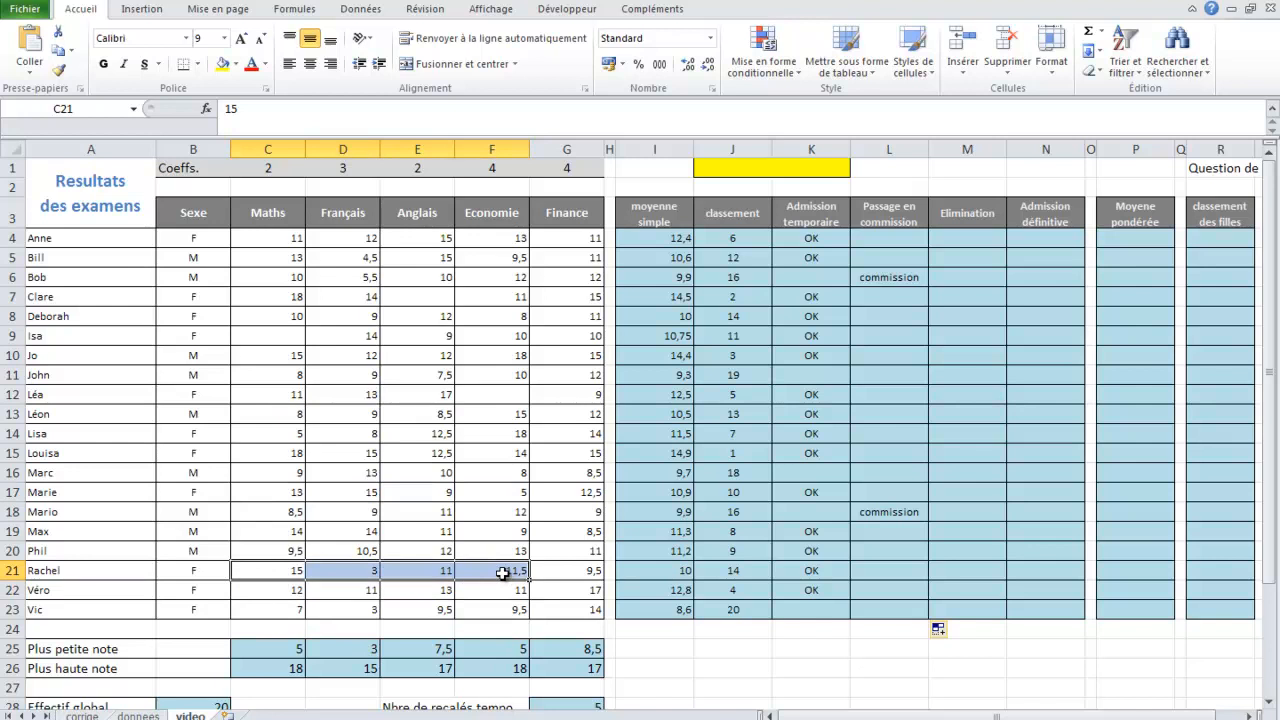
left_click_drag(266, 569, 551, 576)
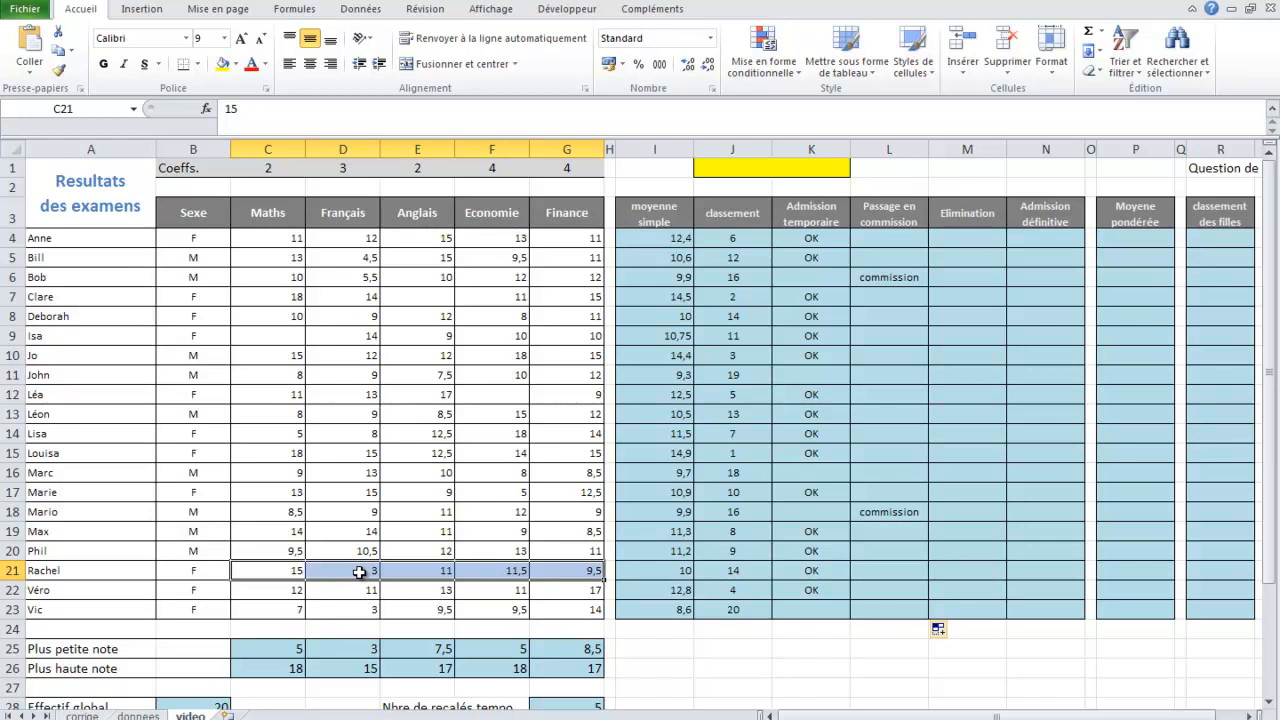
Start an SI formula in M4 for Elimination, with min(C4:G4)<5 as Test_logique
left_click(958, 239)
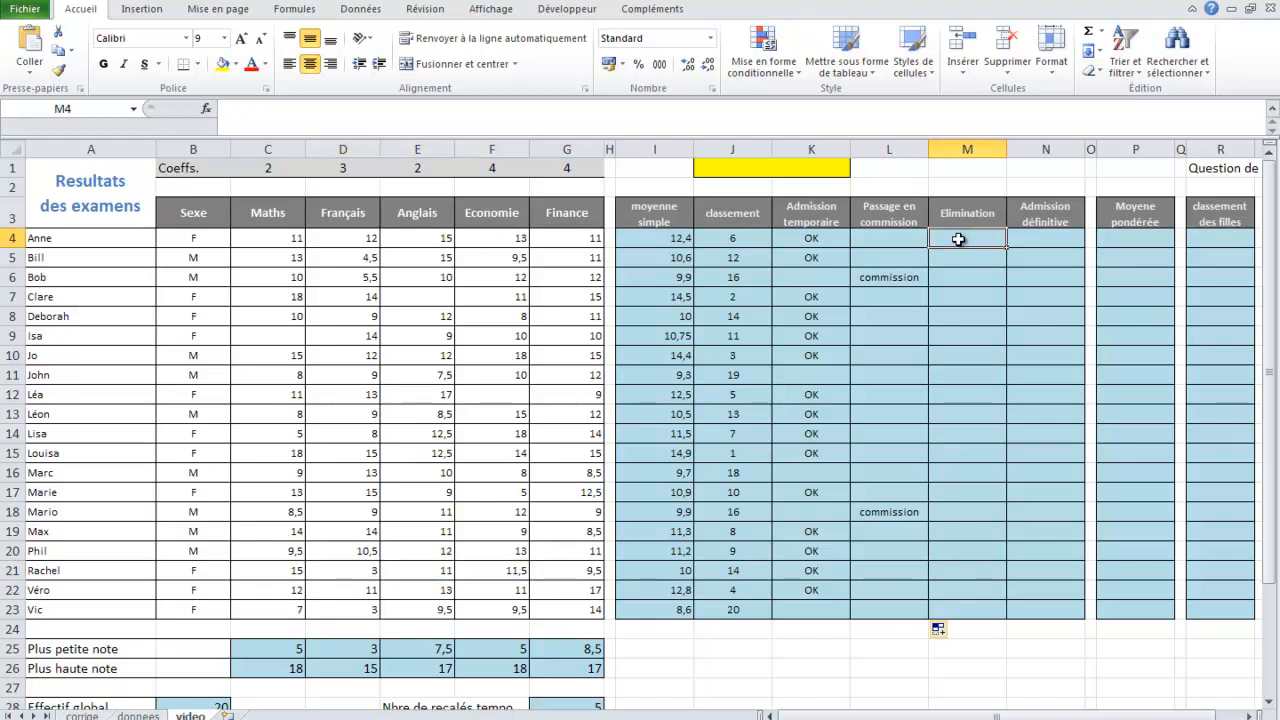
type("=")
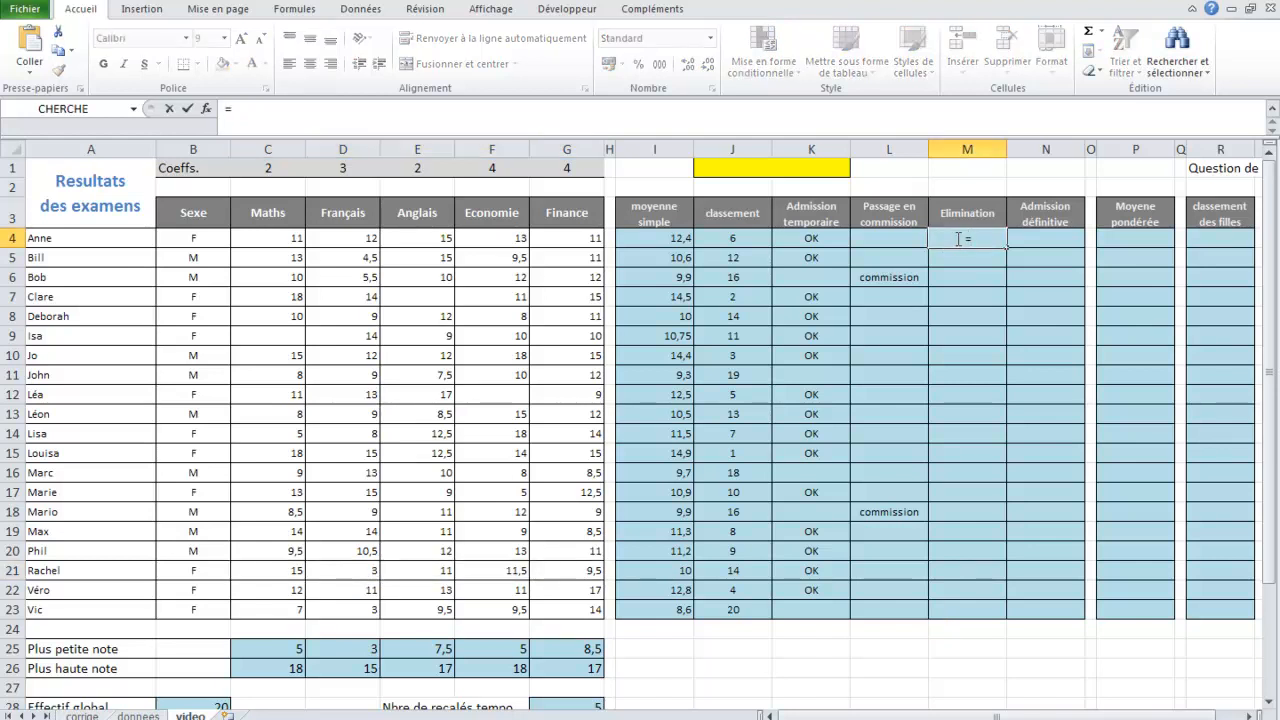
type("si(")
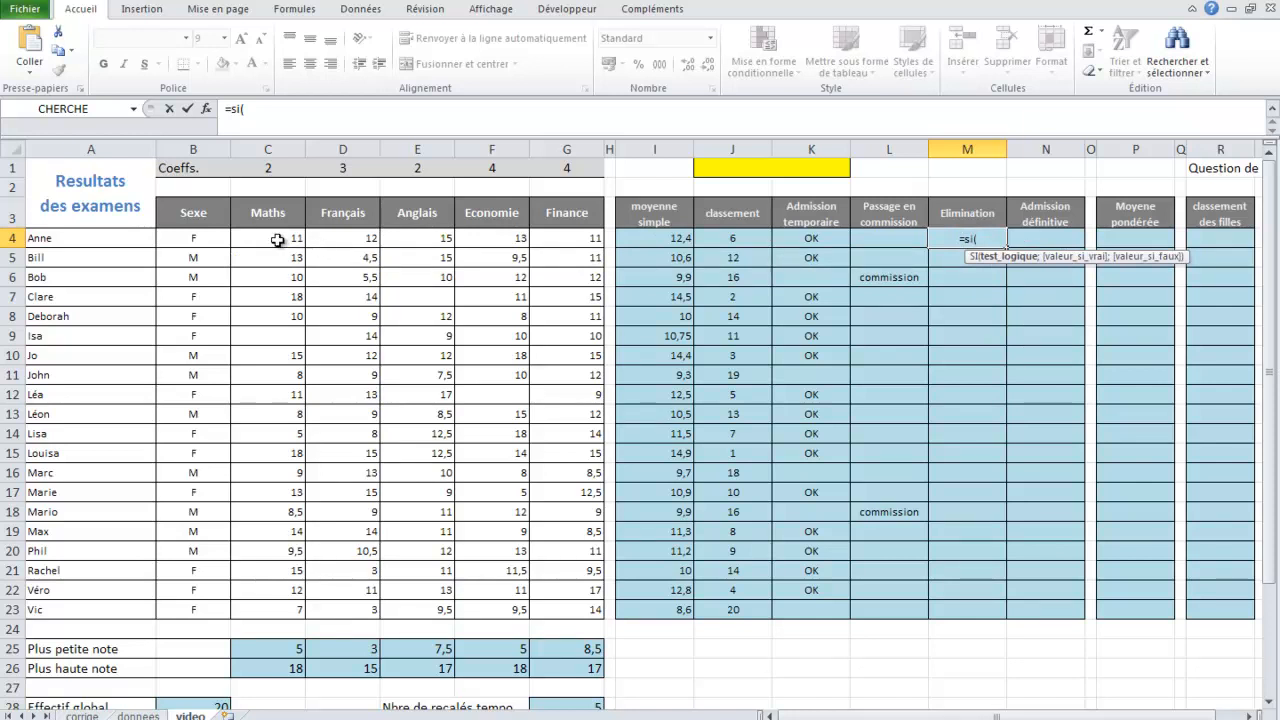
left_click(206, 109)
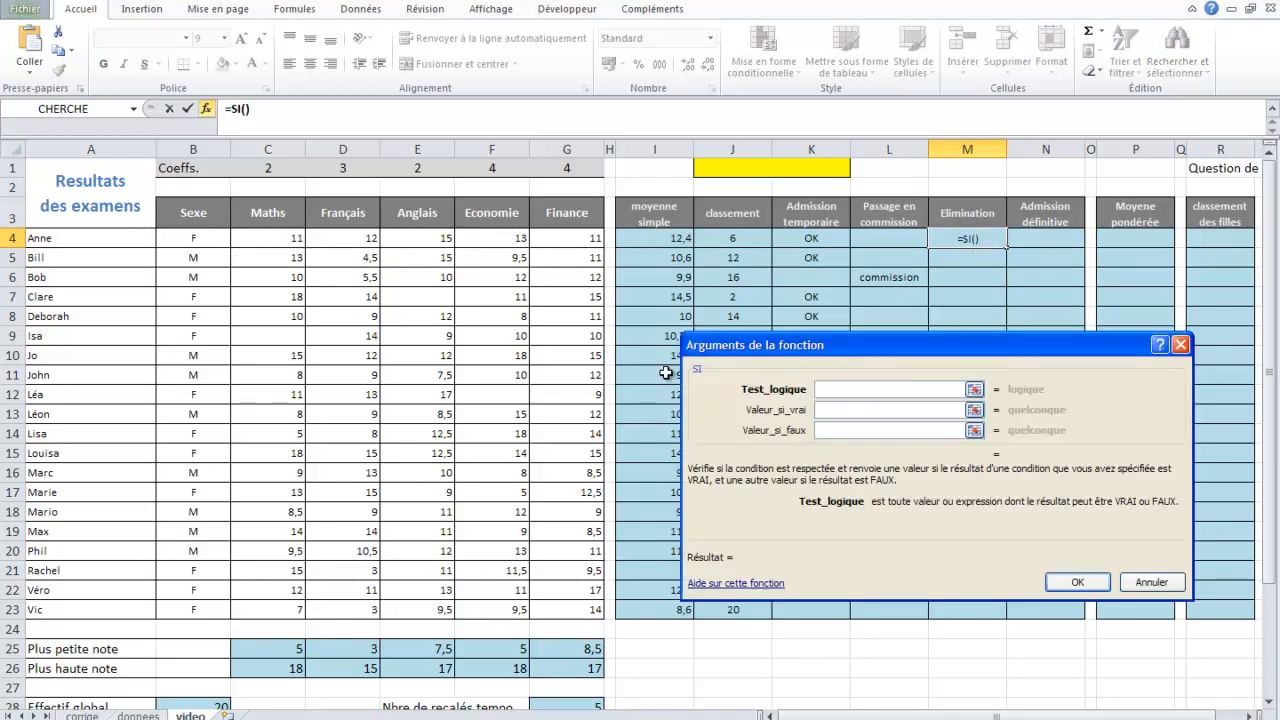
type("min(")
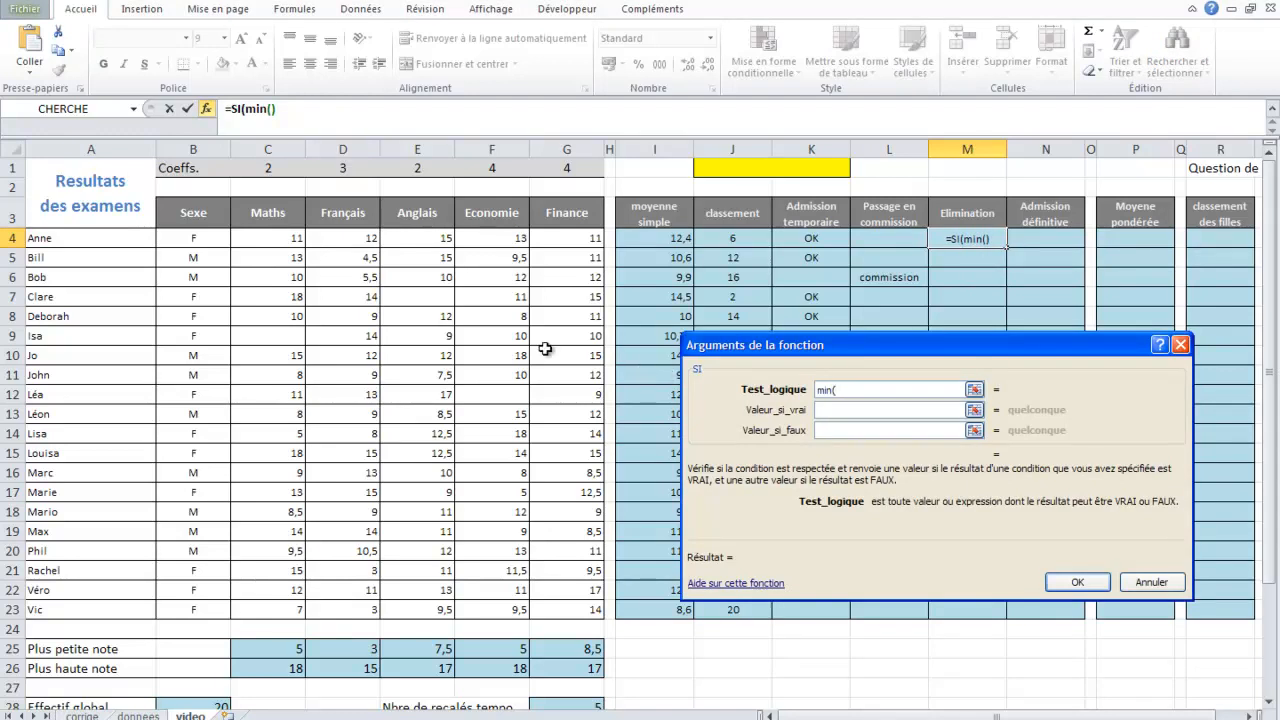
left_click_drag(277, 243, 576, 243)
type(")")
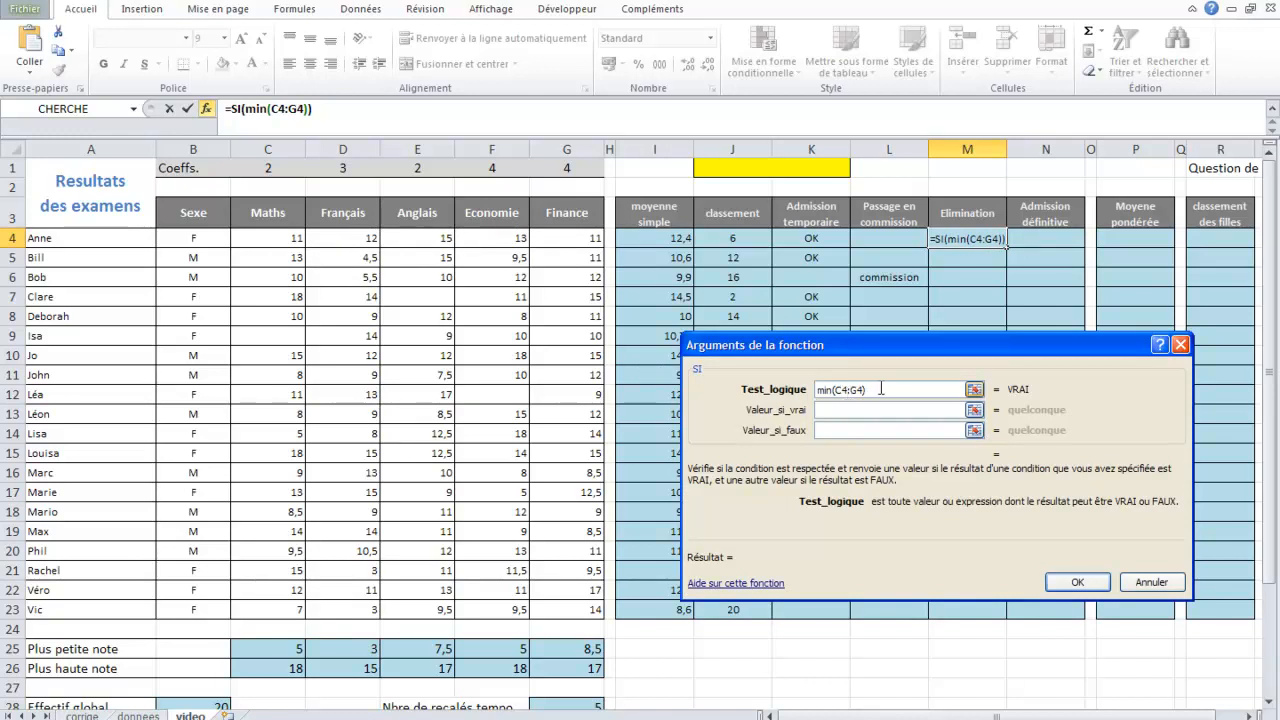
type("<5")
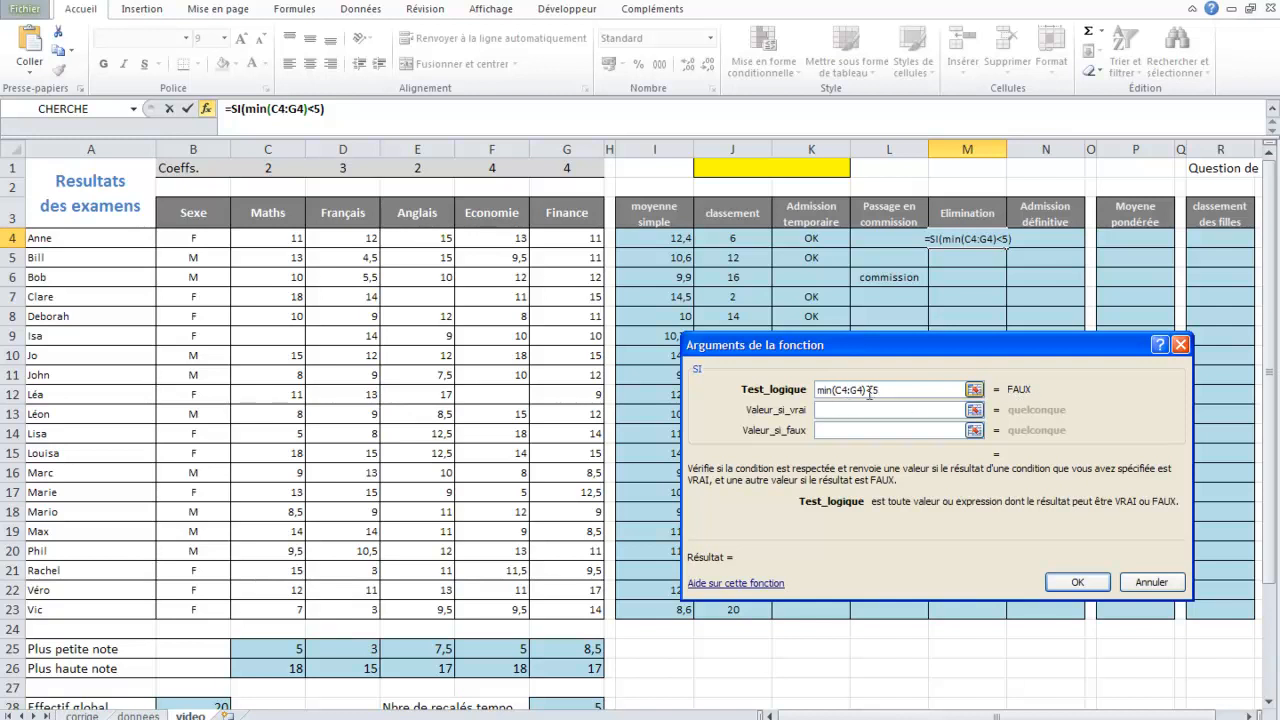
Set Valeur_si_vrai to "éliminé" and Valeur_si_faux to "" in the M4 formula and validate it
left_click(841, 409)
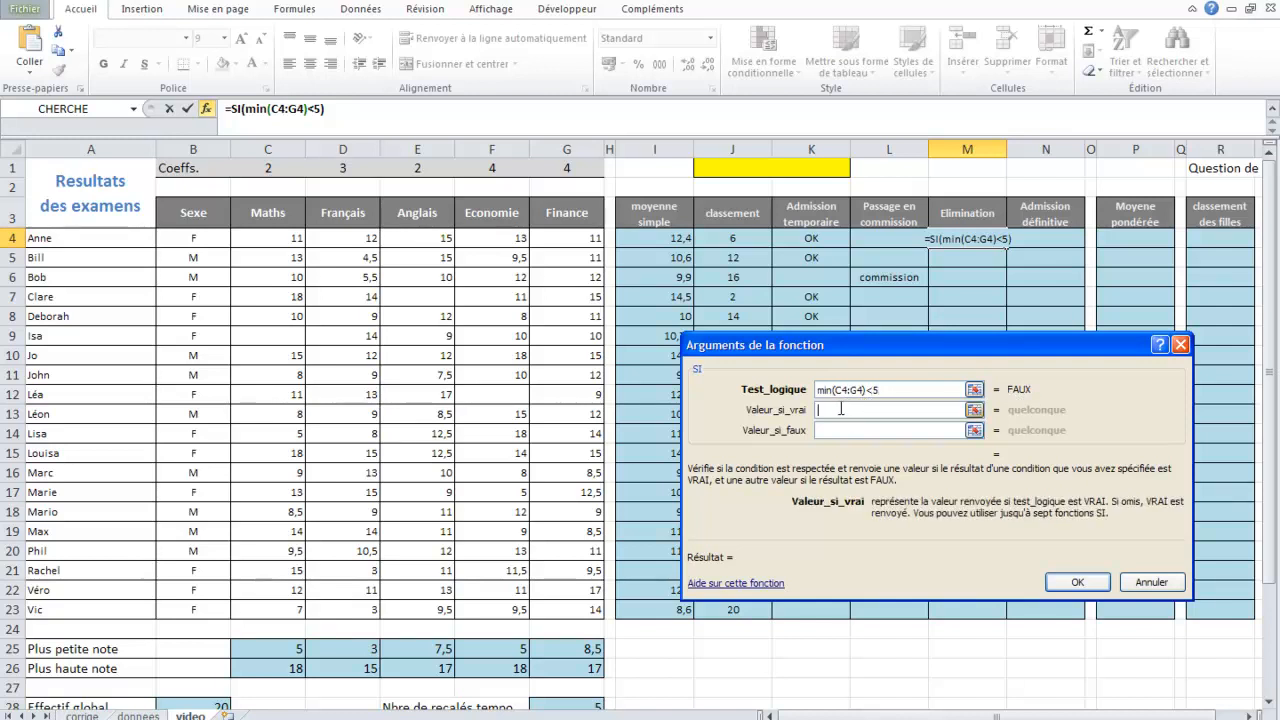
type("\"é")
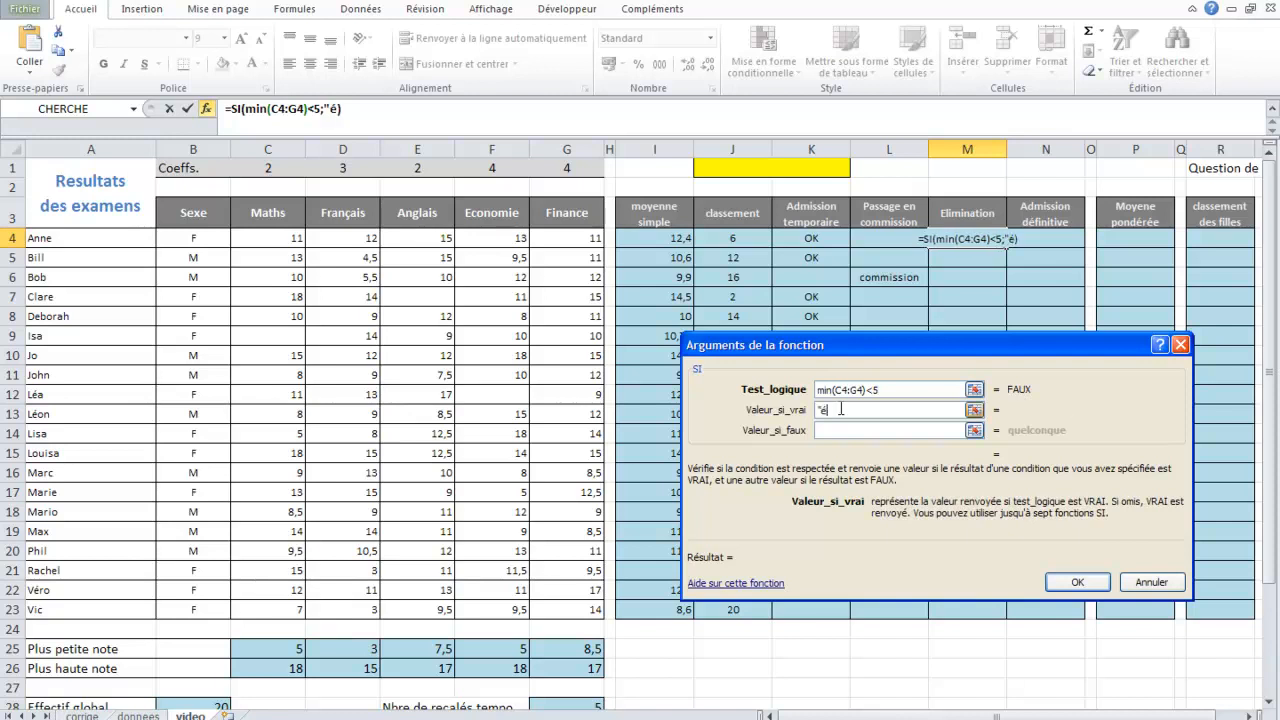
type("liminé\"")
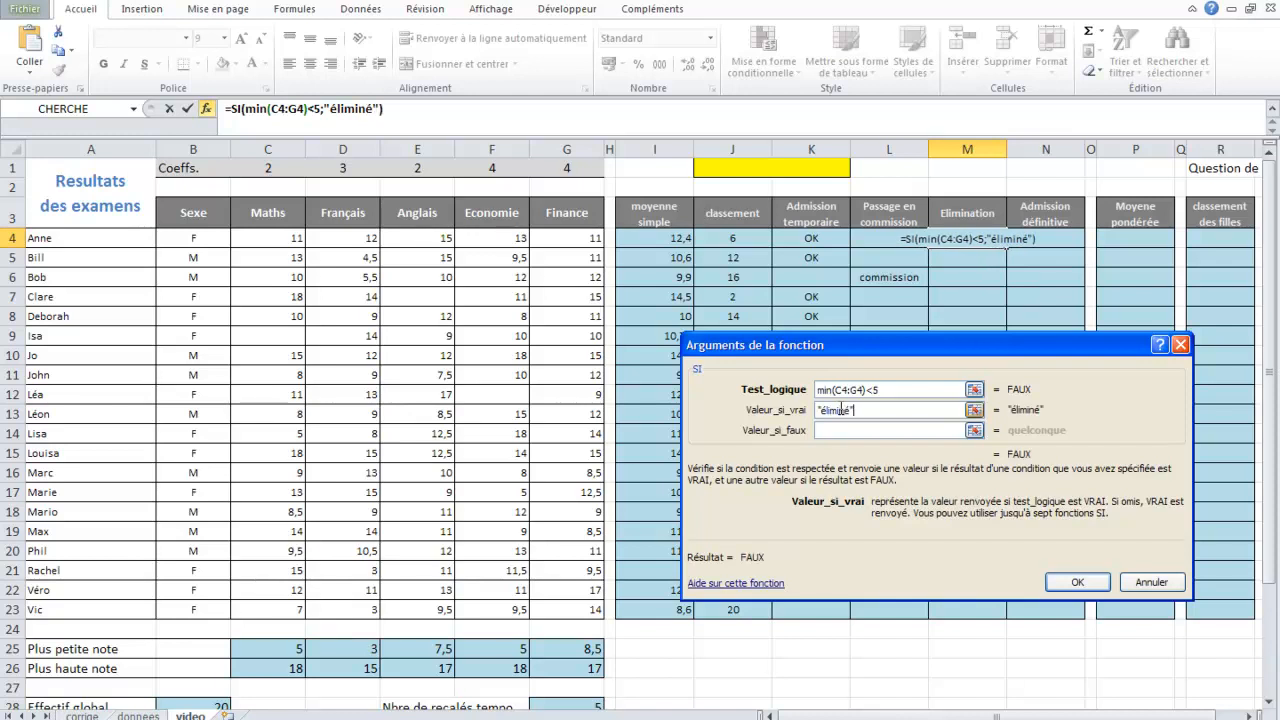
left_click(861, 429)
left_click(846, 431)
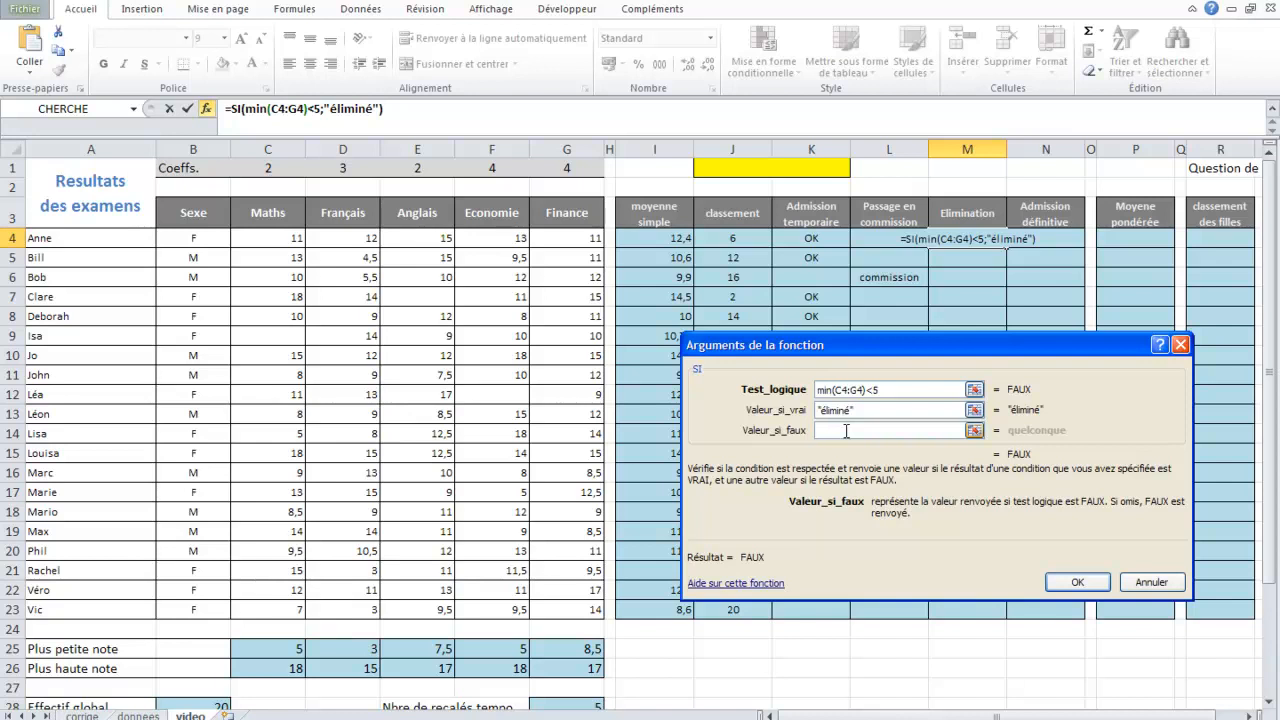
type("\"\"")
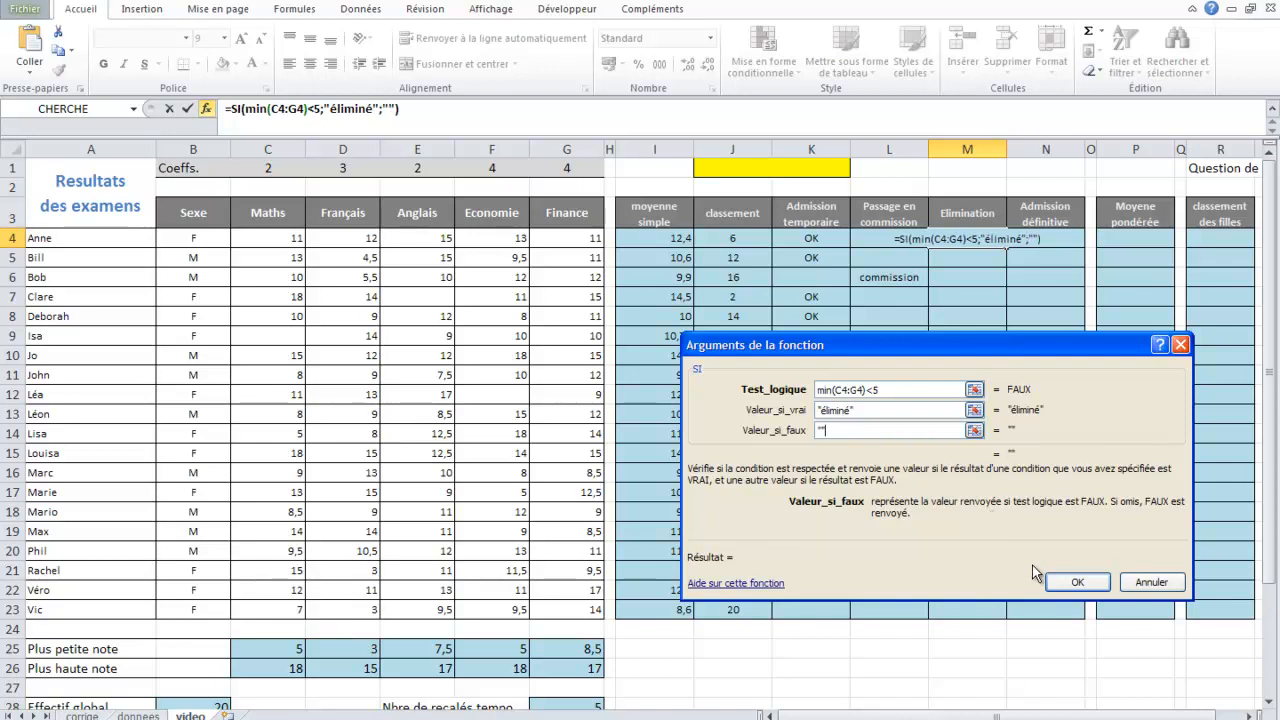
left_click(1077, 582)
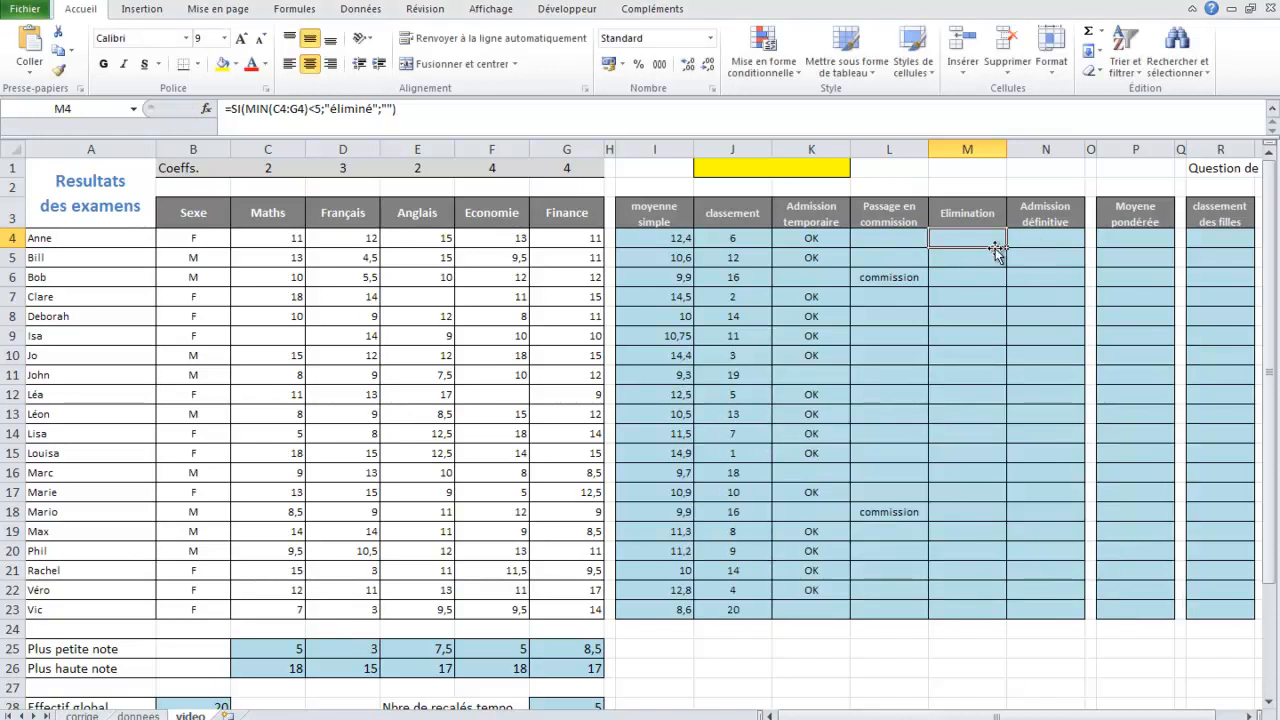
Fill the M4 formula down to M23 and check the elimination results against the Français grades in rows 21, 23 and 5
left_click_drag(1007, 247, 990, 624)
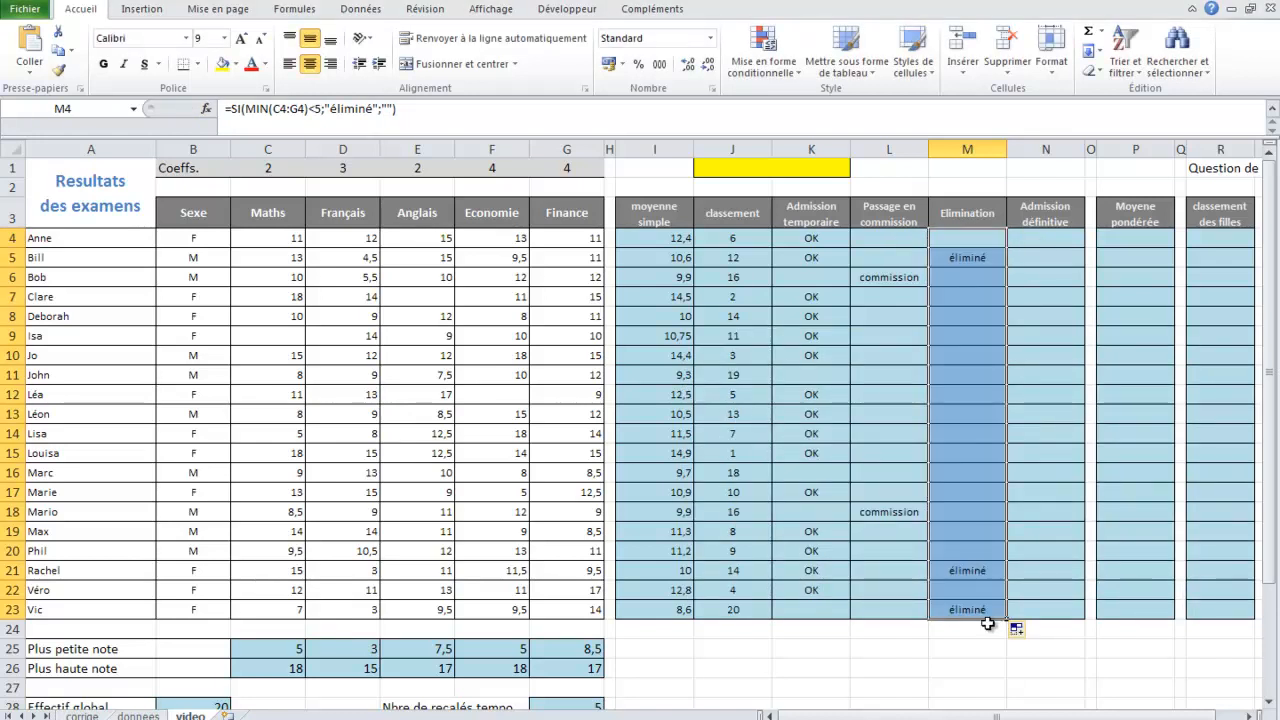
left_click(967, 570)
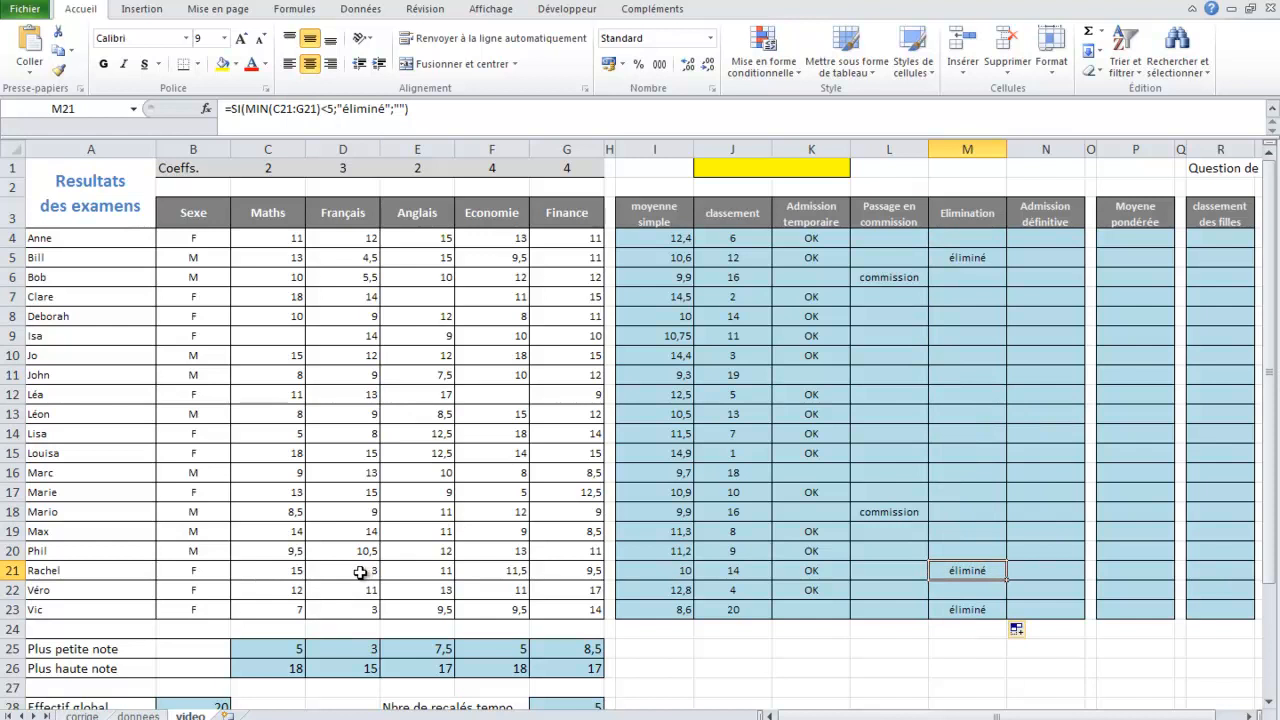
left_click(358, 609)
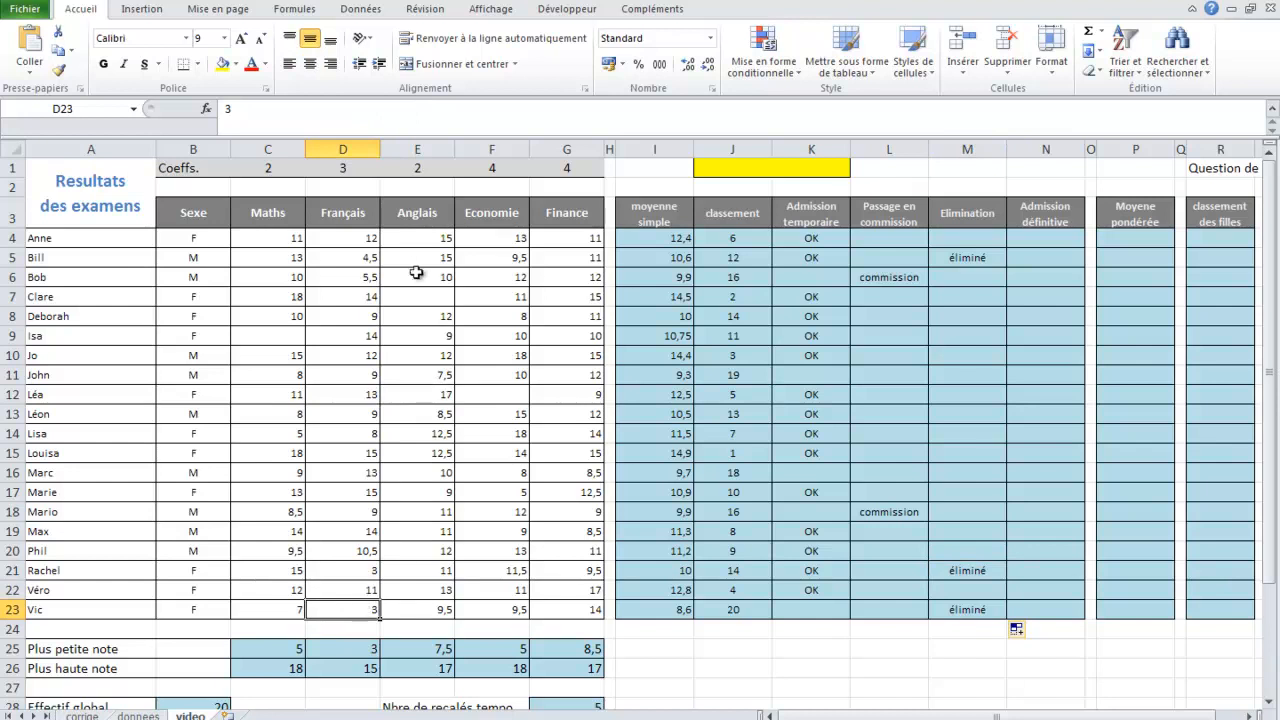
left_click(362, 258)
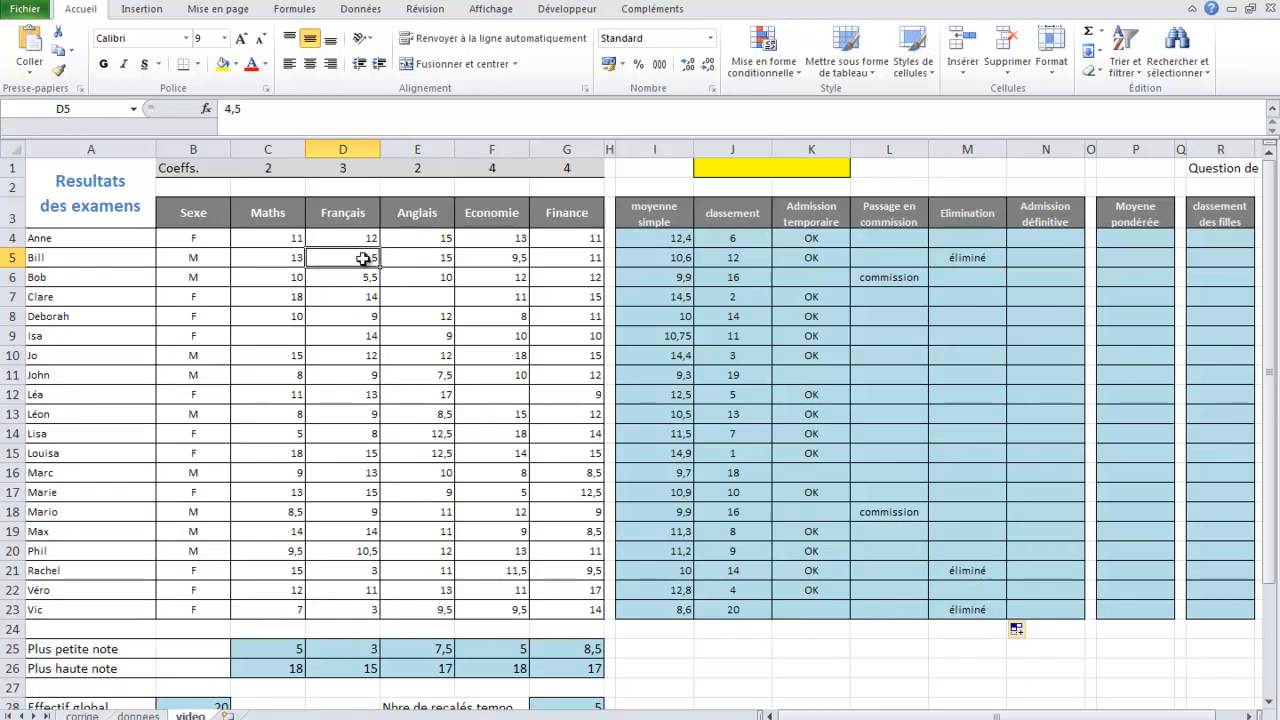
Start an SI formula in N4 for Admission définitive, with K4="OK" as the logical test
left_click(1022, 238)
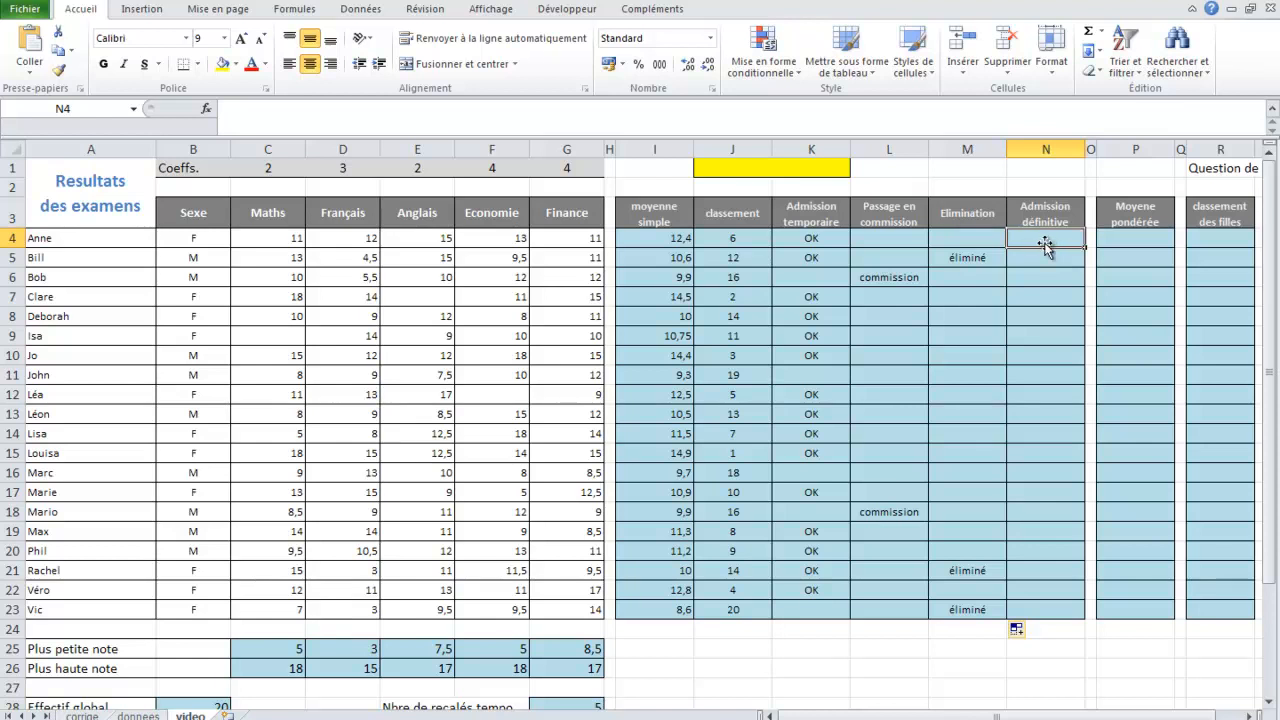
left_click(816, 240)
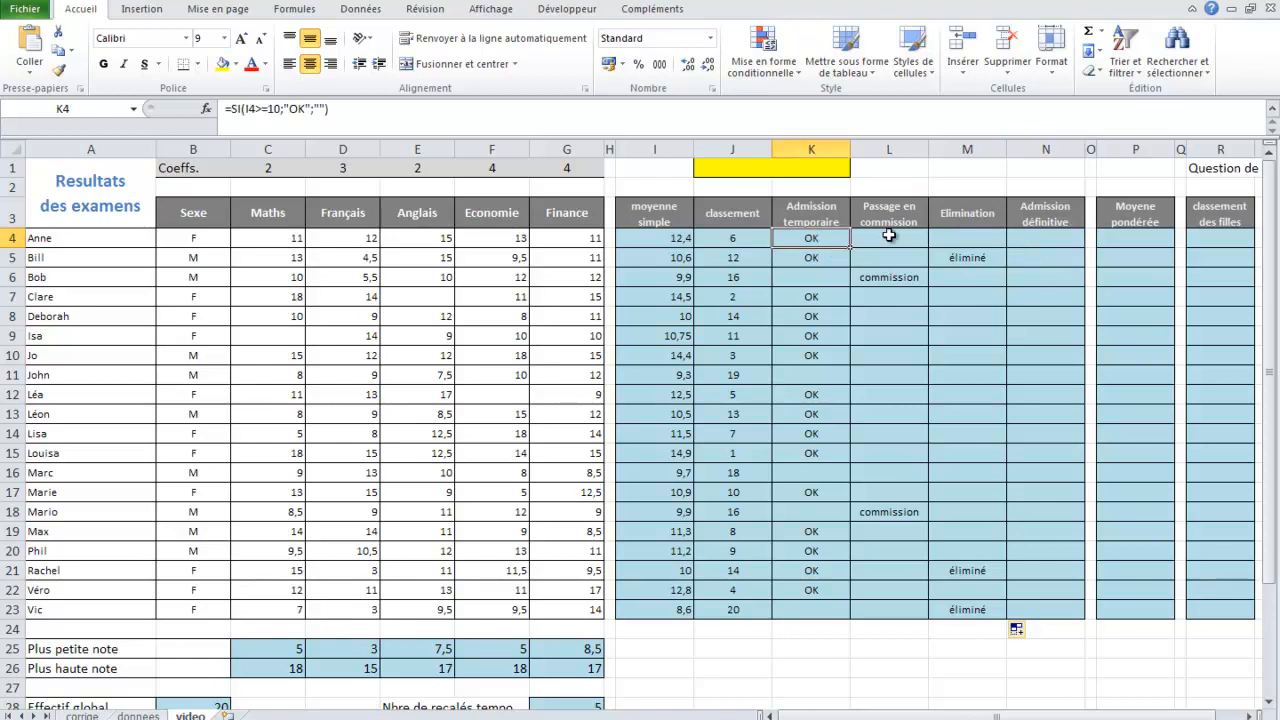
left_click(962, 238)
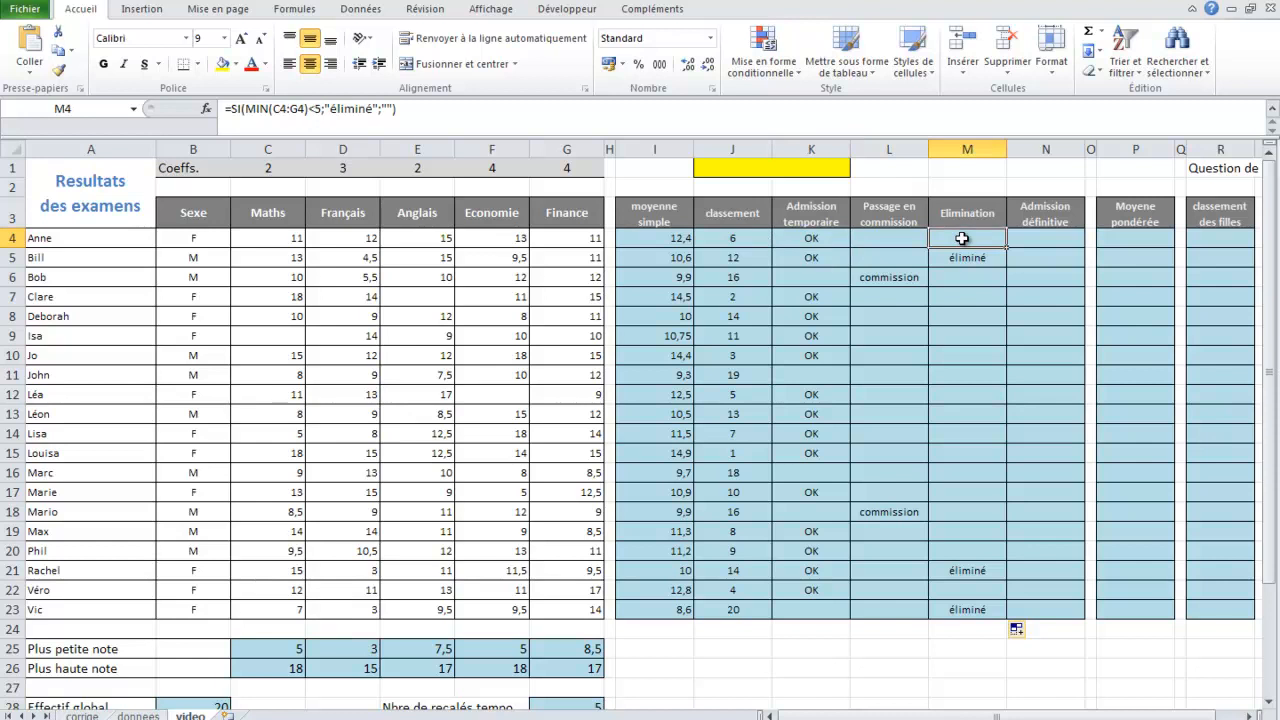
left_click(1034, 236)
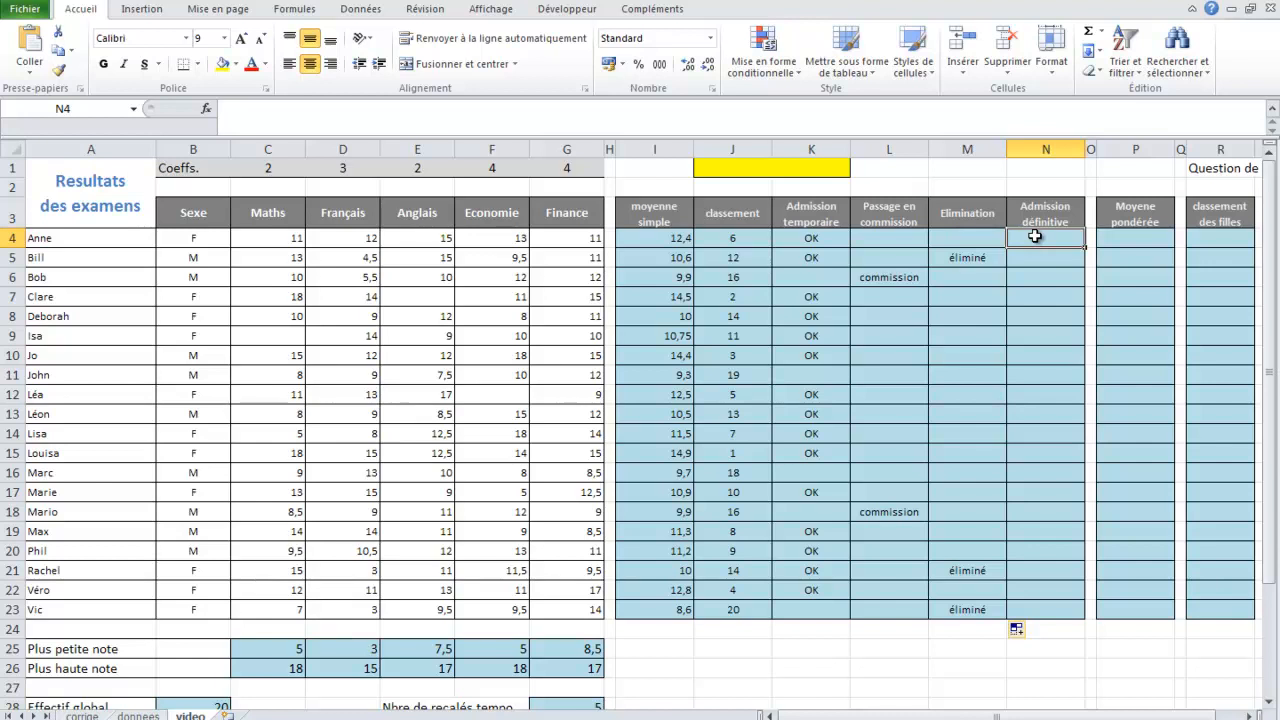
type("=")
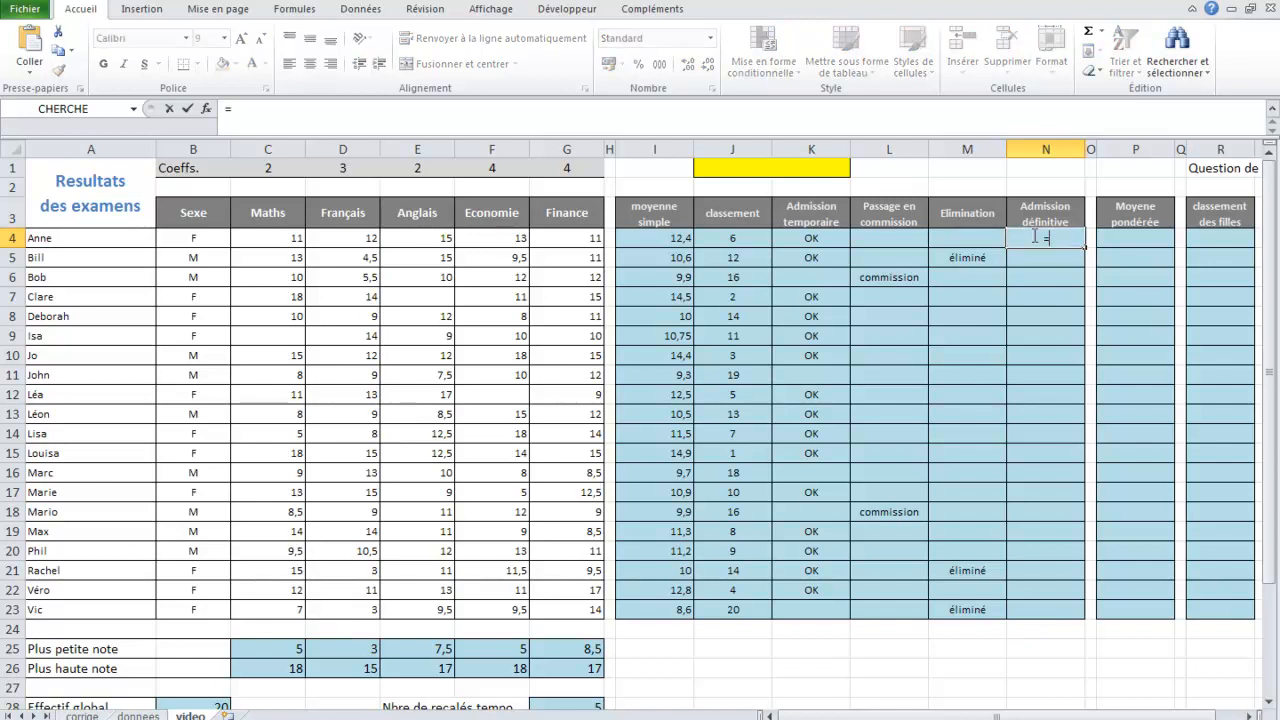
type("si(")
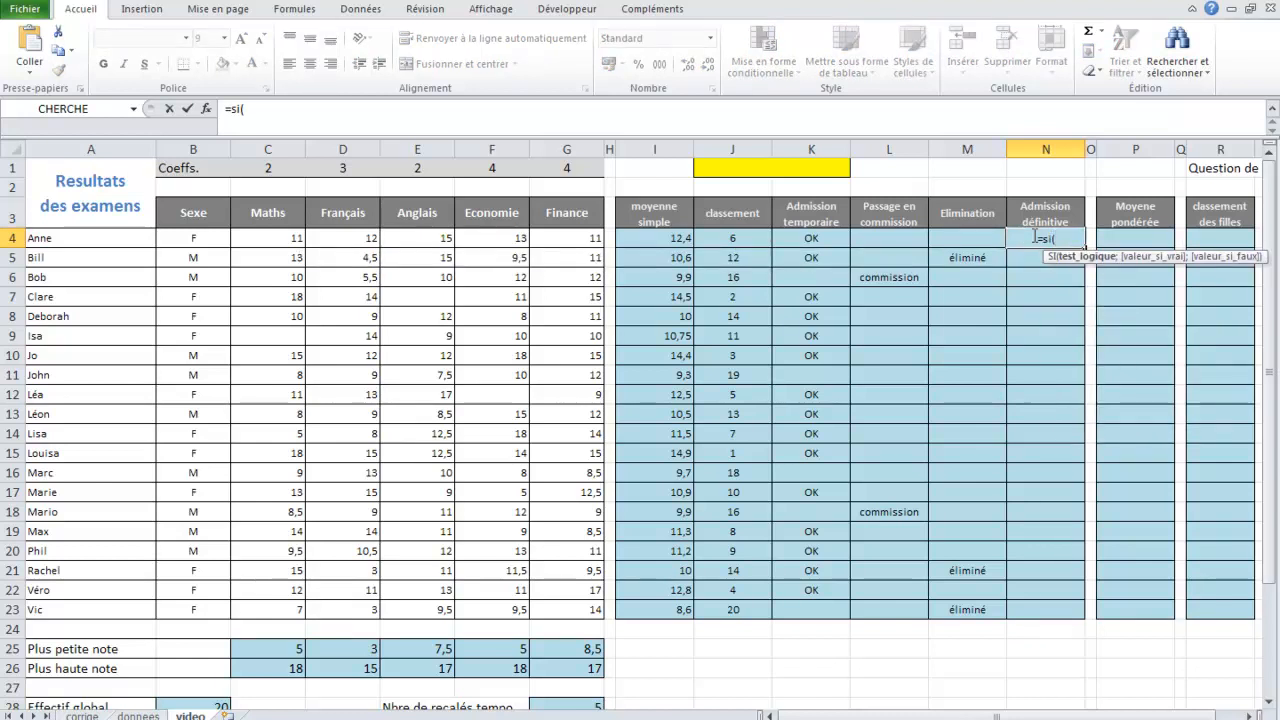
left_click(821, 239)
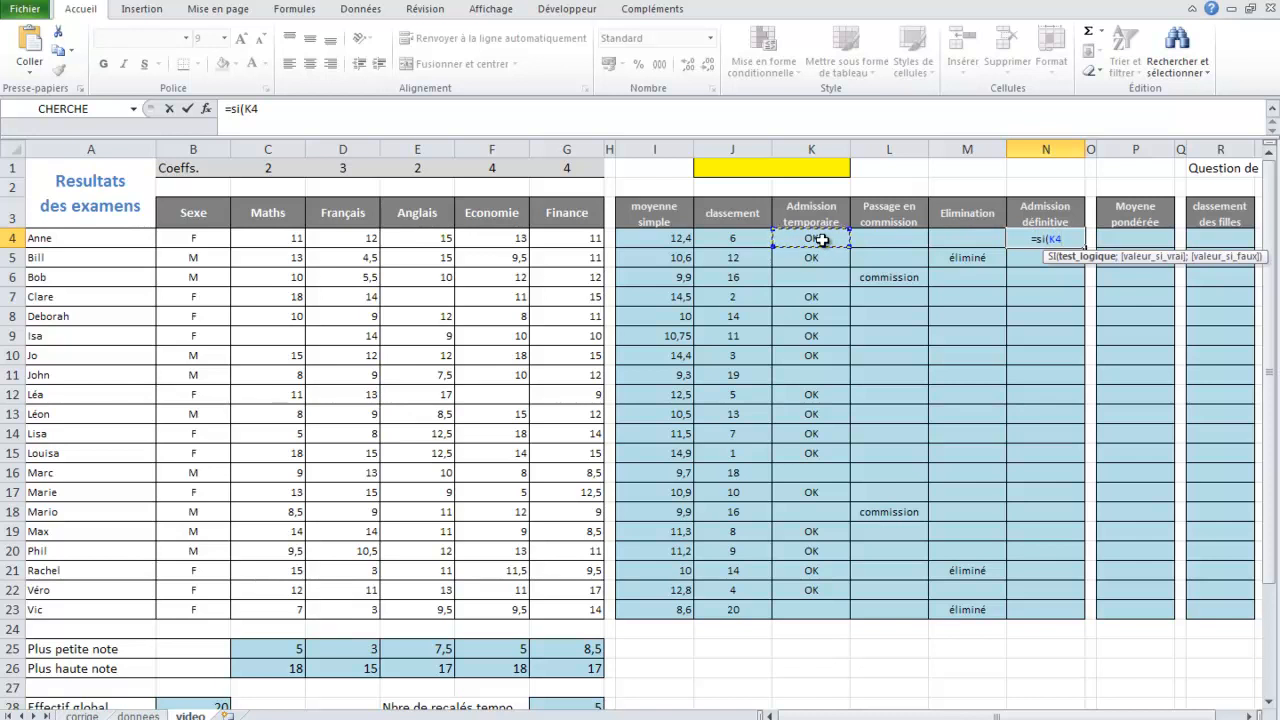
type("=\"OK\"")
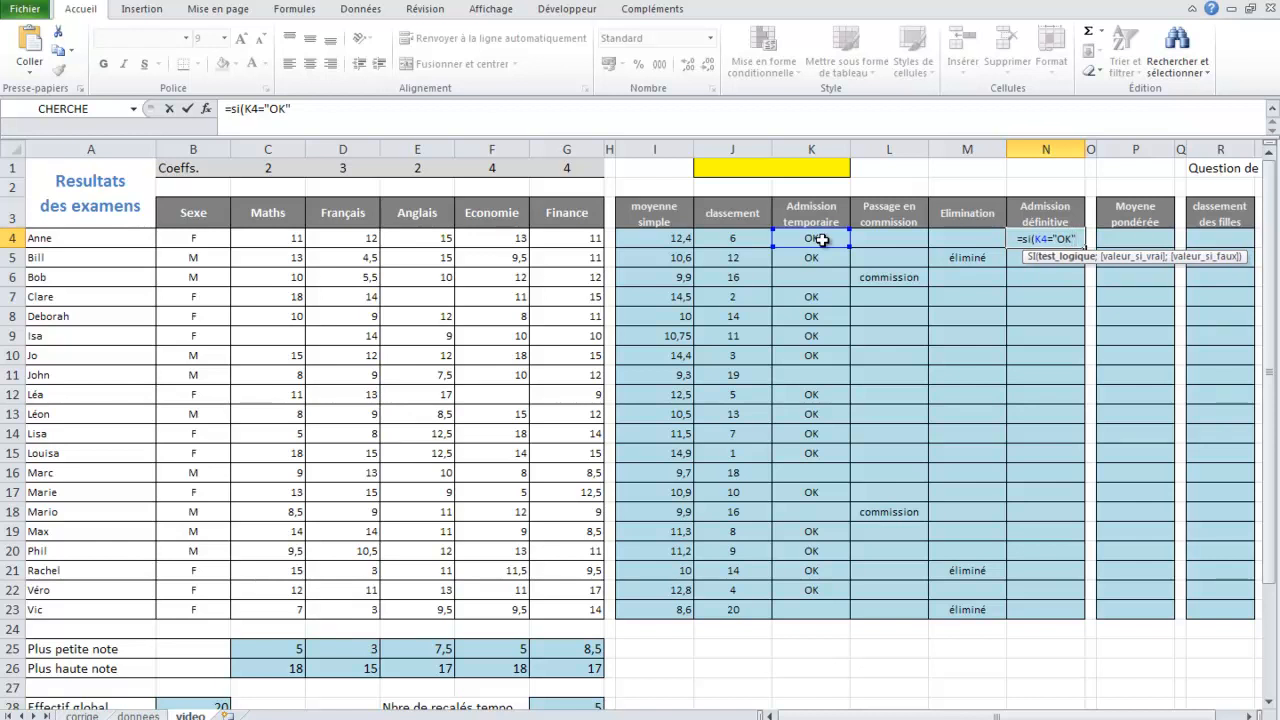
type(";")
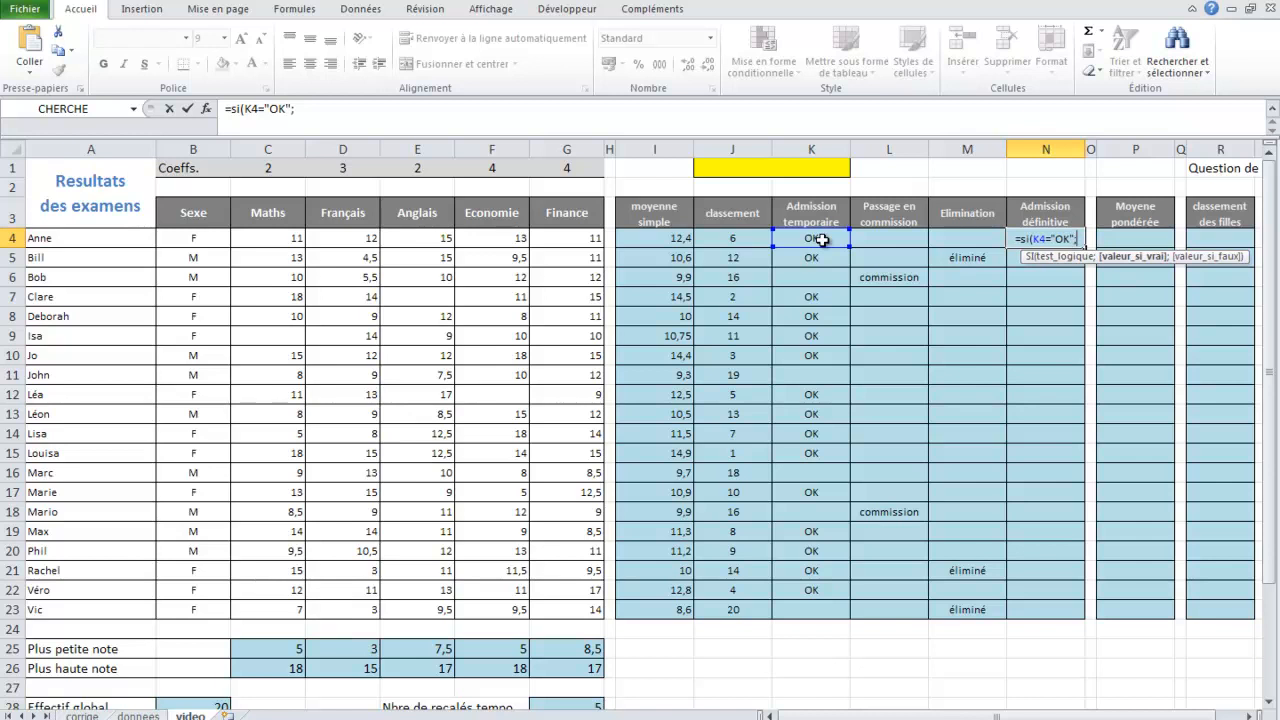
Nest a second SI as the true value of the N4 formula, testing M4="" and returning "Passage OK" when true
type("si(")
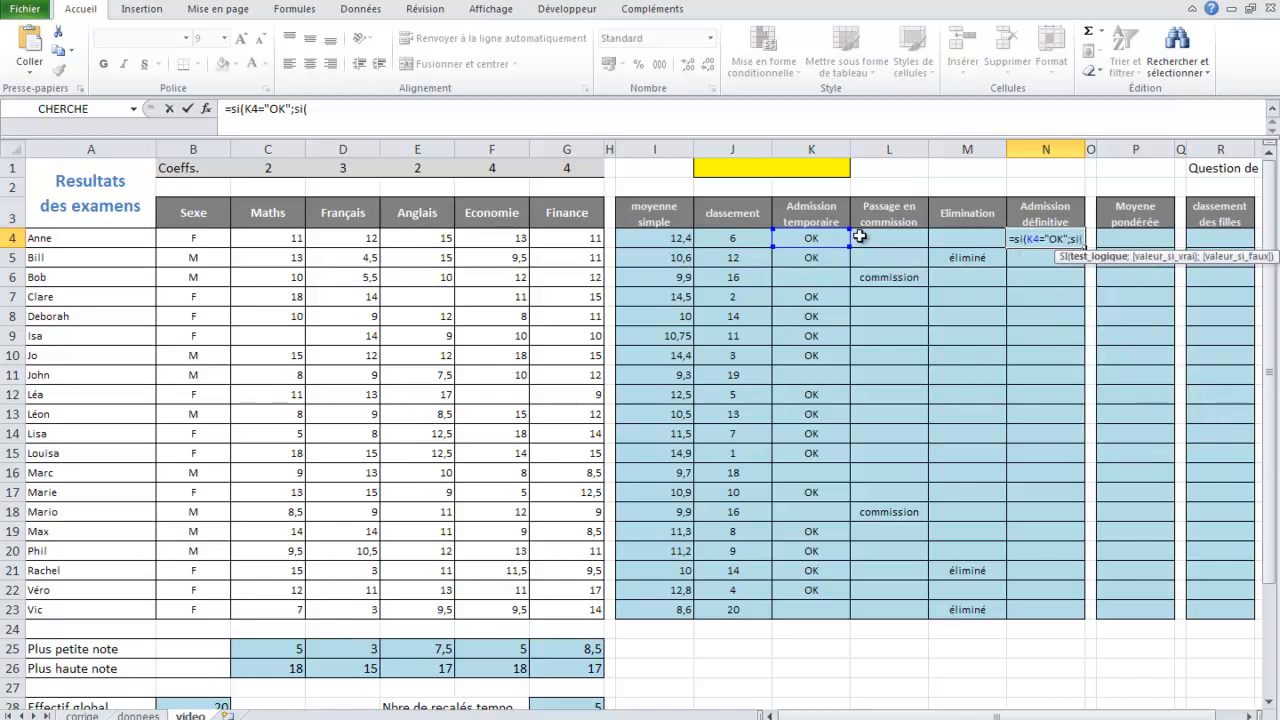
left_click(937, 237)
type("=\"\"")
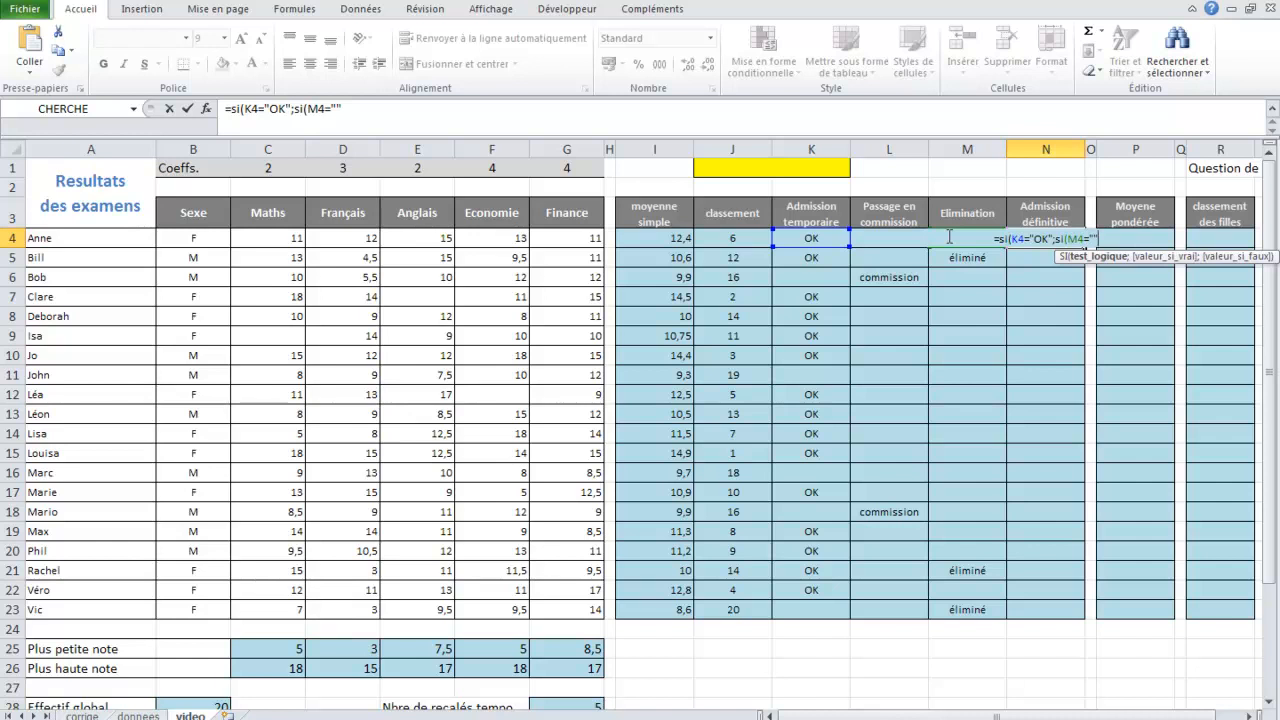
type(";")
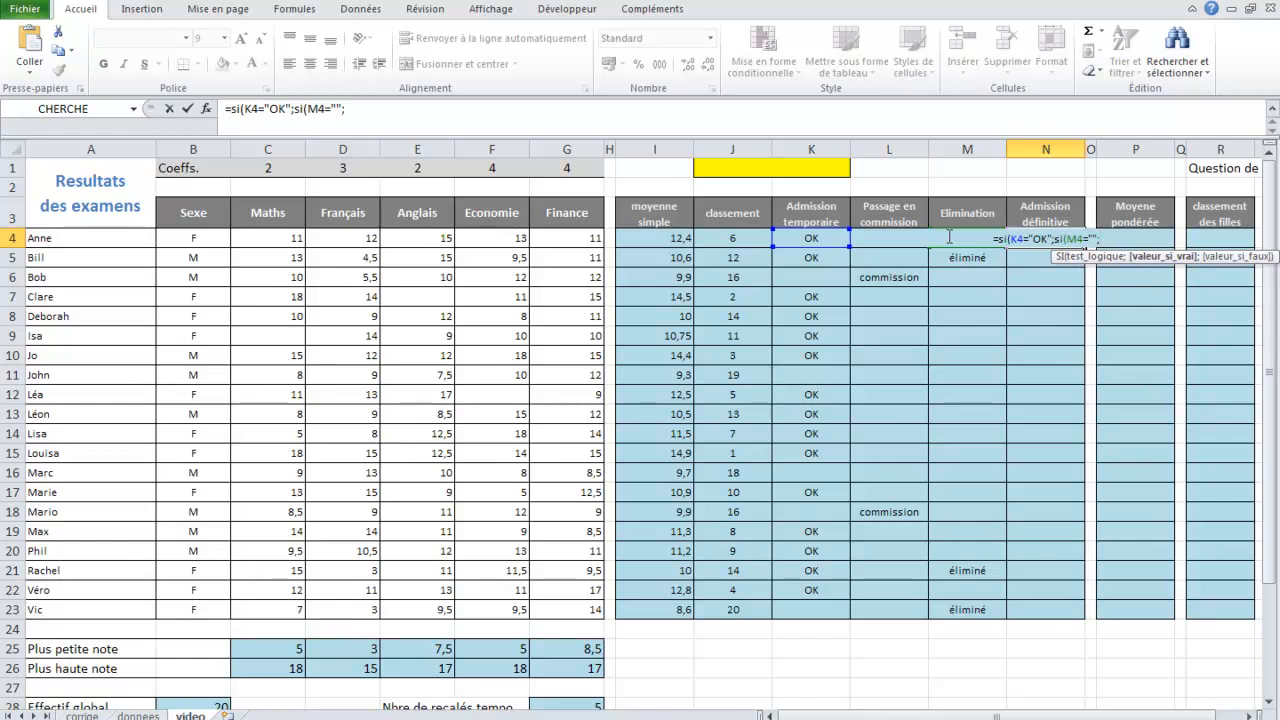
type("\"Passage")
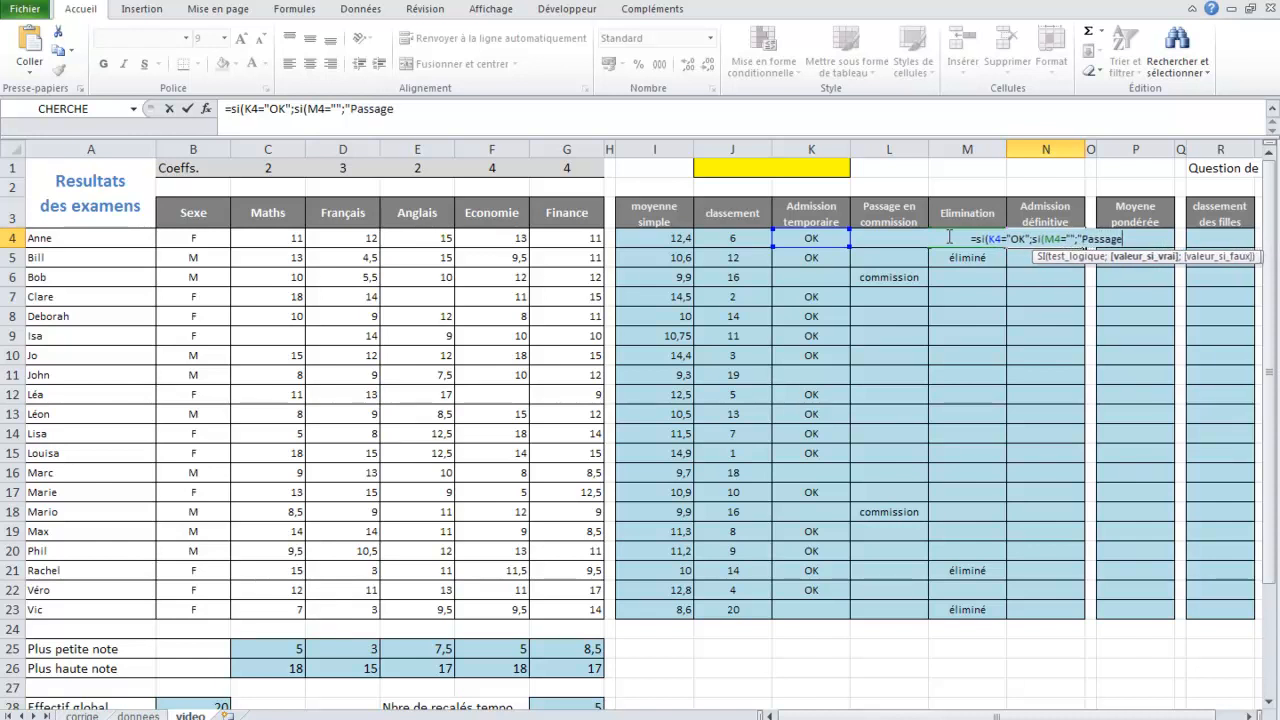
type(" OK\"")
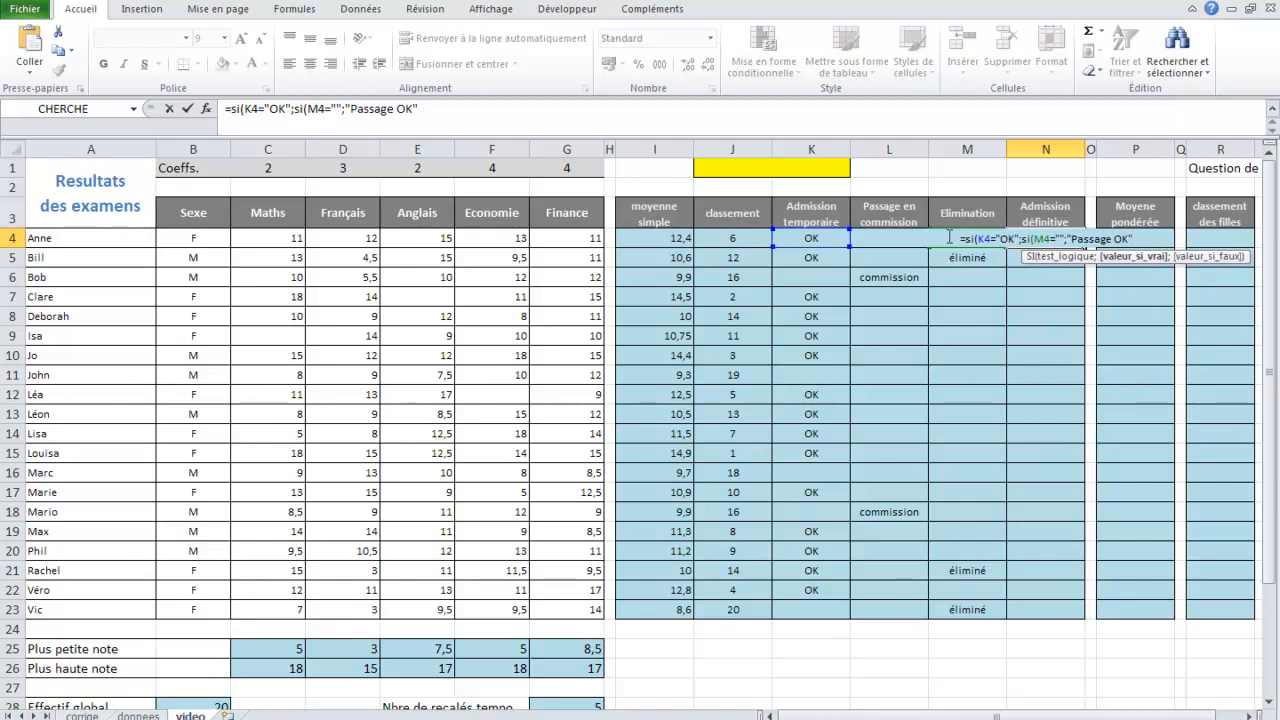
Set the false value of both the nested and the outer SI in N4 to "" and close both functions
type(";")
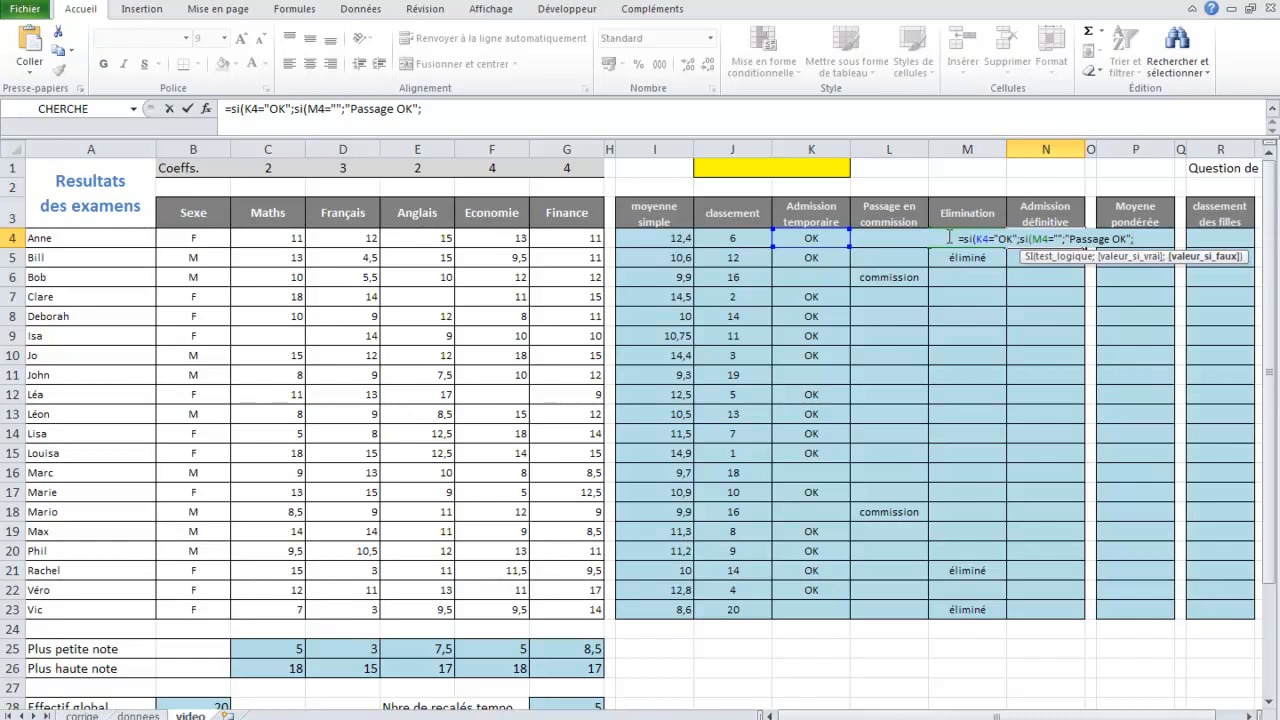
type("\"\"")
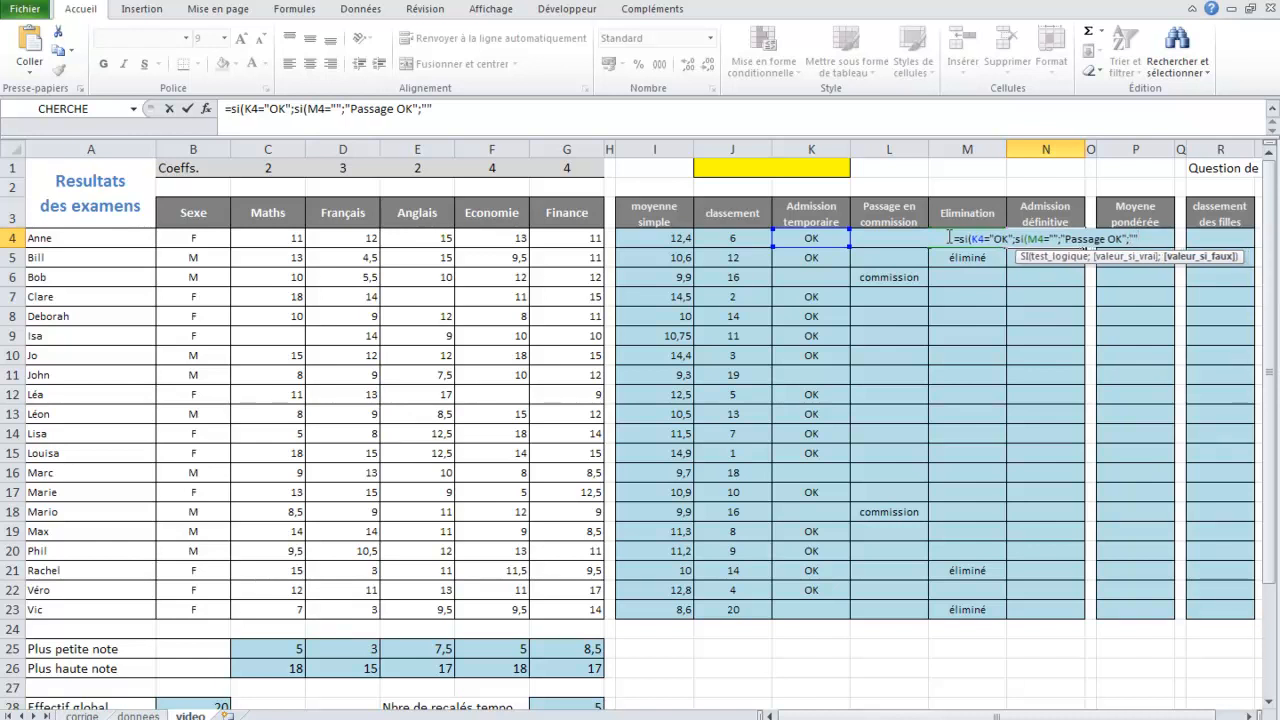
type("))")
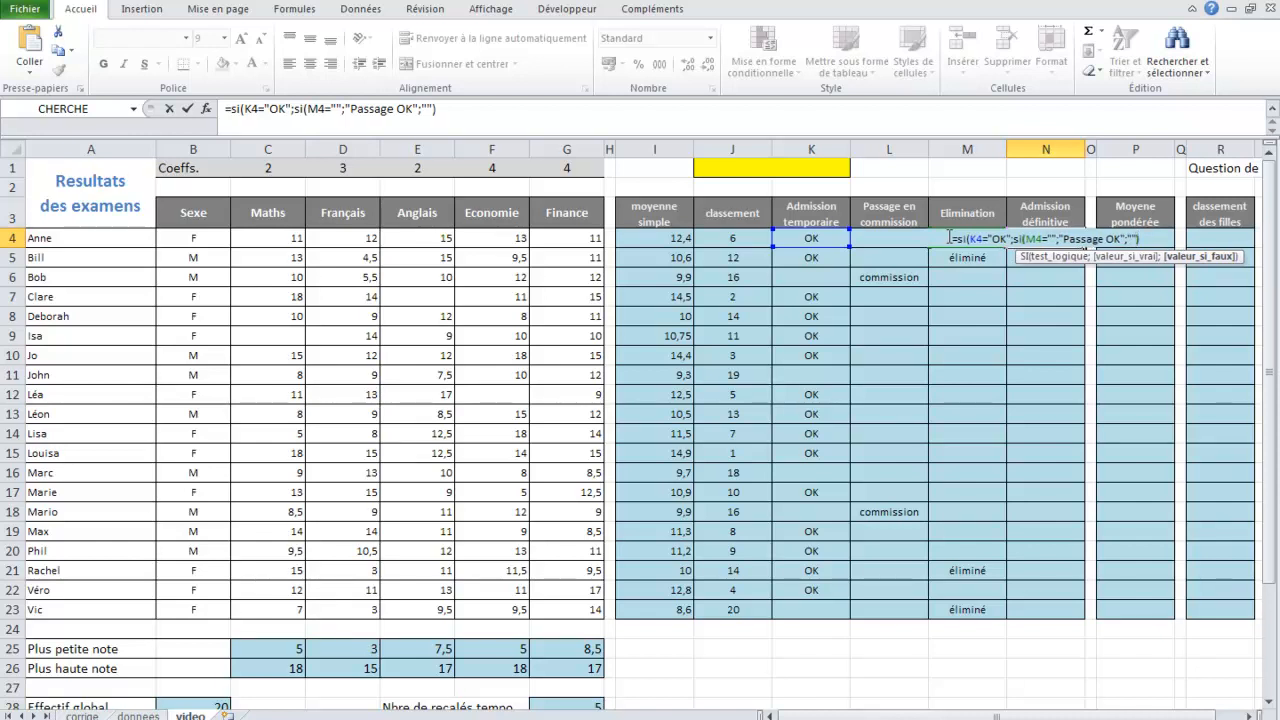
type(";")
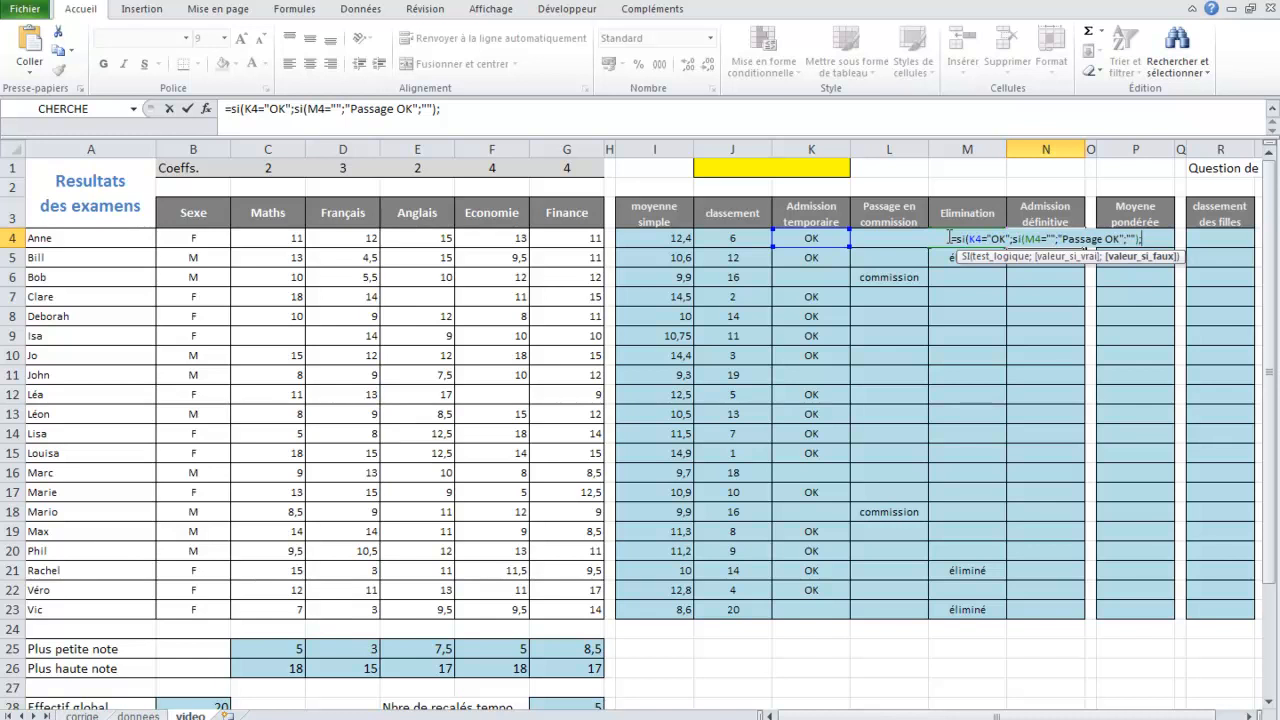
type("\"\")")
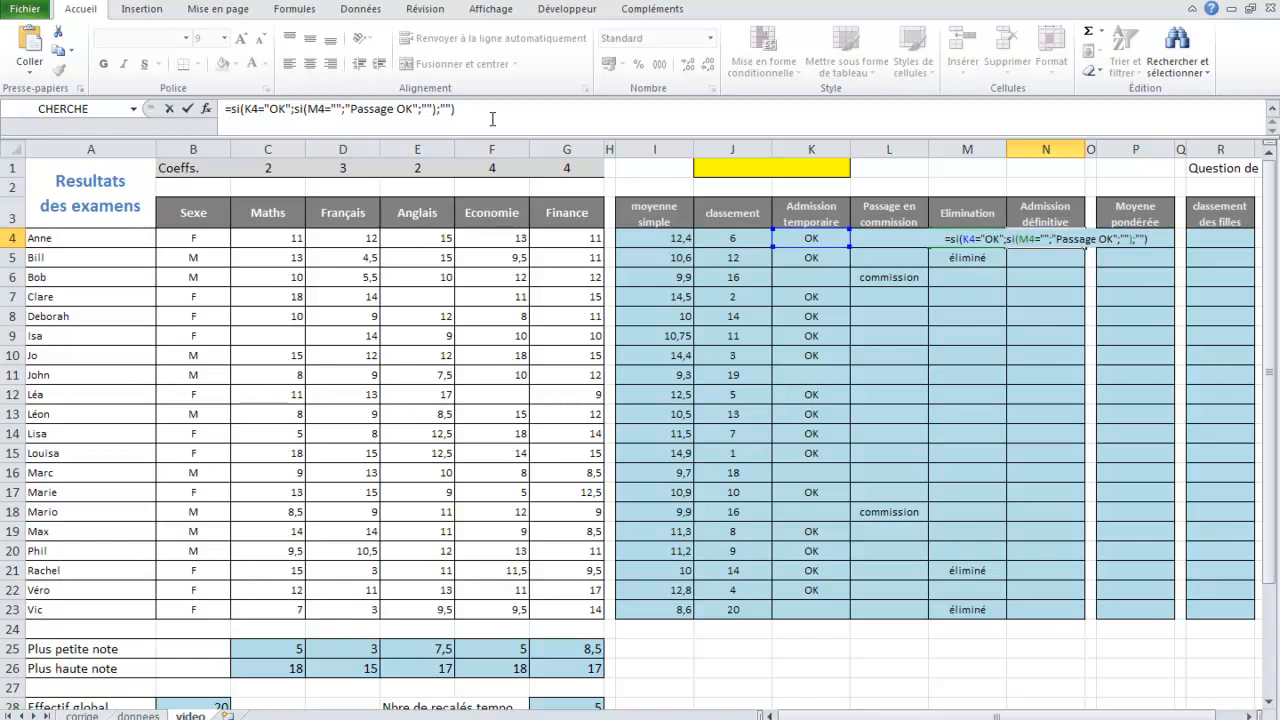
Review the function arguments of the outer SI and the nested SI in N4, and validate the formula
left_click(205, 110)
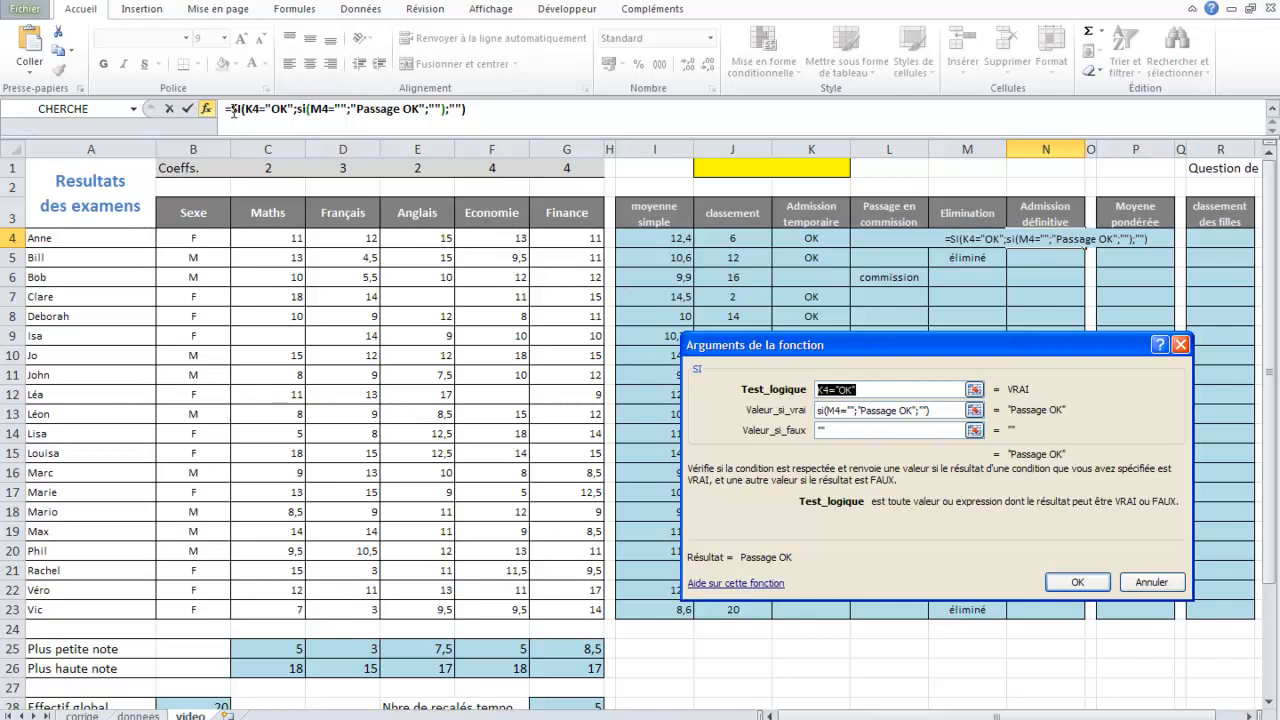
left_click(234, 108)
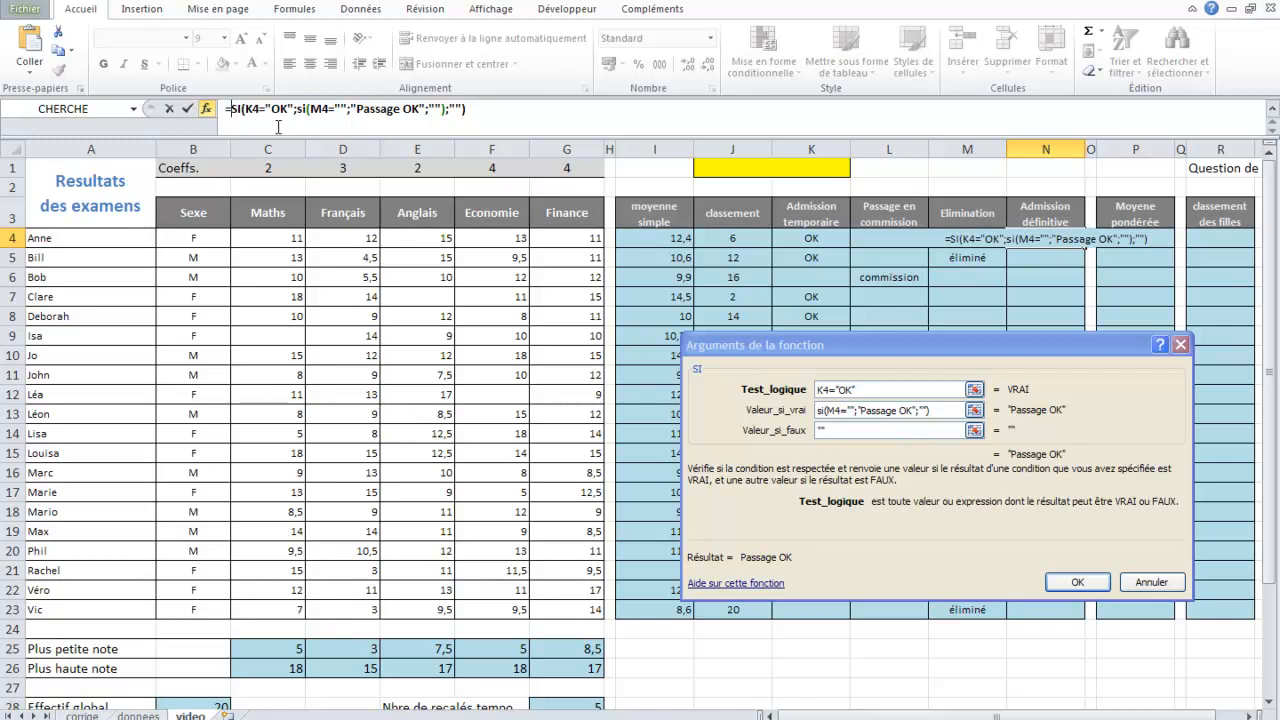
left_click(237, 108)
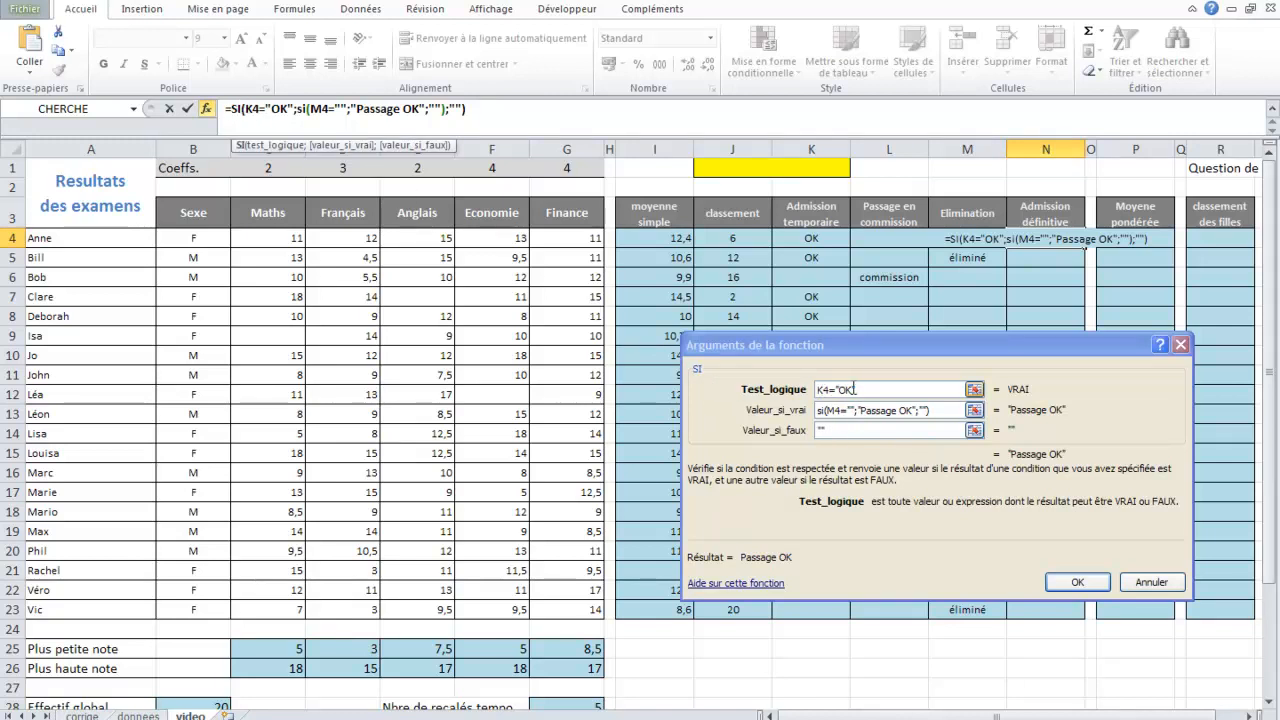
left_click(295, 108)
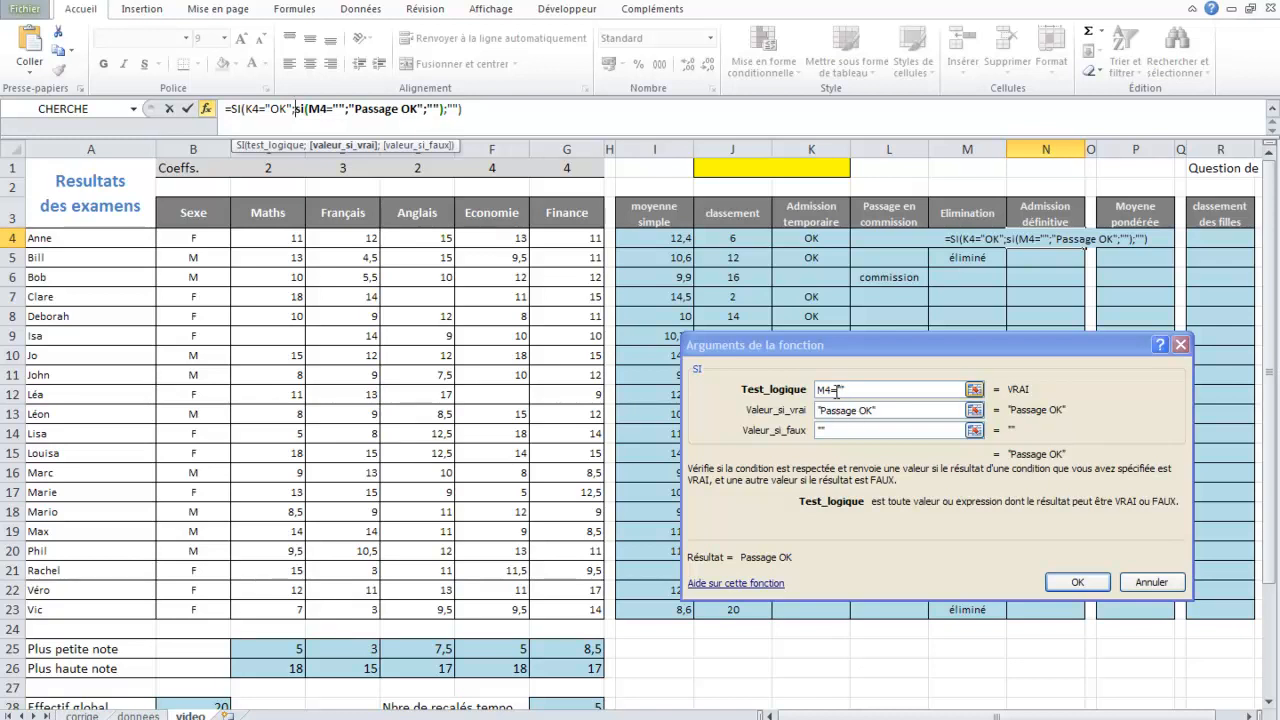
left_click(188, 109)
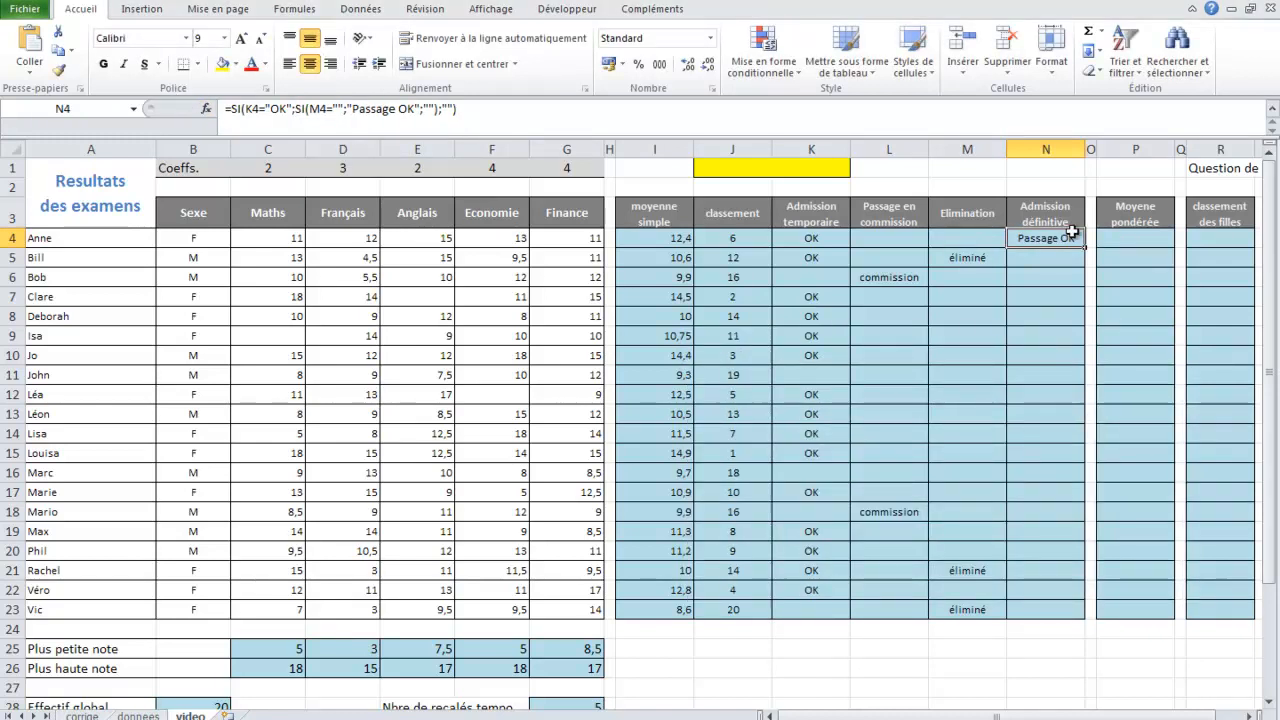
Fill the N4 formula down to N23 and check the final admissions against the temporary admissions in K4, K5 and K7
left_click_drag(1085, 250, 1096, 628)
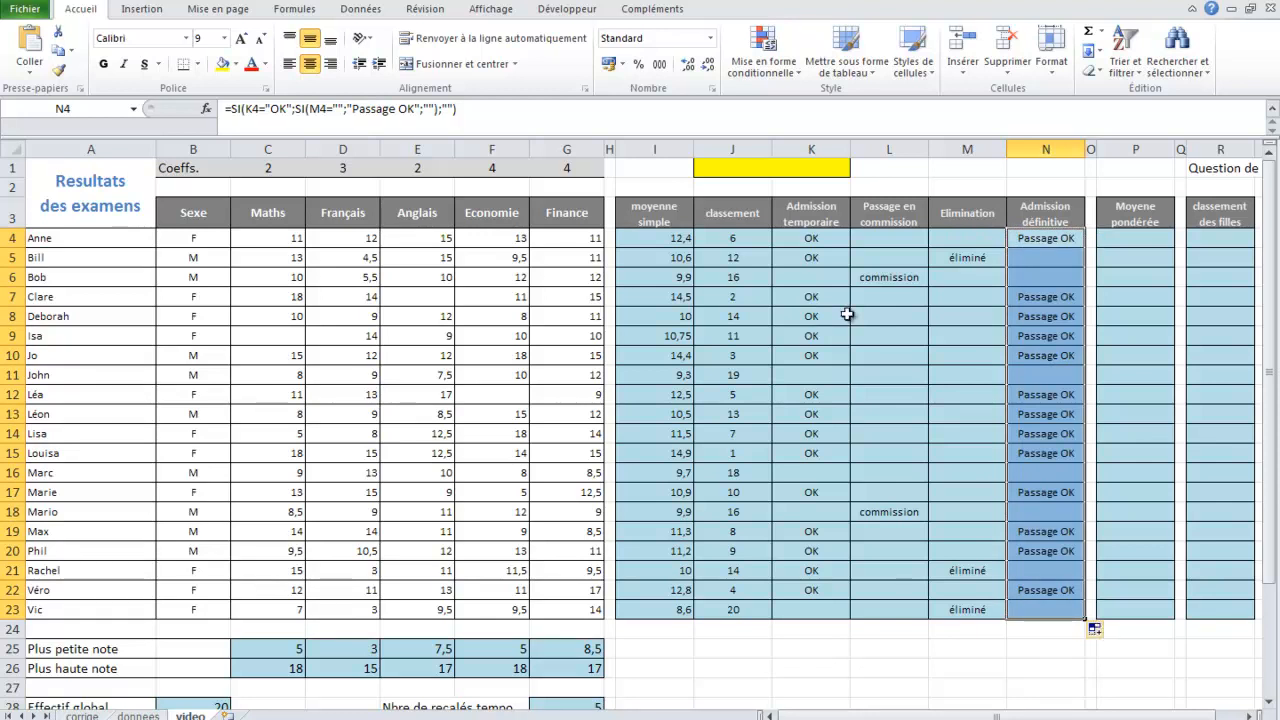
left_click(808, 240)
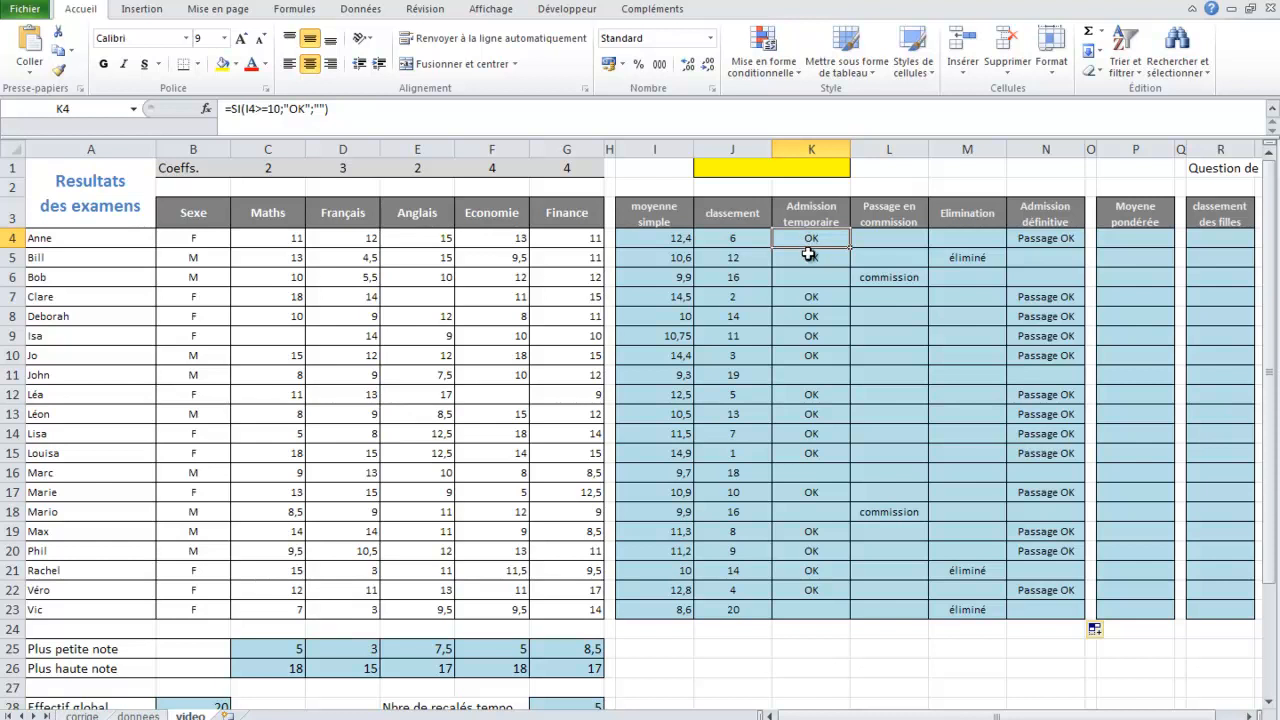
left_click(808, 259)
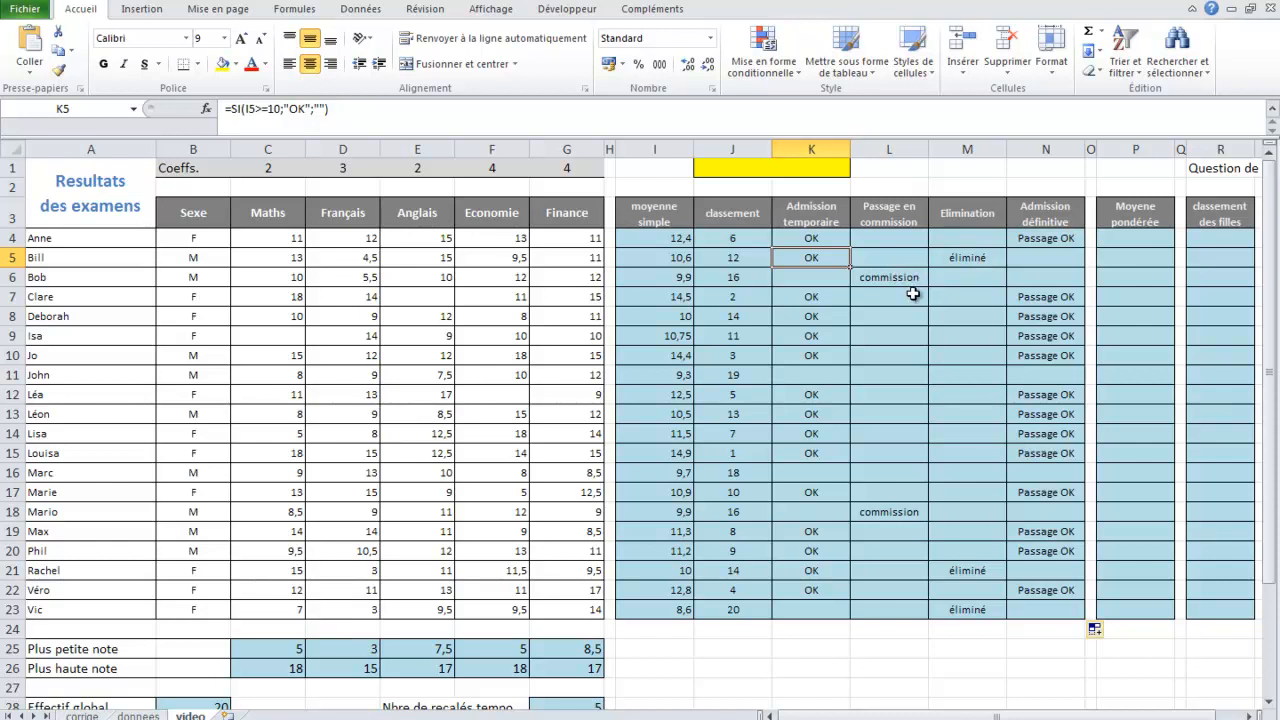
left_click(791, 302)
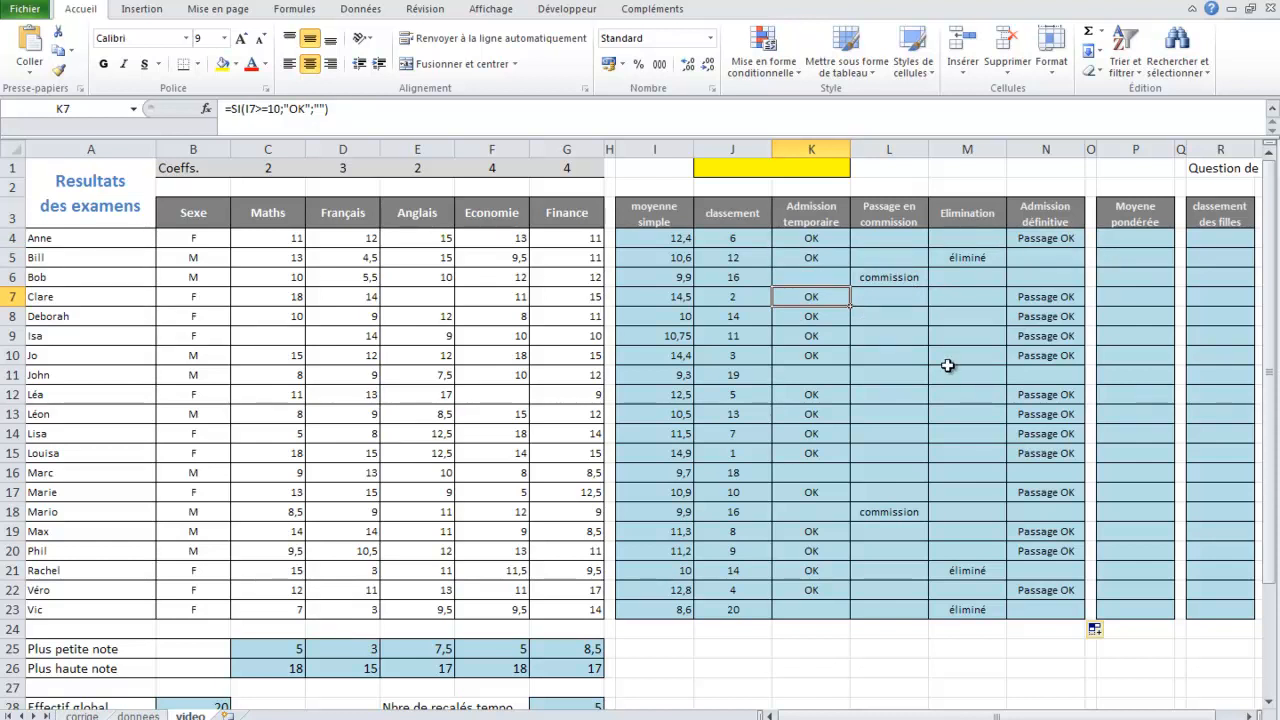
left_click(1043, 240)
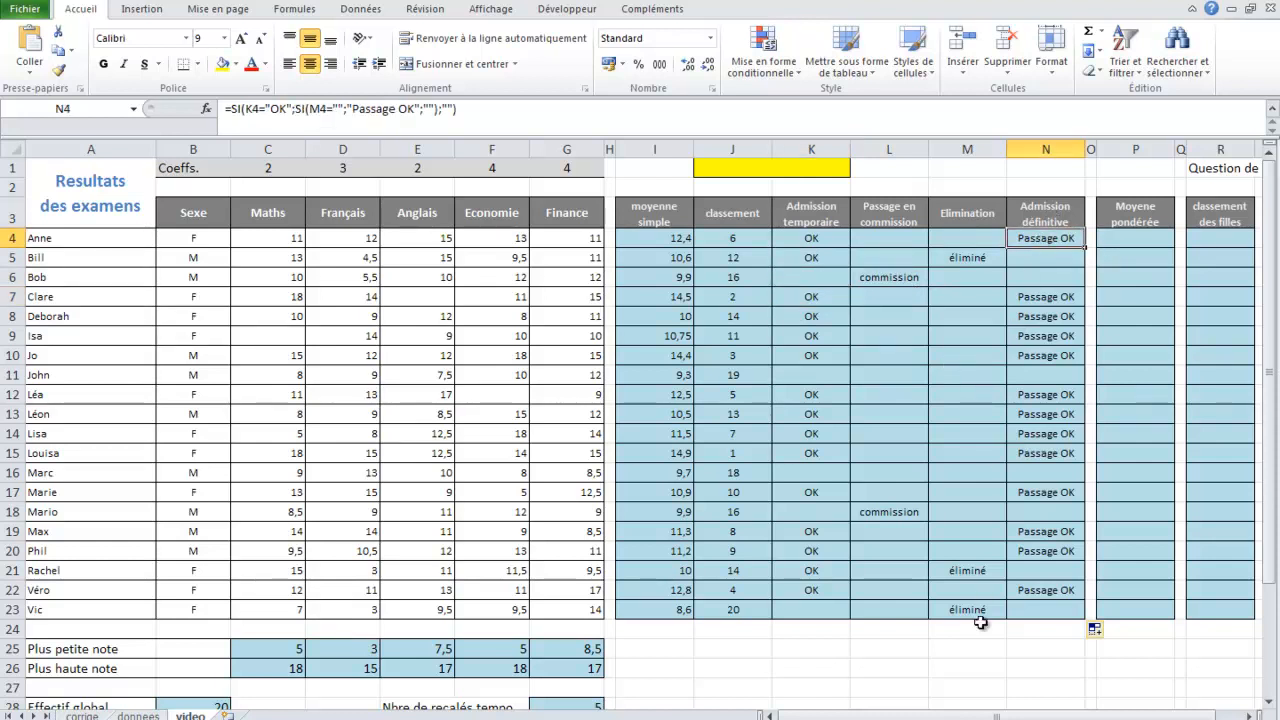
left_click(1028, 645)
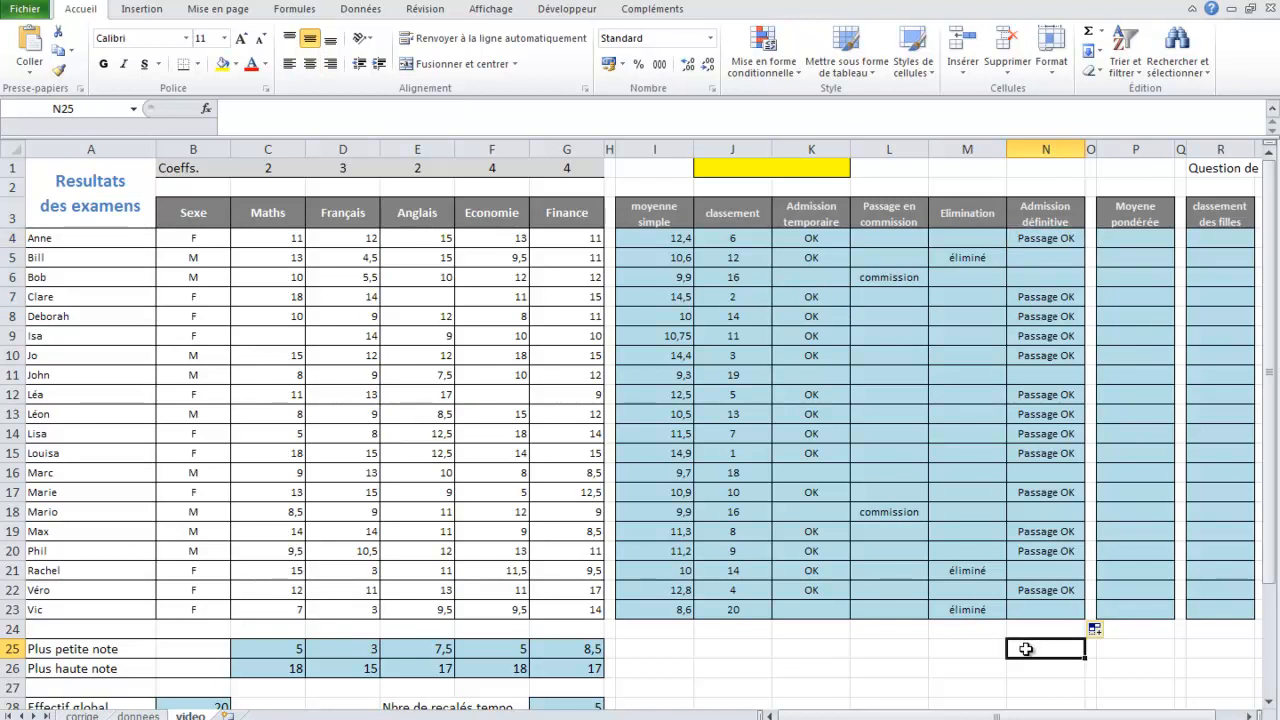
Start a SI formula in N25 with the logical test ET(K4="OK";M4="")
type("=si(")
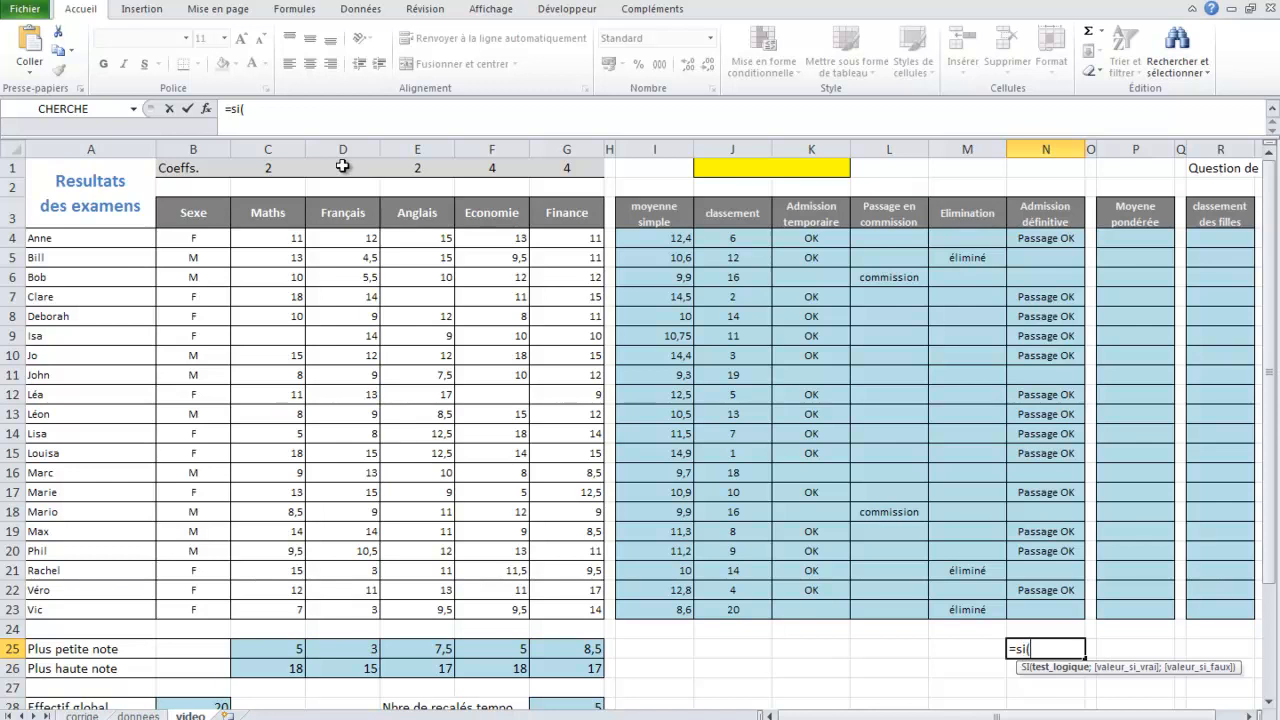
left_click(206, 110)
type("et(")
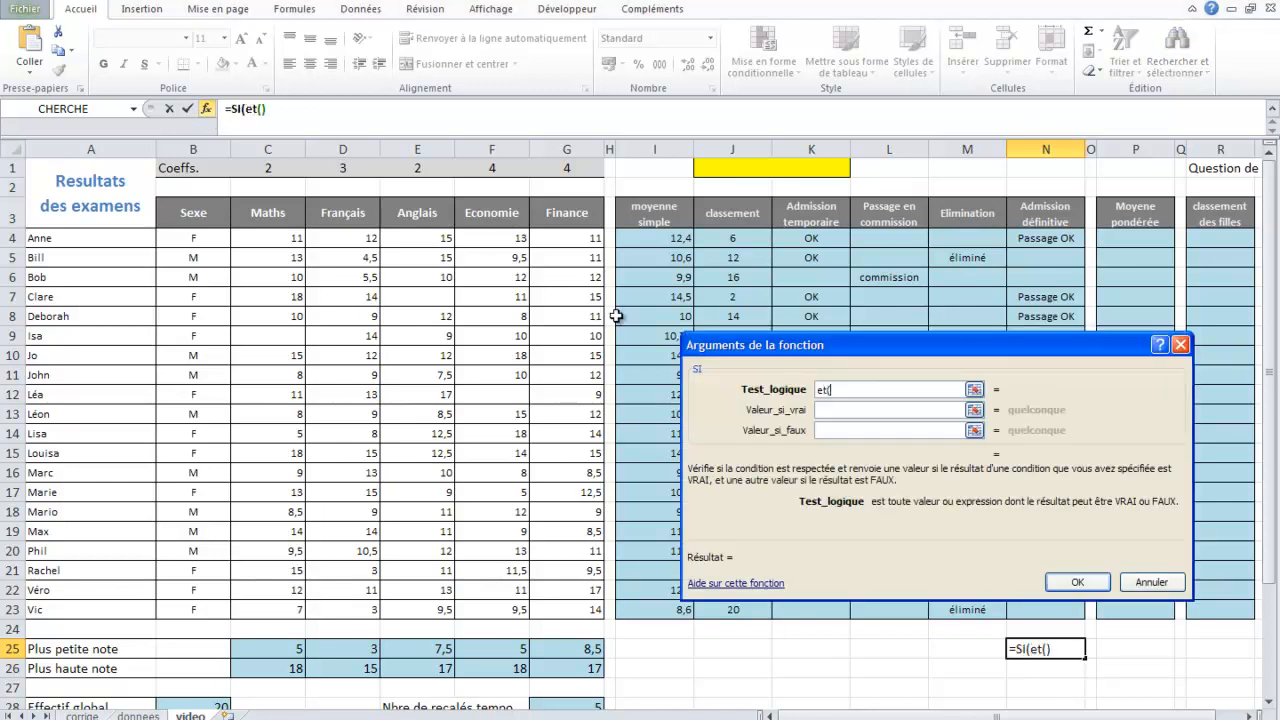
left_click(791, 237)
type("=\"OK")
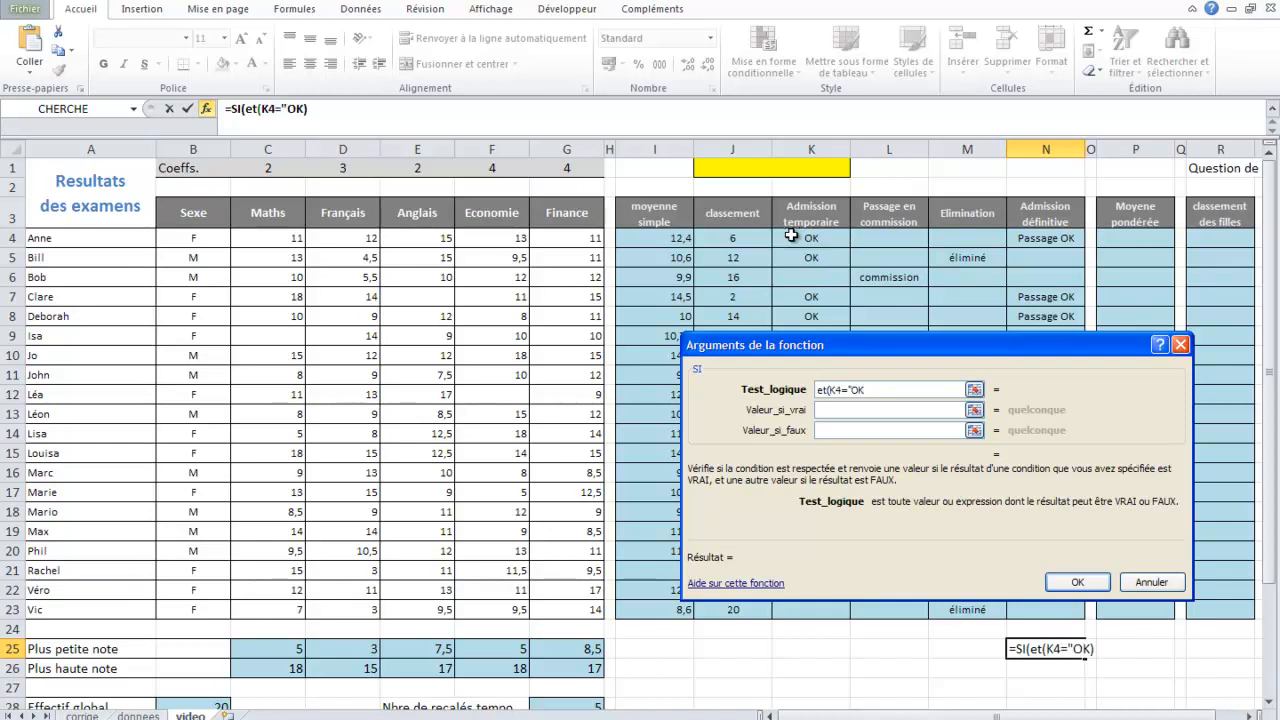
type("\";")
left_click(961, 237)
type("=\"\")")
Complete the SI formula in N25 with "Passage OK" if true and an empty text if false
left_click(869, 407)
type("\"Passage O")
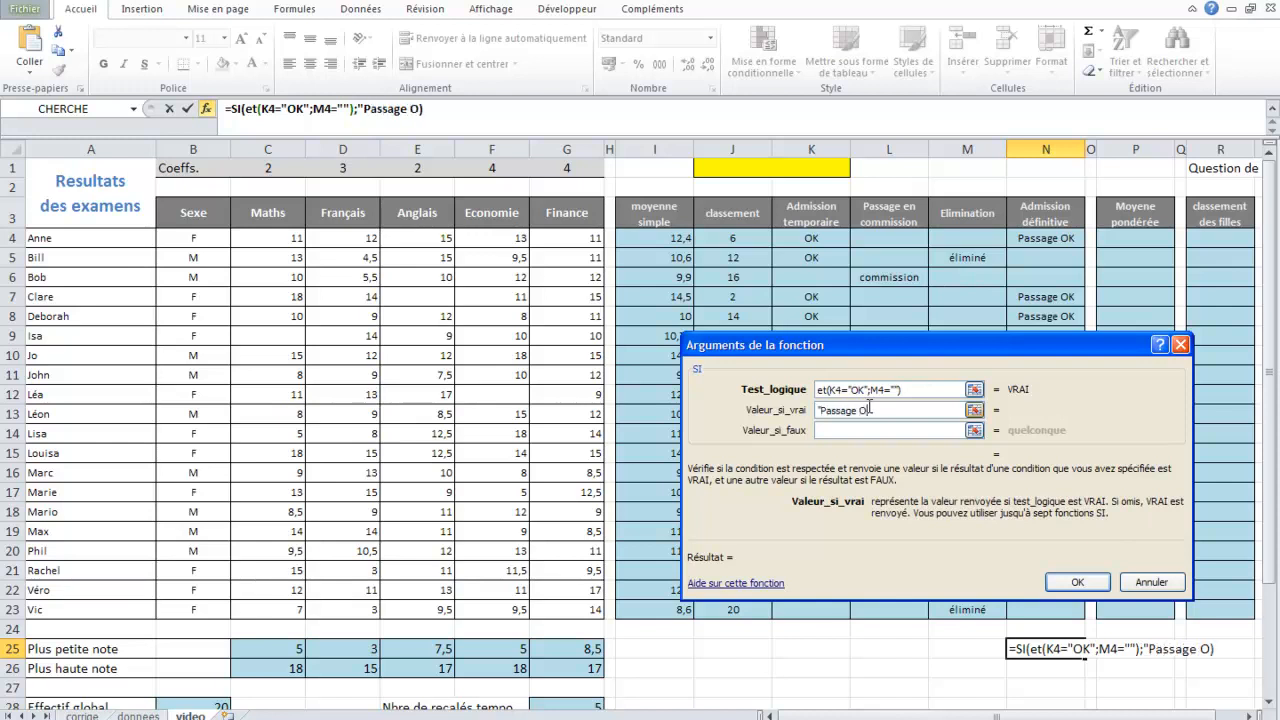
type("K\"")
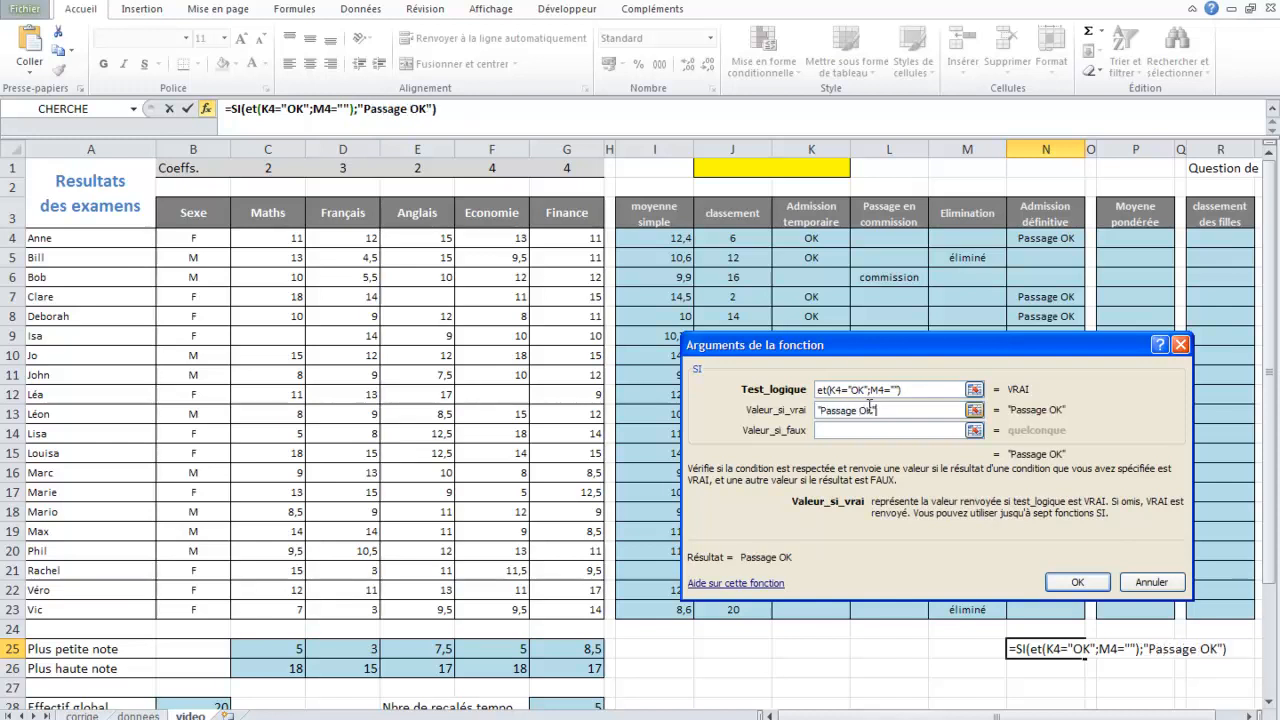
left_click(859, 430)
type("\"\"")
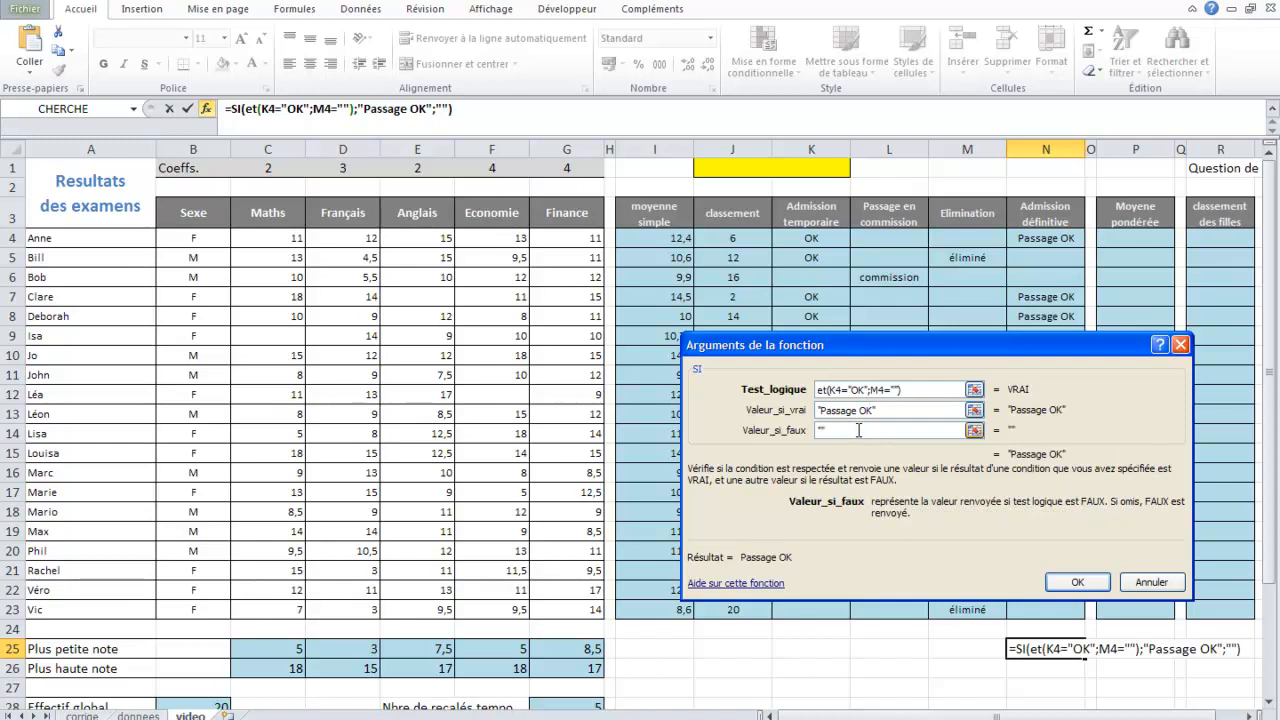
left_click(1068, 584)
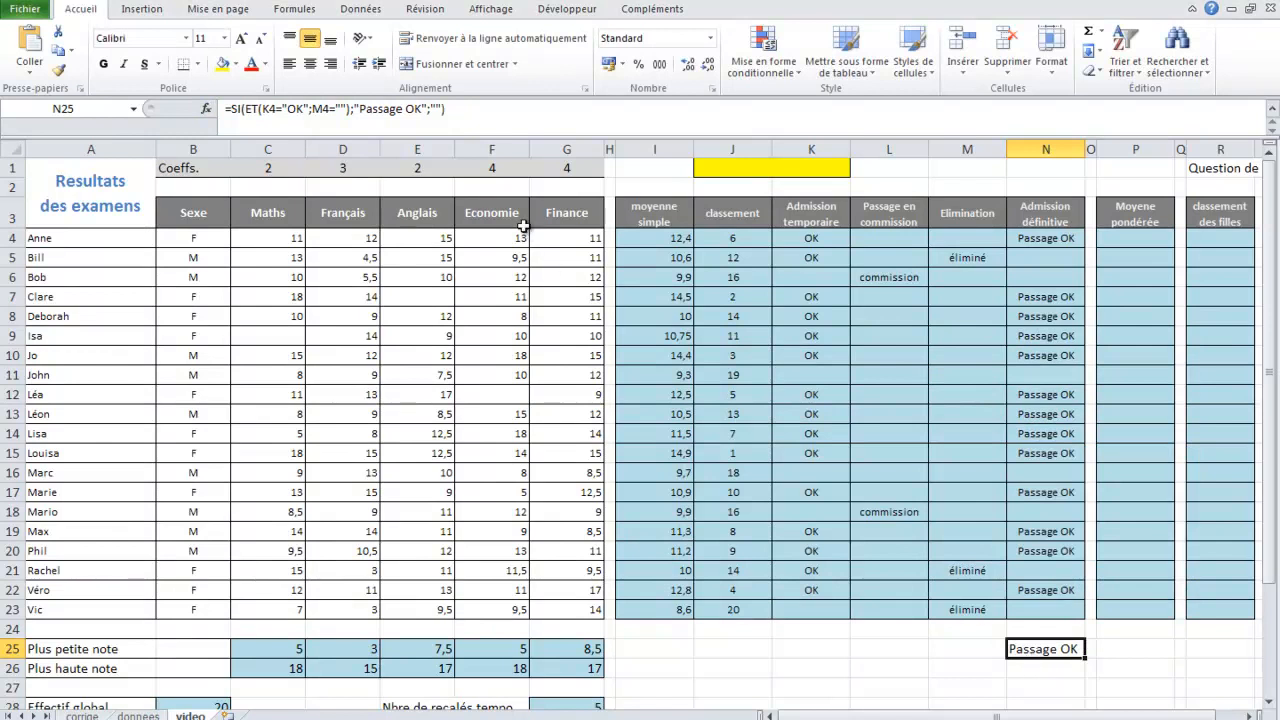
Review the SI(ET()) formula in N25 and clear it from the cell
left_click_drag(455, 110, 214, 106)
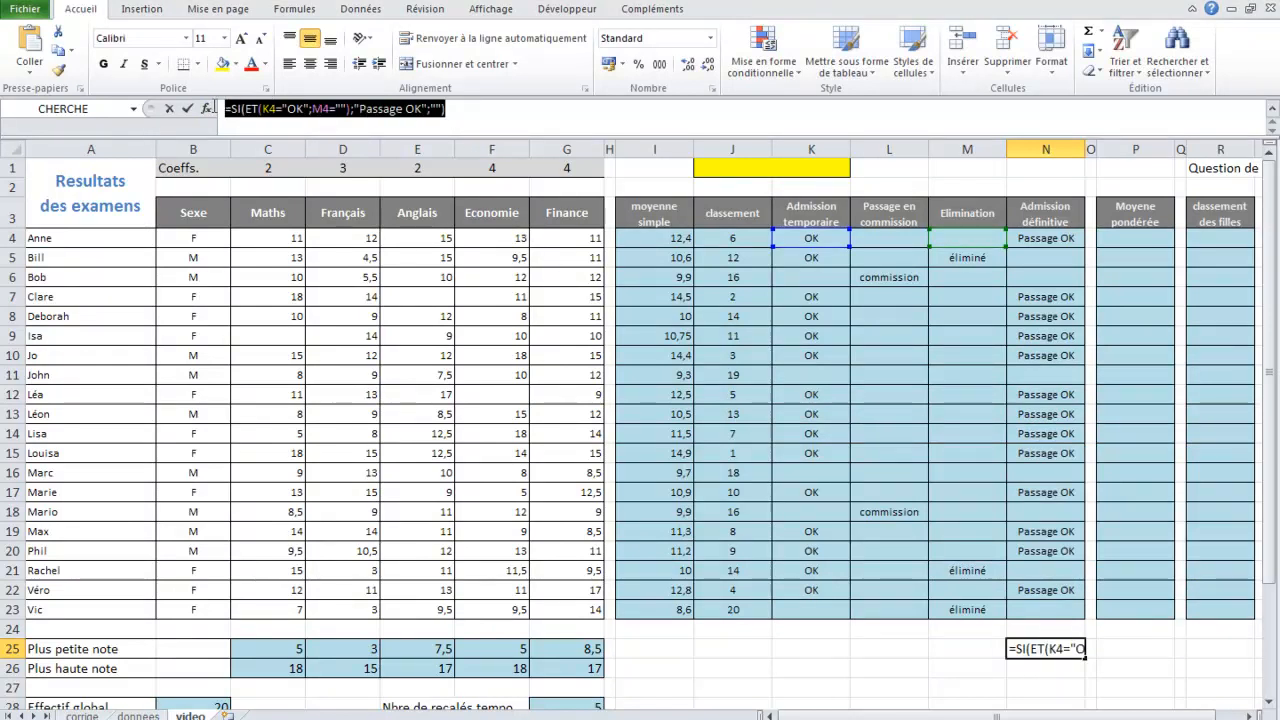
left_click(493, 110)
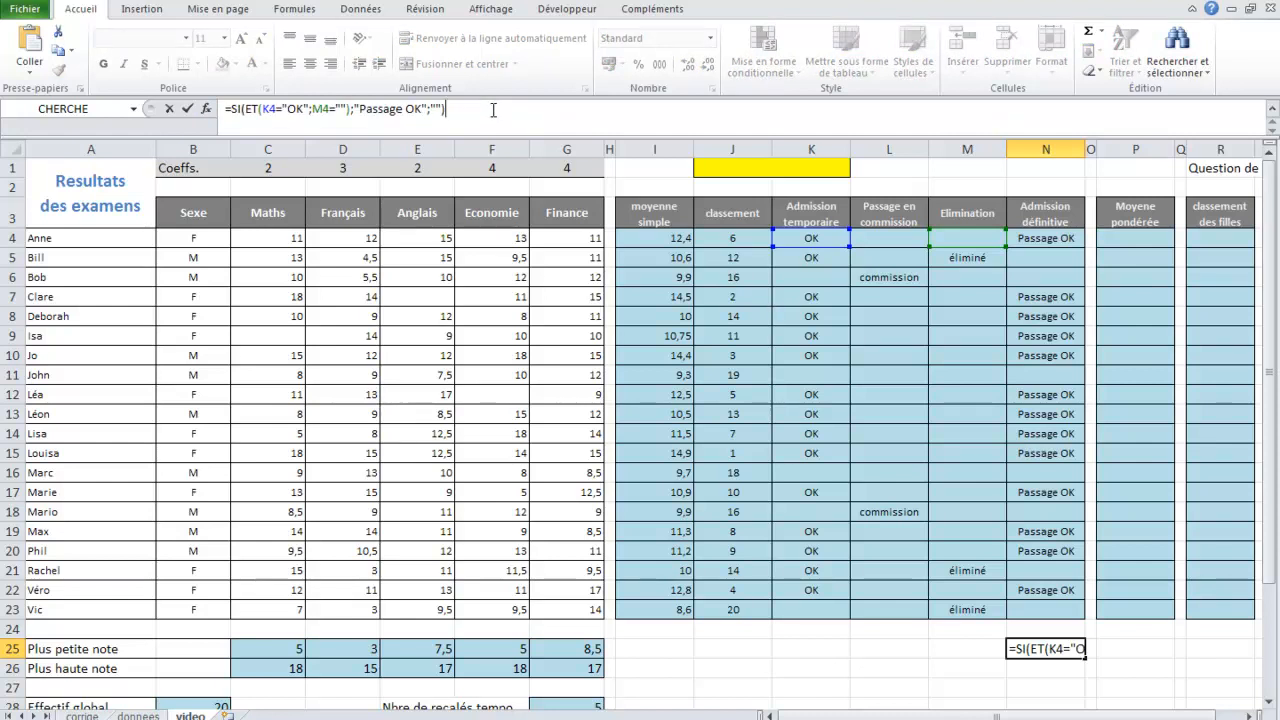
key("Return")
left_click_drag(1048, 632, 1082, 660)
left_click(940, 665)
Examine how each coefficient in C1:G1 pairs with the first student's grades in C4:G4 for the weighted average
left_click(1120, 240)
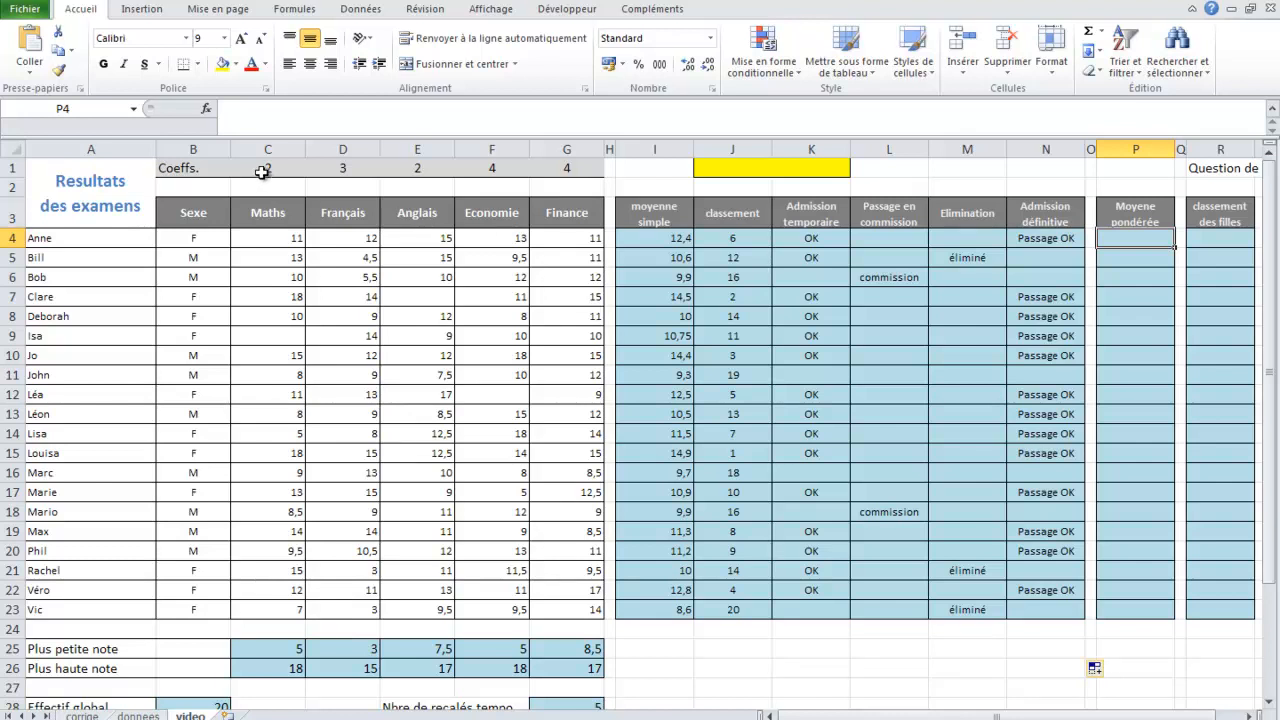
left_click_drag(261, 172, 553, 168)
left_click_drag(283, 240, 544, 238)
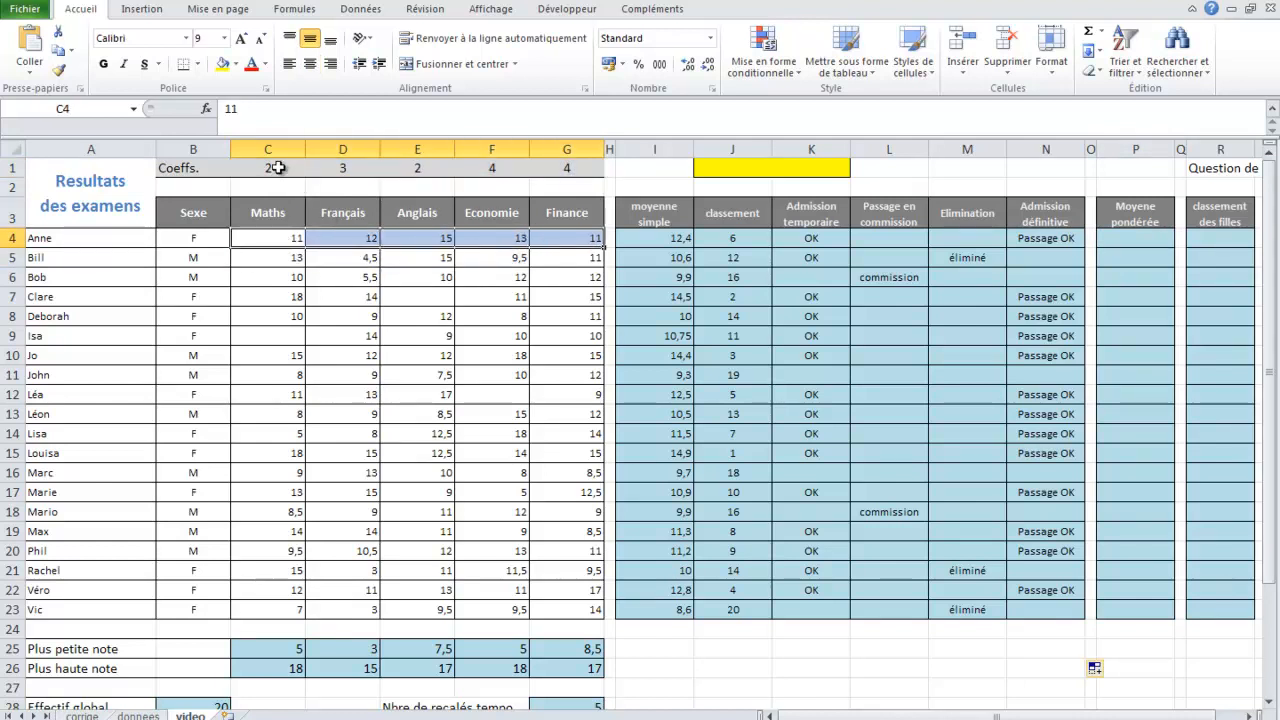
left_click(277, 168)
left_click(276, 237)
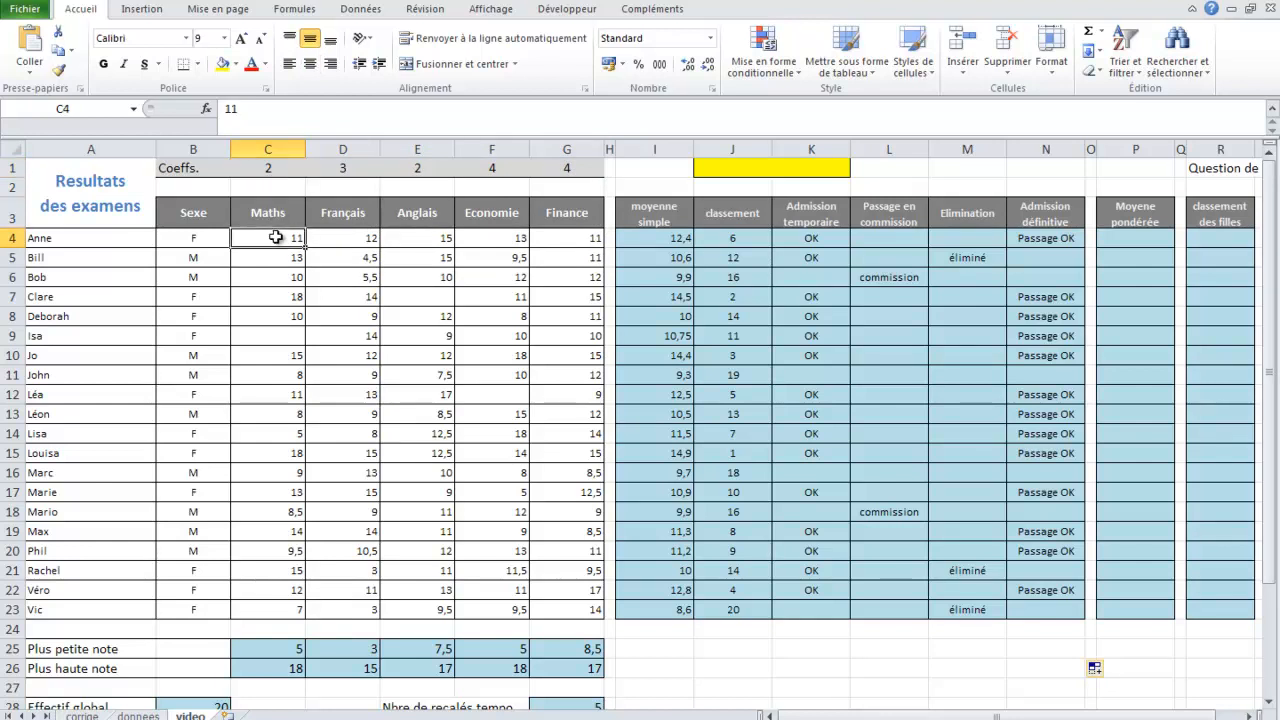
left_click(351, 178)
left_click(350, 236)
left_click(442, 174)
left_click(440, 239)
left_click(505, 173)
left_click(501, 241)
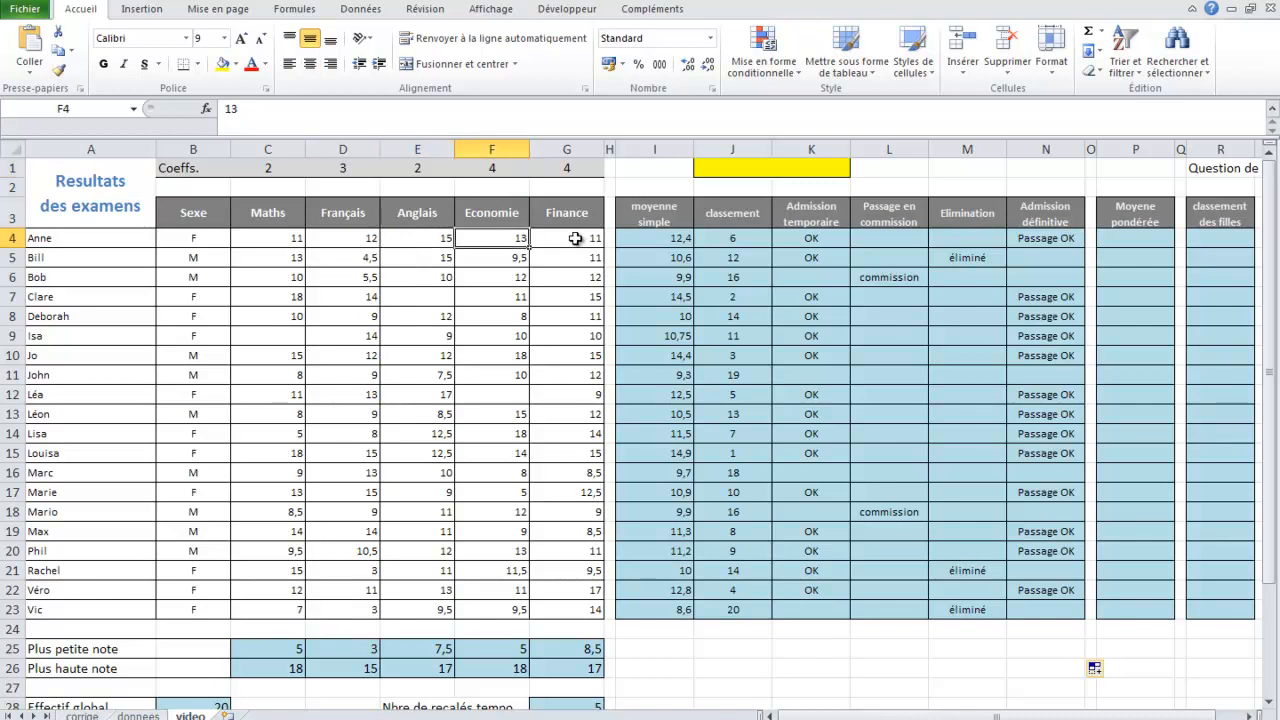
left_click_drag(268, 168, 566, 169)
left_click_drag(266, 238, 554, 236)
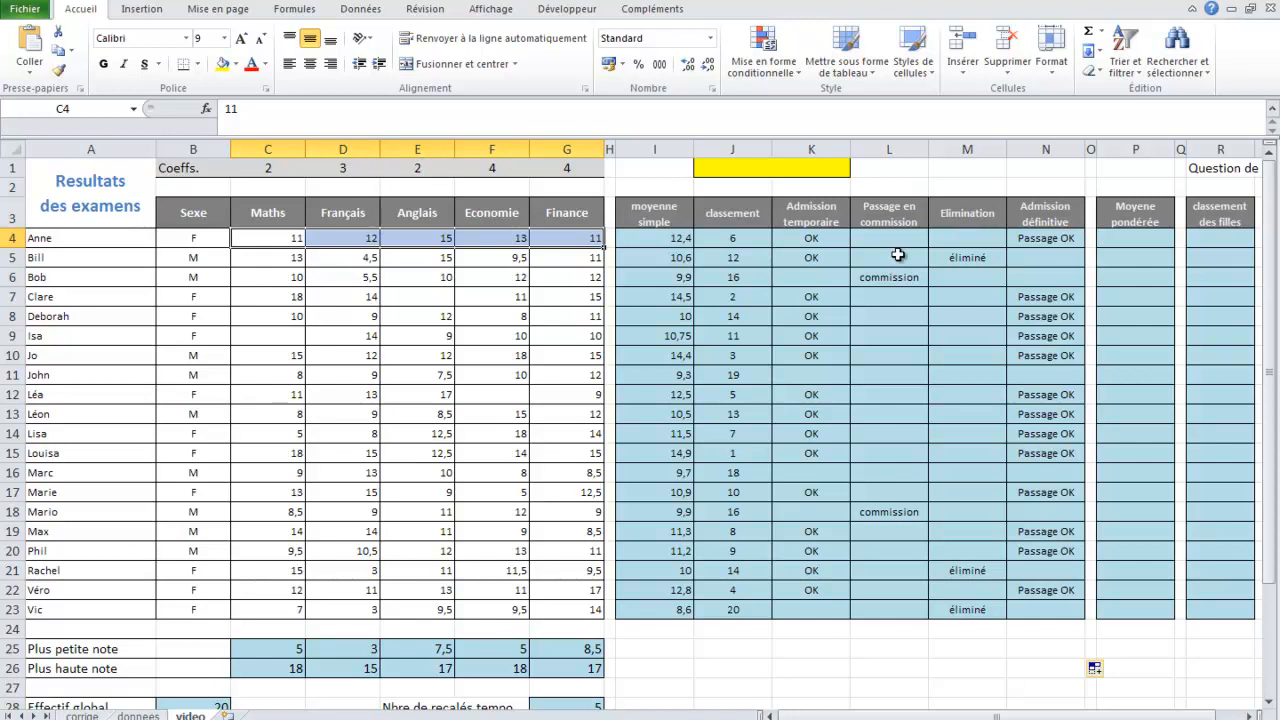
Build a SOMMEPROD formula in P4 with C1:G1 as the first matrix and C4:G4 as the second
left_click(1127, 234)
type("=s")
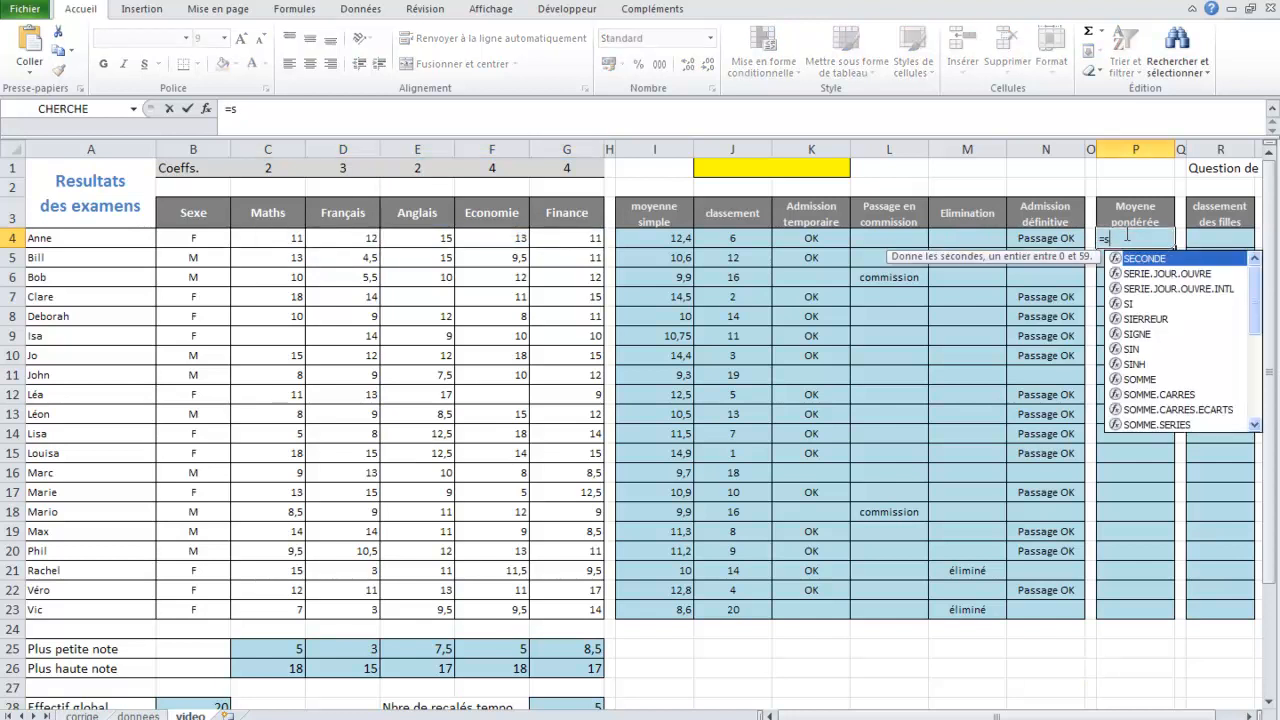
type("omme")
double_click(1149, 394)
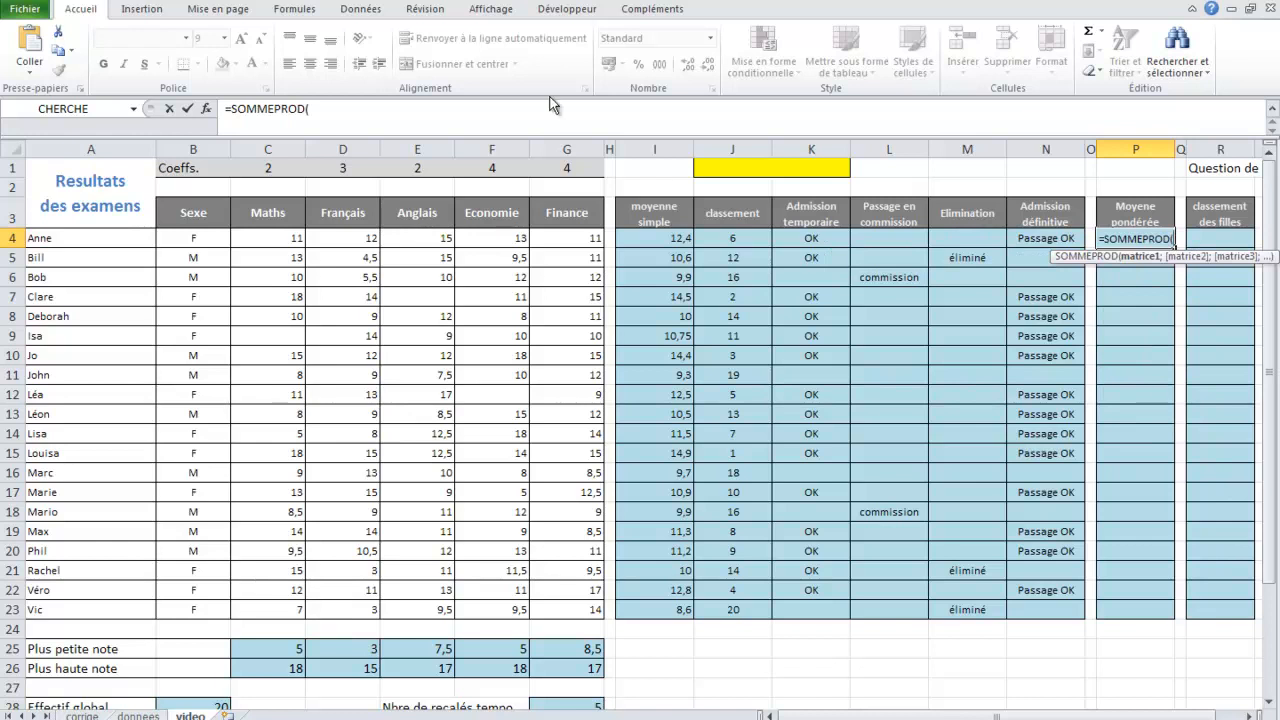
left_click(207, 109)
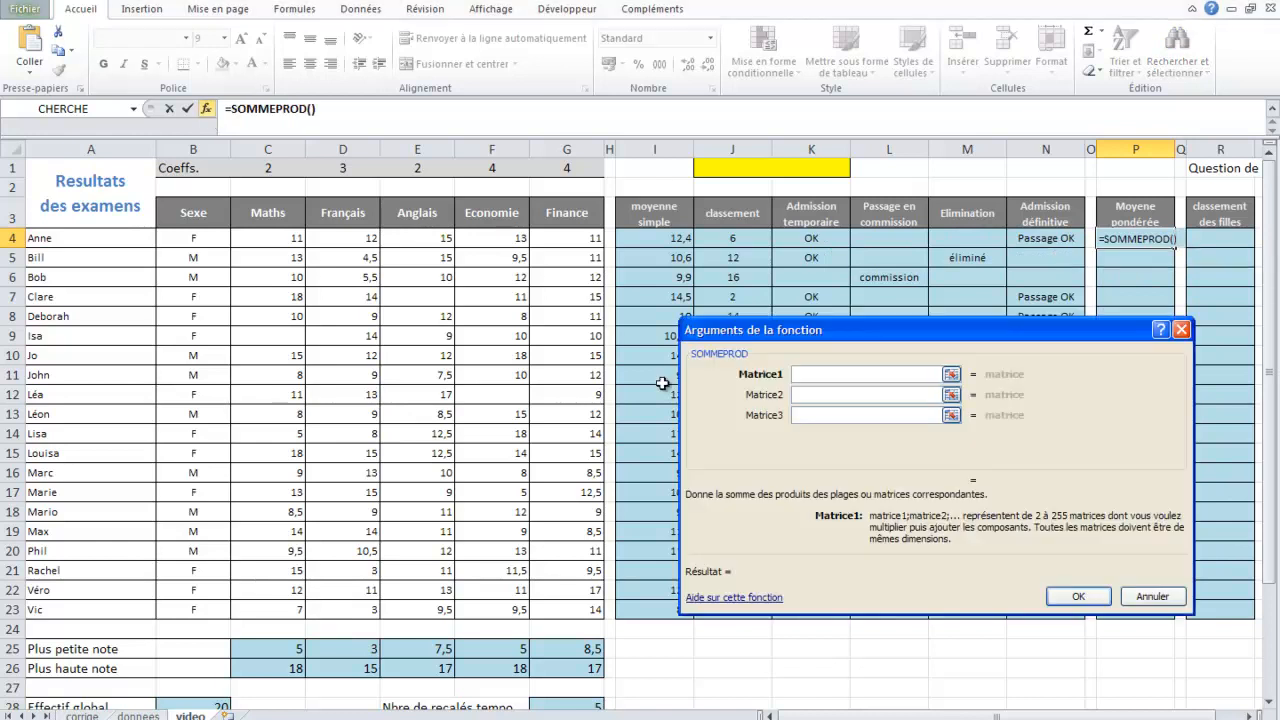
left_click_drag(261, 169, 560, 166)
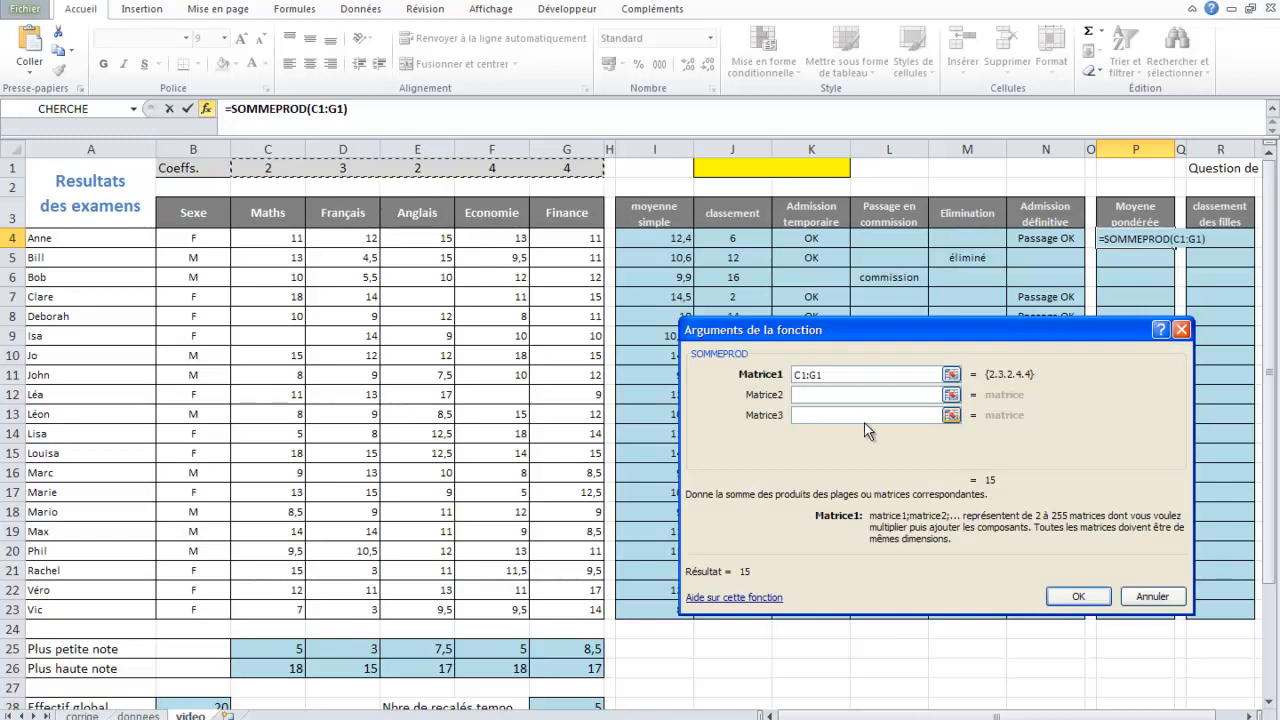
left_click(823, 395)
left_click_drag(286, 240, 555, 238)
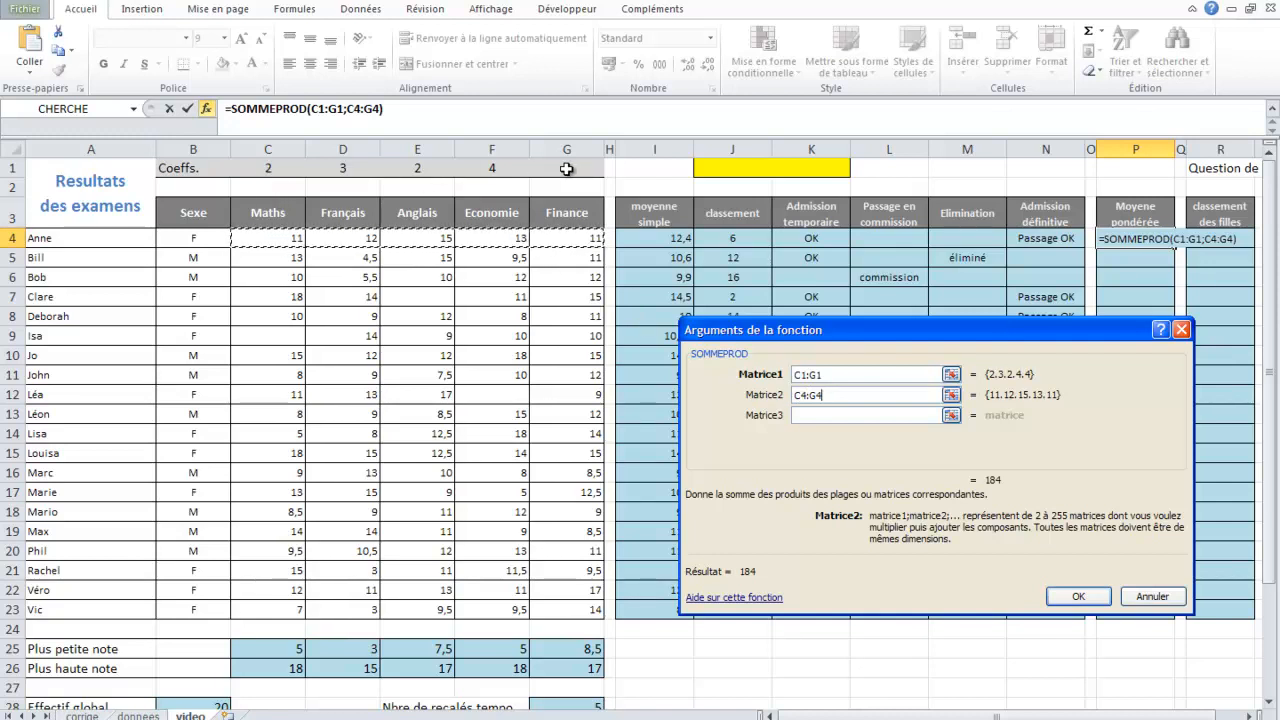
Fix the coefficient rows of the SOMMEPROD formula's first matrix as C$1:G$1 and validate the function
left_click(800, 375)
type("$")
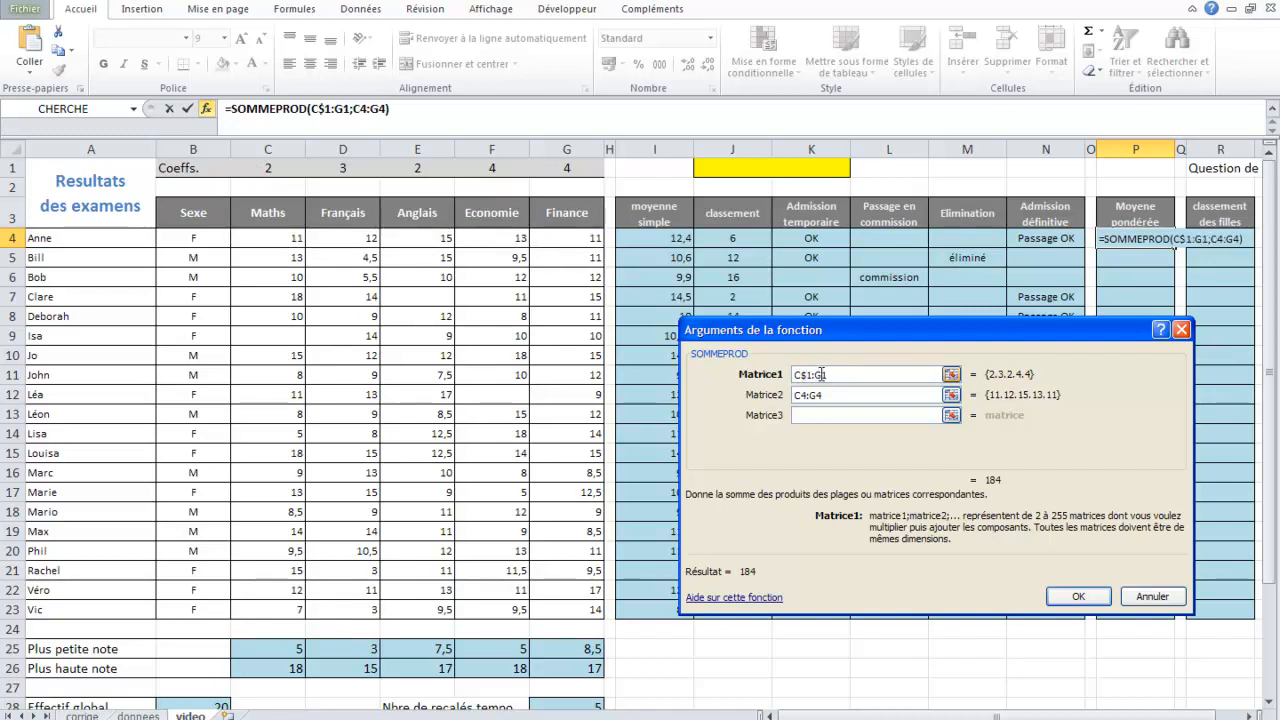
left_click(821, 374)
type("$")
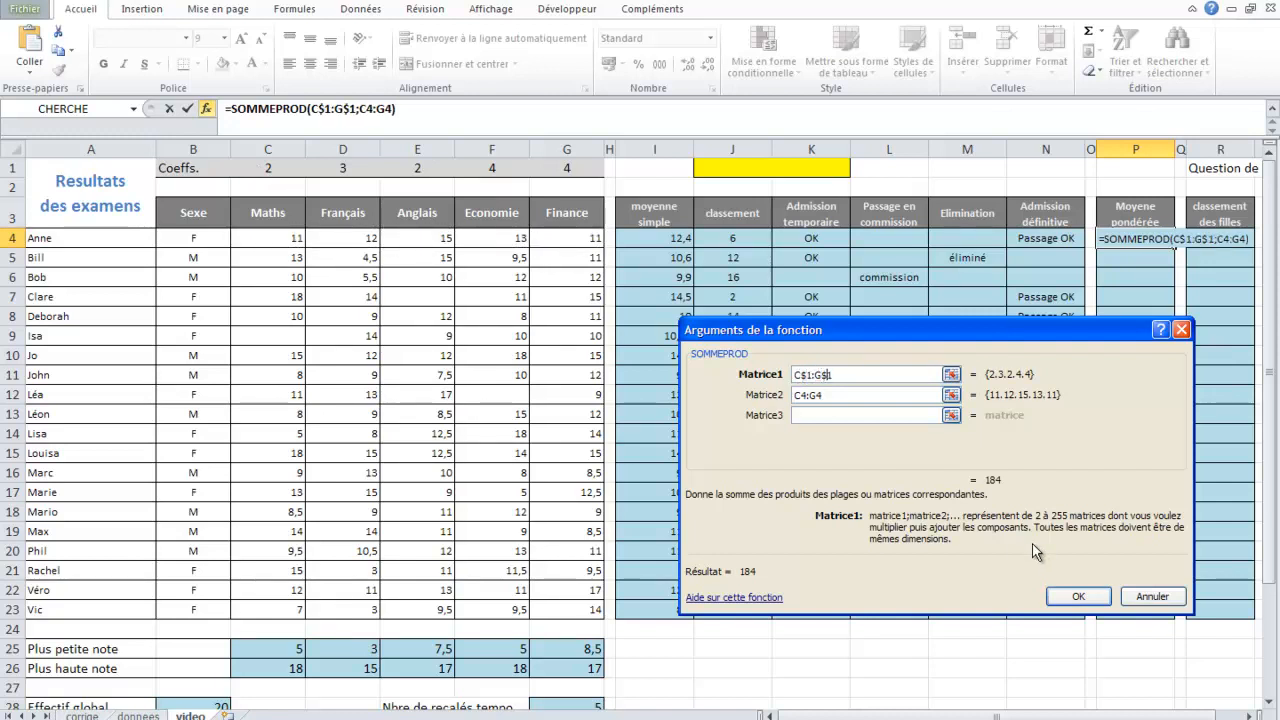
left_click(1068, 595)
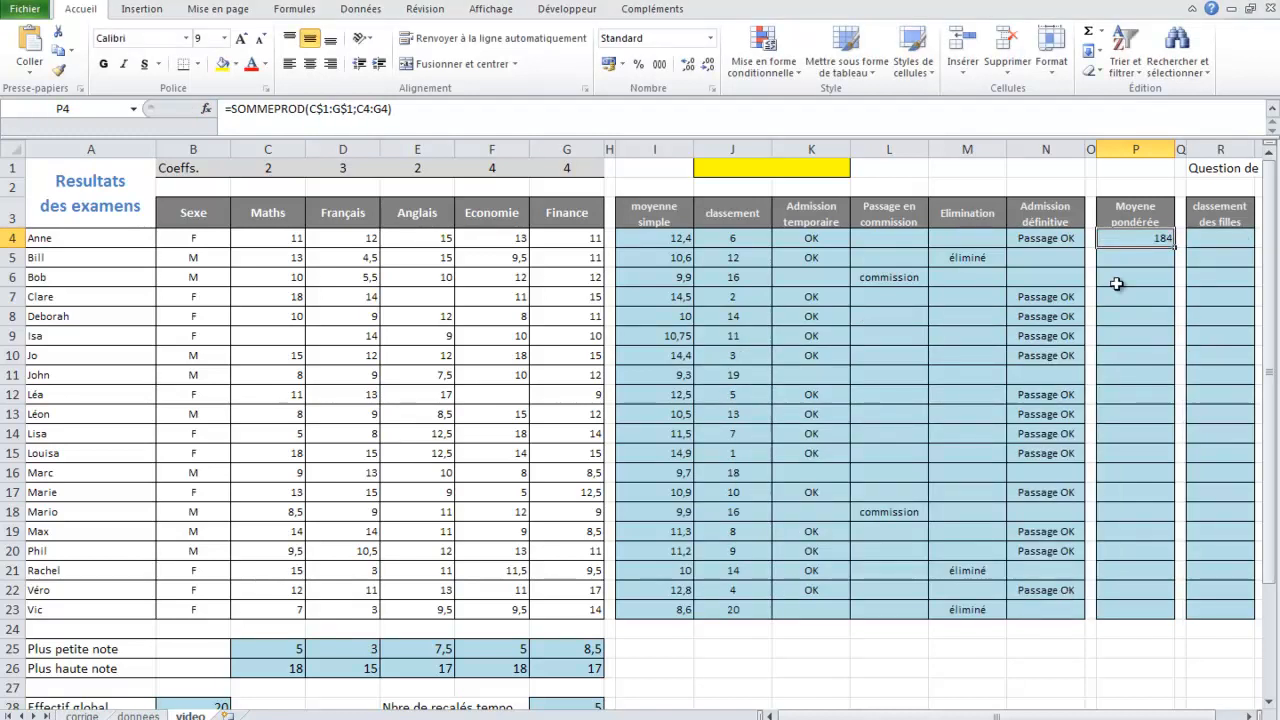
Divide the SOMMEPROD result in P4 by the sum of the coefficients, SOMME(C$1:G$1)
left_click(418, 110)
type("/somme(")
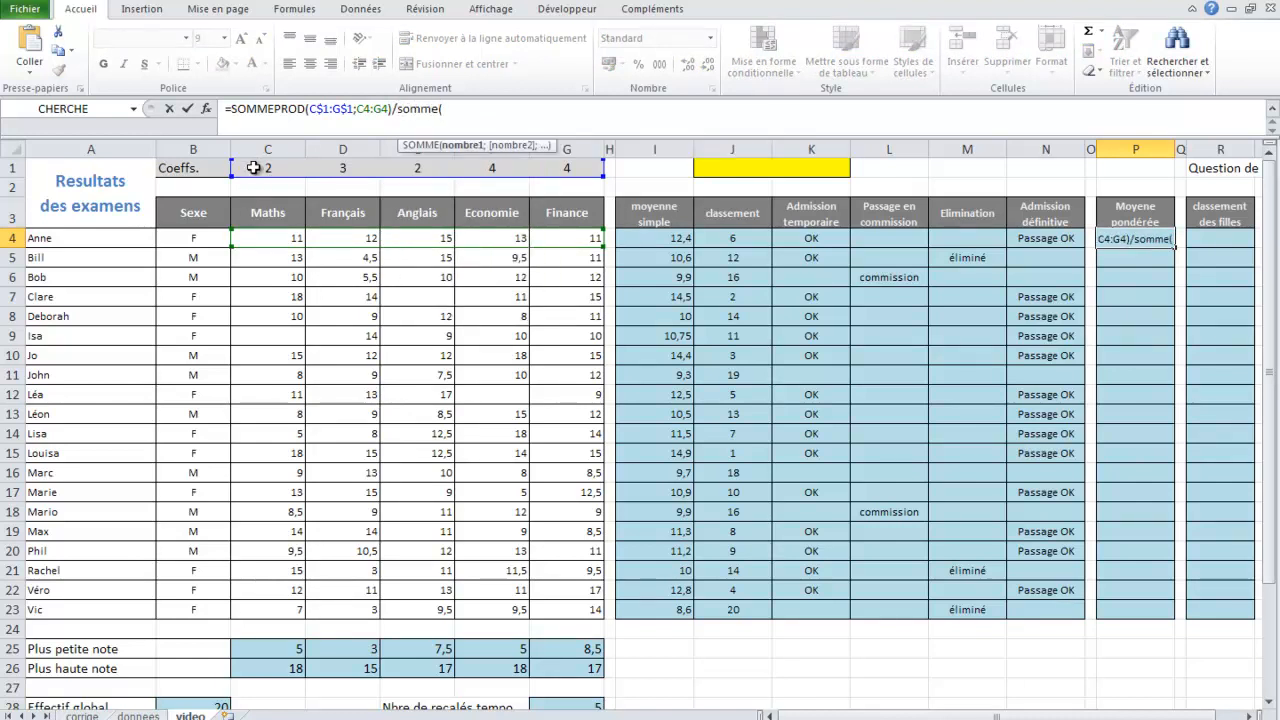
left_click_drag(254, 168, 578, 166)
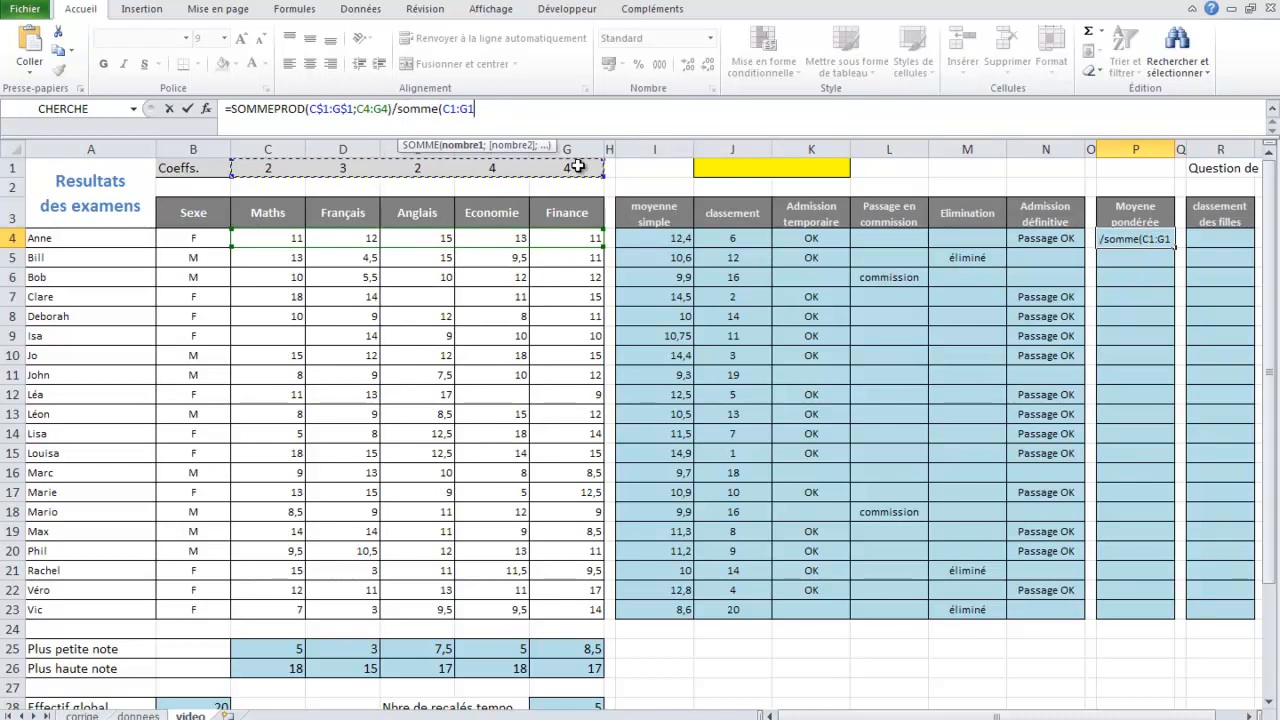
key("F4")
key("F4")
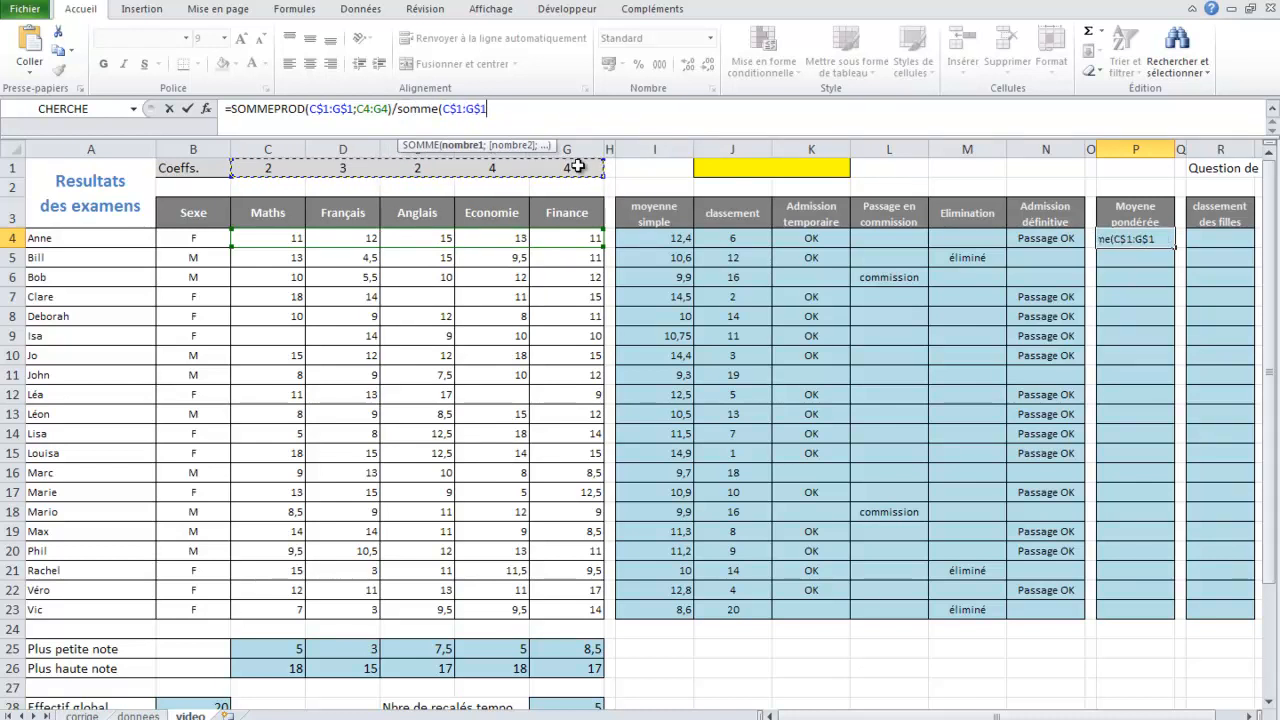
type(")")
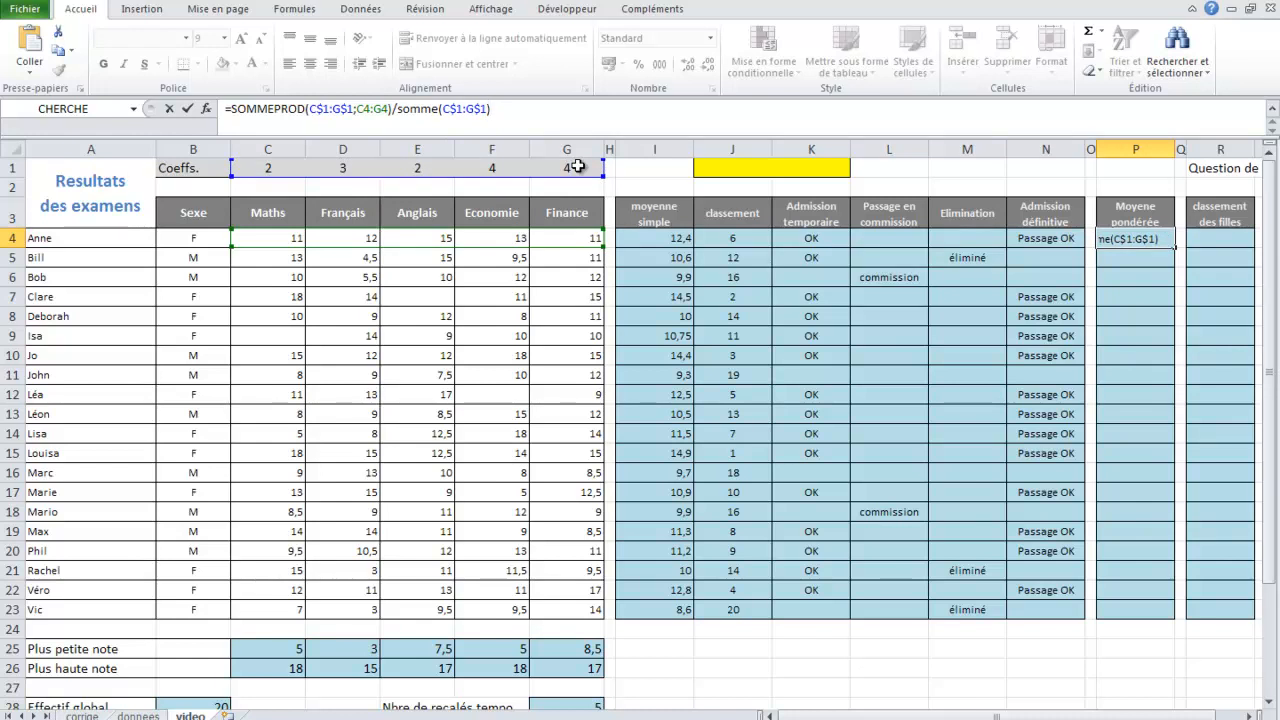
key("Return")
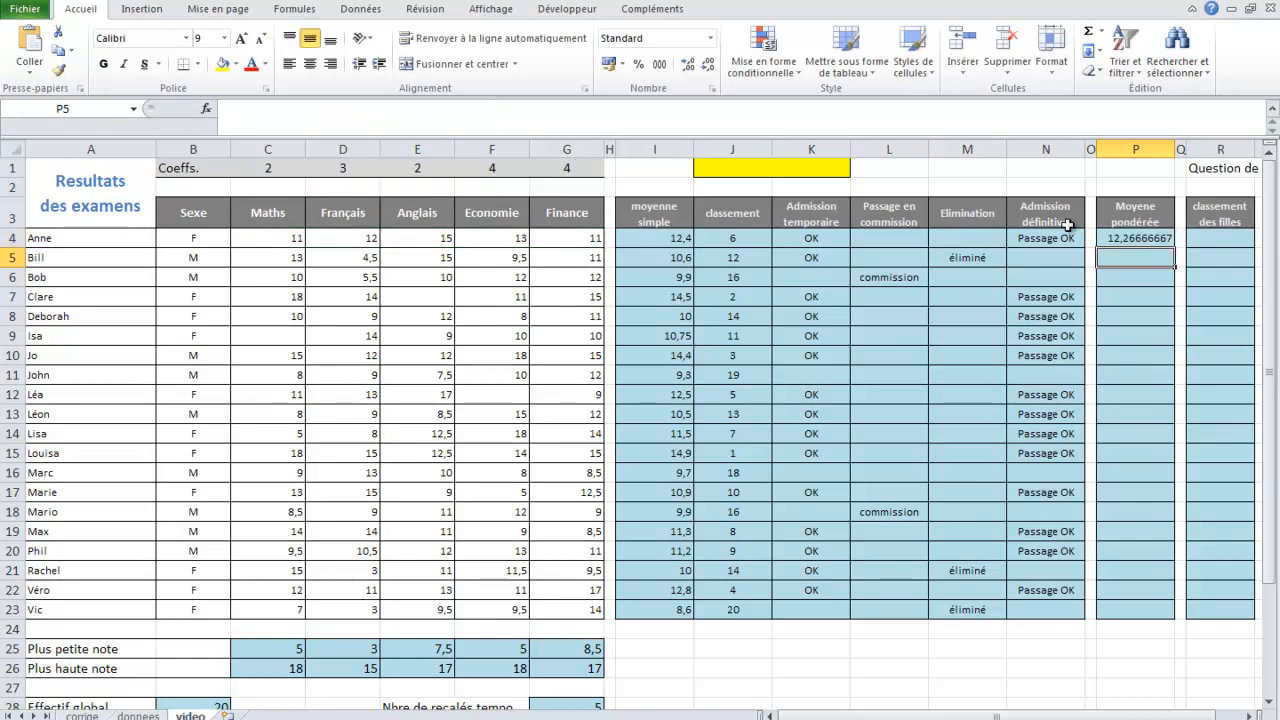
Fill the weighted average formula from P4 down to P23 and apply the Nombre format to the range
left_click(1140, 240)
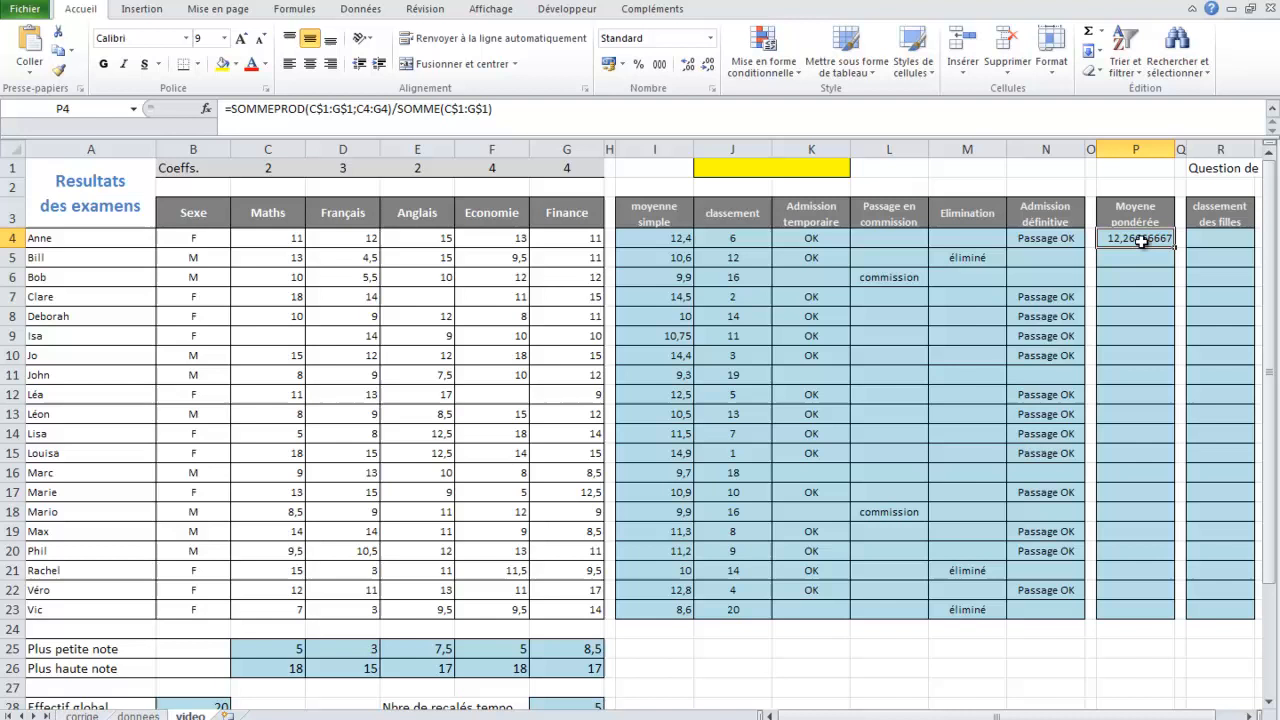
left_click(655, 238)
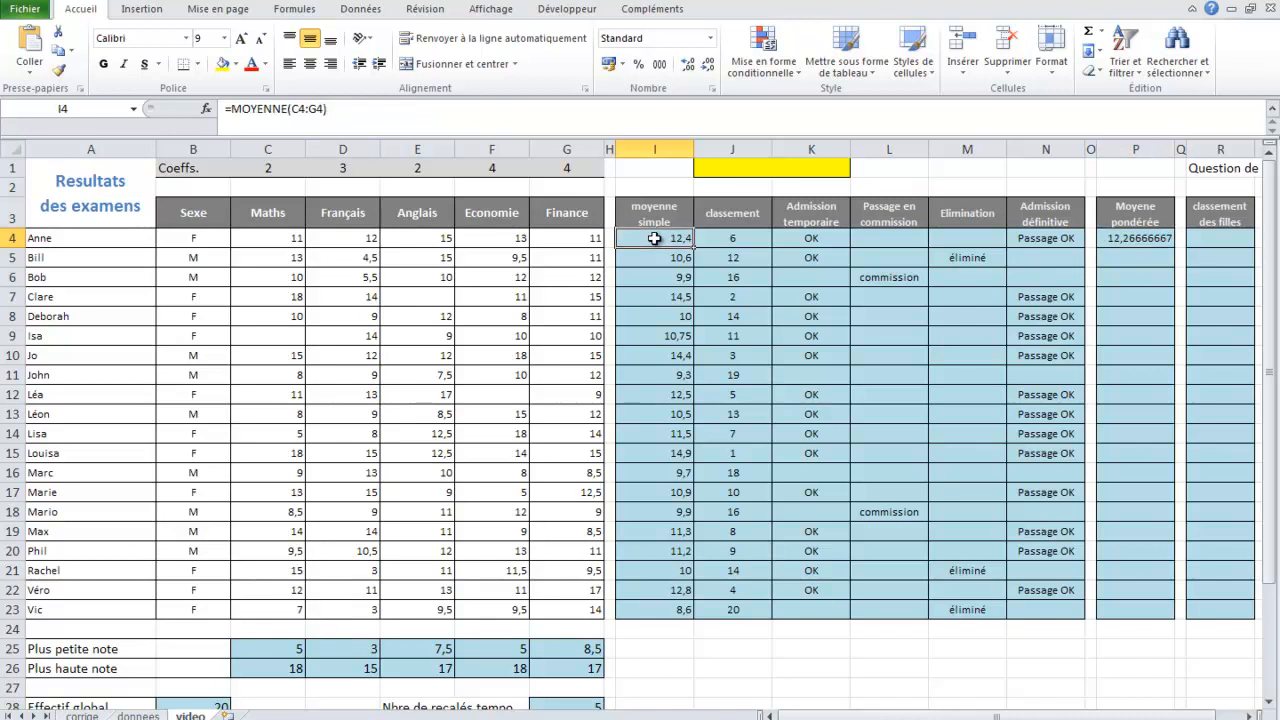
left_click(1160, 238)
left_click_drag(1175, 246, 1170, 619)
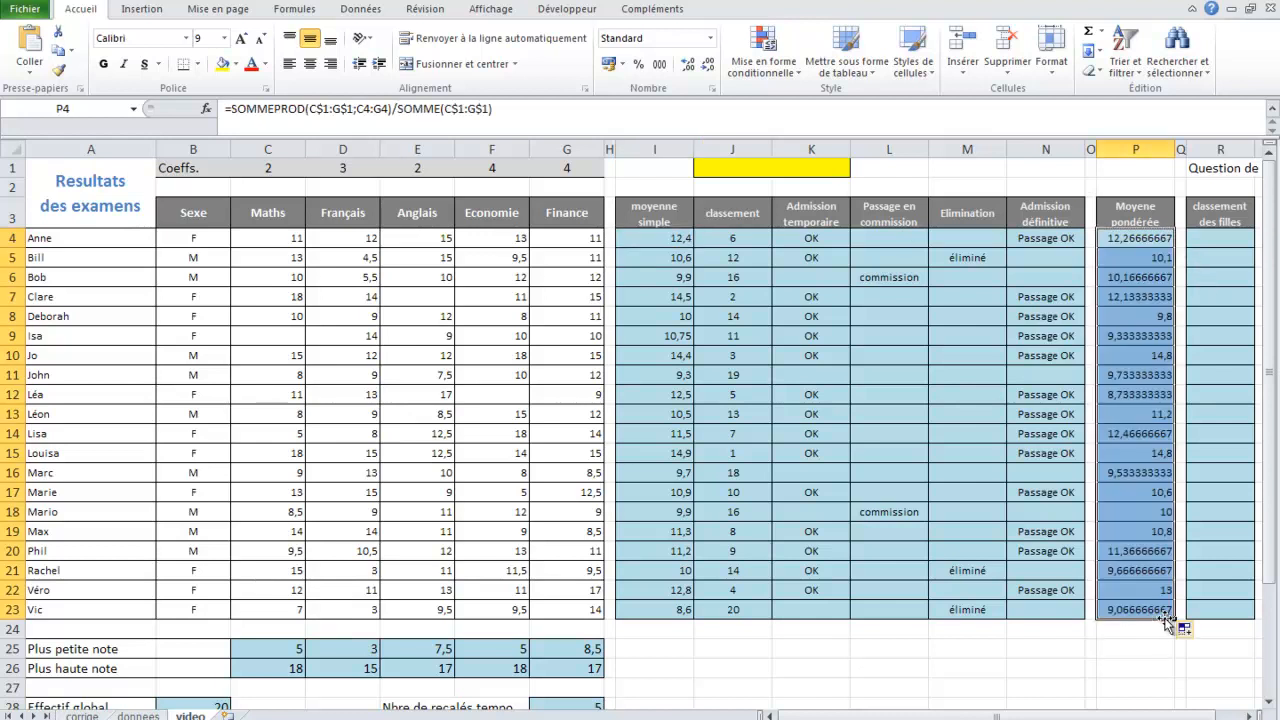
left_click(710, 38)
left_click(668, 104)
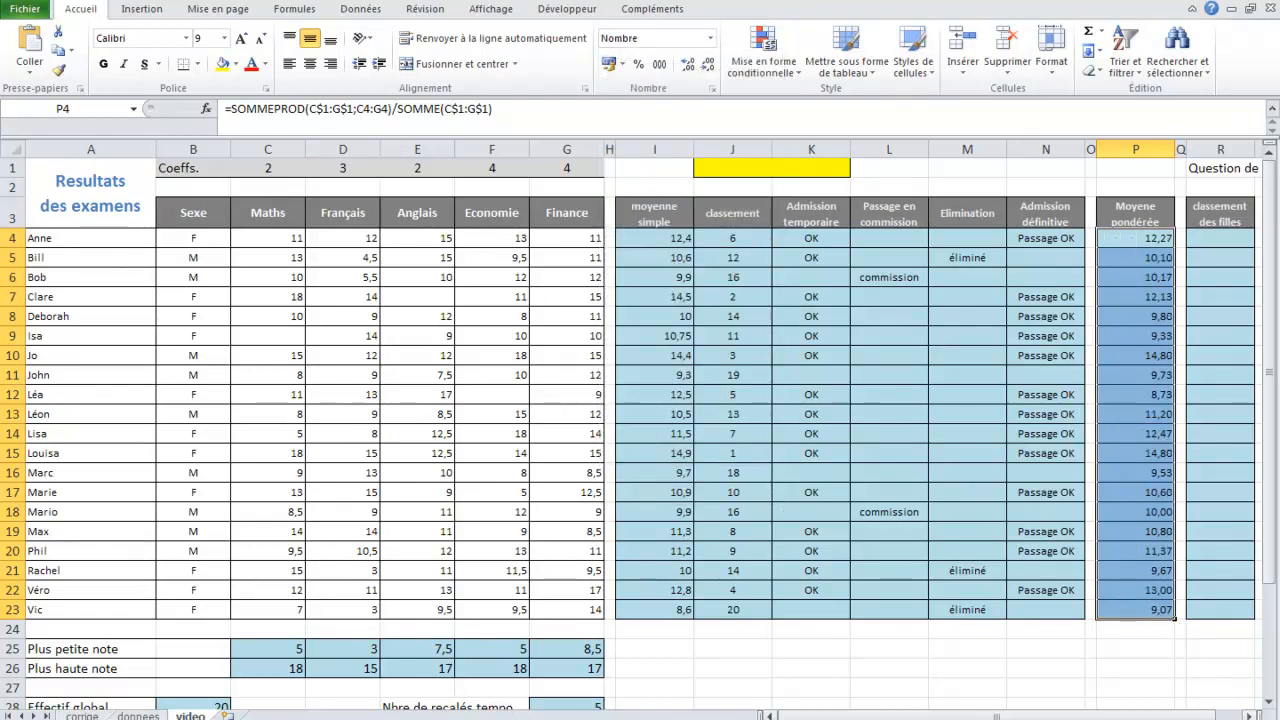
Examine the girls' ranking column, the simple averages in I4:I23 and the Sexe column for the reflection question
left_click(1249, 716)
left_click(1249, 716)
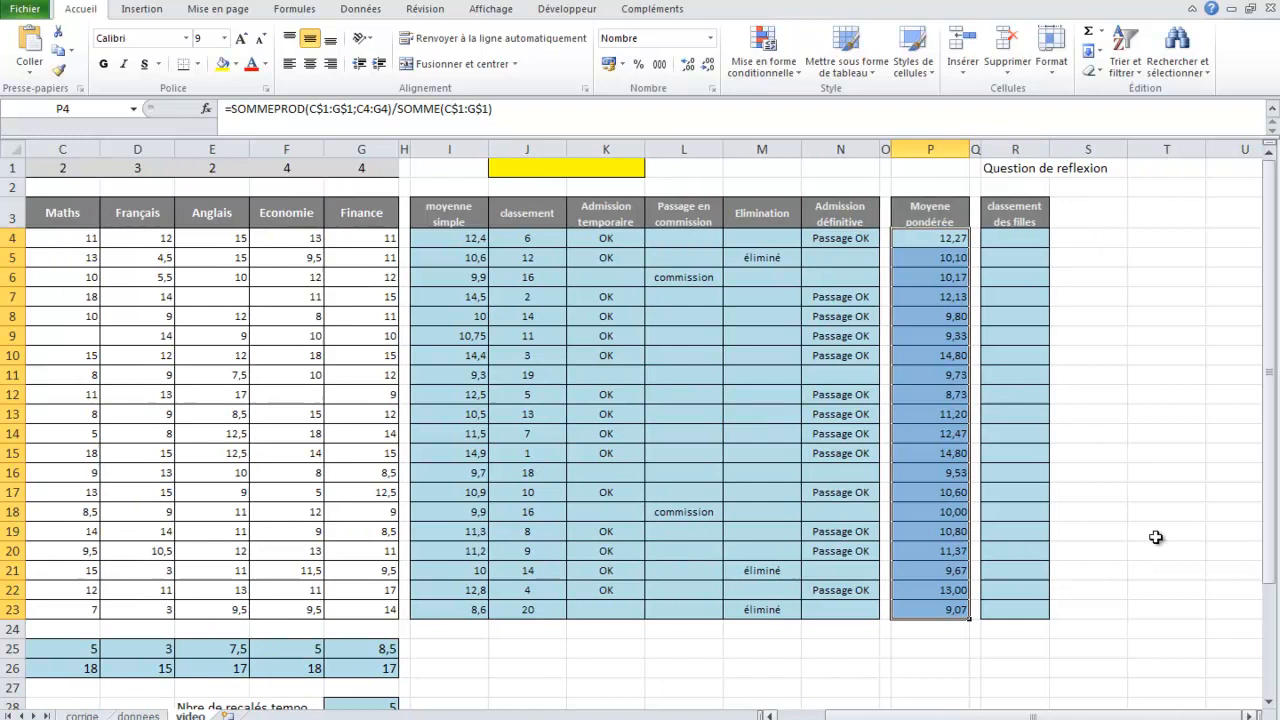
left_click(1020, 238)
left_click_drag(452, 241, 458, 610)
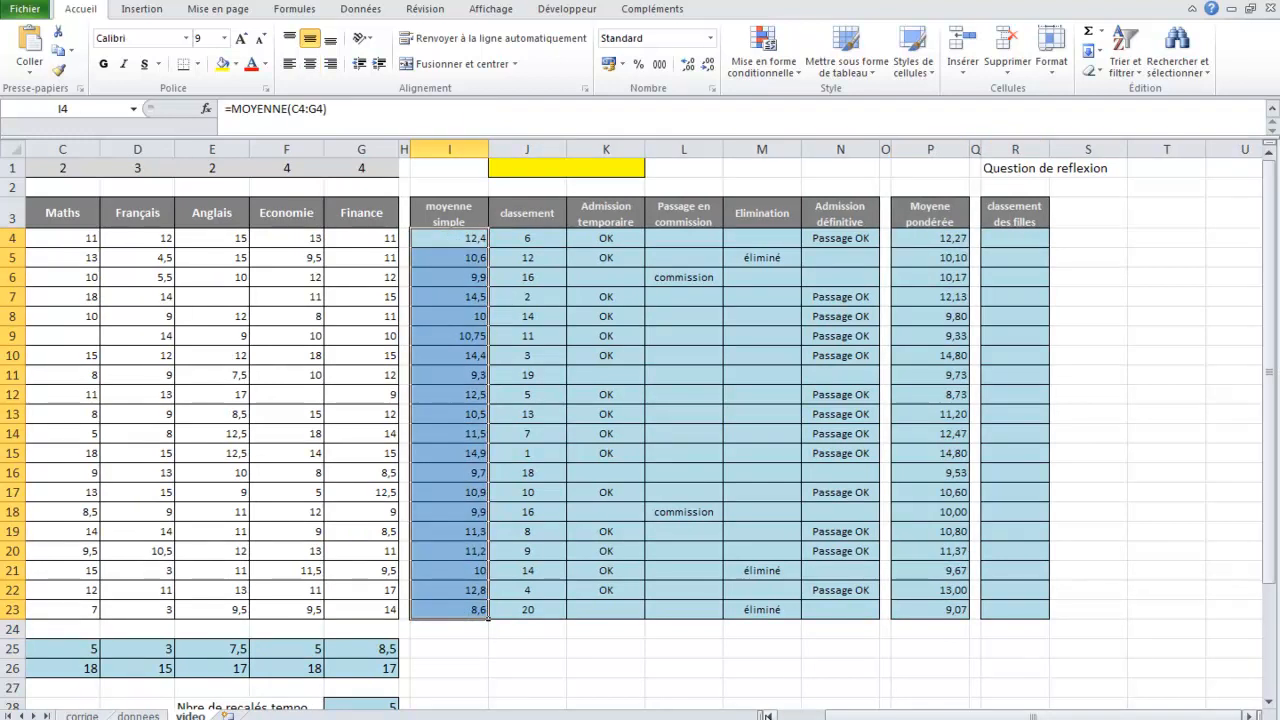
left_click(1127, 719)
left_click(1127, 719)
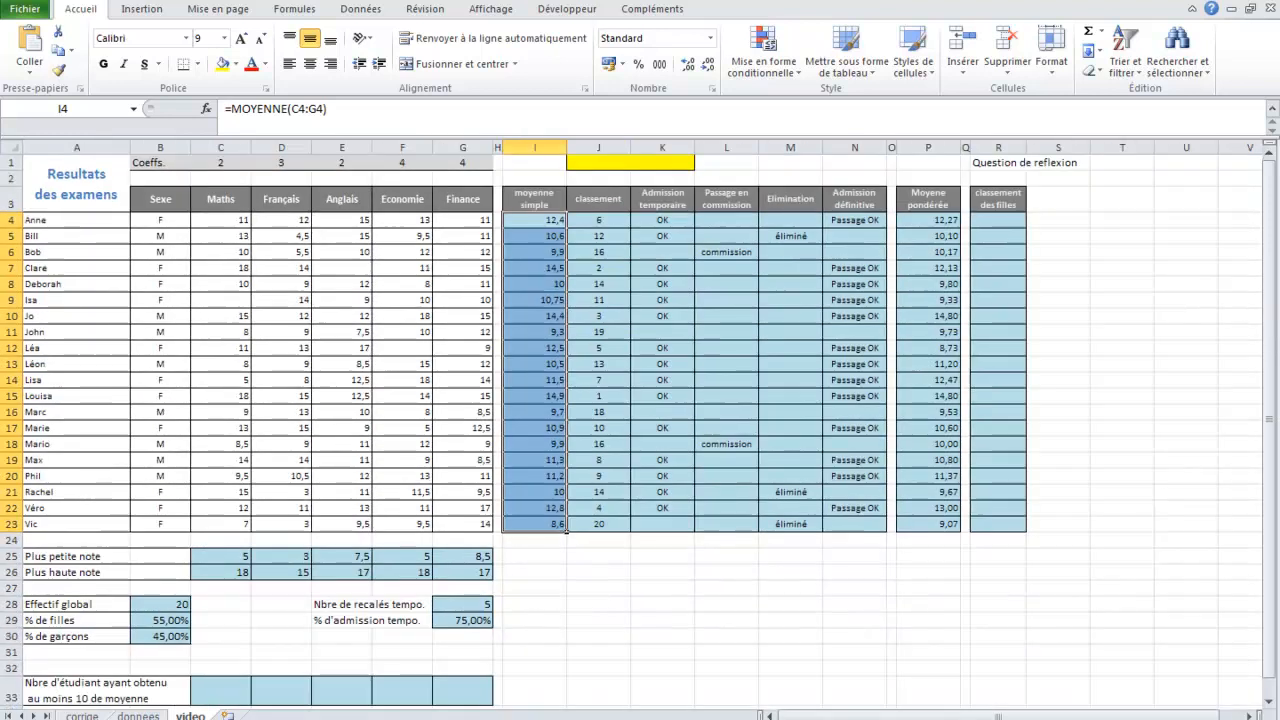
left_click(158, 221)
left_click(477, 239)
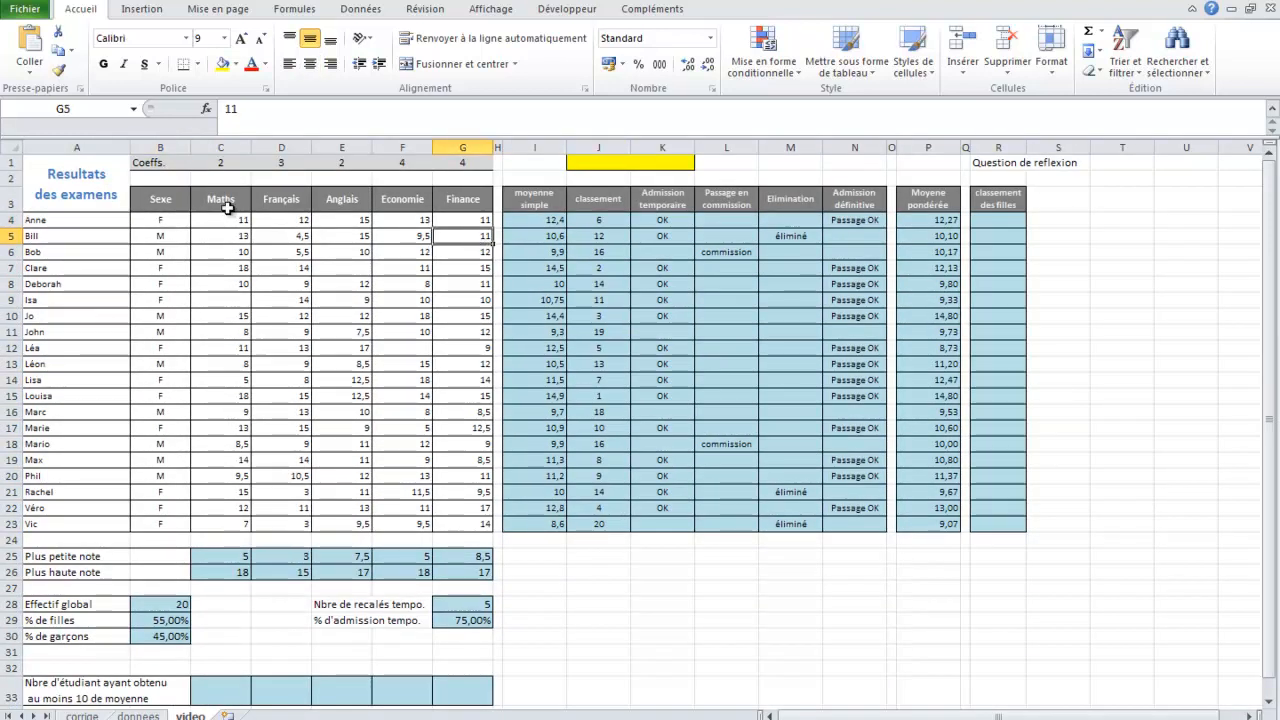
Copy the formatting of the girls' ranking column R3:R23 onto S3:S23
left_click(545, 219)
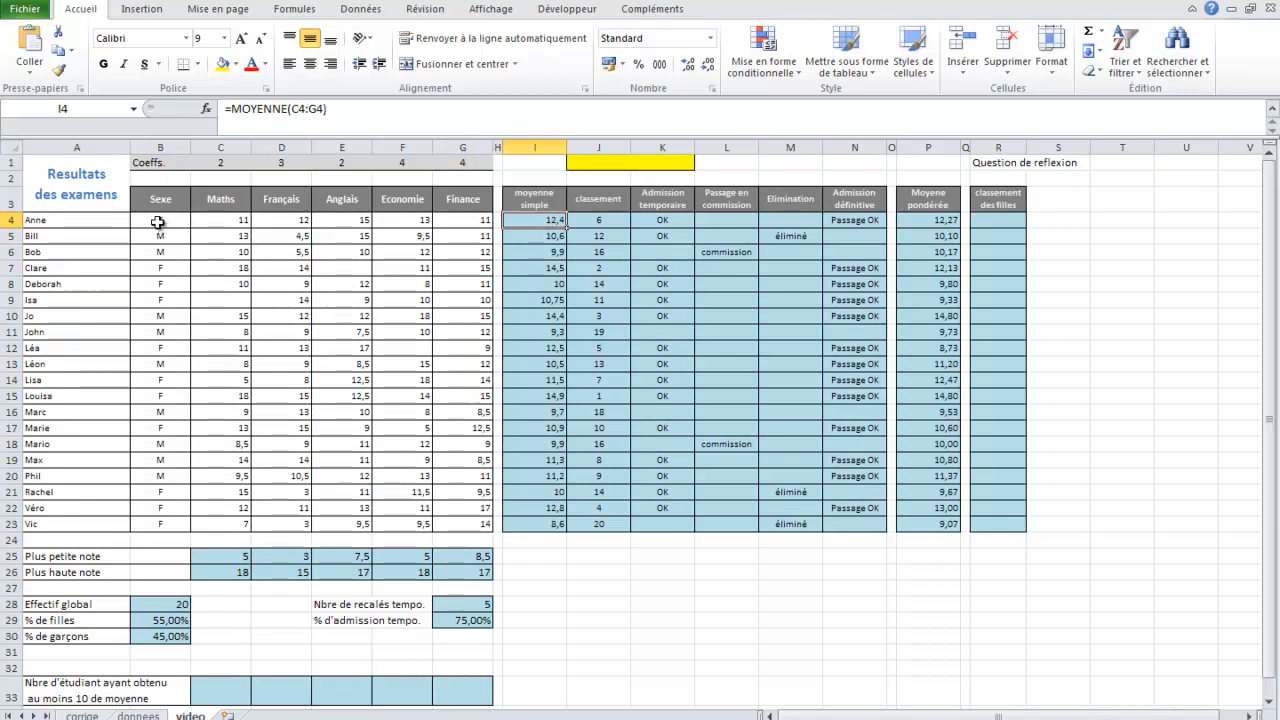
left_click_drag(986, 195, 1012, 532)
left_click(59, 70)
mouse_move(1046, 199)
left_mouse_down()
mouse_move(1060, 543)
mouse_move(1058, 522)
left_mouse_up()
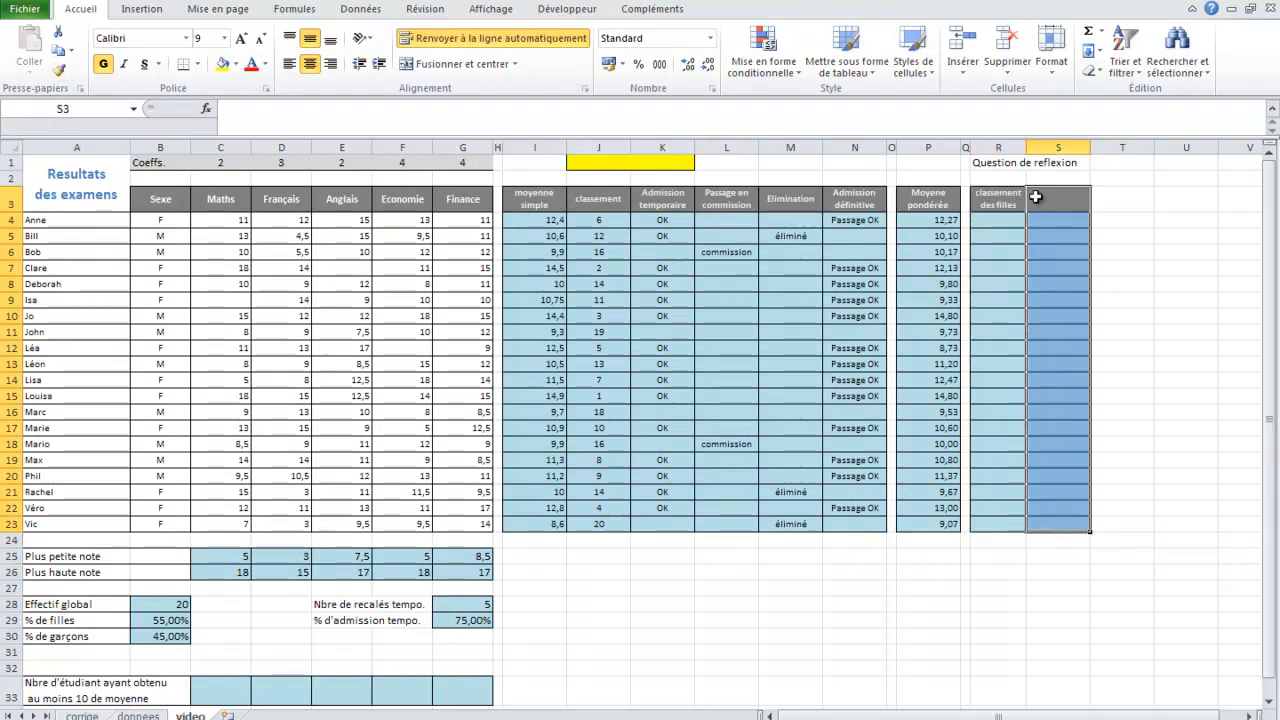
Enter the heading "Calcul intermédiaire" in S3, split over two lines within the cell
type("Calc")
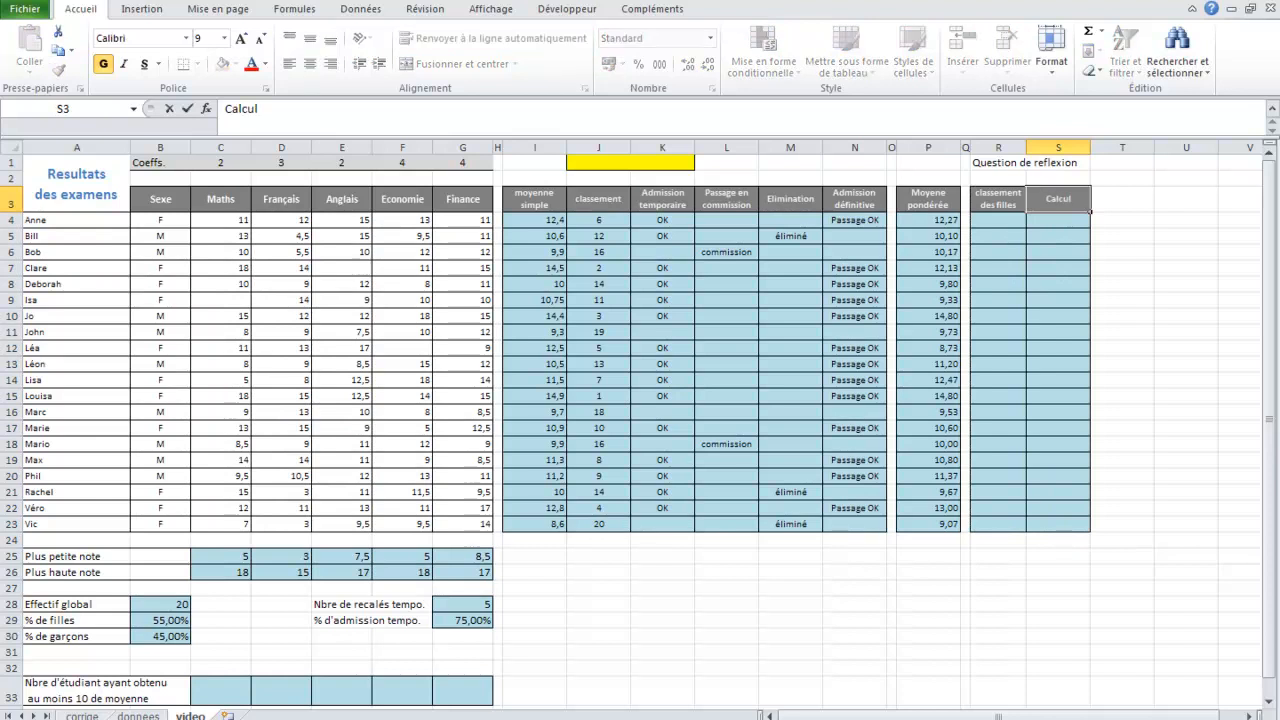
type("ul")
key("alt+Return")
type("intermédiaire")
key("Return")
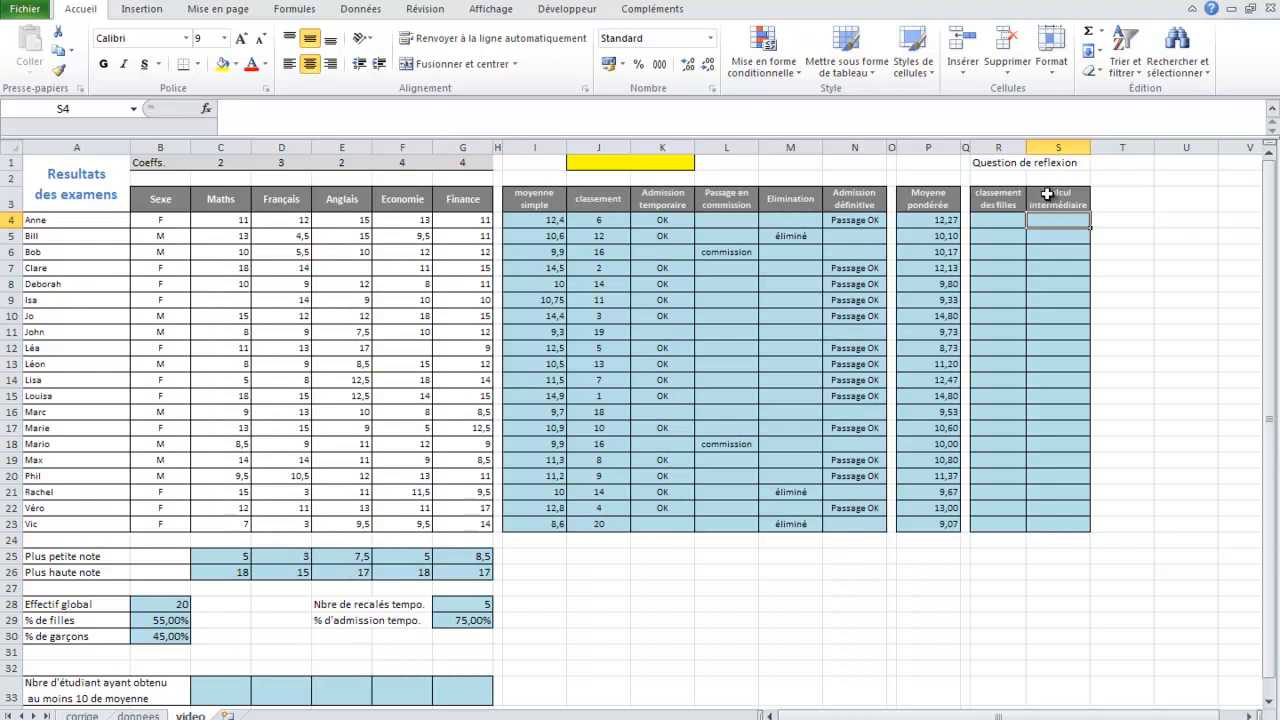
Change the fill of S4:S23 to the lightest blue theme shade
left_click_drag(1046, 221, 1030, 520)
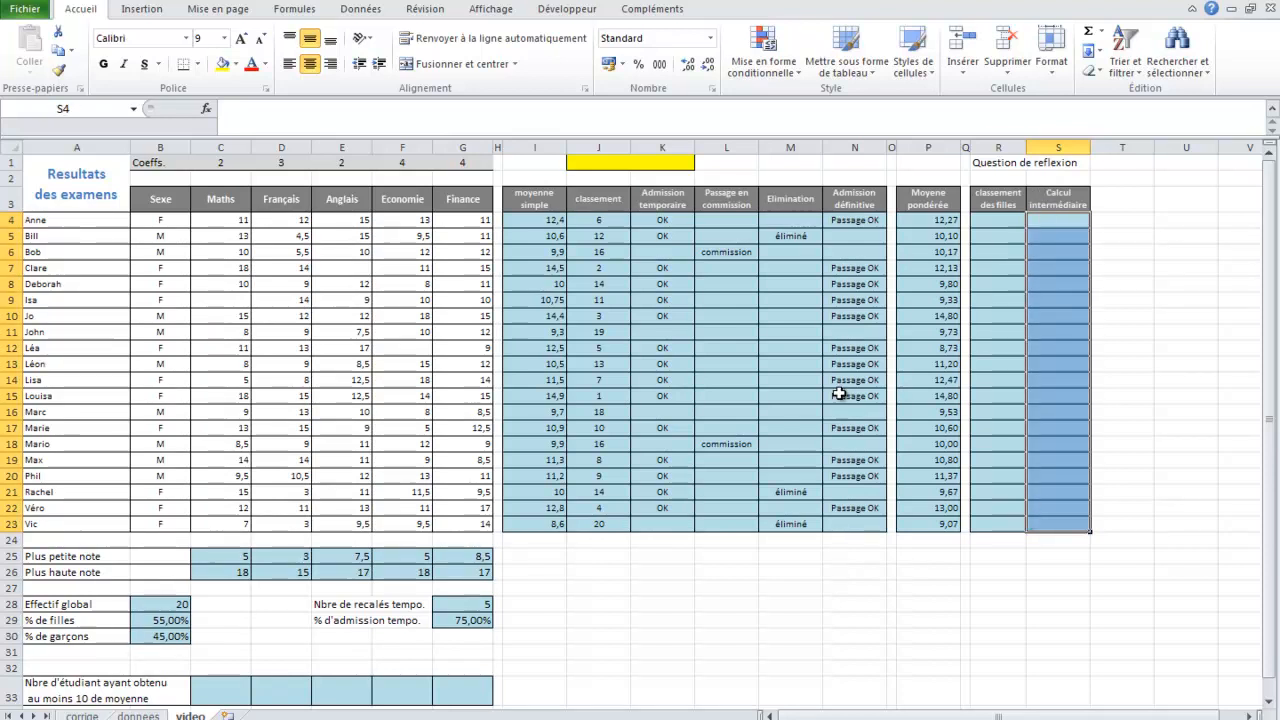
left_click(237, 64)
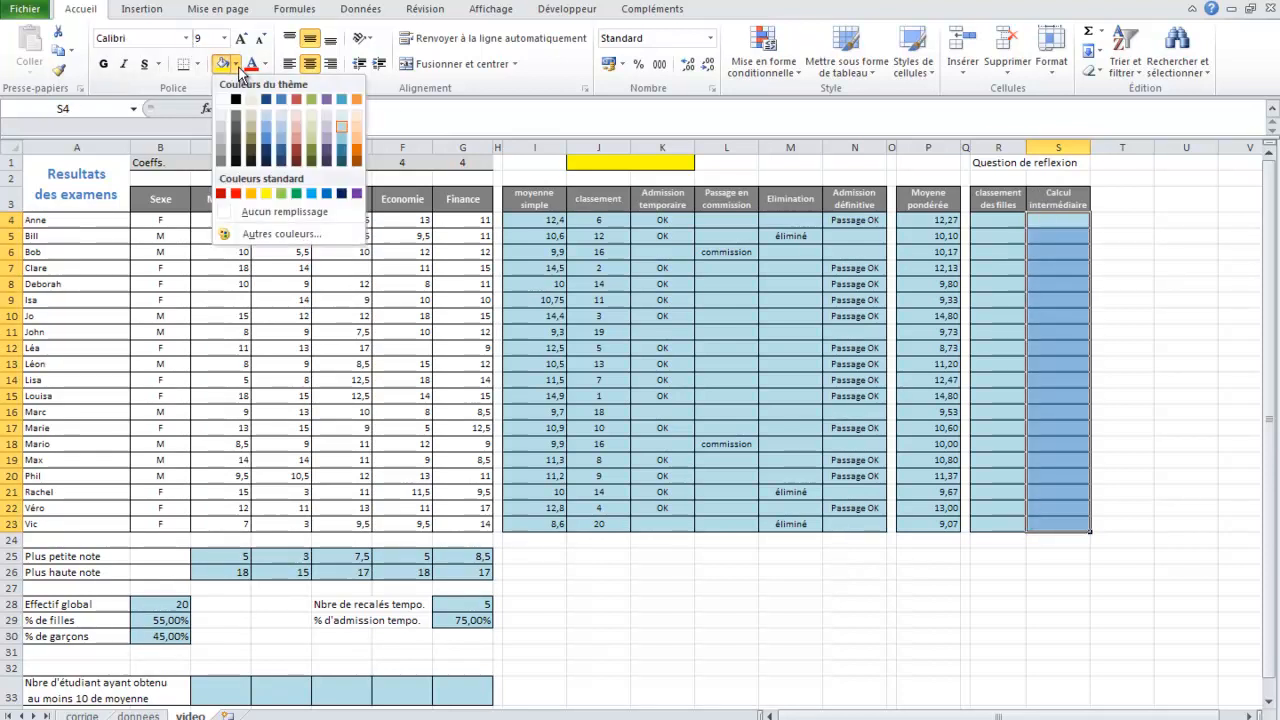
left_click(281, 111)
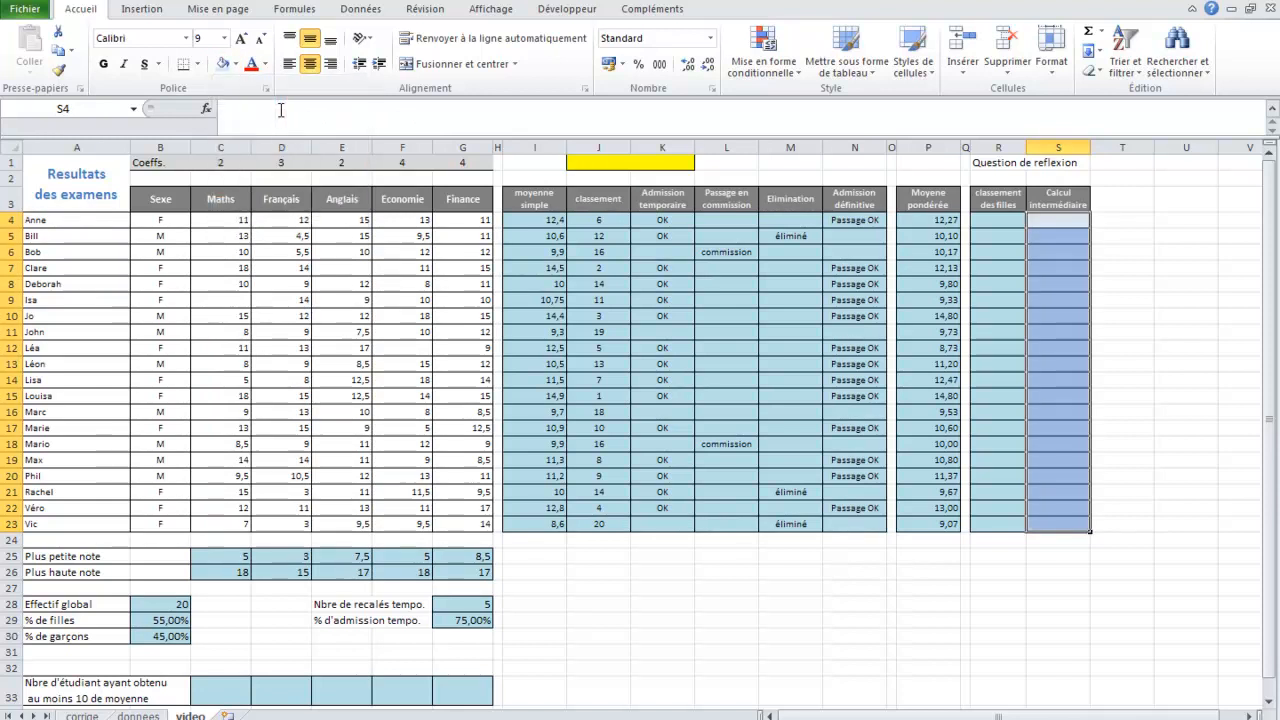
Enter =SI(B4="F";I4;"") in S4 to return the simple average for girls only
left_click(1060, 221)
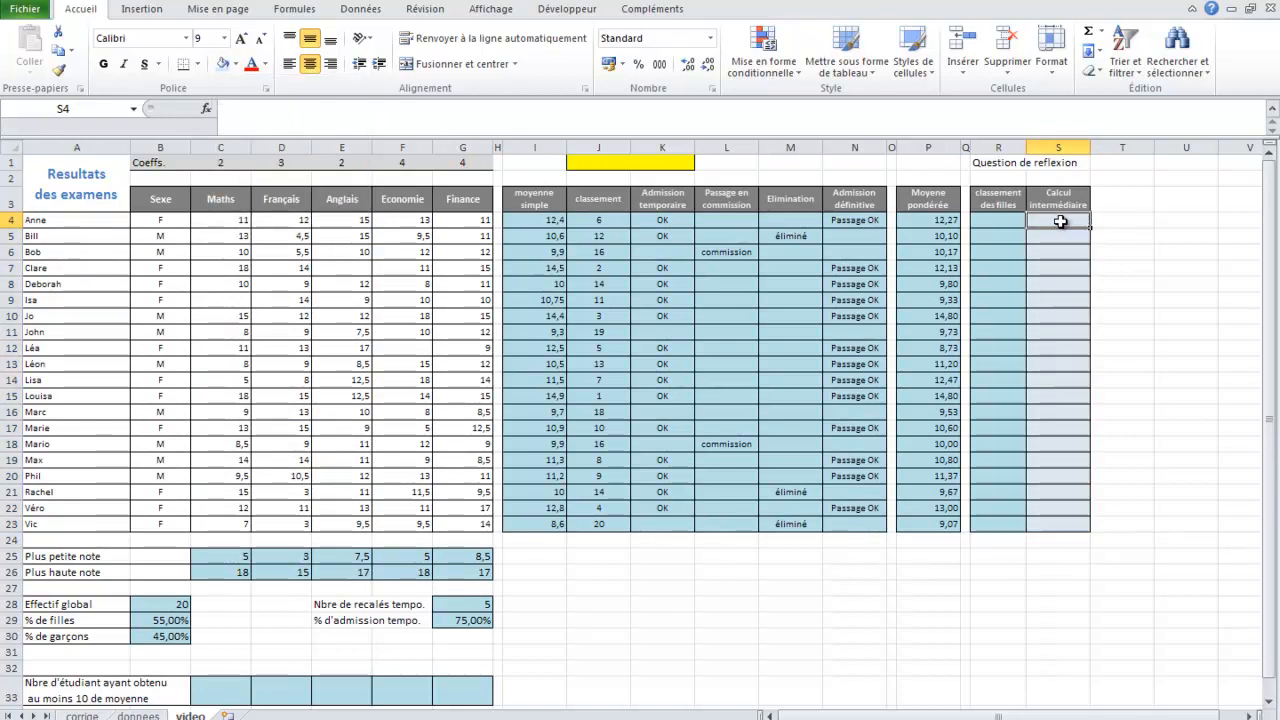
type("=si(")
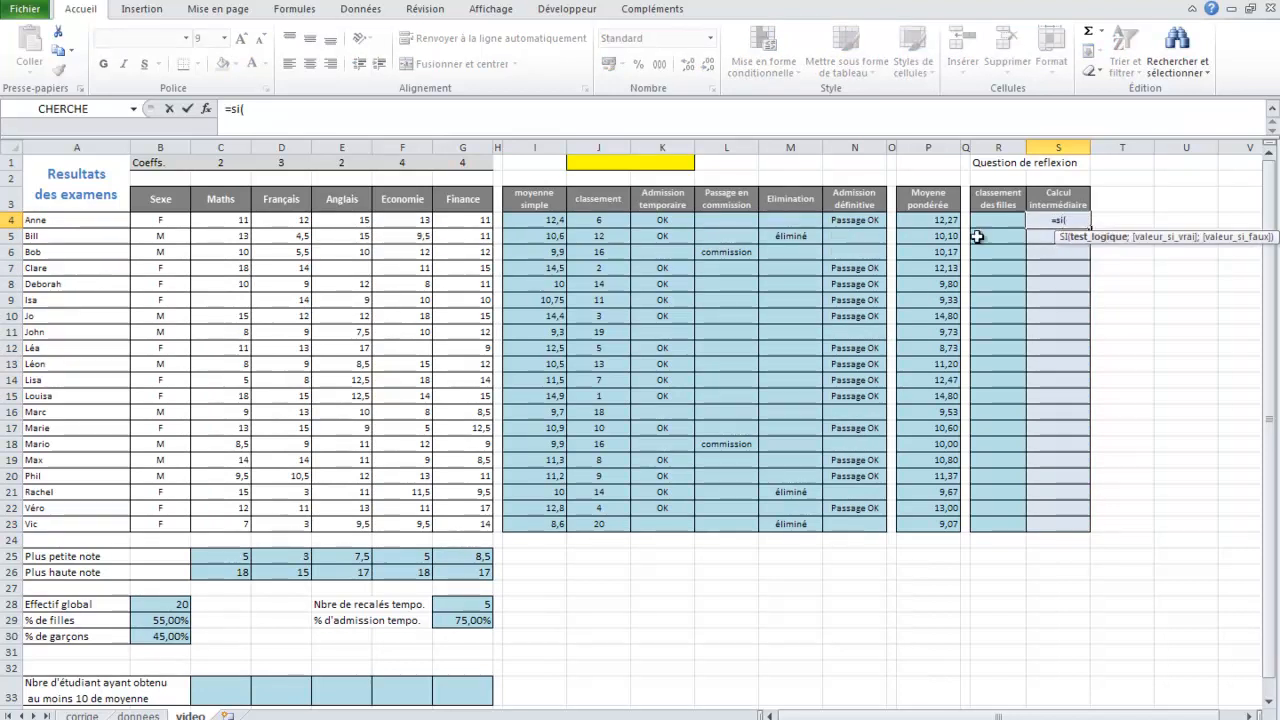
left_click(148, 222)
type("=\"F\"")
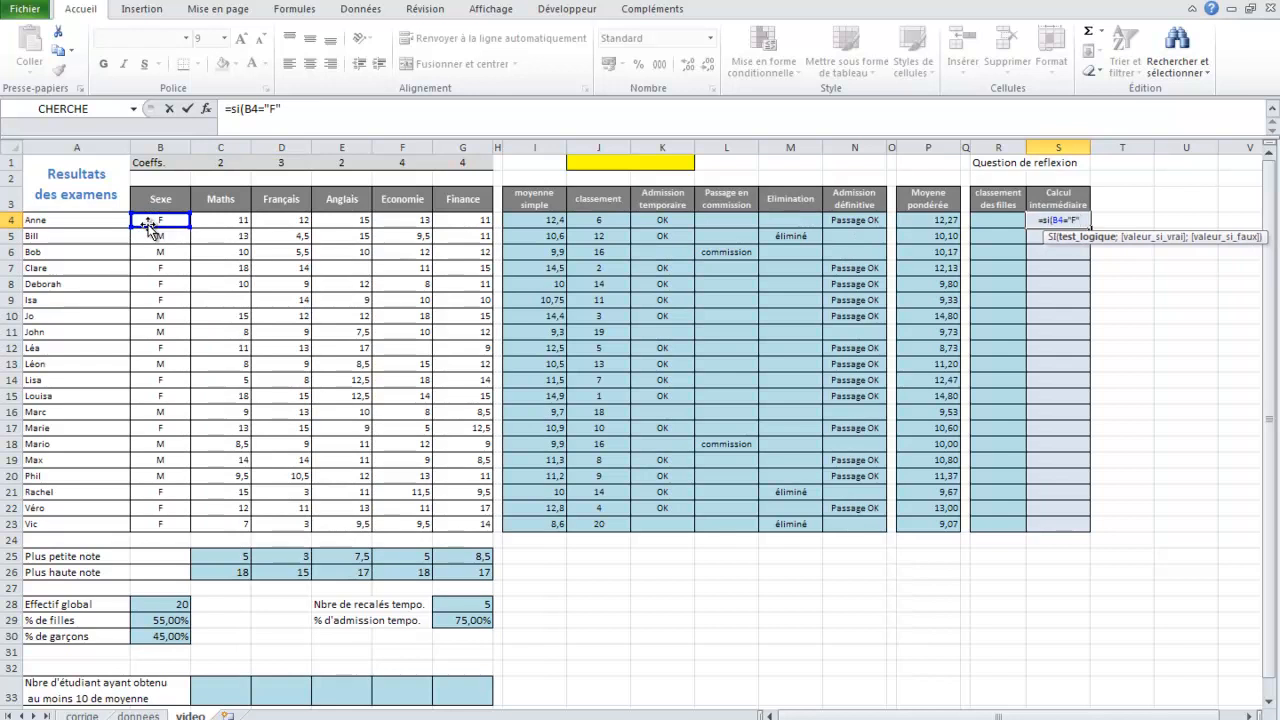
left_click(301, 107)
type(";")
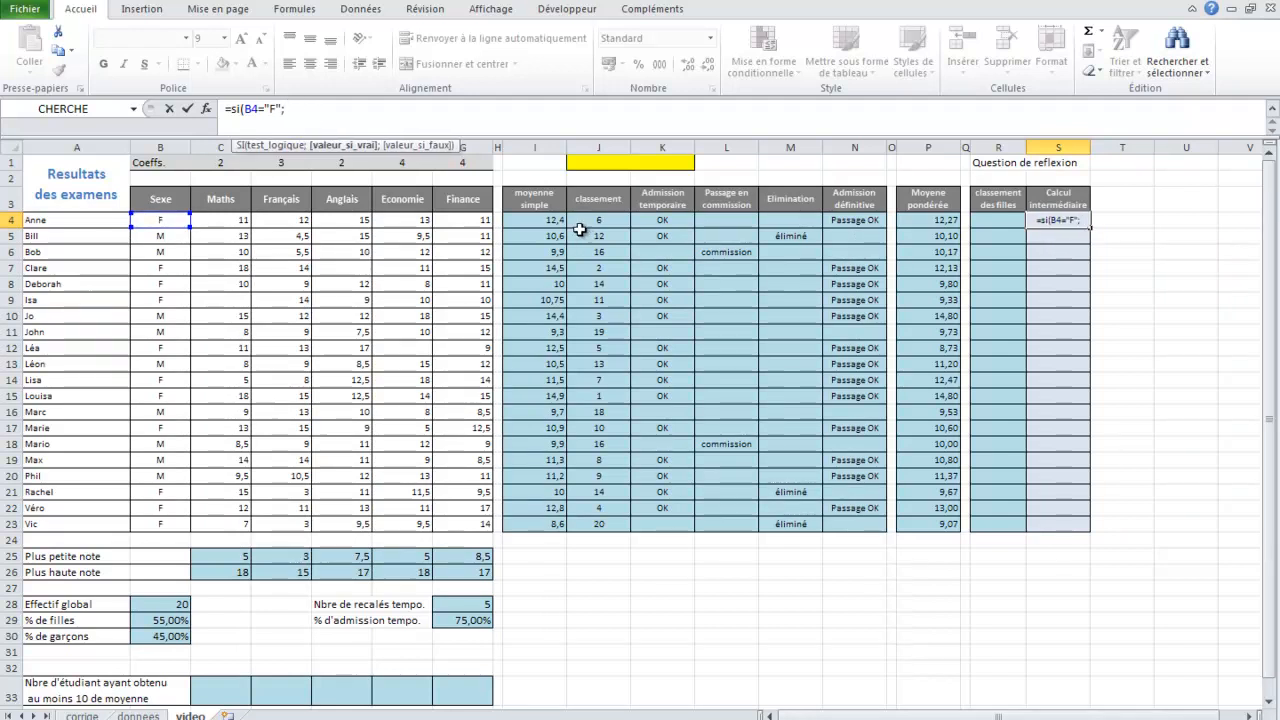
left_click(551, 220)
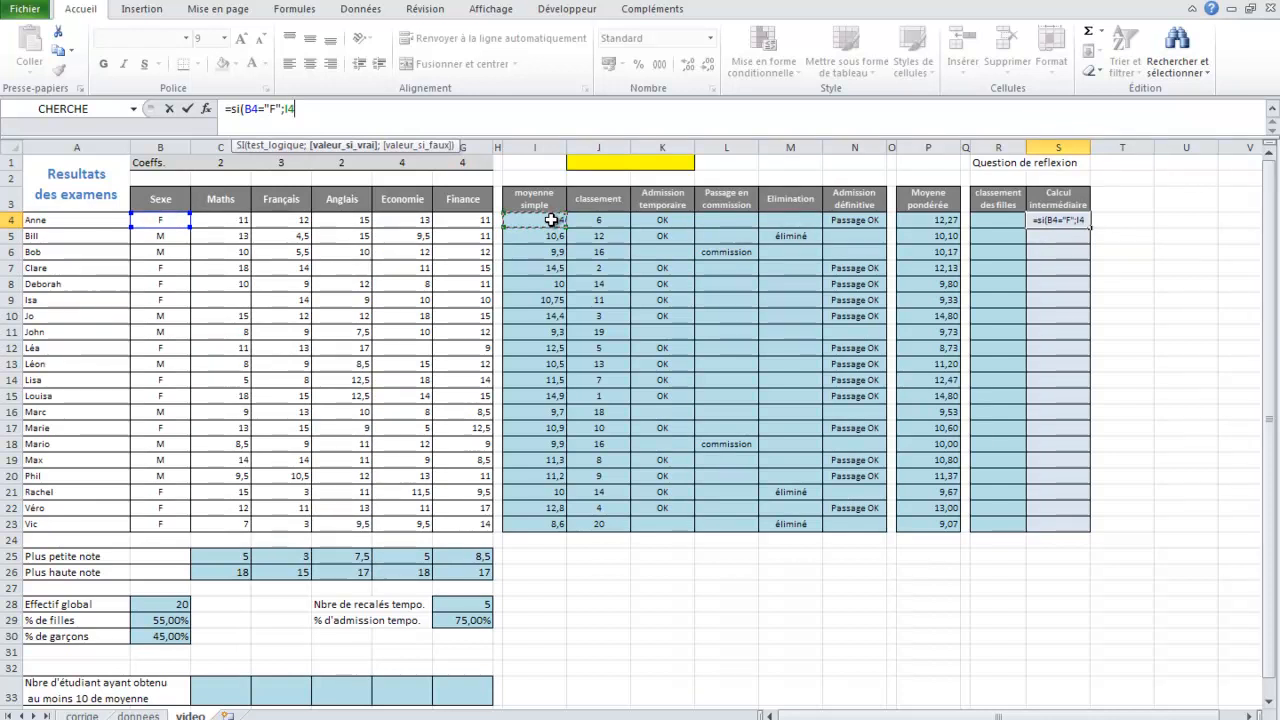
type(";\"\"")
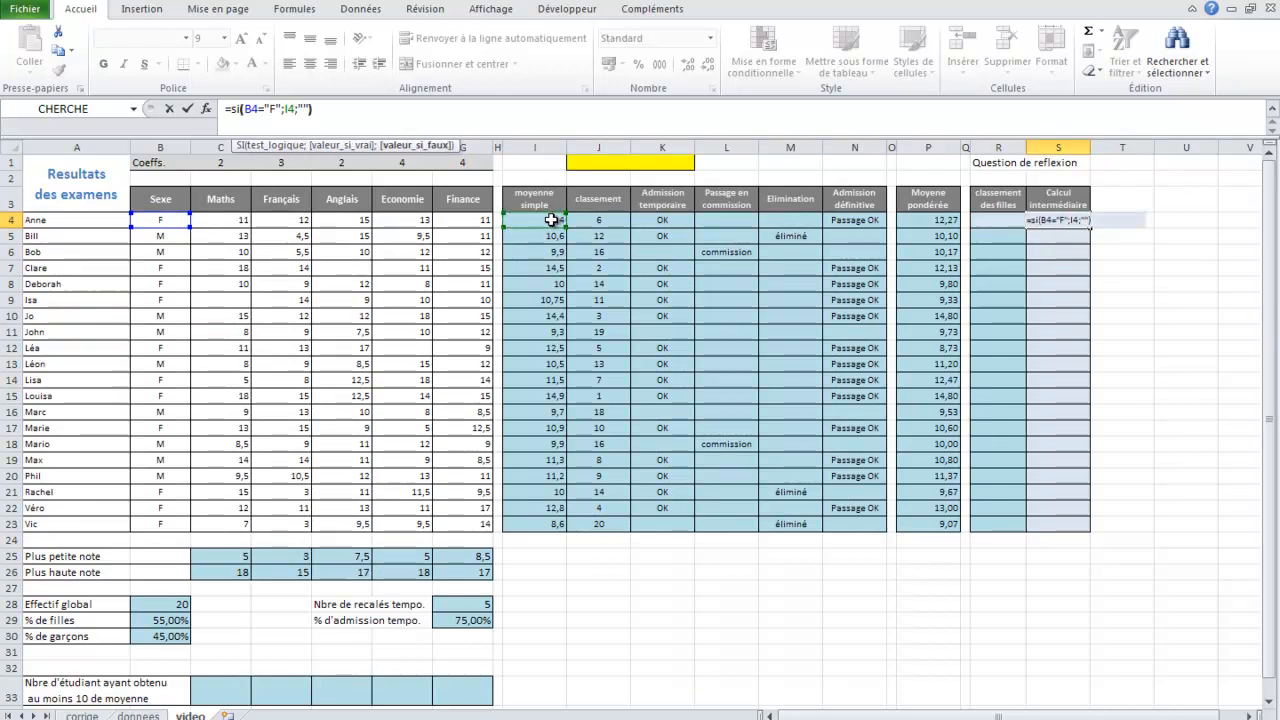
type(")")
Review and validate the SI function's arguments in S4, and fill the formula down to S23
left_click(209, 108)
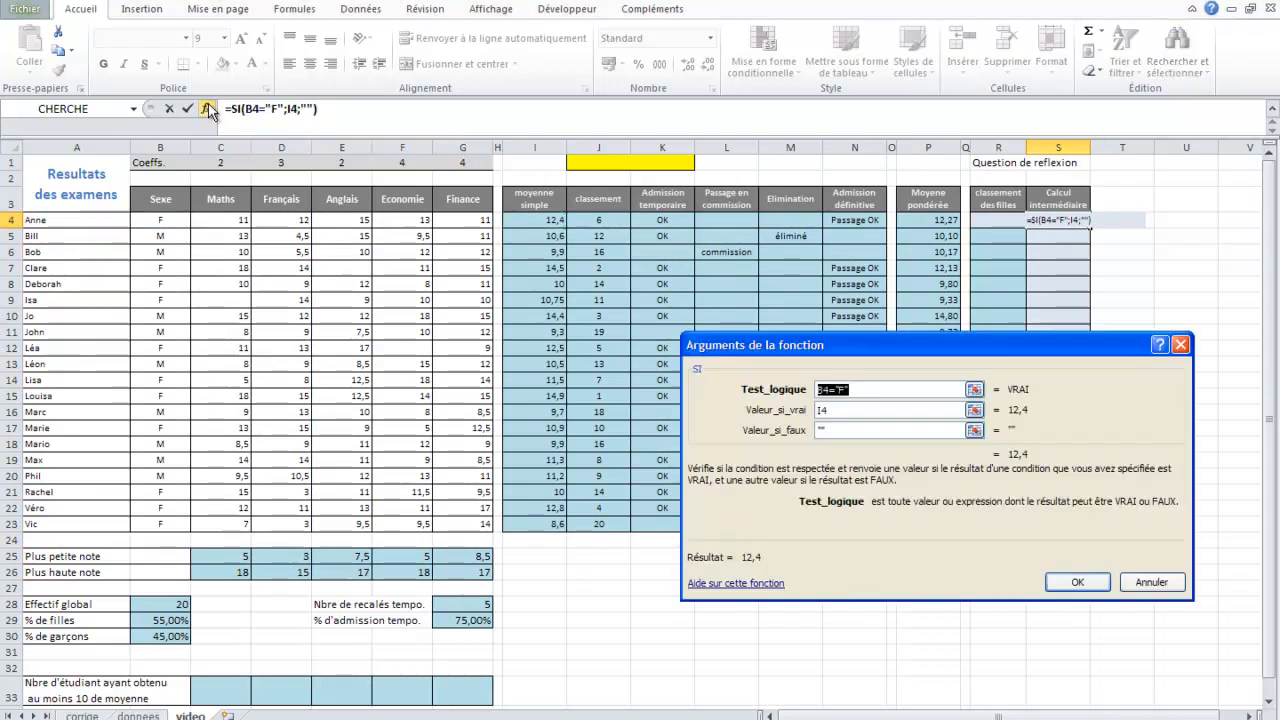
left_click(870, 389)
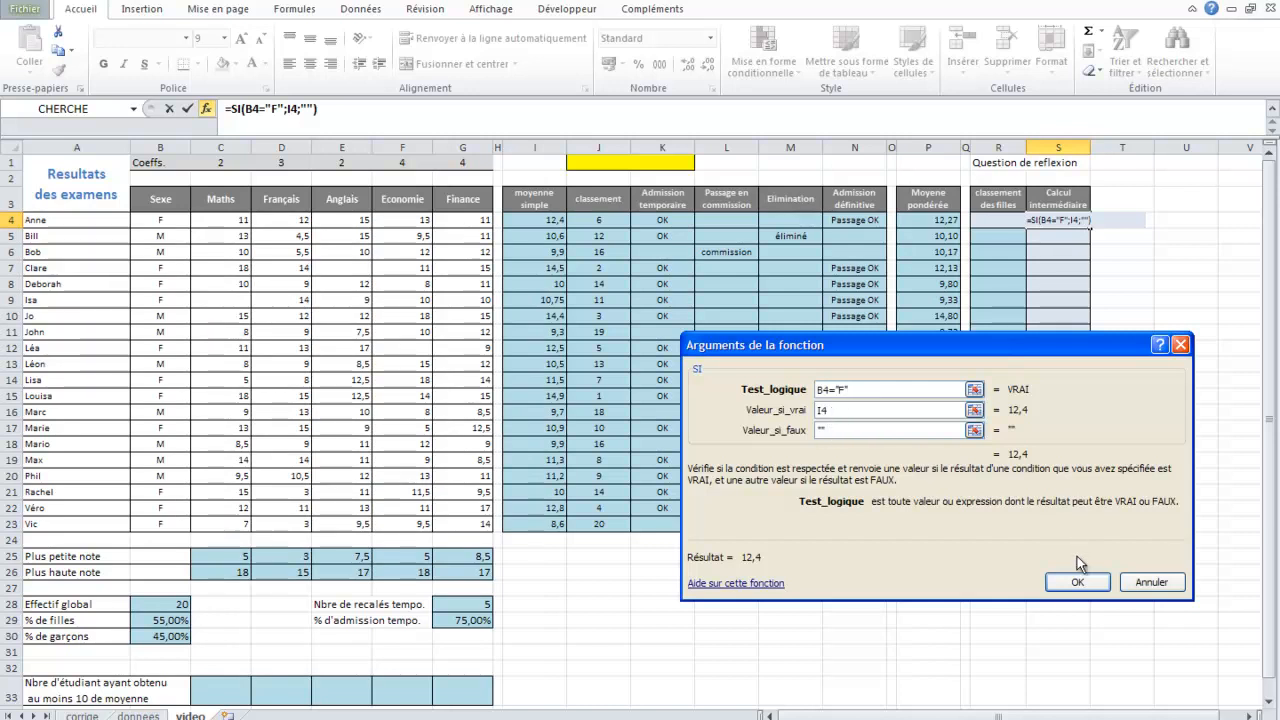
left_click(1077, 582)
left_click_drag(1090, 227, 1090, 530)
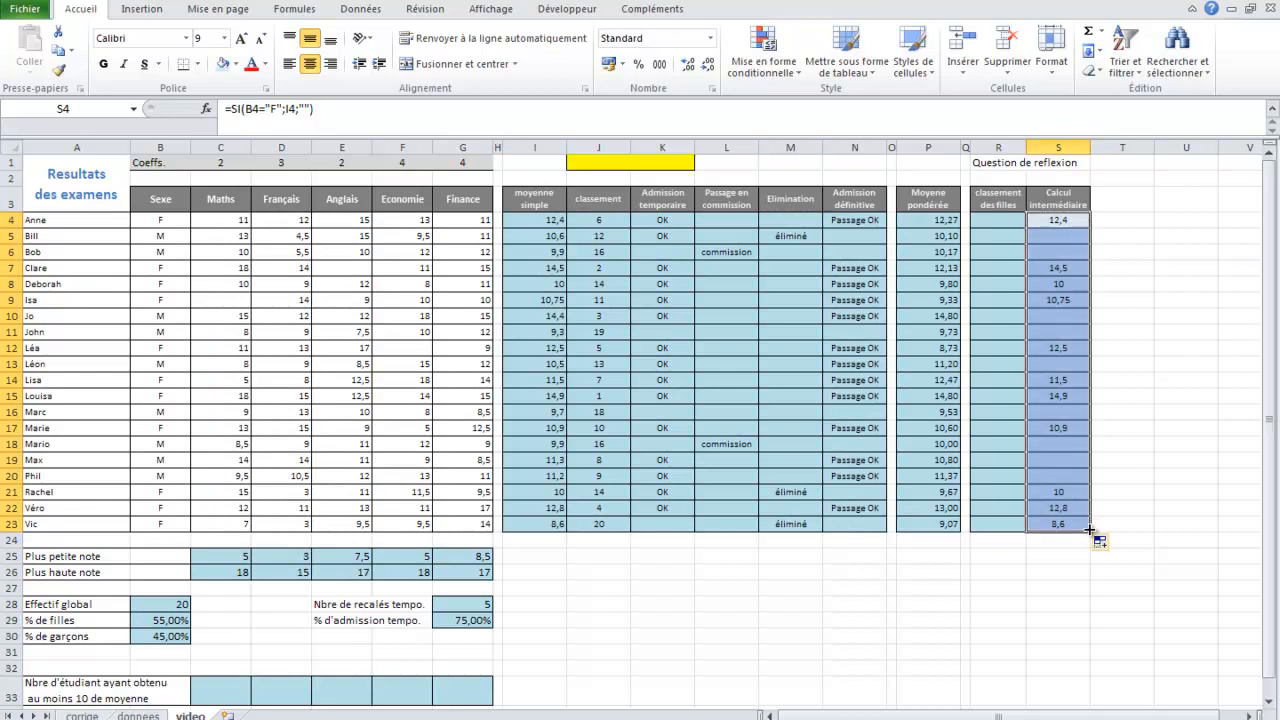
left_click(1150, 385)
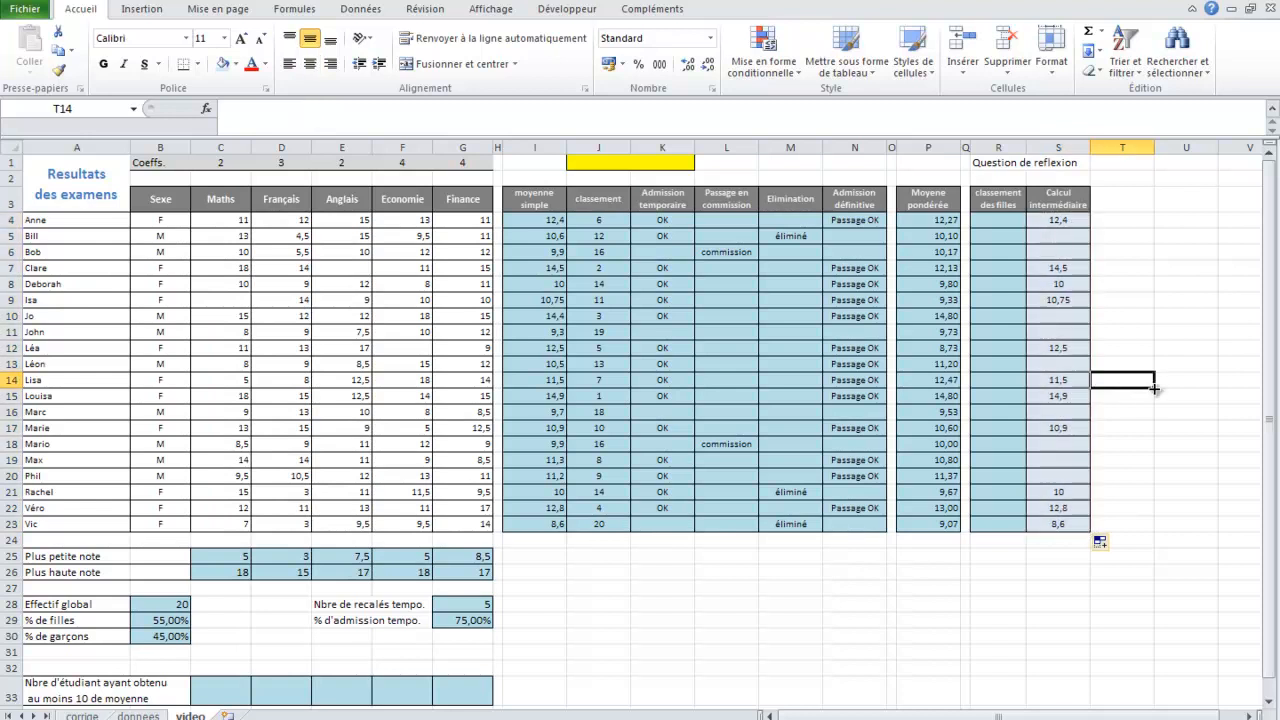
left_click(985, 218)
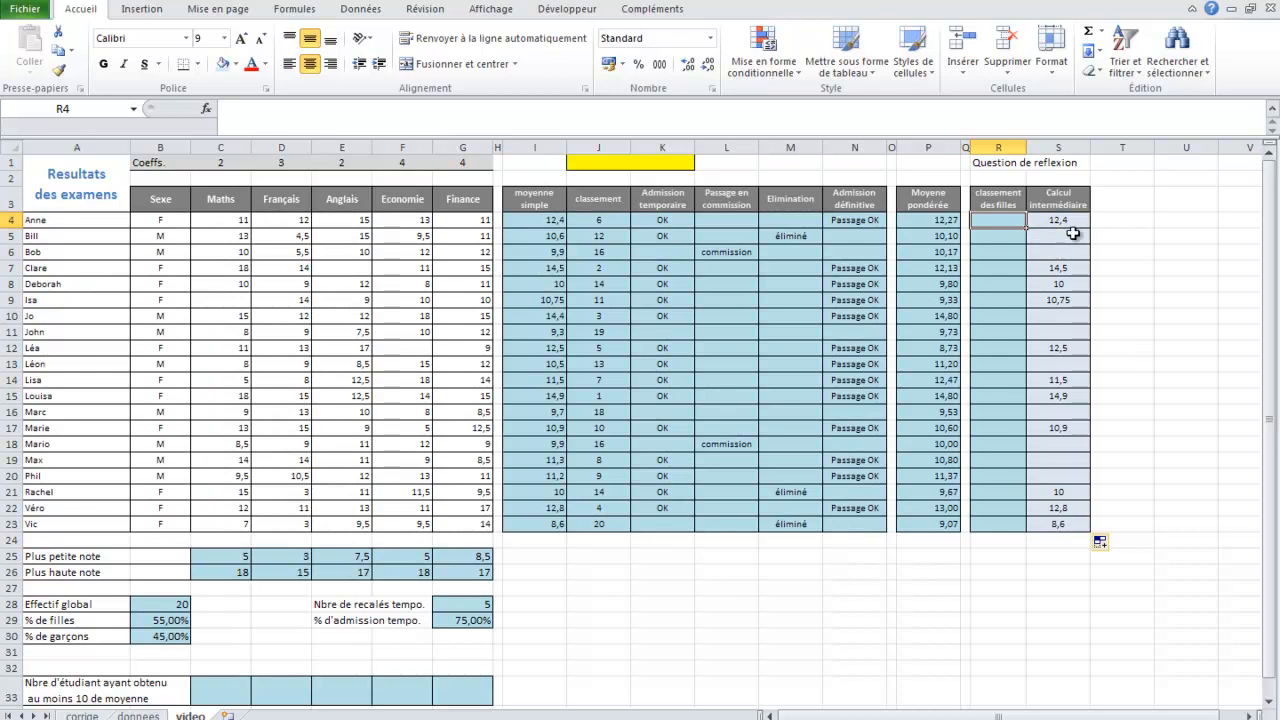
type("=rang")
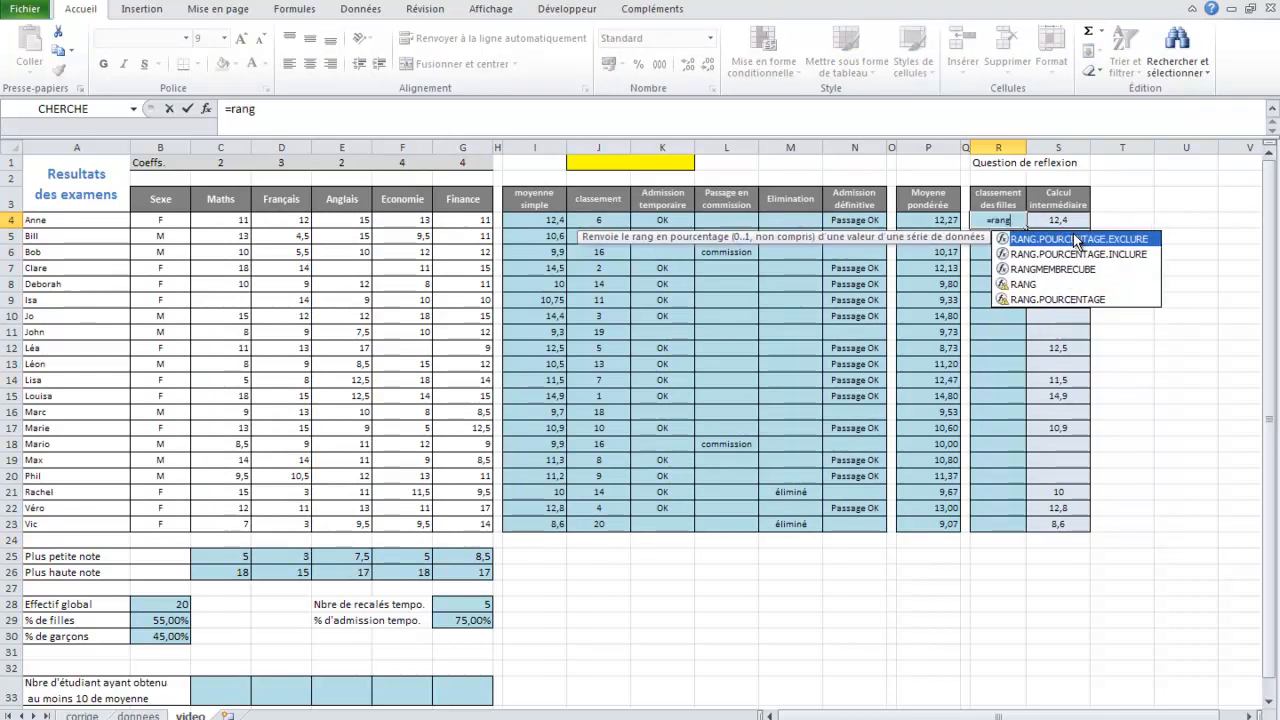
type("(")
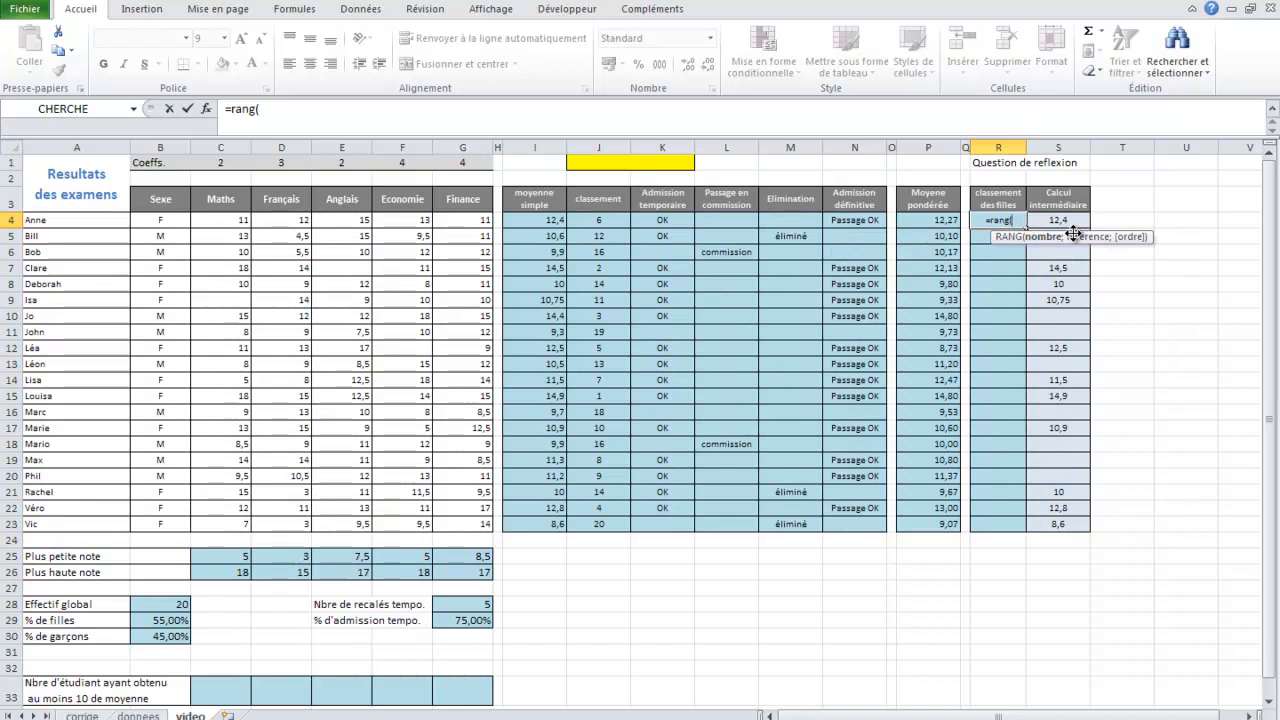
key("Escape")
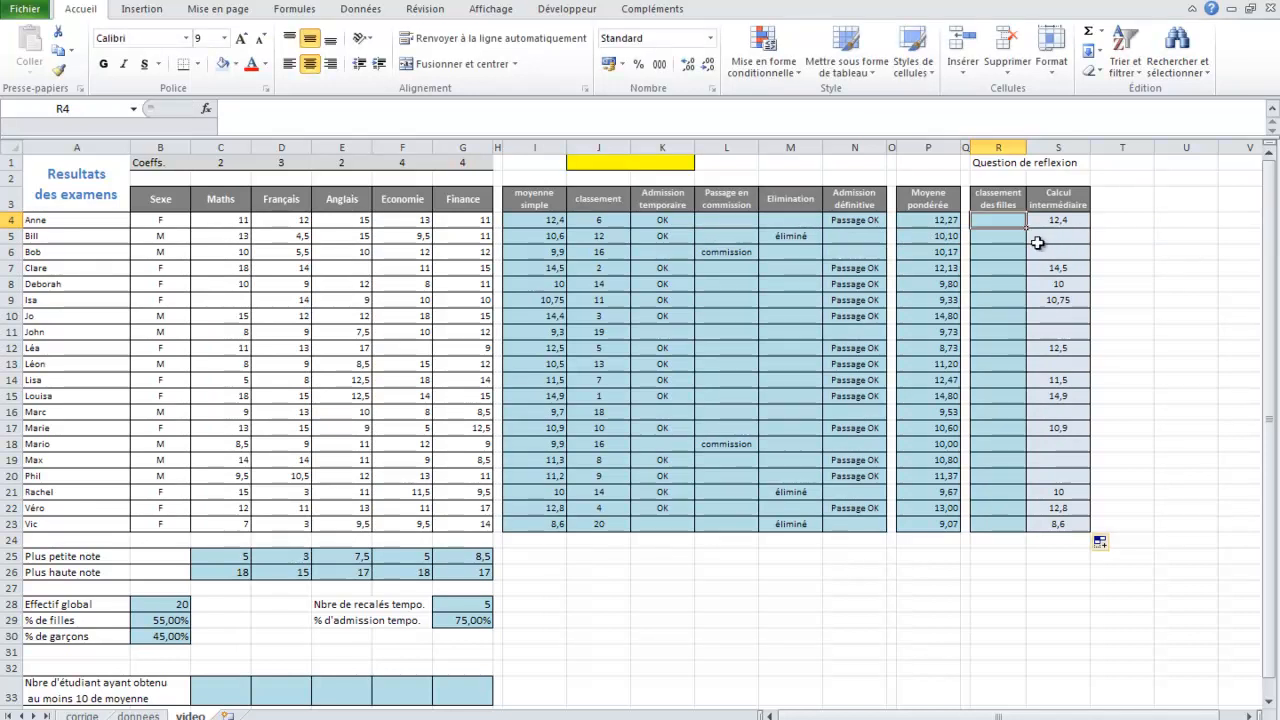
left_click(1051, 238)
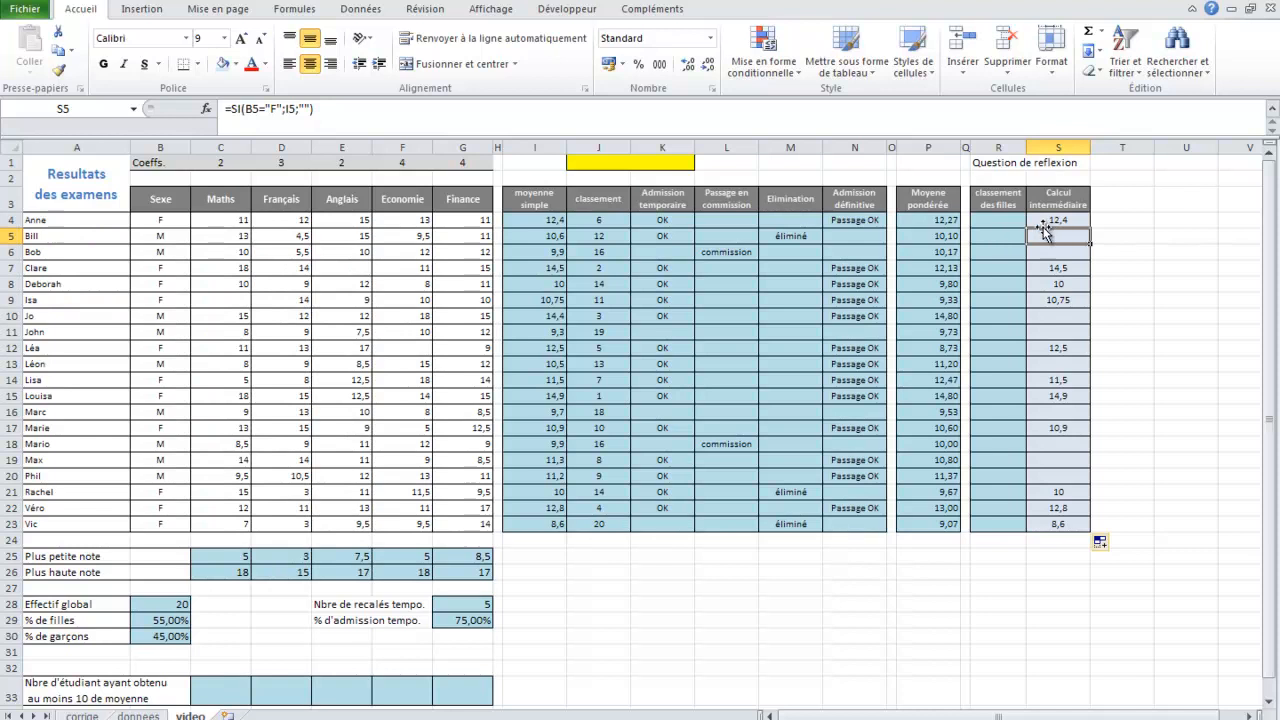
left_click(1055, 218)
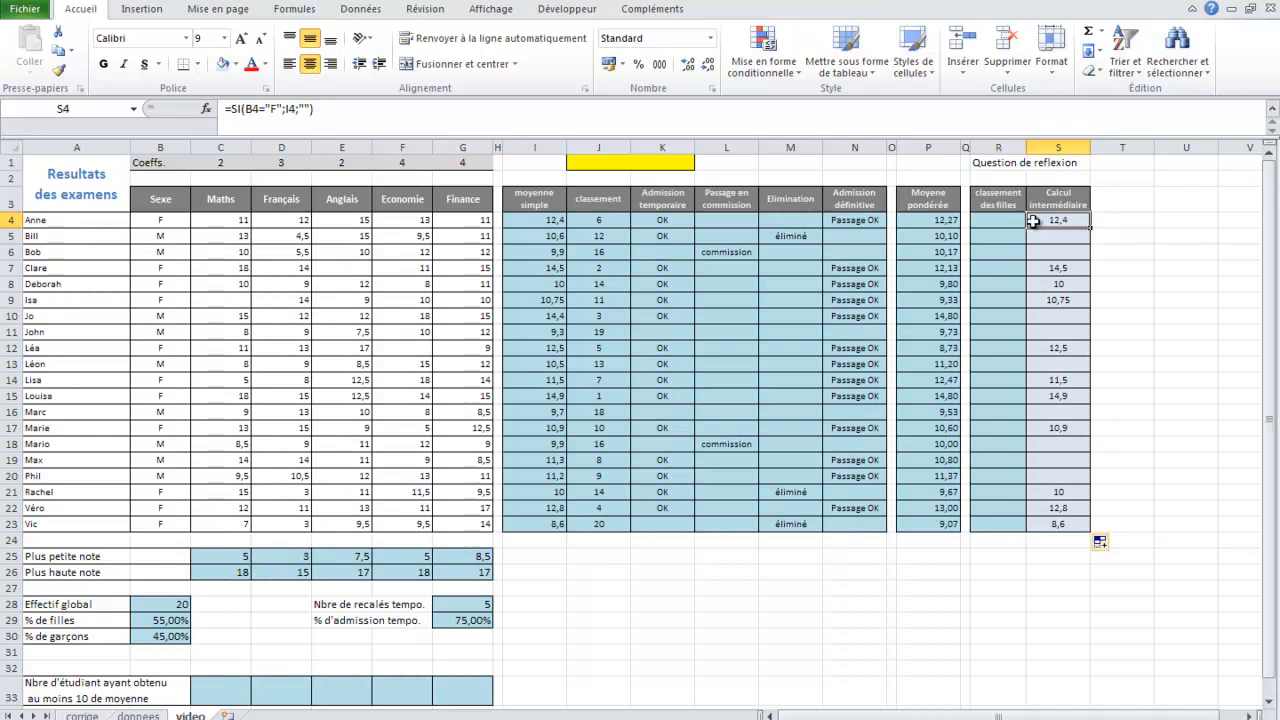
Start an SI function in R4 with the logical test S4<>"" in its arguments
left_click(1002, 228)
type("=si(")
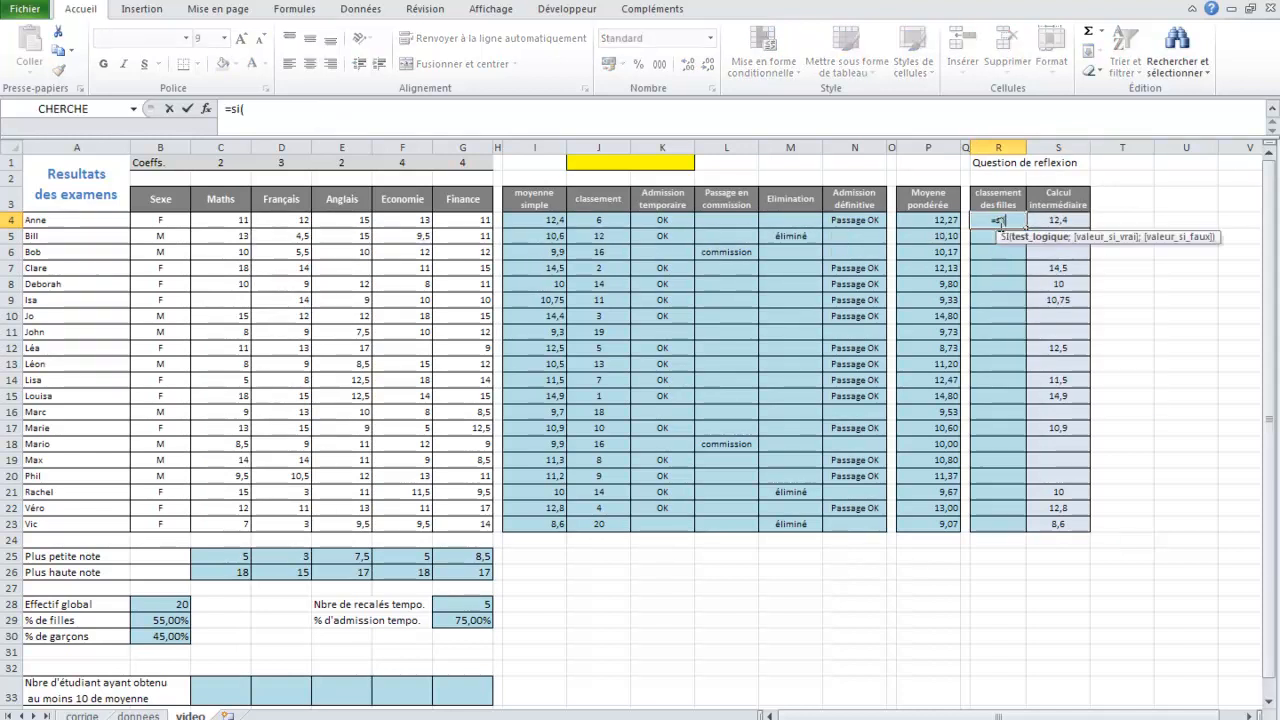
left_click(206, 109)
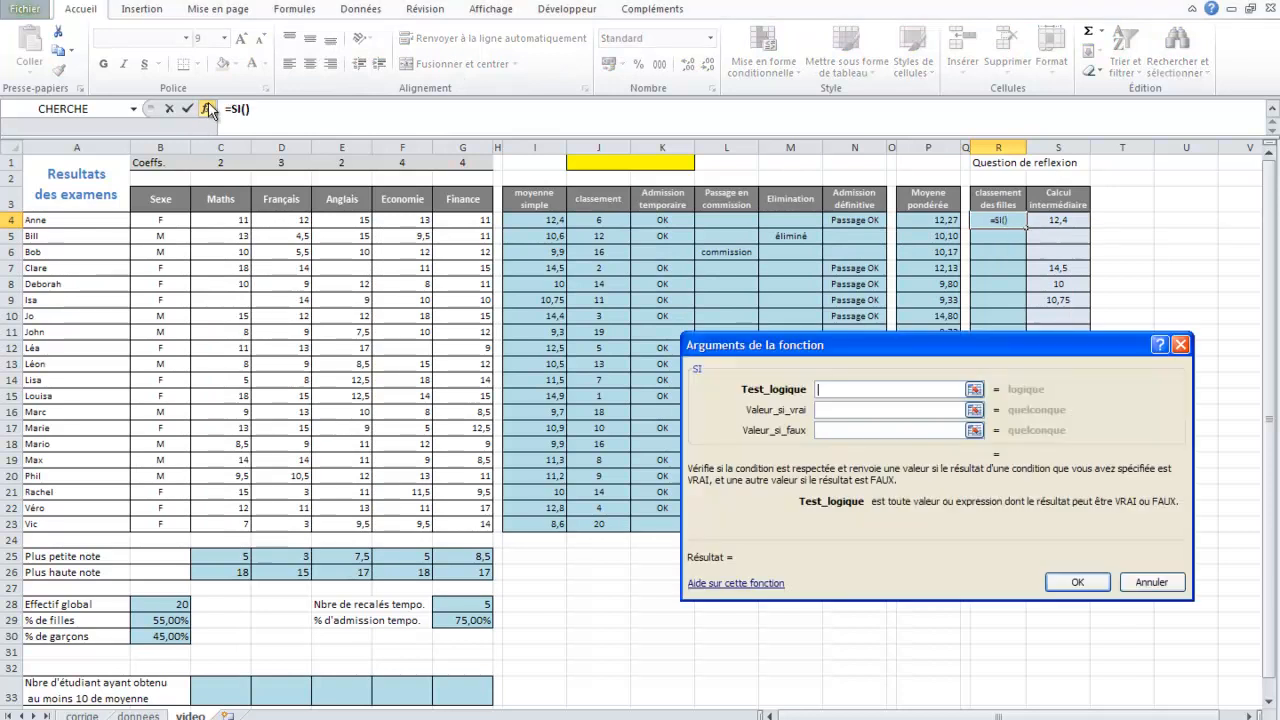
left_click(1045, 220)
type("<>")
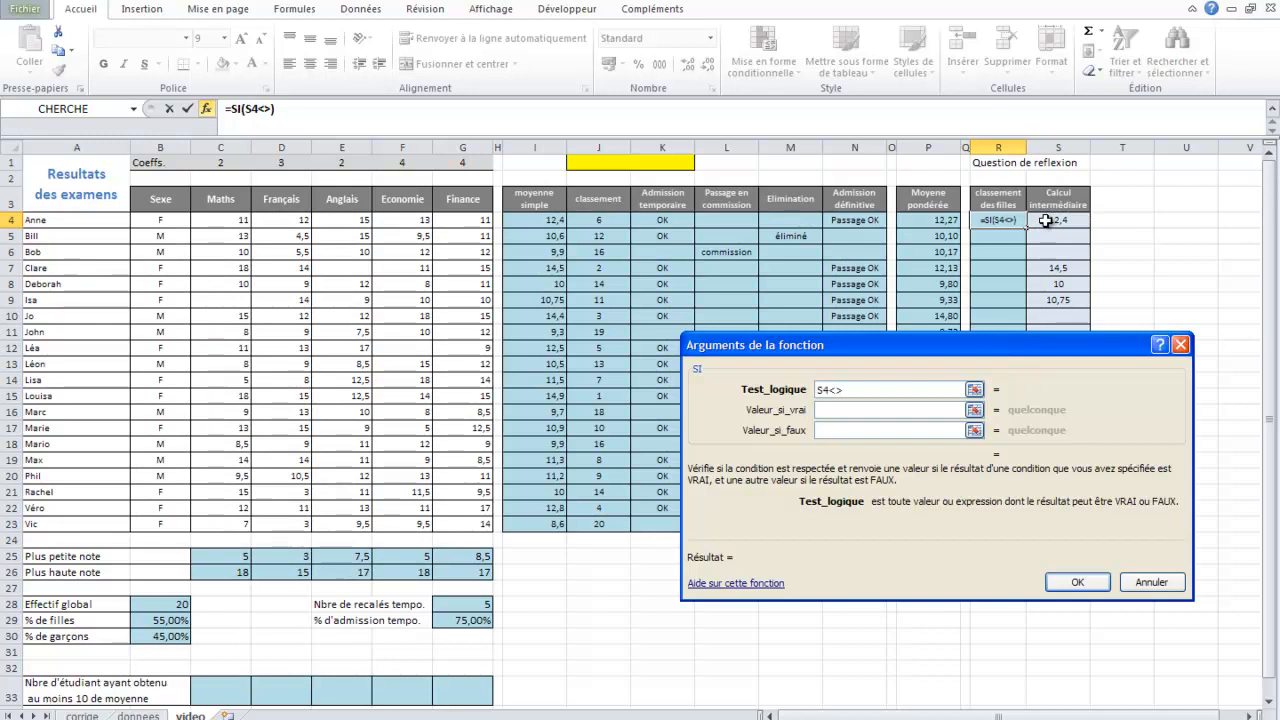
type("\"\"")
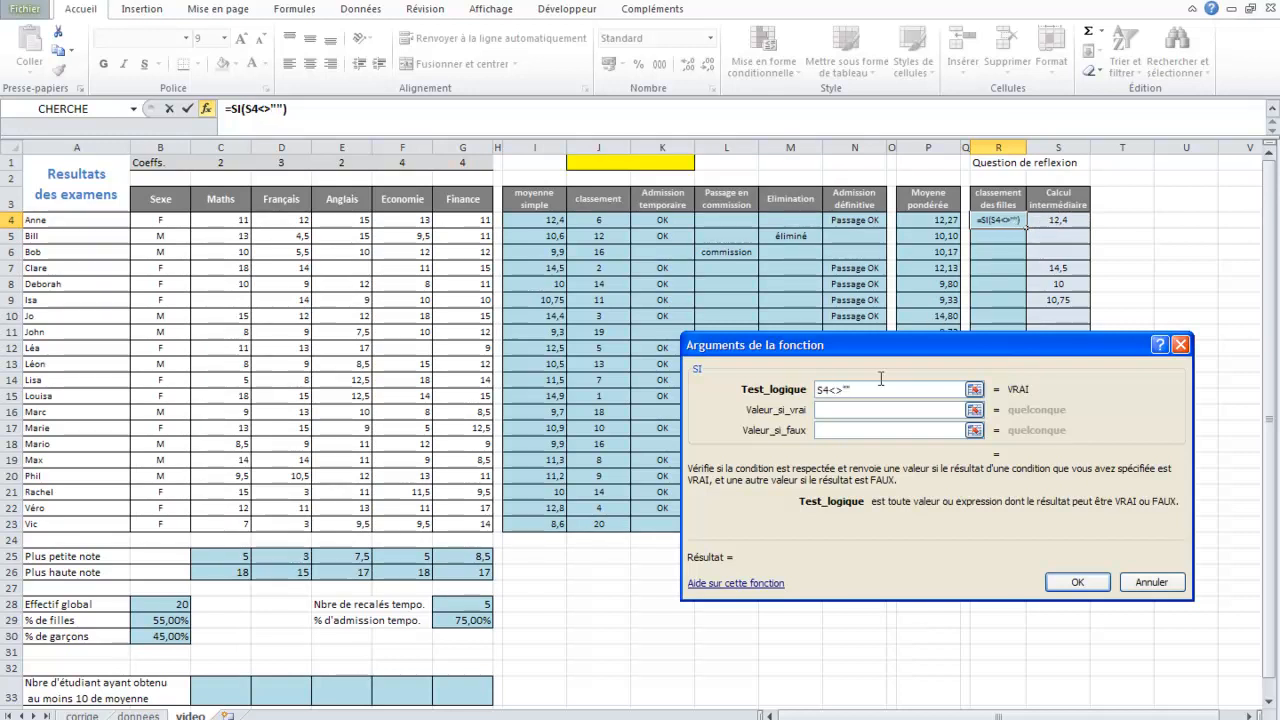
Begin the SI function's value if true with RANG, using S4 as the number to rank
left_click(842, 410)
type("rang(")
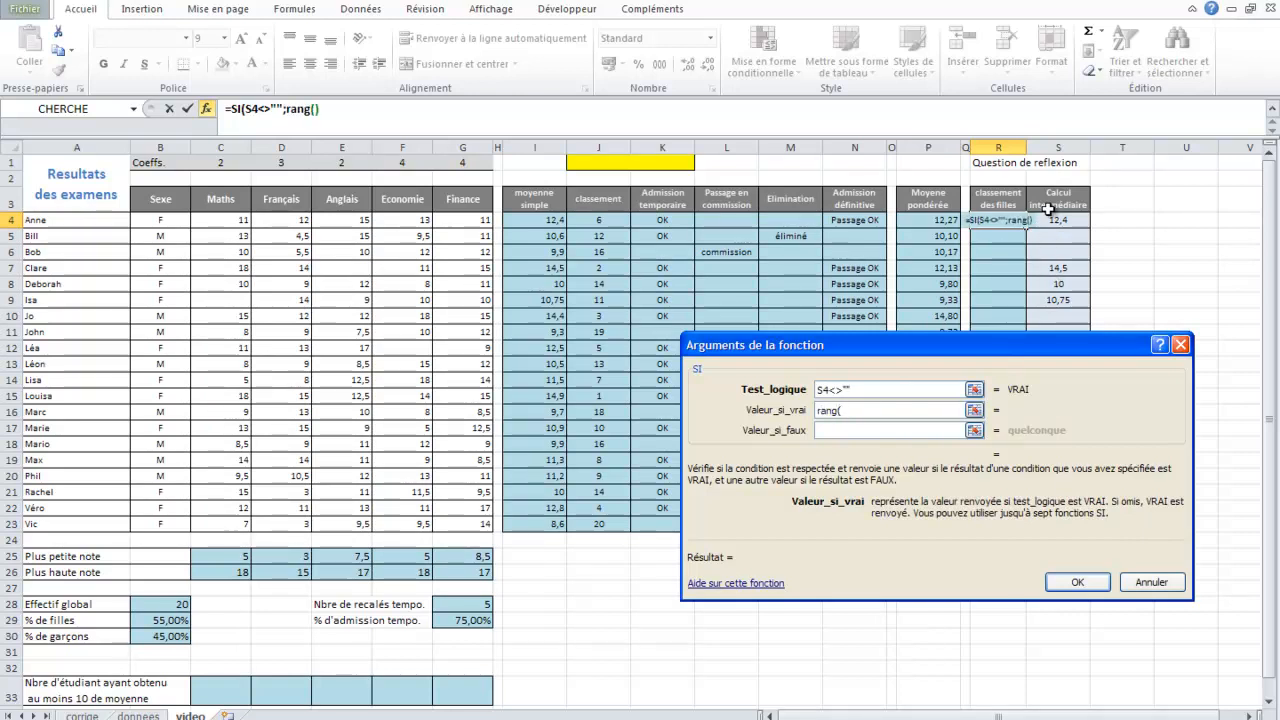
left_click(1048, 219)
left_click_drag(897, 344, 519, 327)
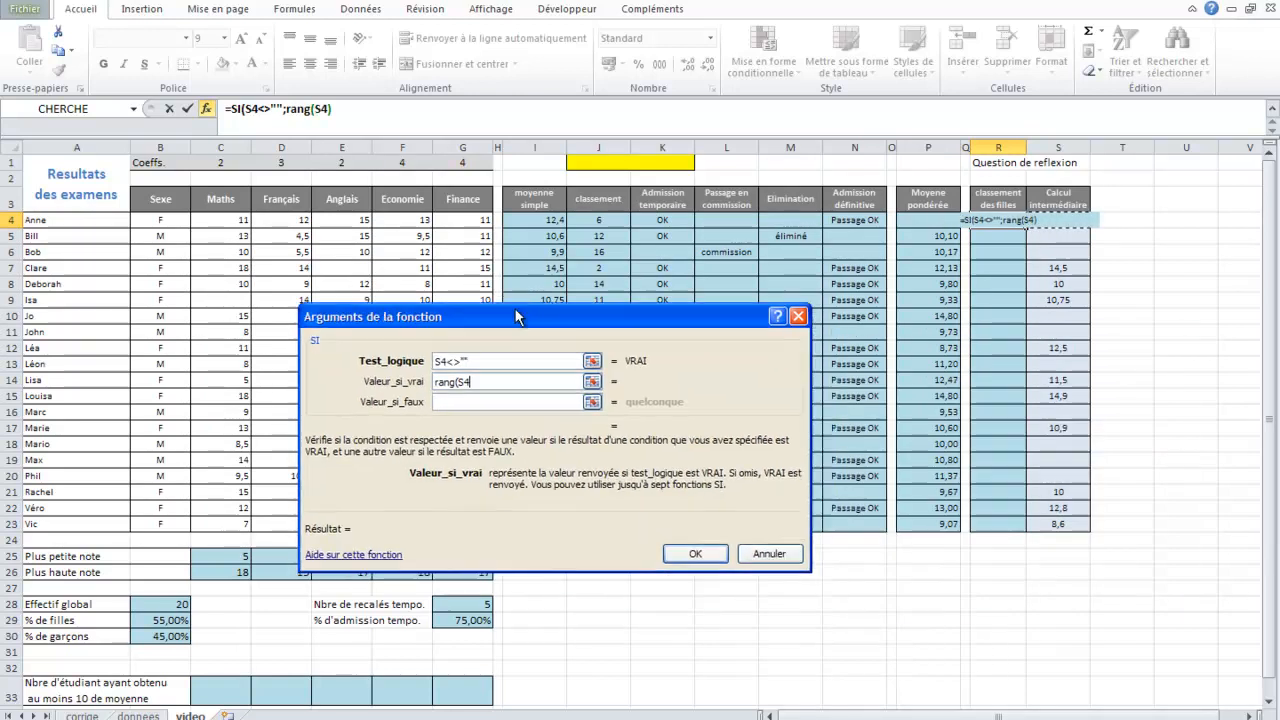
left_click(1052, 524)
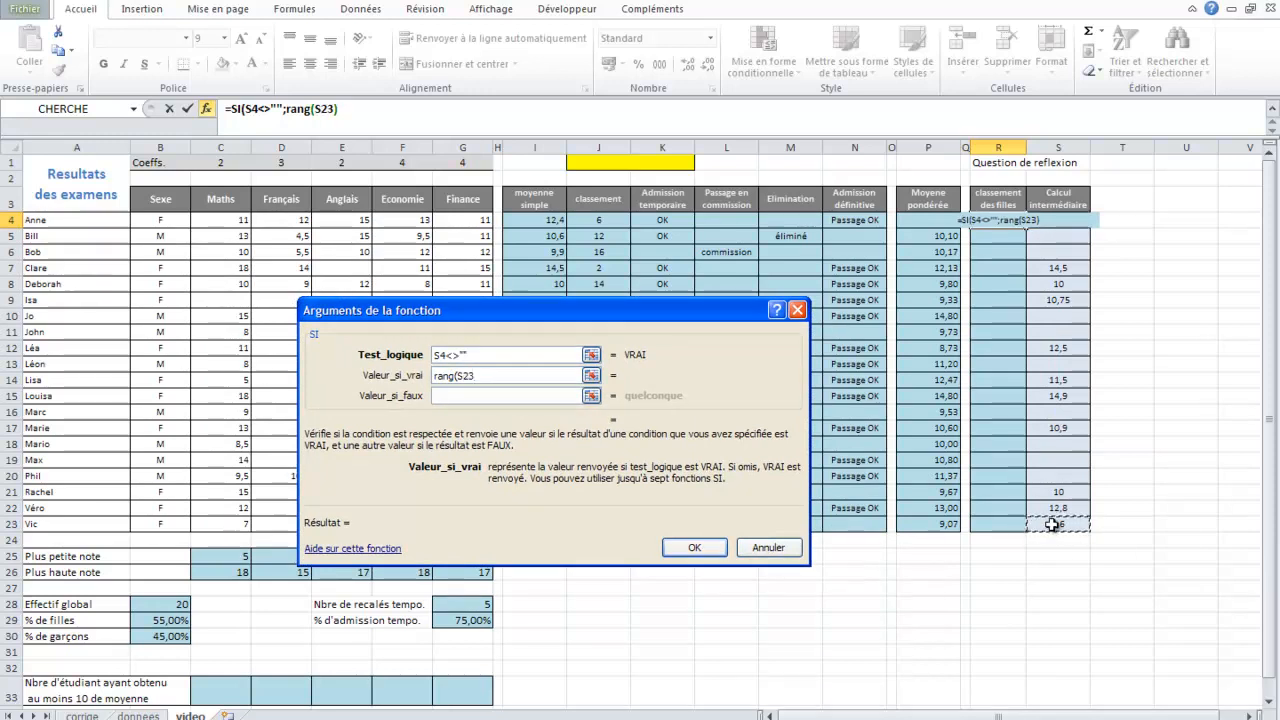
left_click(1055, 237)
key("Up")
type(";")
Complete the RANG function with the row-fixed range S$4:S$23 and set the SI function's value if false to ""
left_click(1046, 522)
left_click_drag(1046, 522, 1055, 222)
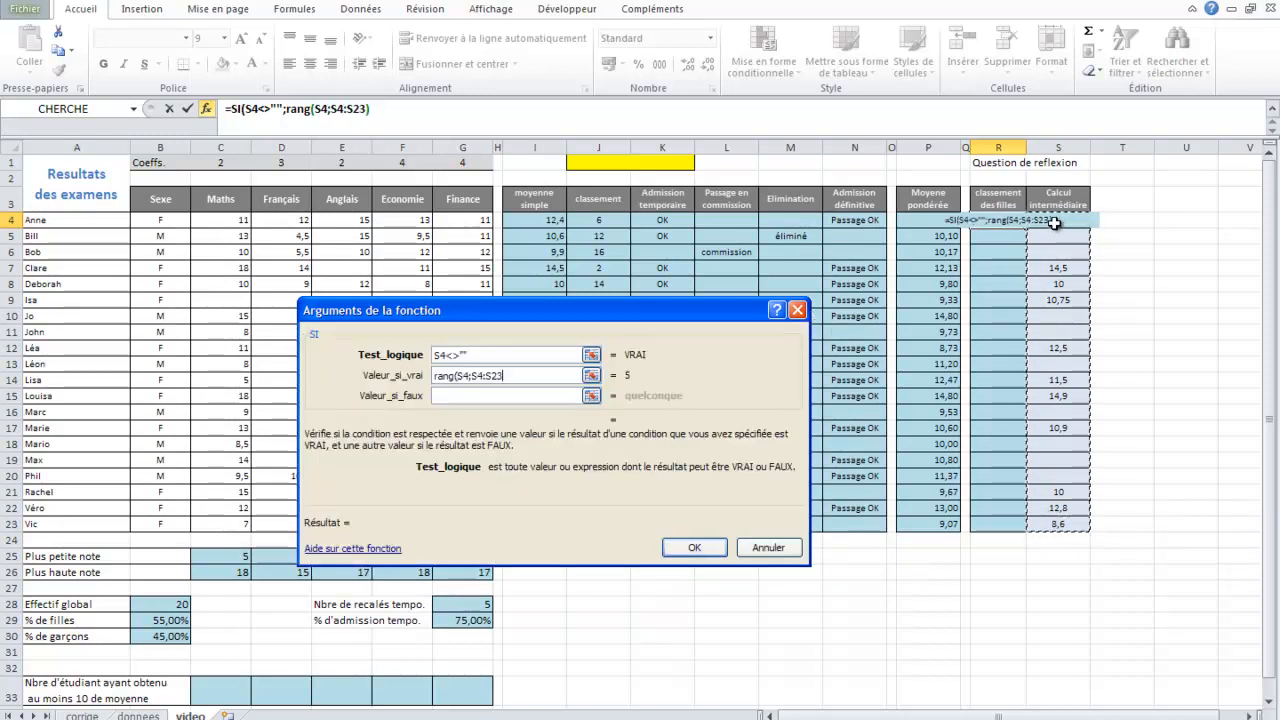
key("F4")
key("F4")
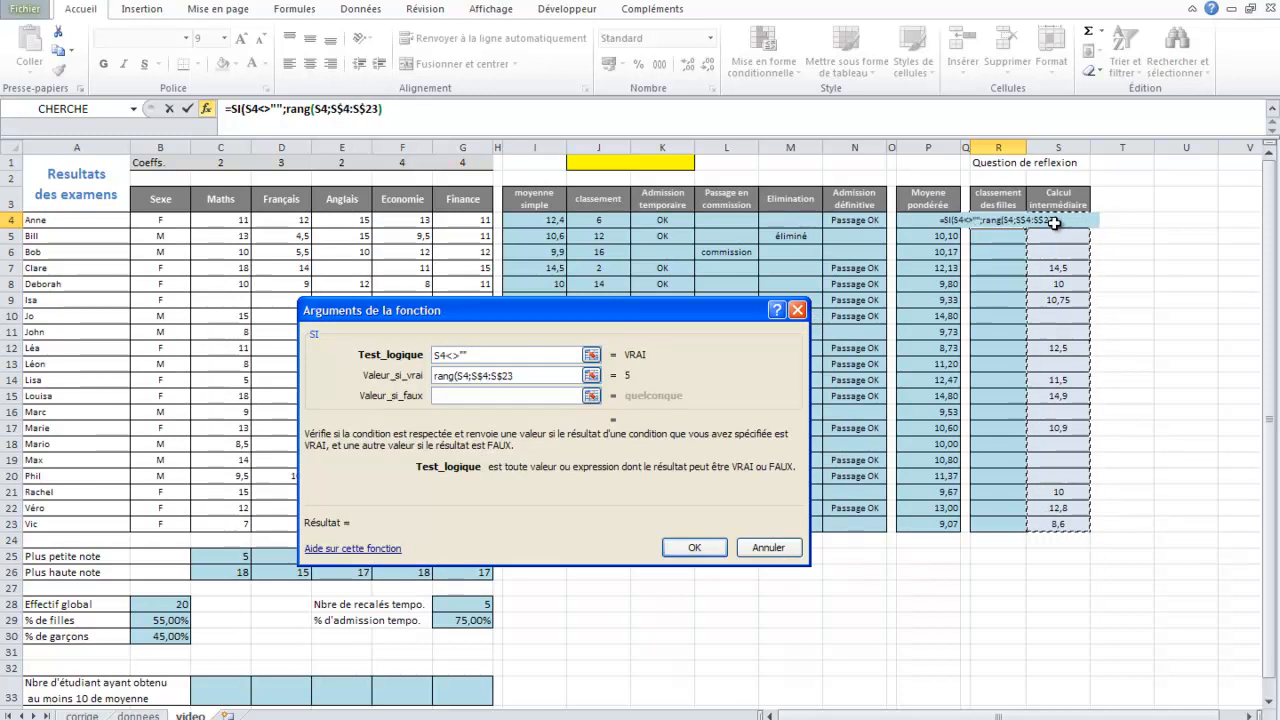
type(")")
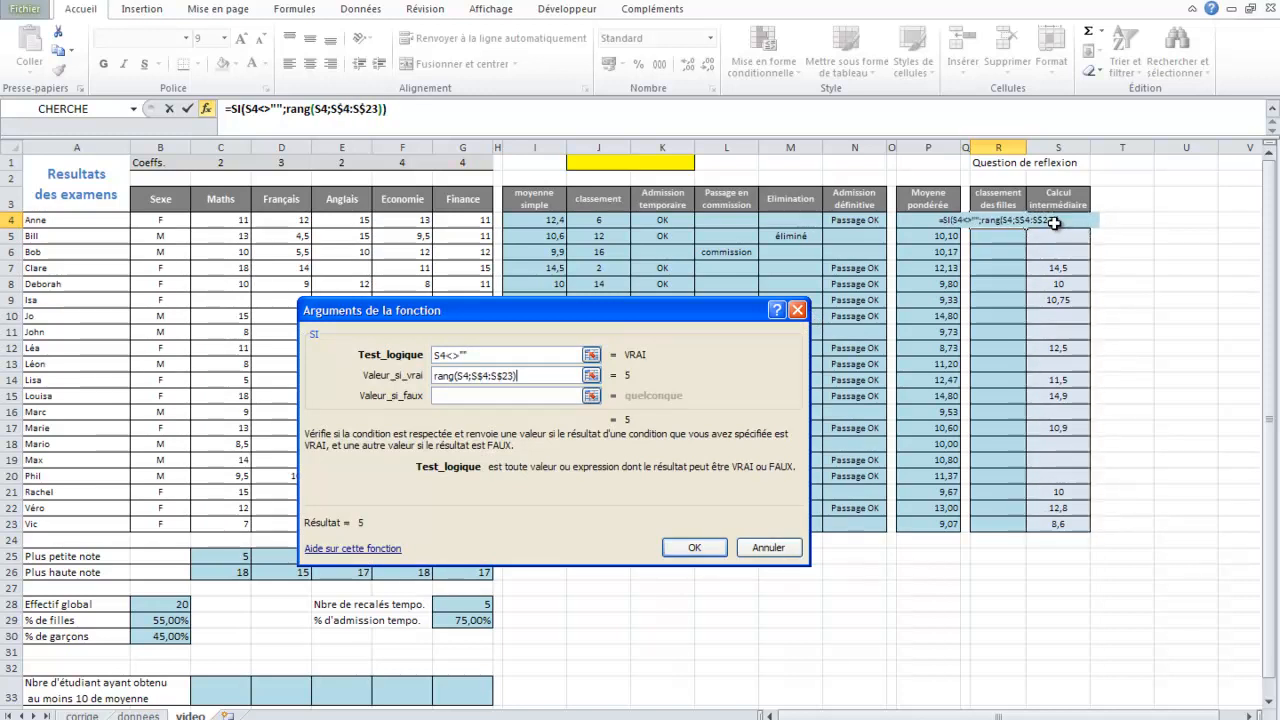
left_click(462, 396)
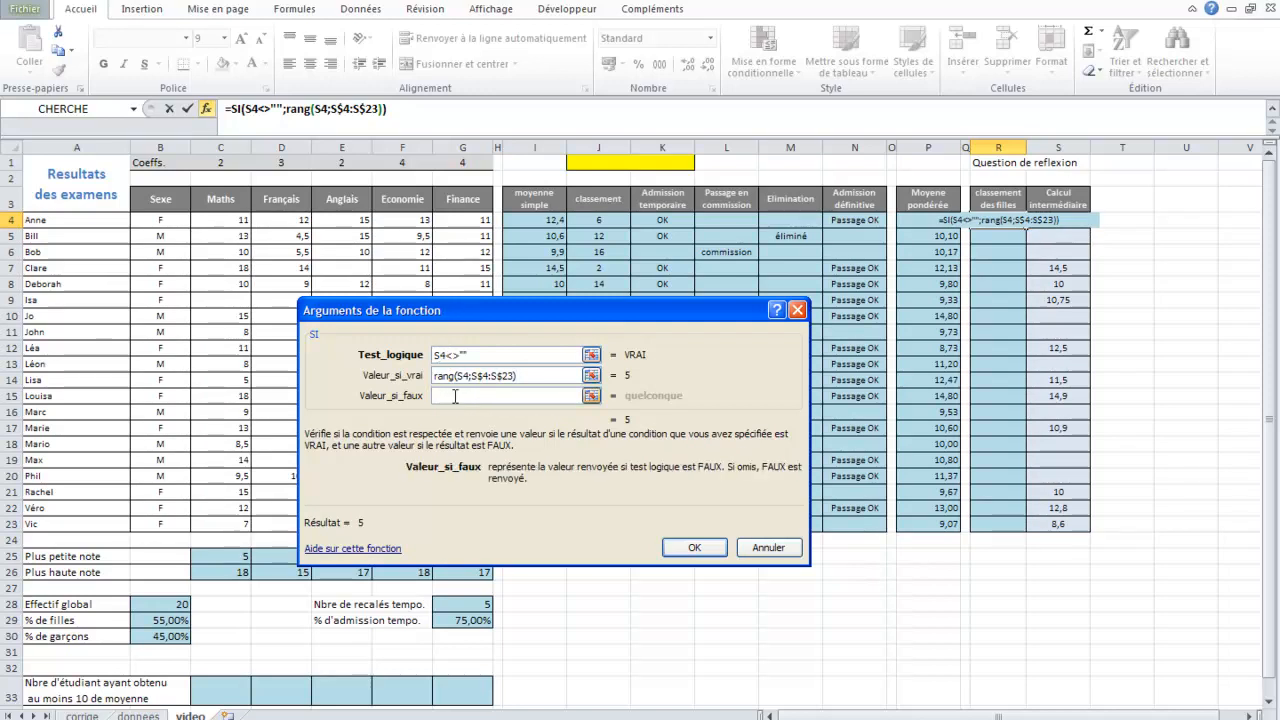
type("\"\"")
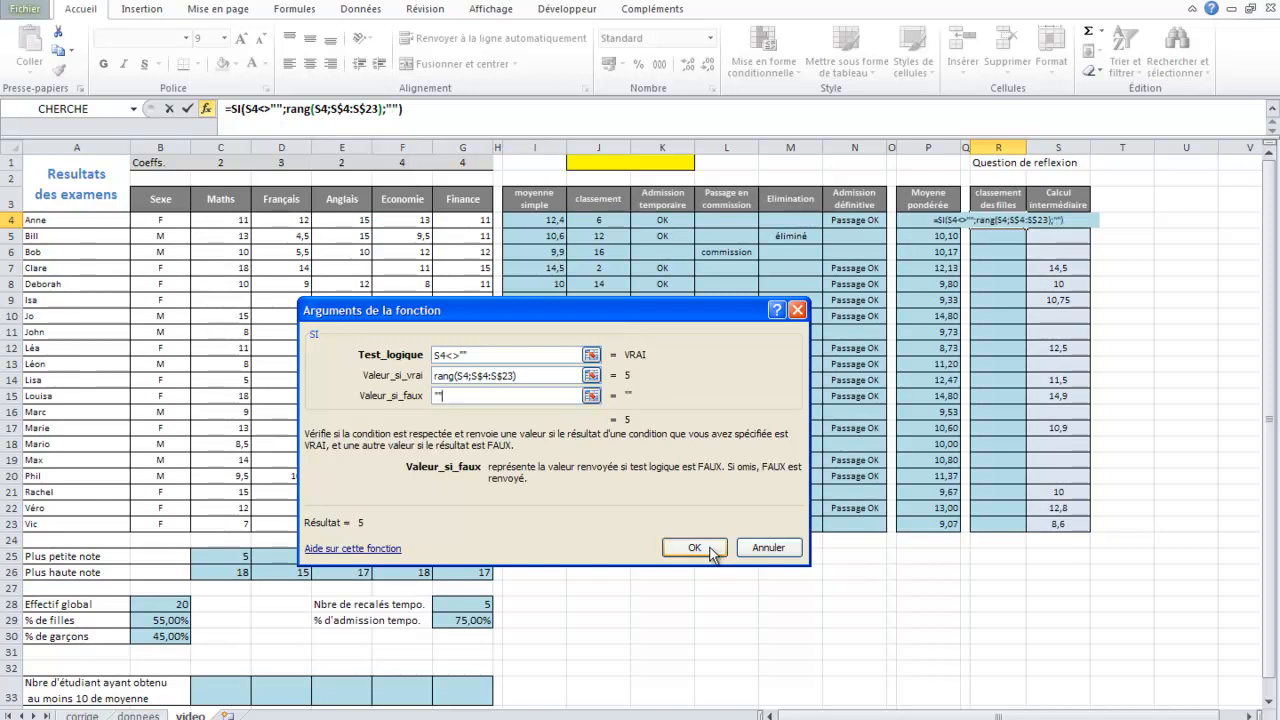
Validate the girls' ranking formula in R4, fill it down to R23, and check the ranking formulas in R4, J17 and R17
left_click(694, 547)
left_click_drag(1026, 226, 1030, 528)
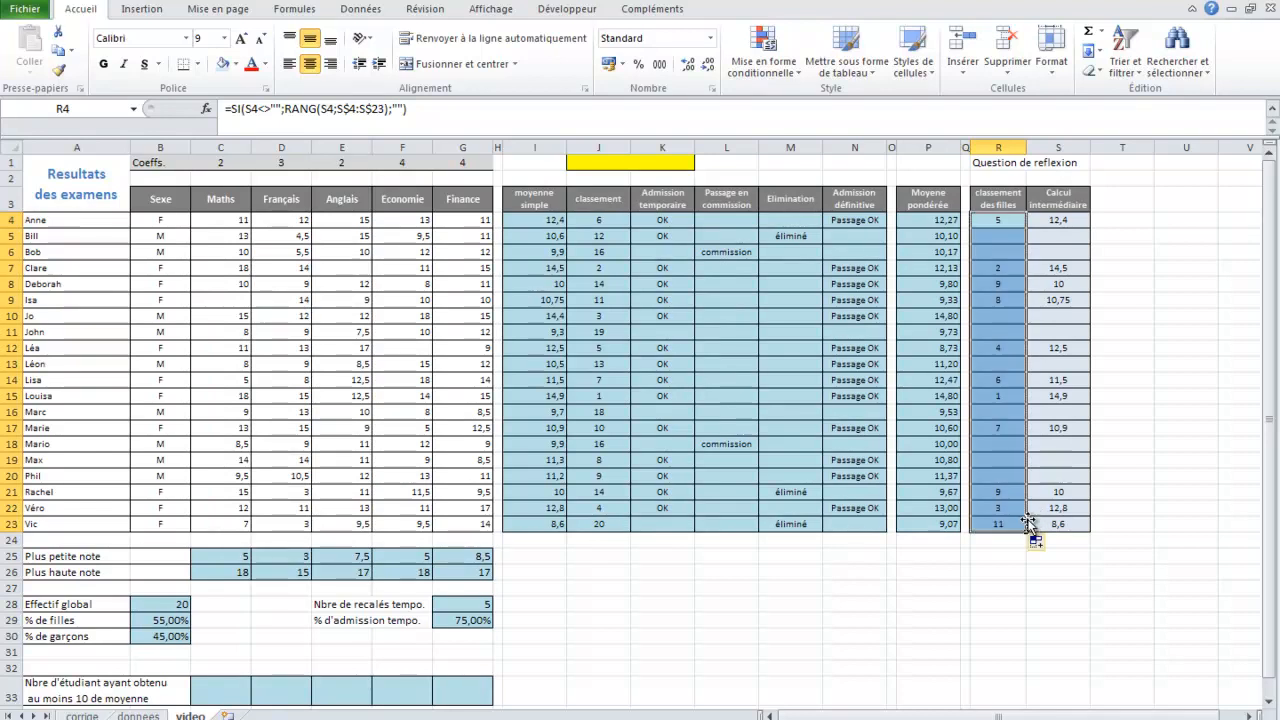
left_click(1010, 222)
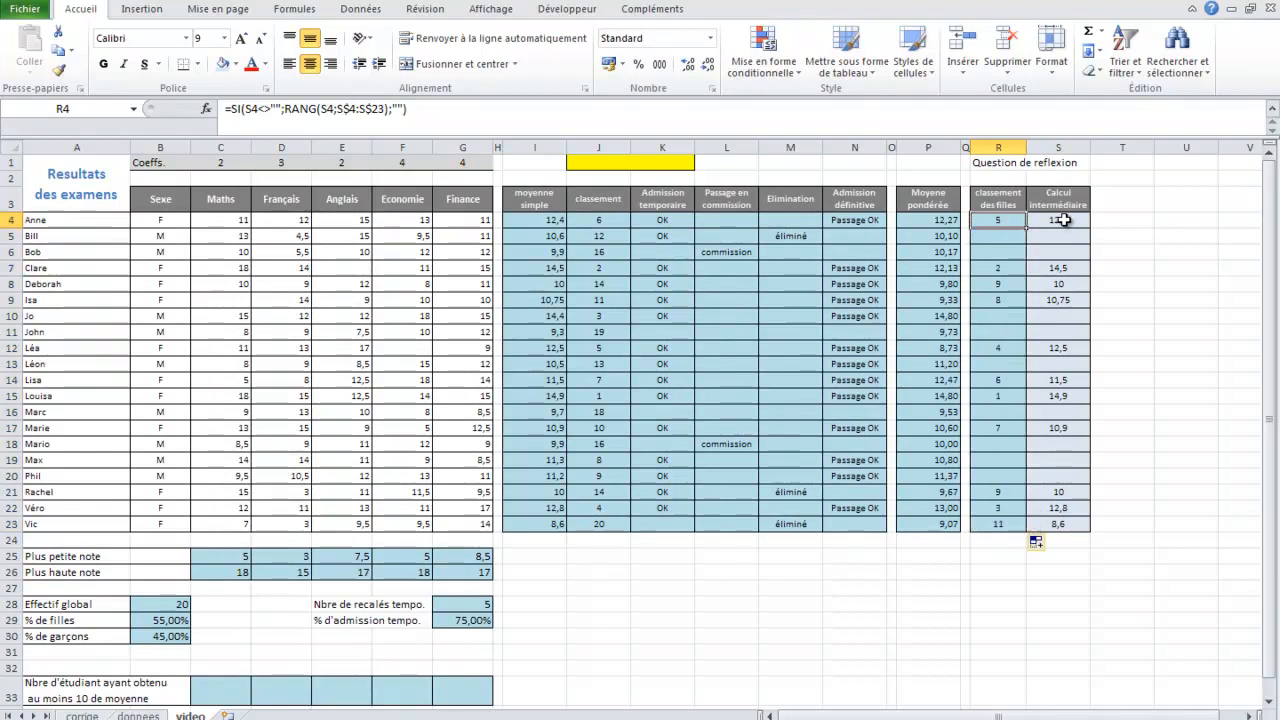
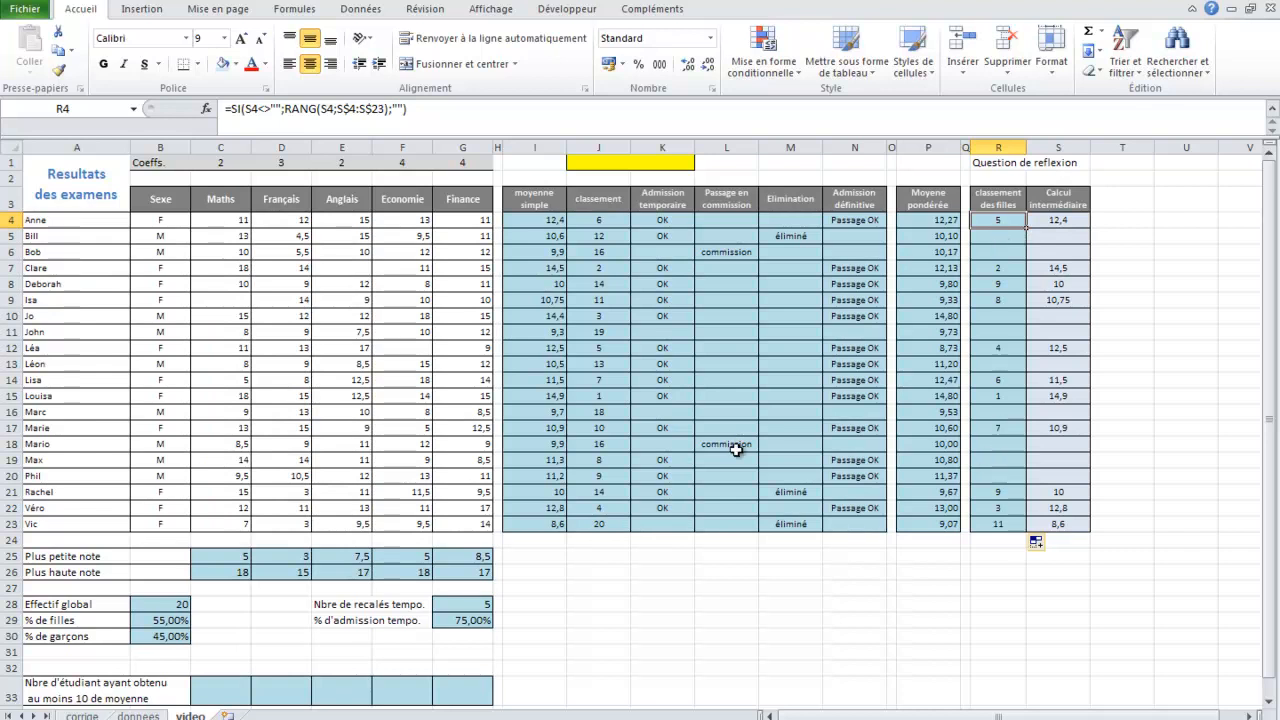
left_click(605, 431)
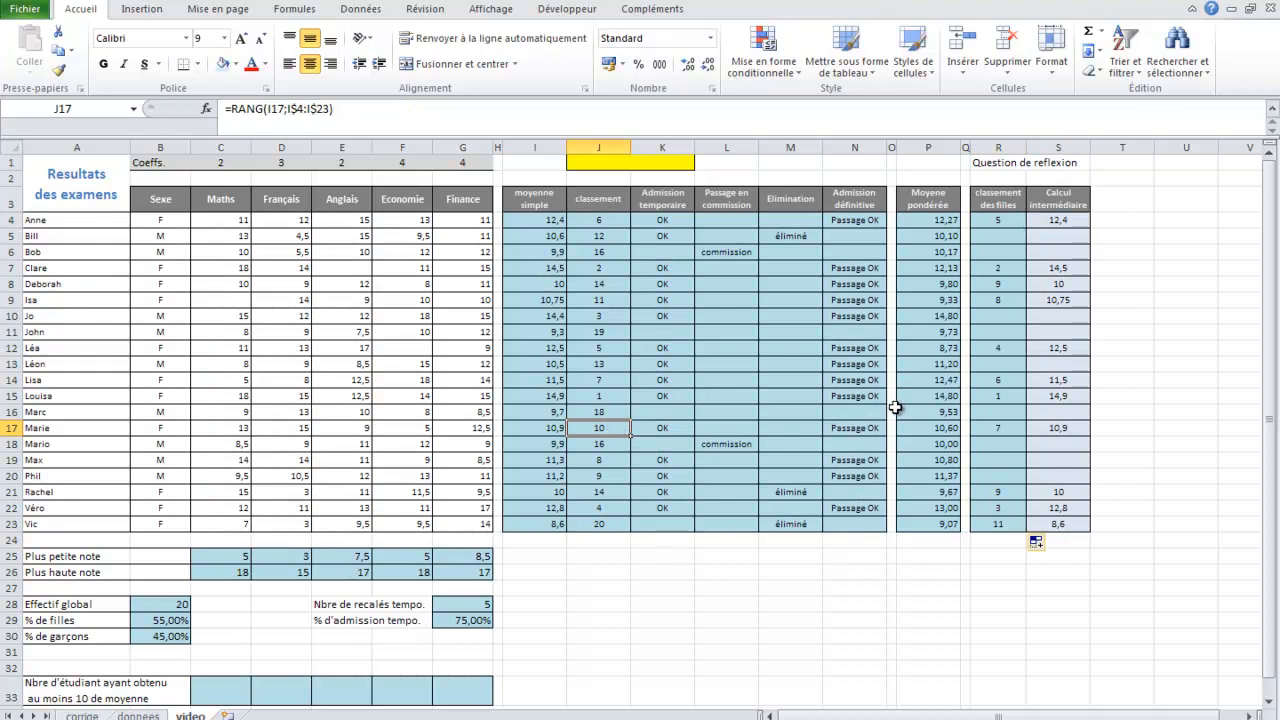
left_click(1002, 431)
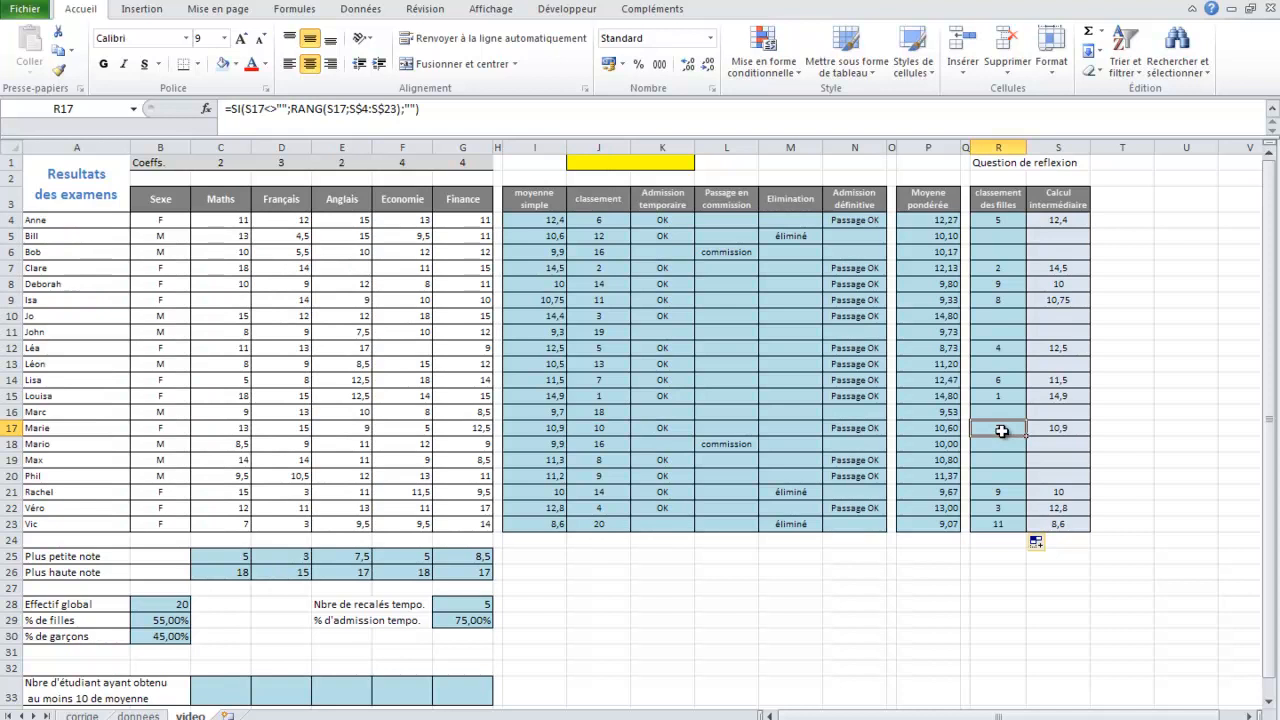
Start an NB.SI function in C33 using the Maths grades C4:C23 as the range
scroll(226, 581, "down", 2)
left_click(226, 581)
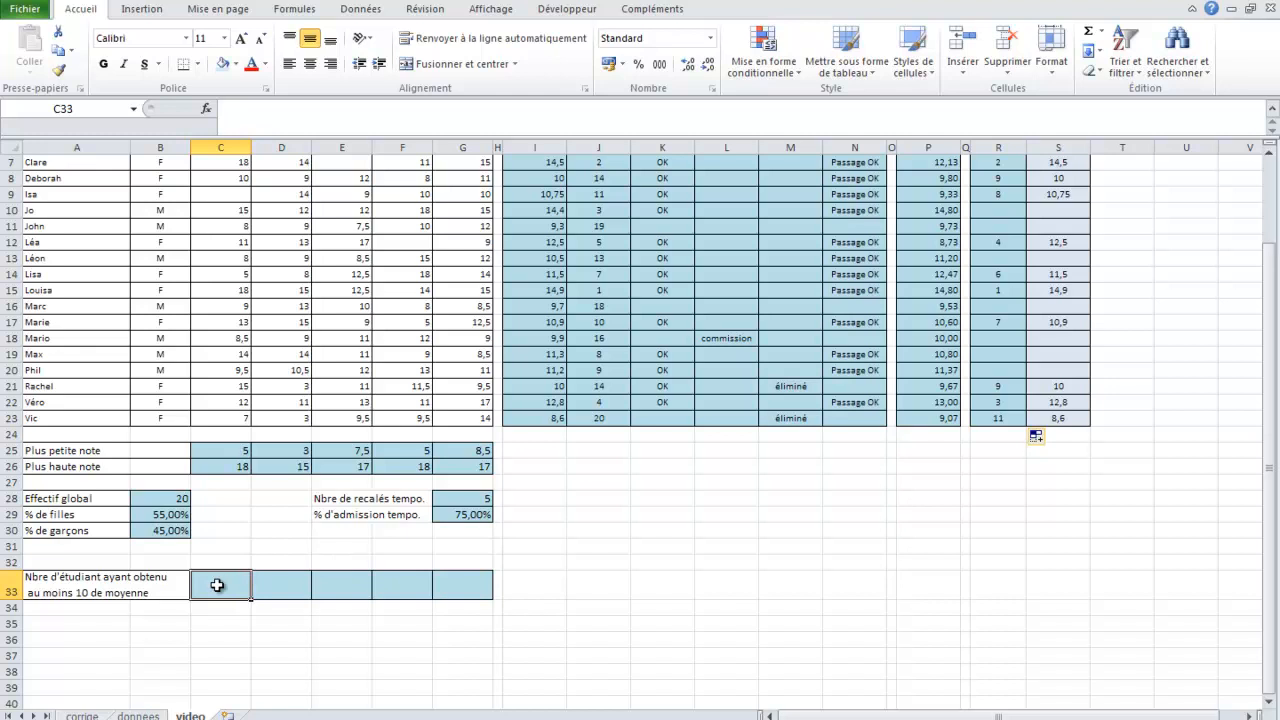
scroll(217, 585, "up", 2)
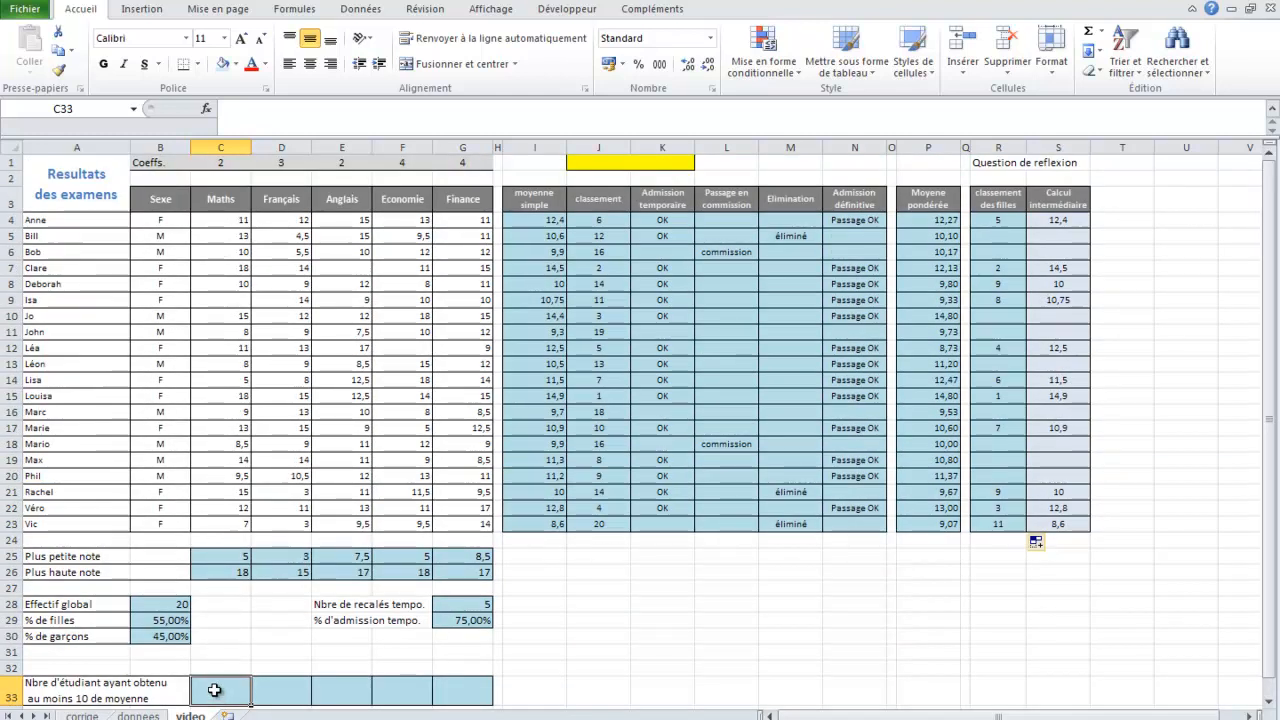
left_click_drag(224, 220, 229, 529)
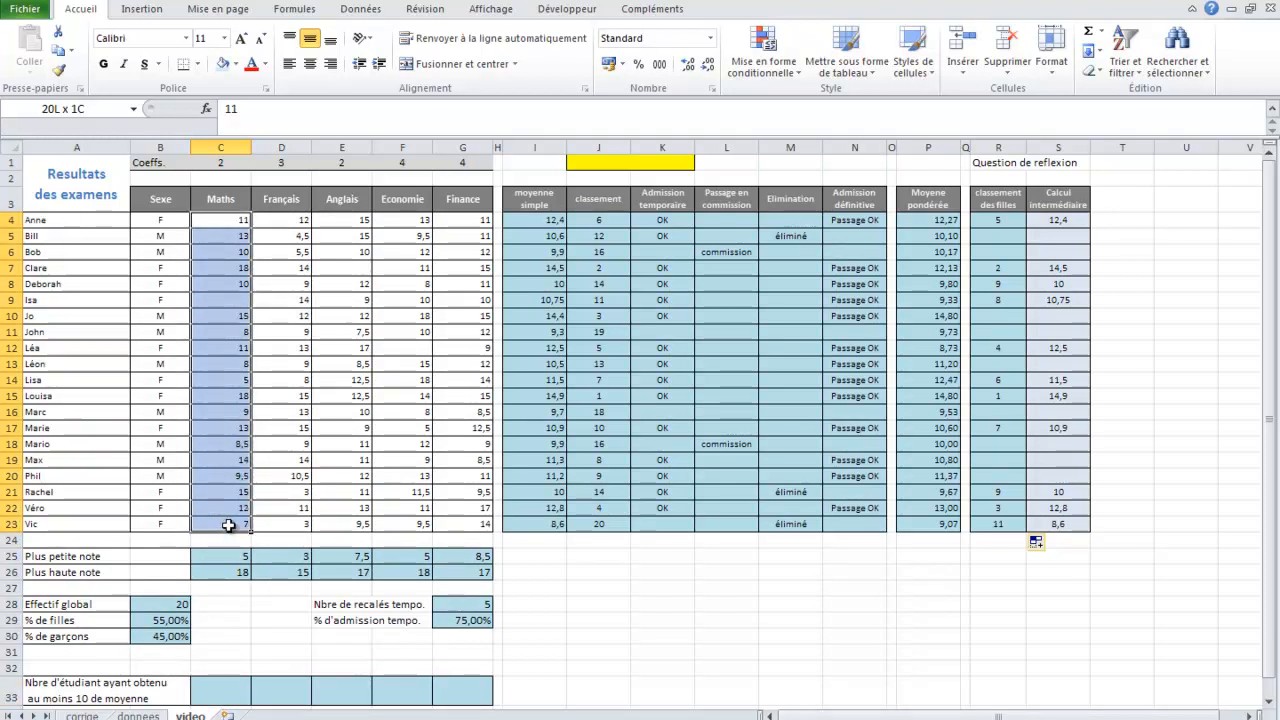
left_click_drag(229, 526, 229, 526)
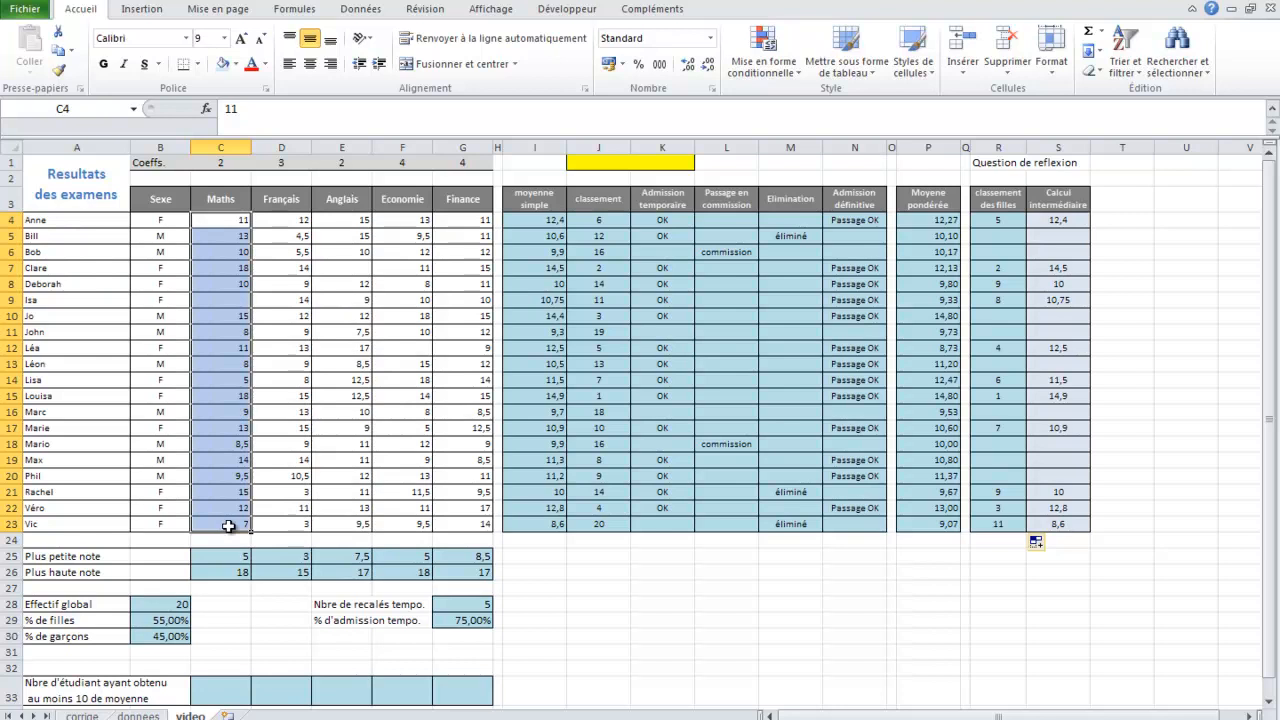
scroll(229, 527, "down", 1)
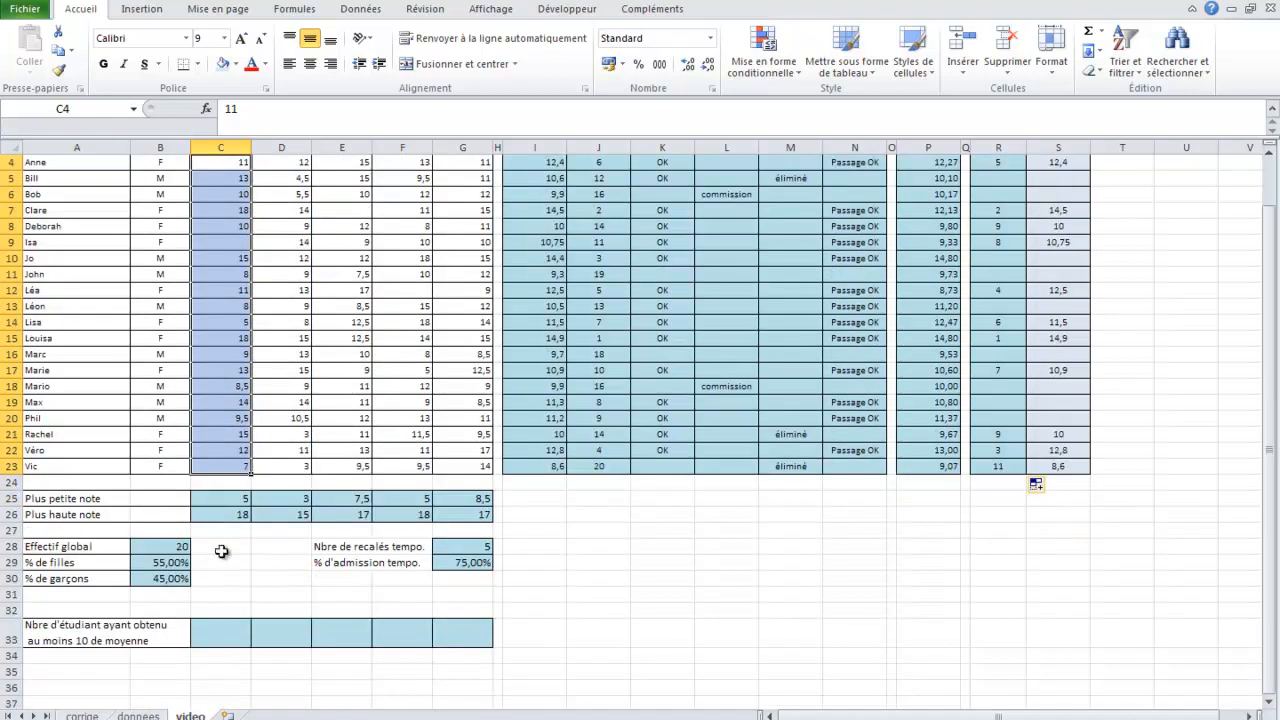
left_click(217, 627)
type("=nb.si(")
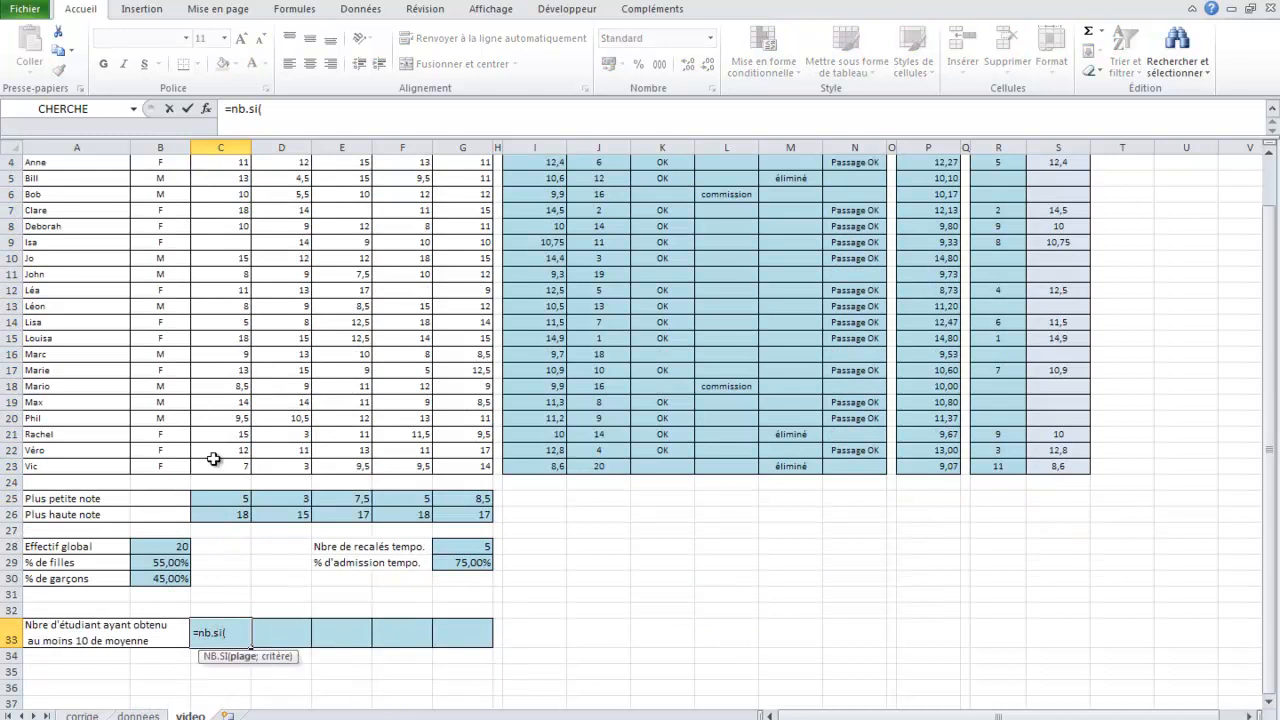
left_click_drag(220, 466, 229, 212)
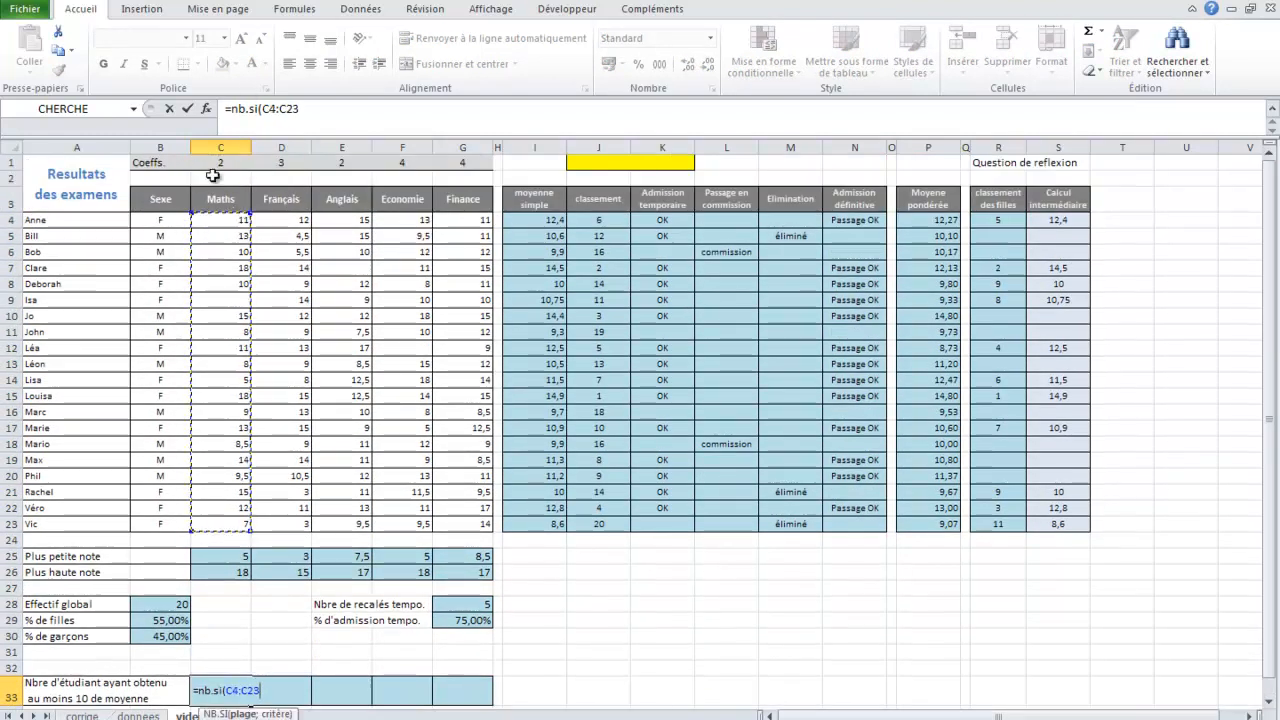
Set the NB.SI criterion to ">=10" in the function's arguments, validate it, and fill the formula across to G33
left_click(206, 108)
left_click(481, 390)
type("\">=10\"")
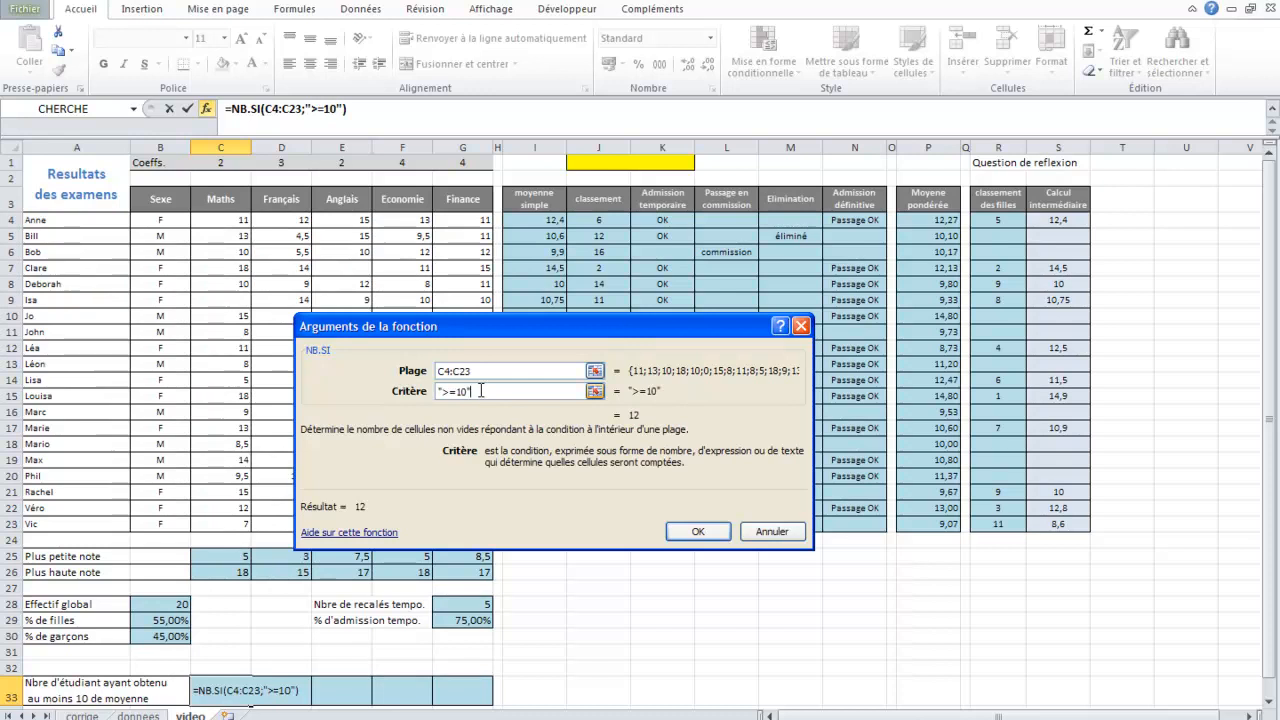
left_click(692, 533)
left_click_drag(252, 704, 497, 691)
left_click(598, 620)
scroll(182, 692, "down", 3)
scroll(182, 692, "down", 1)
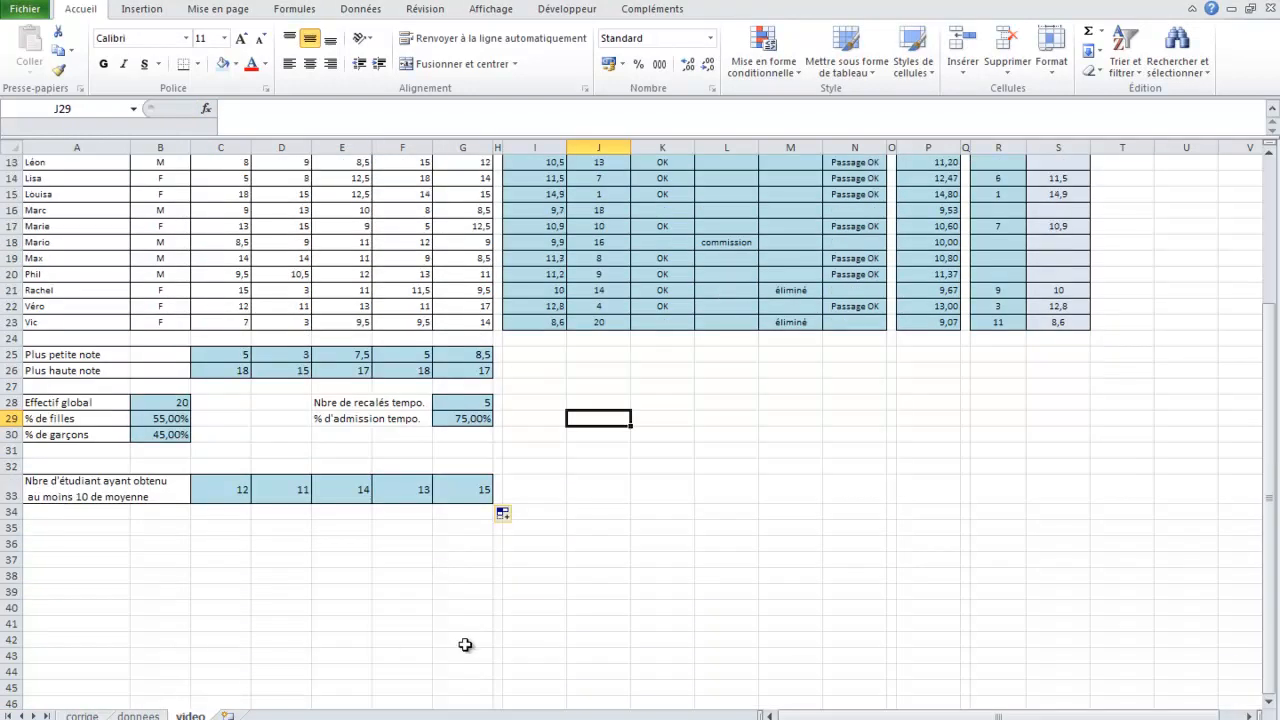
scroll(646, 566, "up", 4)
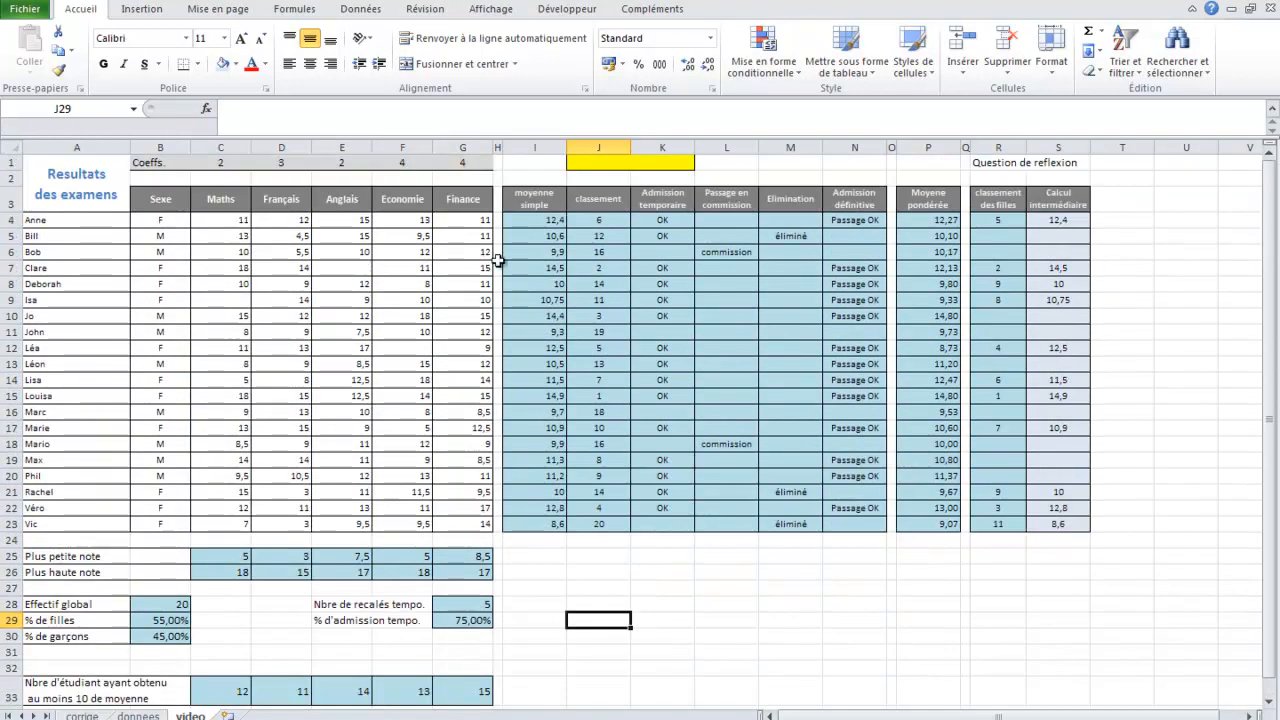
Insert a 2D clustered column chart from the student names A4:A23 and the simple averages I4:I23
left_click_drag(95, 226, 93, 521)
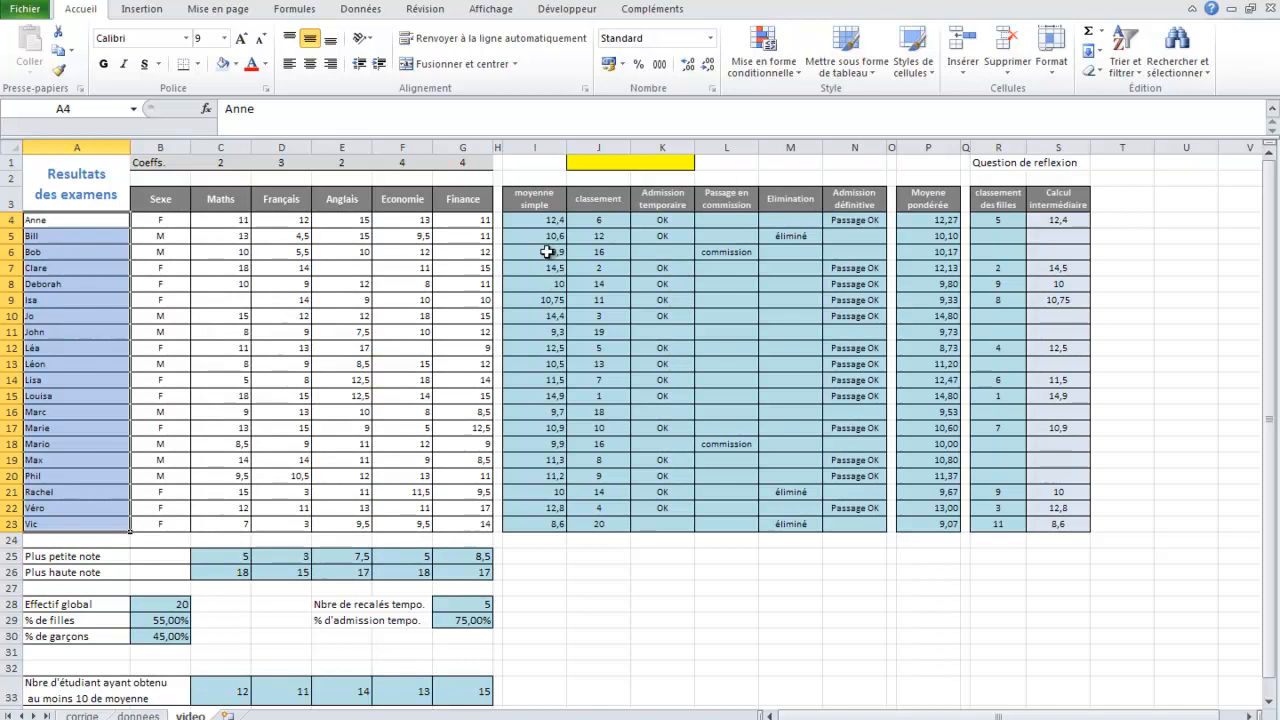
left_click_drag(538, 222, 556, 525)
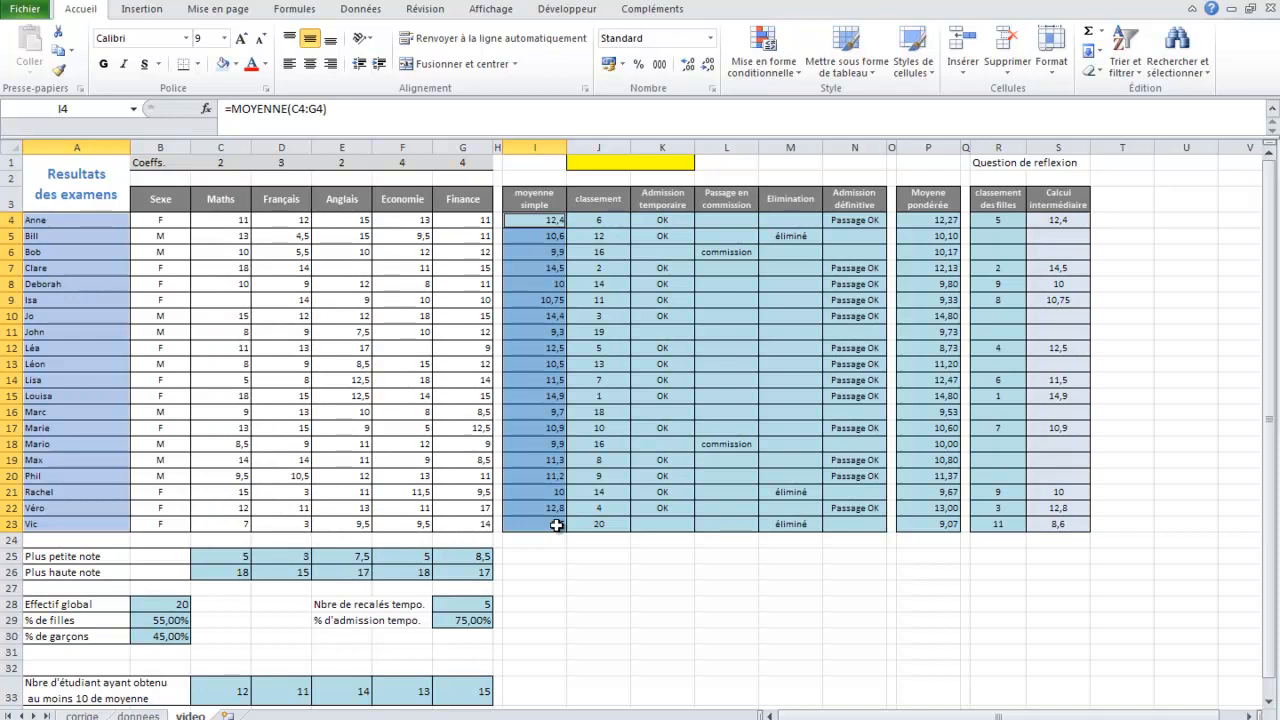
left_click(138, 10)
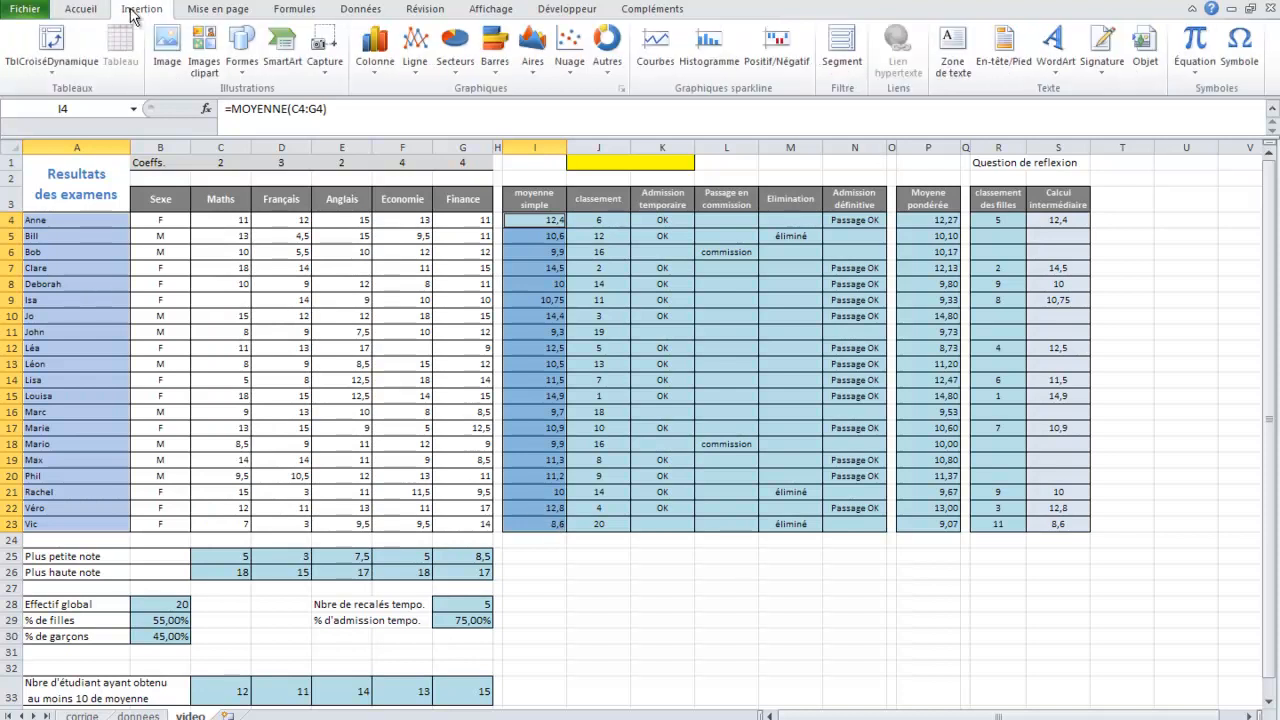
left_click(375, 68)
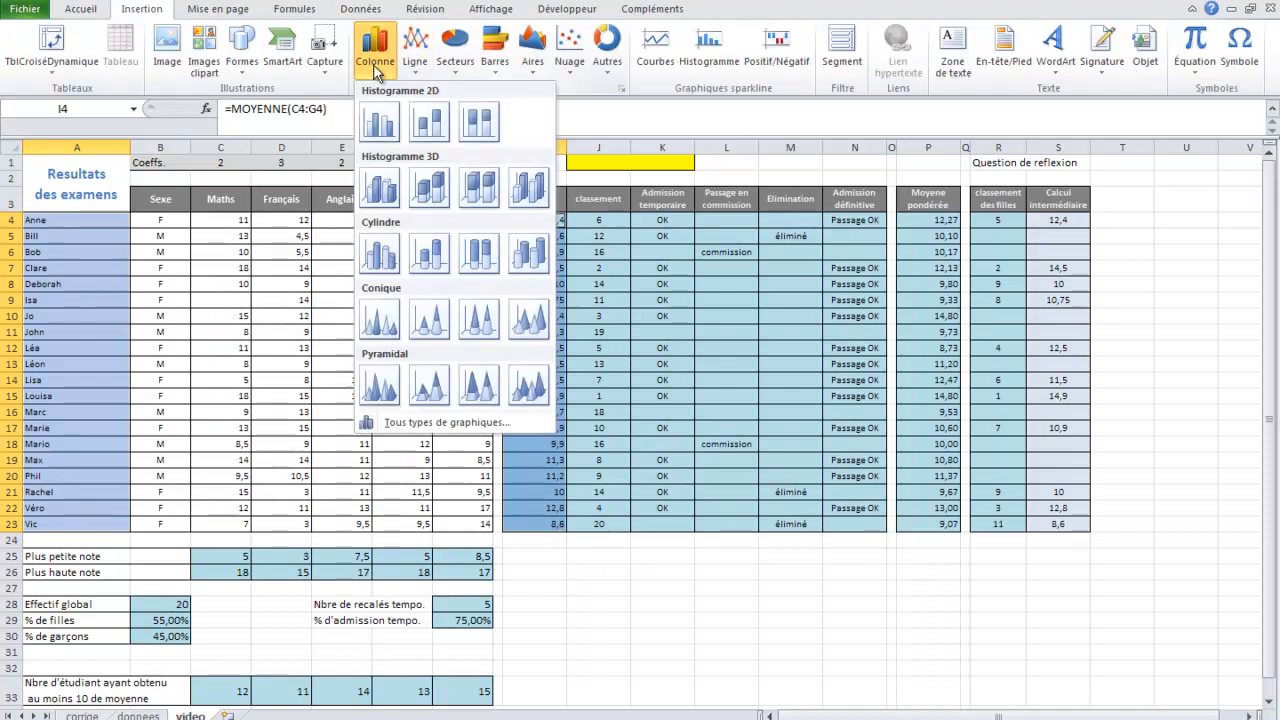
left_click(380, 122)
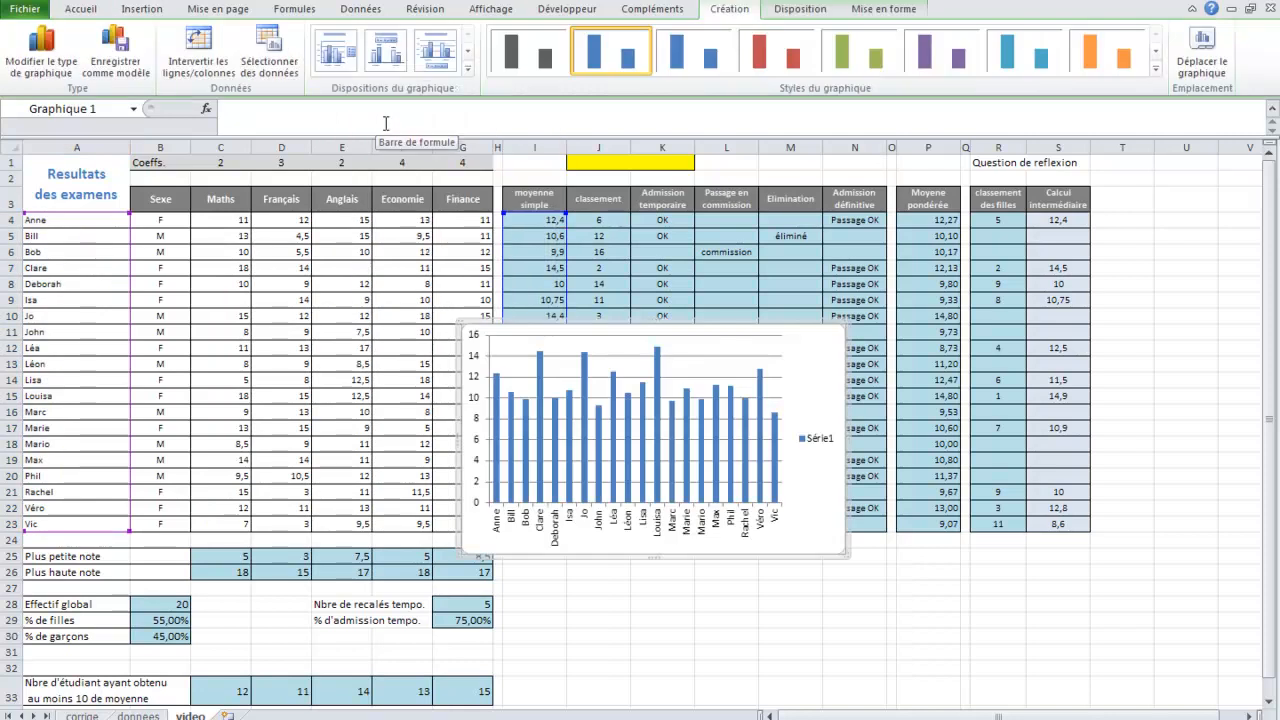
Delete the chart's legend and widen the chart to extend past column U
left_click(817, 441)
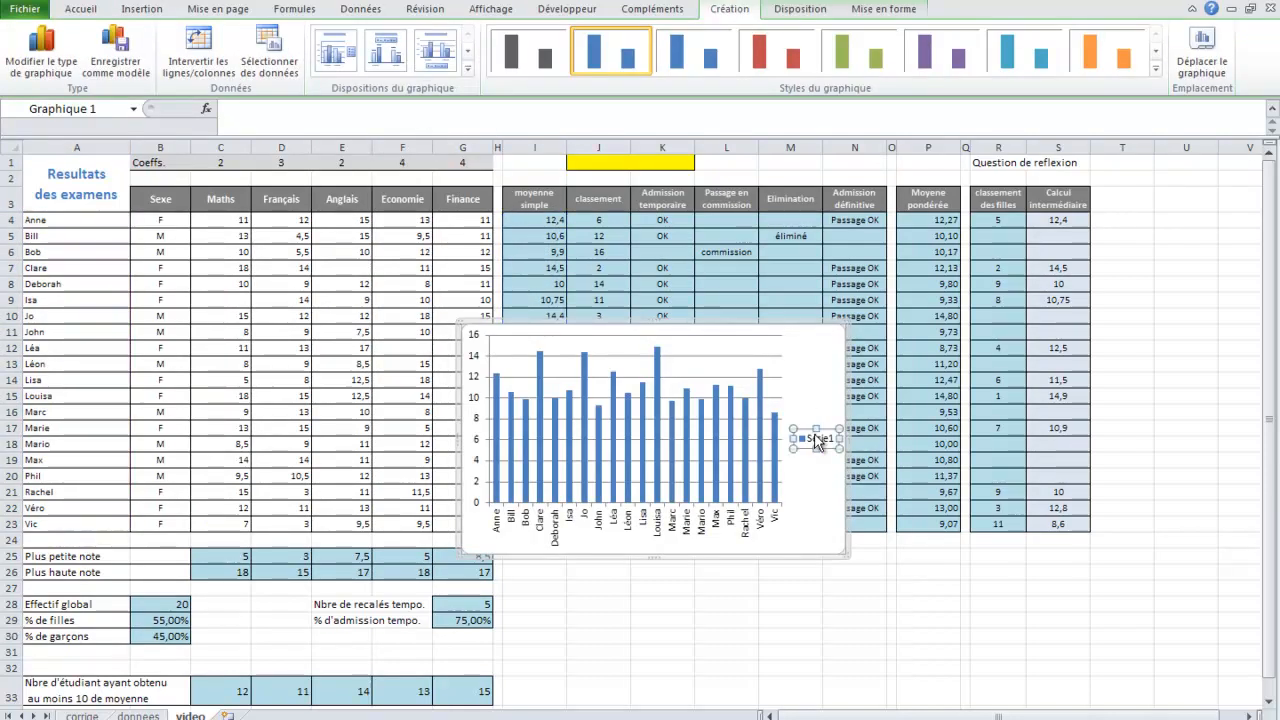
key("Delete")
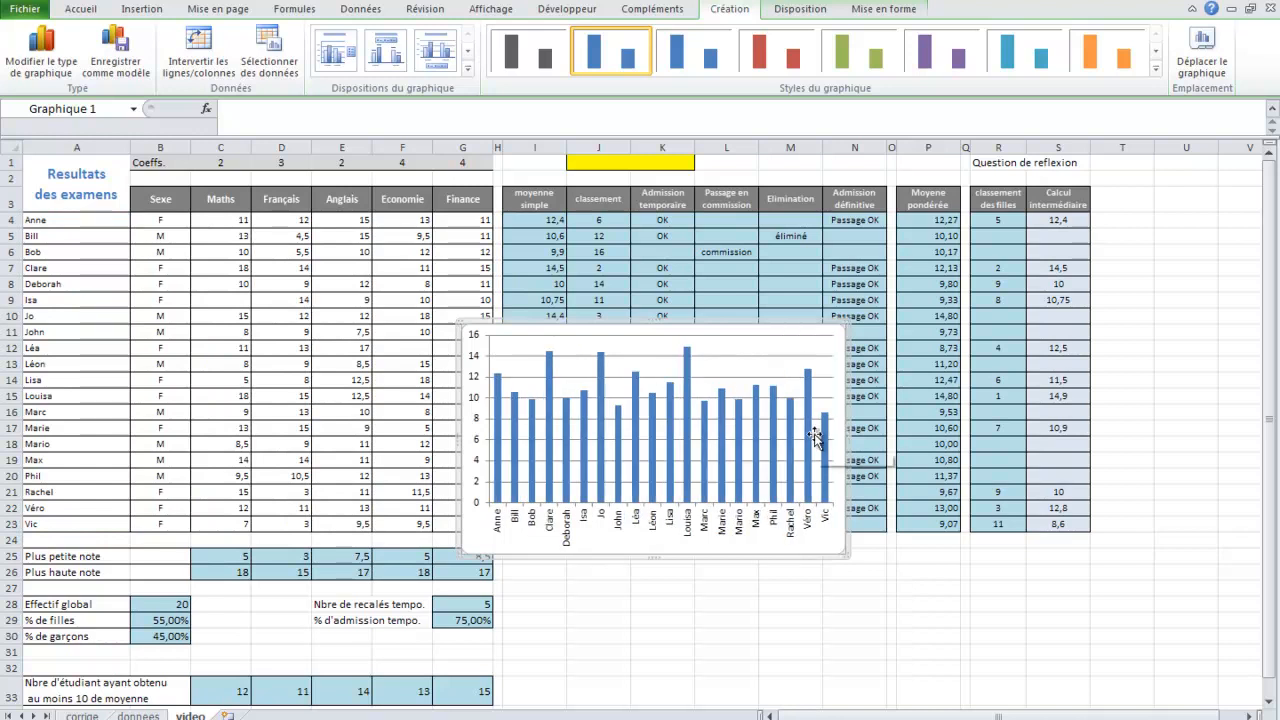
left_click_drag(845, 440, 1210, 450)
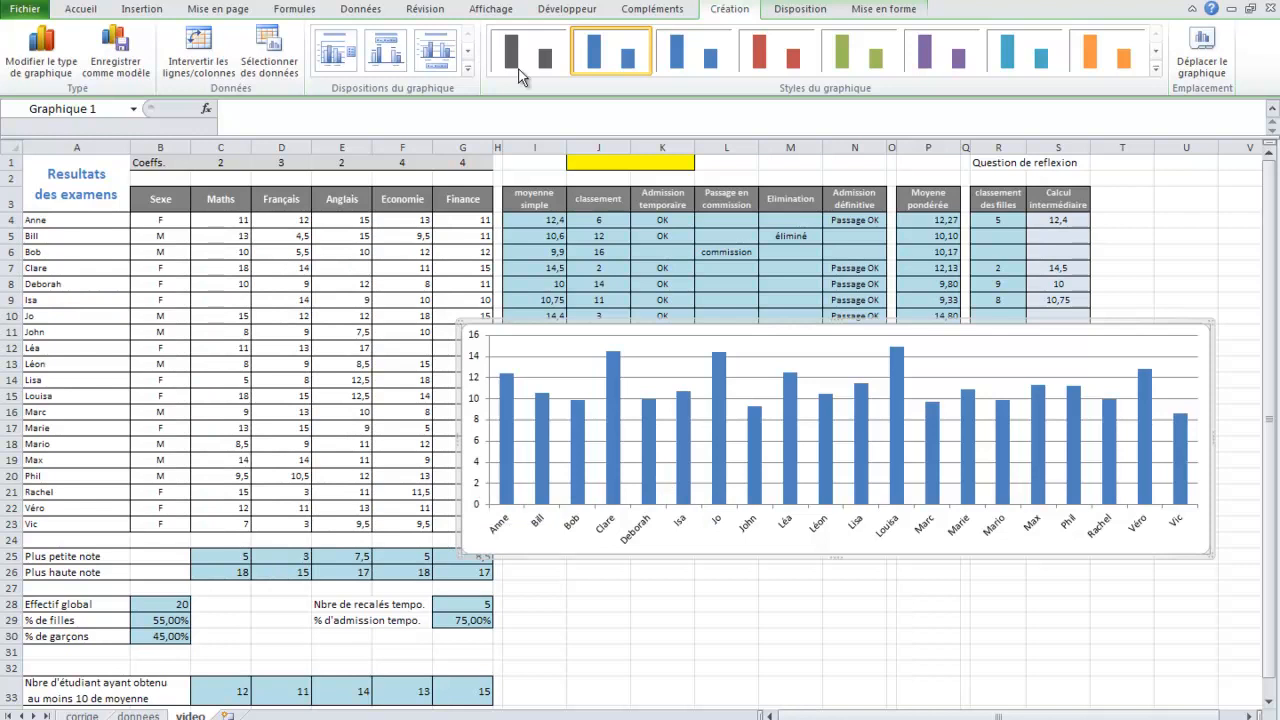
Set the chart's primary vertical axis to a fixed minimum of 6, and move the axis format dialog off the chart
left_click(792, 12)
left_click(578, 70)
mouse_move(624, 112)
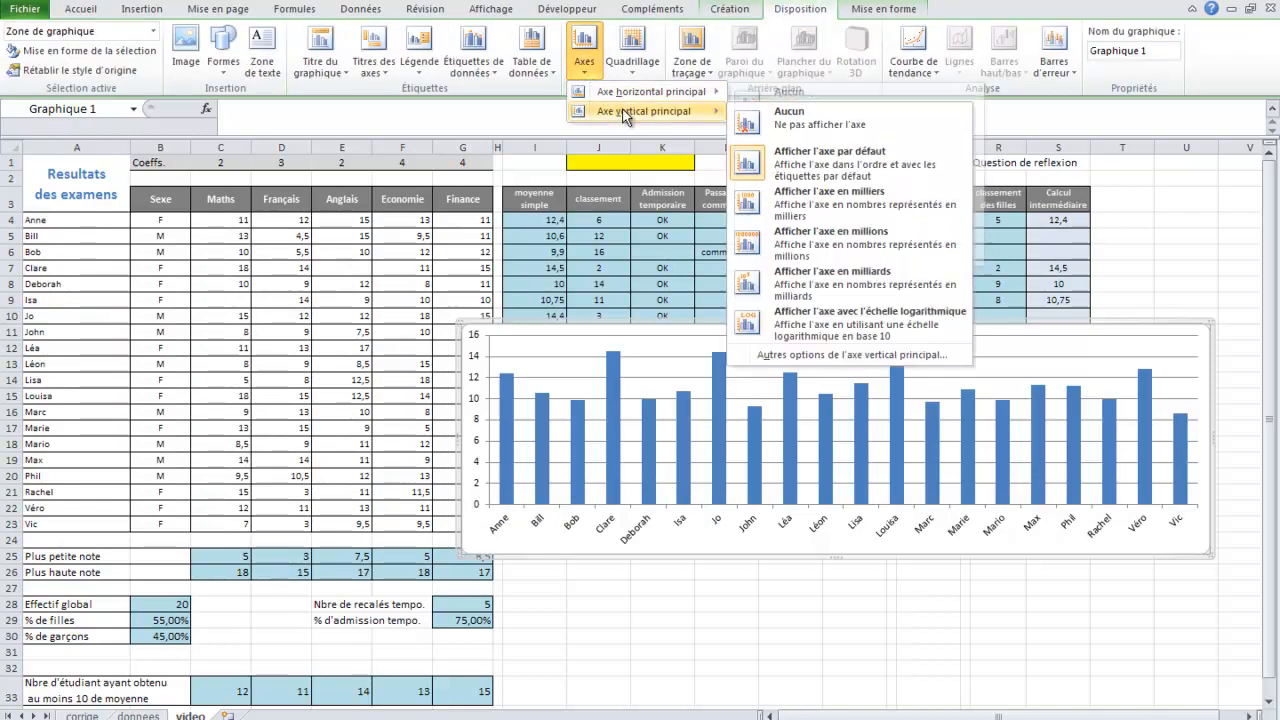
left_click(819, 356)
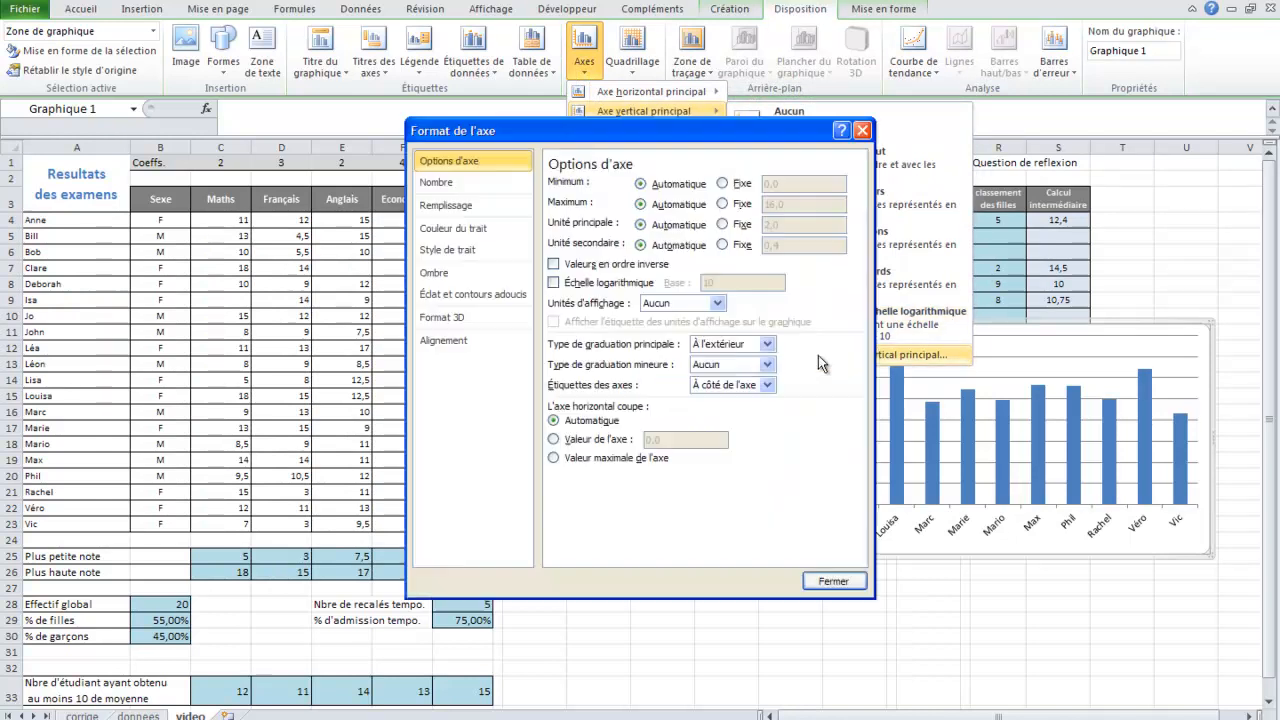
left_click(728, 183)
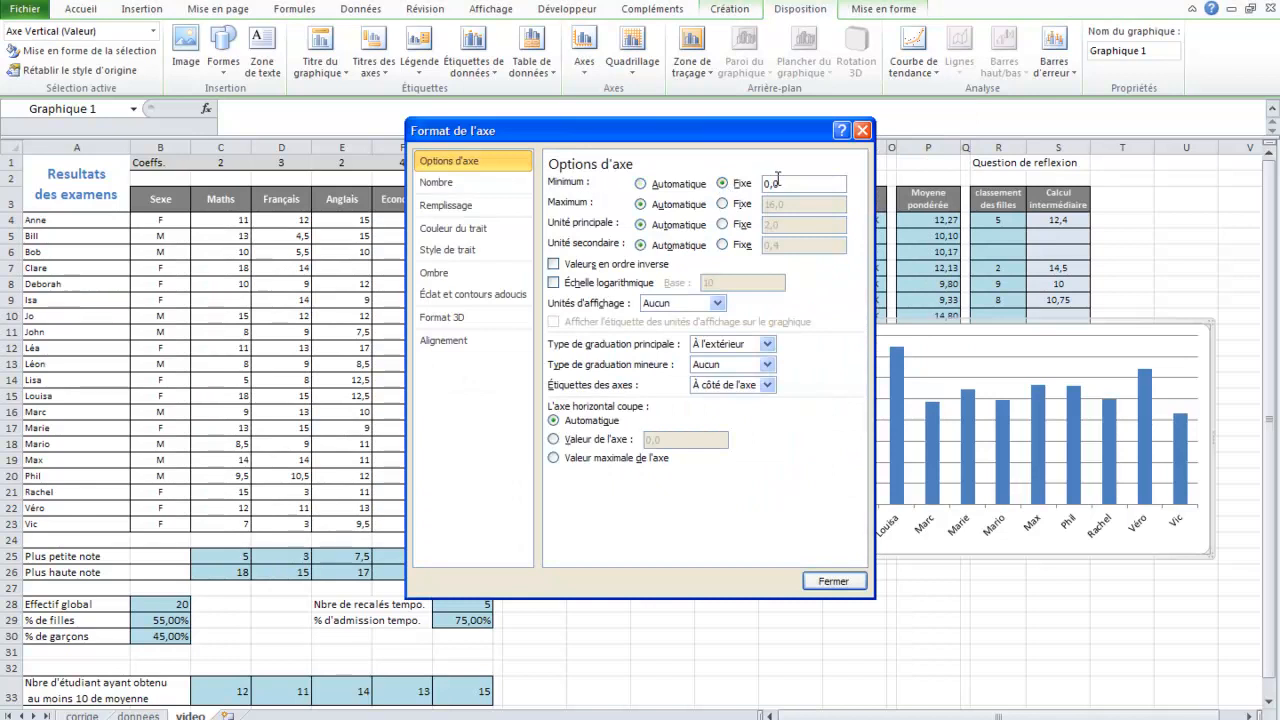
type("6")
left_click_drag(716, 133, 1073, 117)
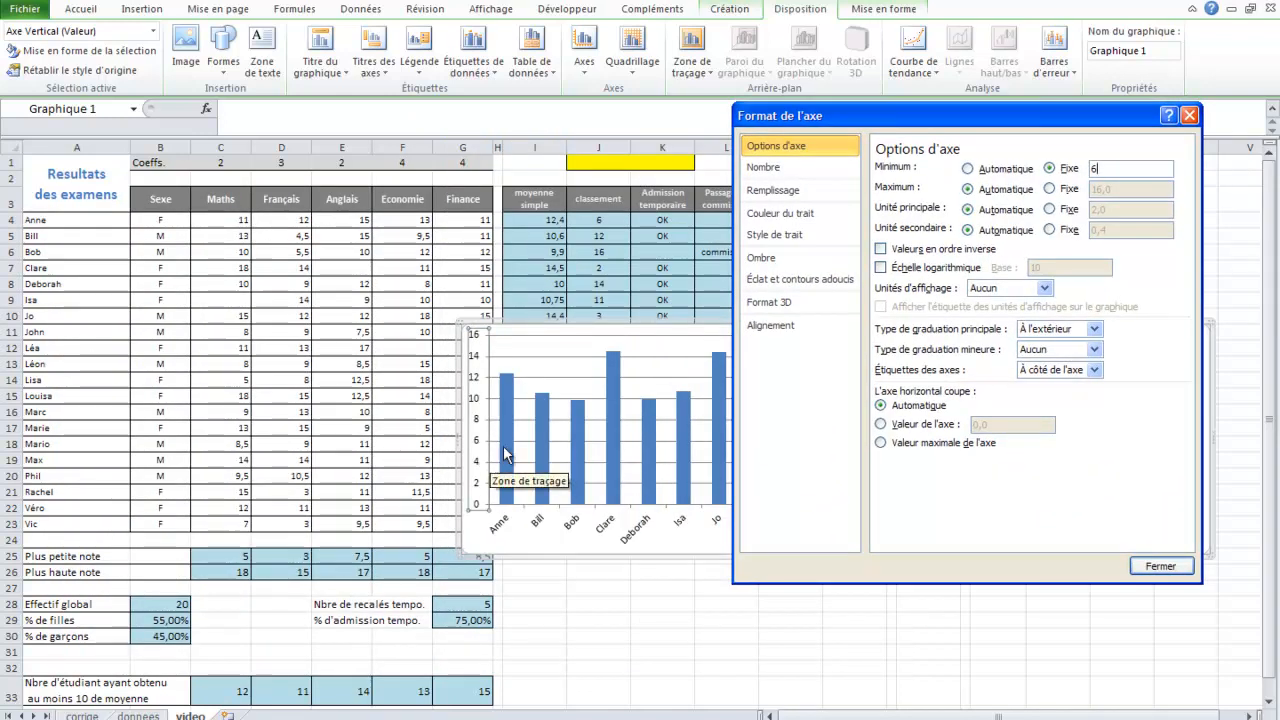
Fix the vertical axis's major unit at 2,0 and its minor unit at 1, and close the axis format dialog
left_click(1049, 209)
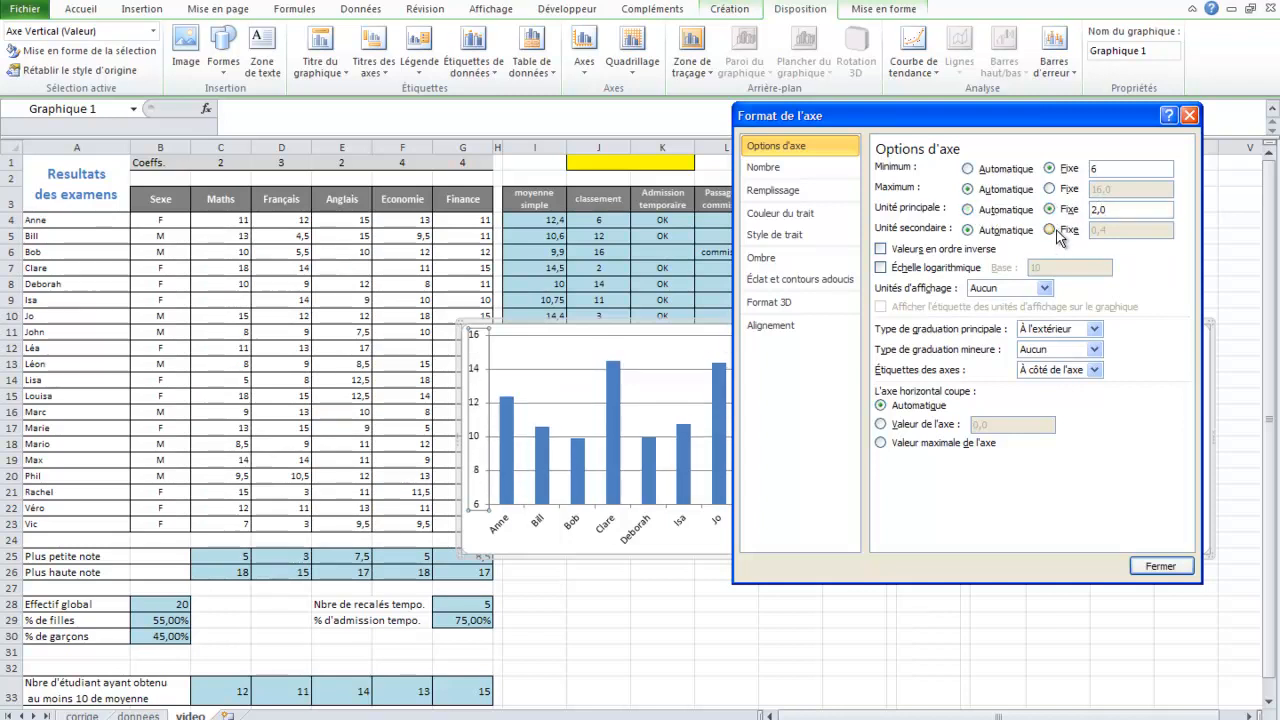
left_click(1050, 230)
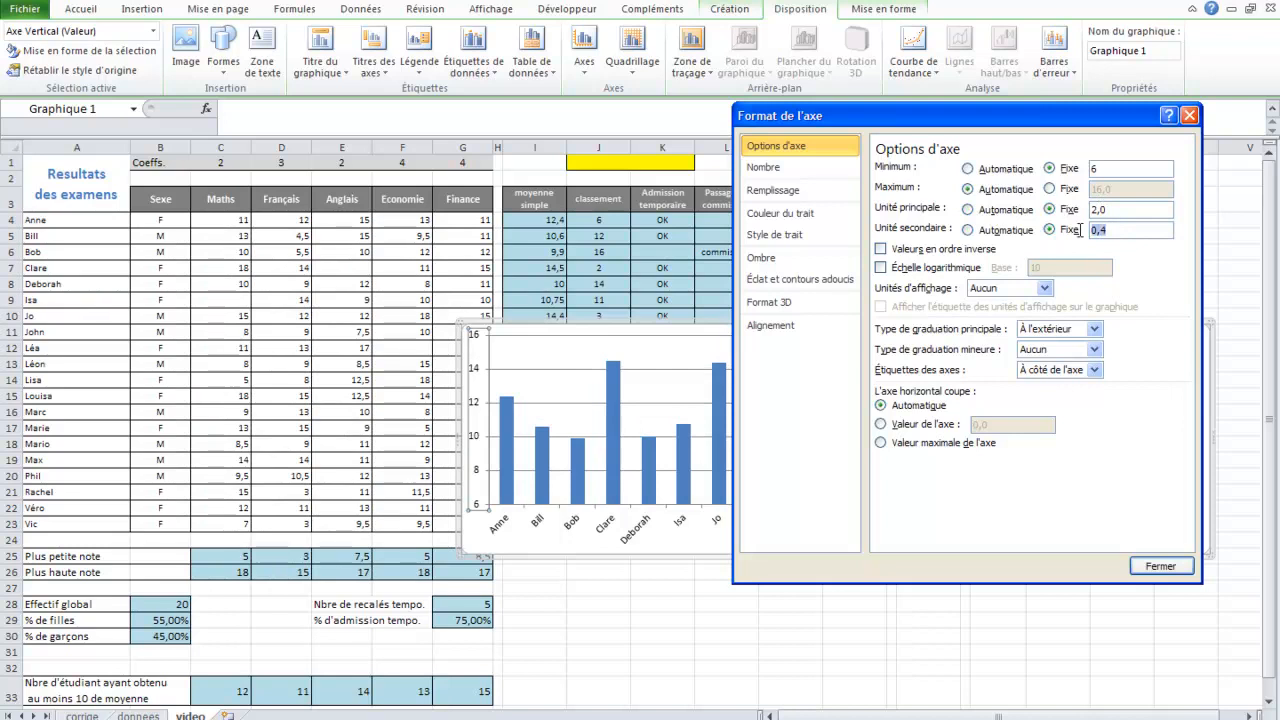
type("1")
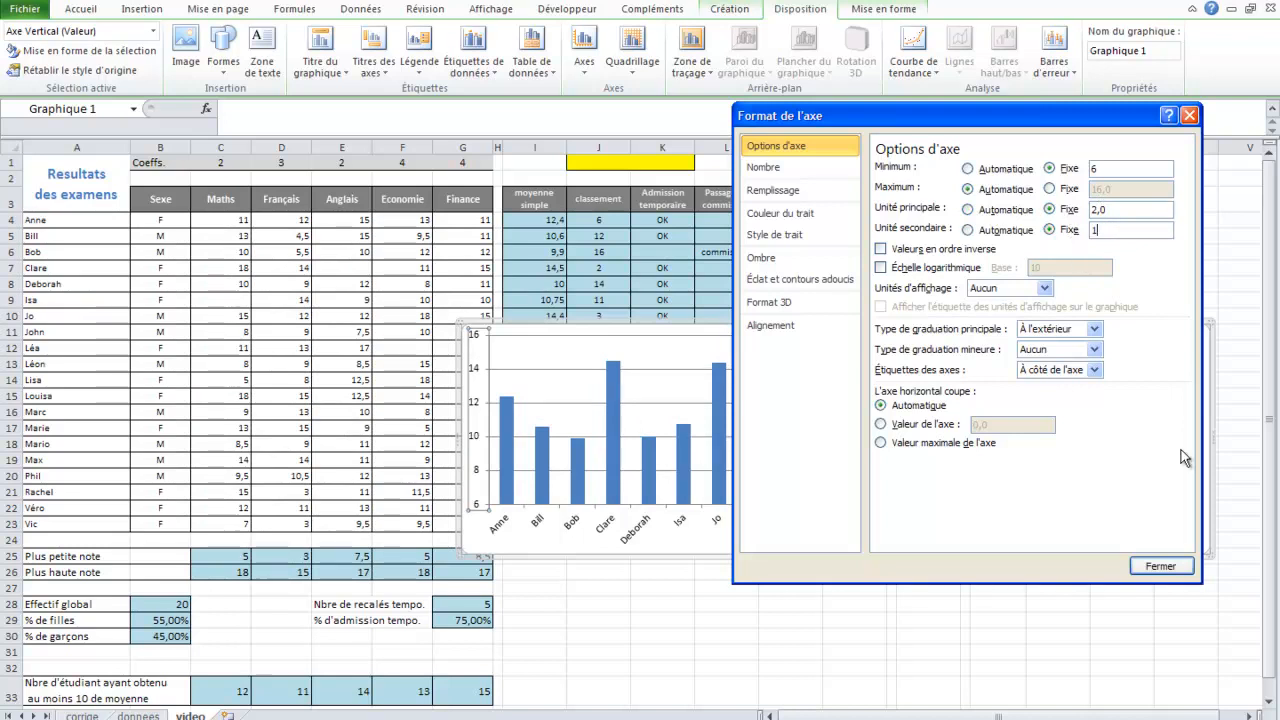
left_click(1158, 568)
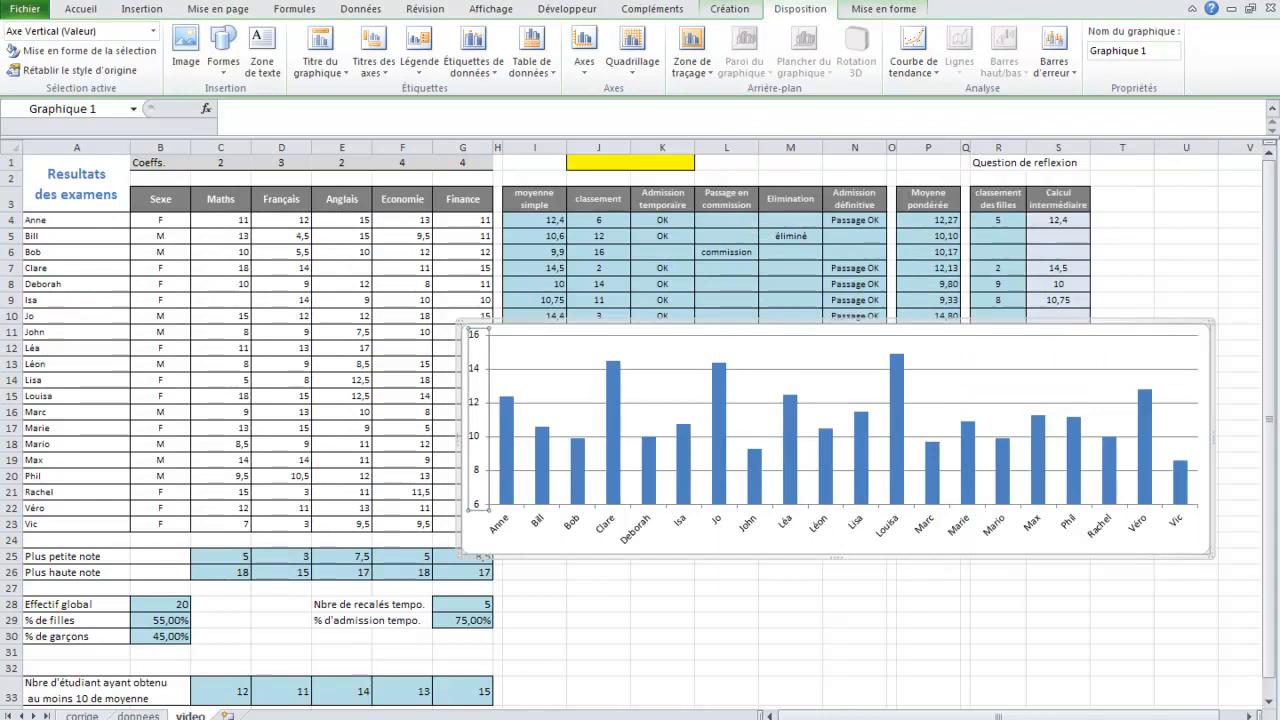
Switch to Adobe Reader to examine the model chart in the GRAPHIQUE section of the exam PDF, and return to the Excel chart
key("alt+Tab")
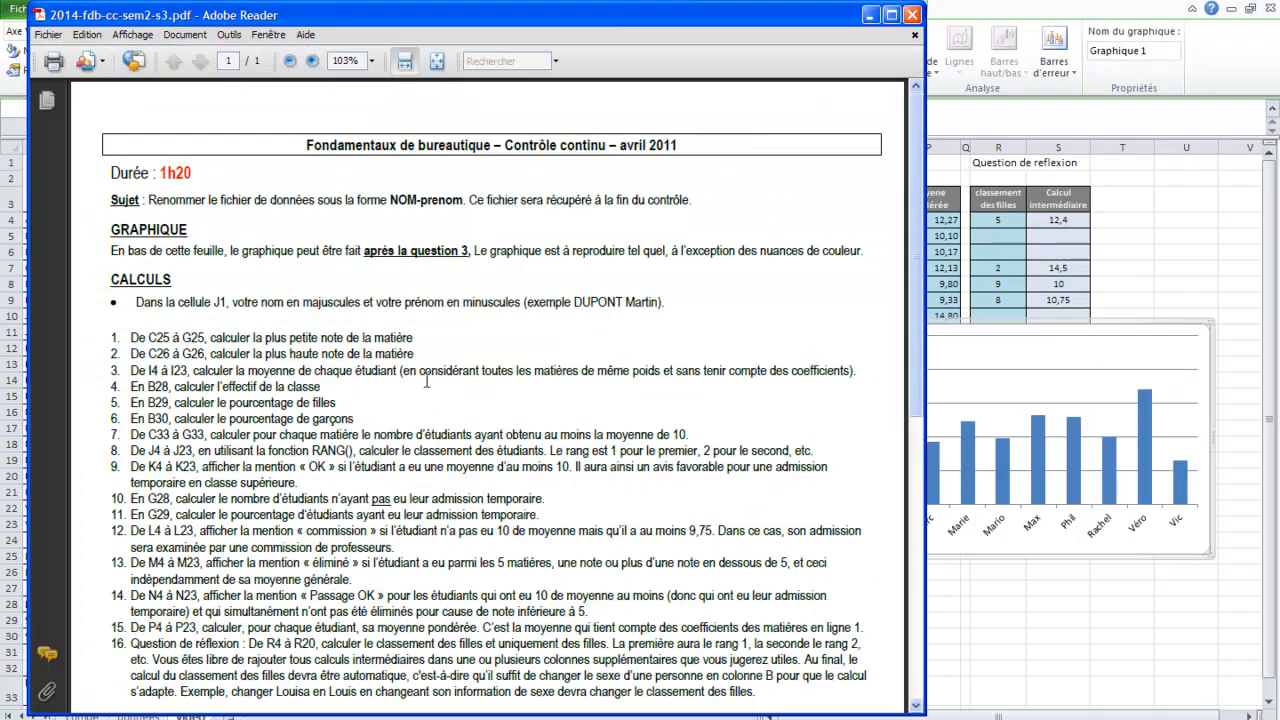
scroll(425, 385, "down", 10)
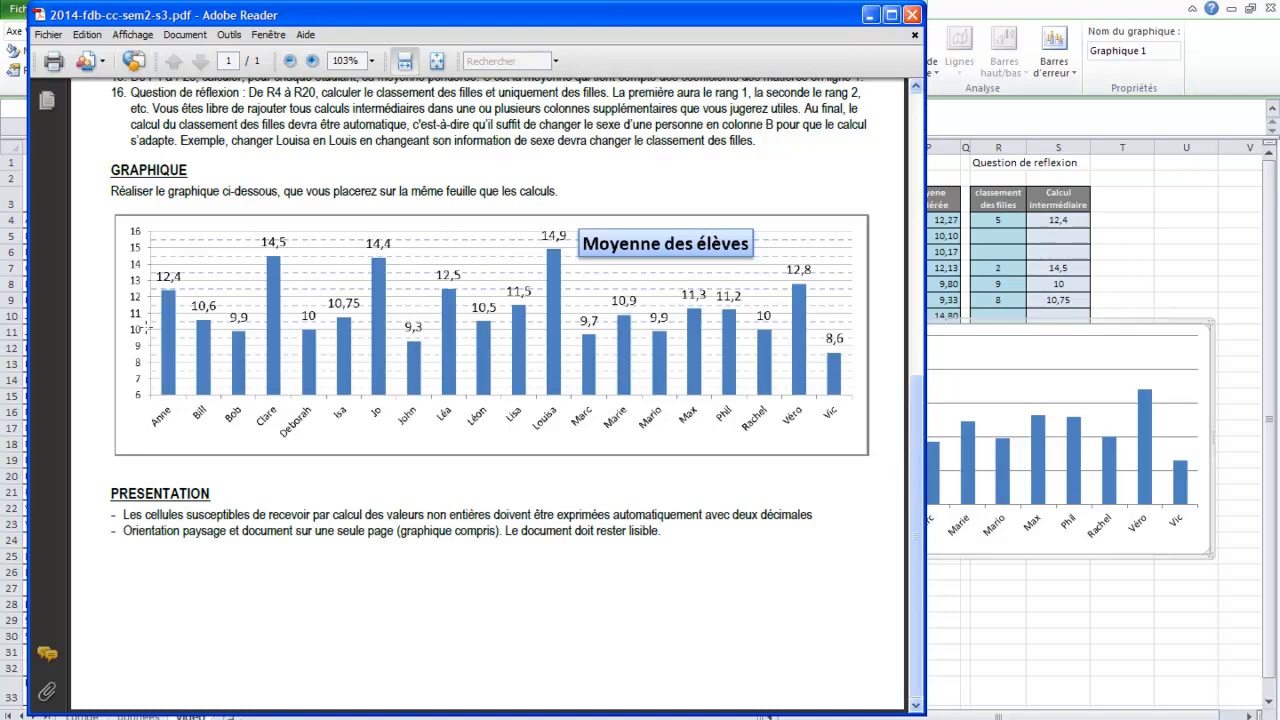
key("alt+Tab")
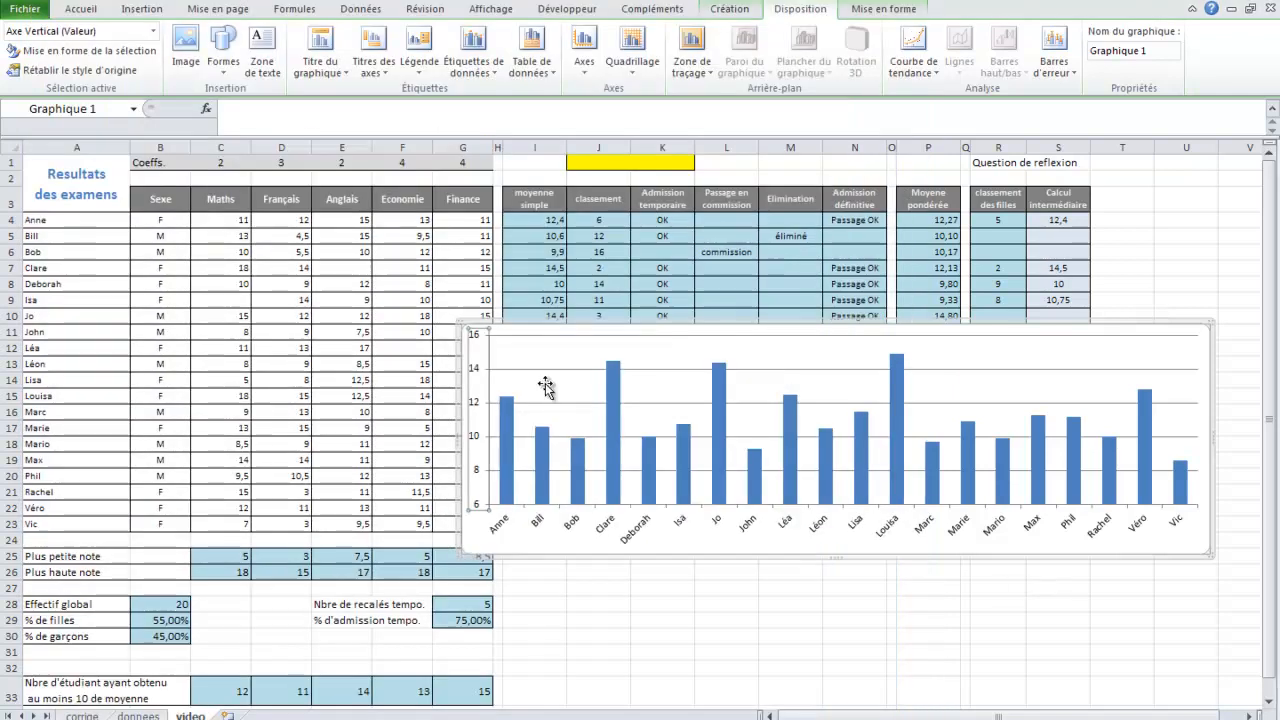
left_click(476, 389)
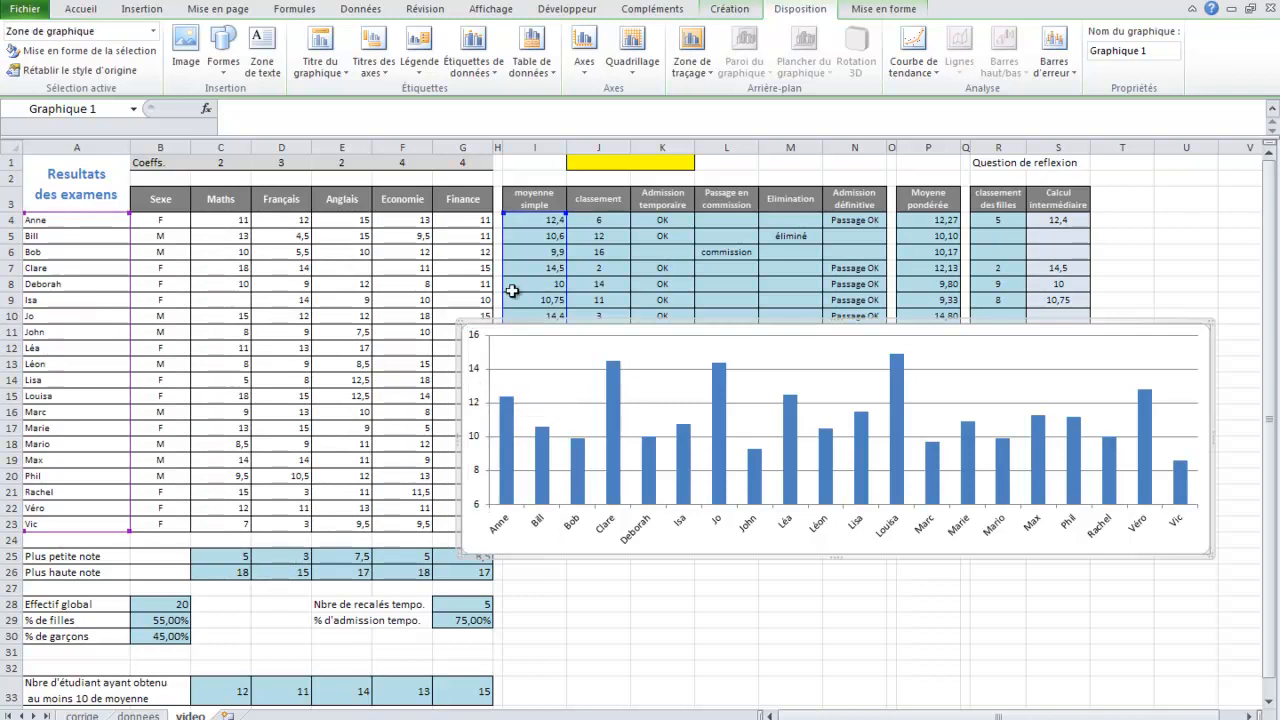
Set the vertical axis's fixed major unit to 1, try a minor unit of 0.5, and close the axis format dialog
left_click(587, 66)
mouse_move(612, 118)
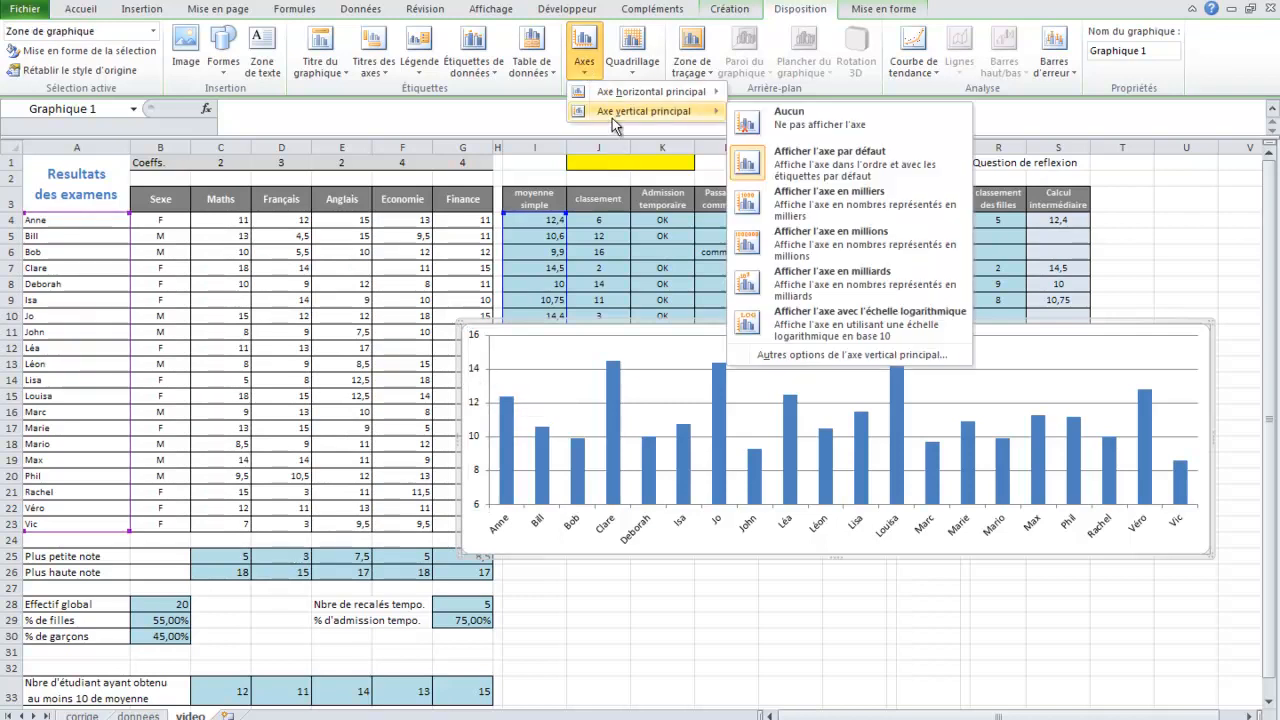
left_click(803, 354)
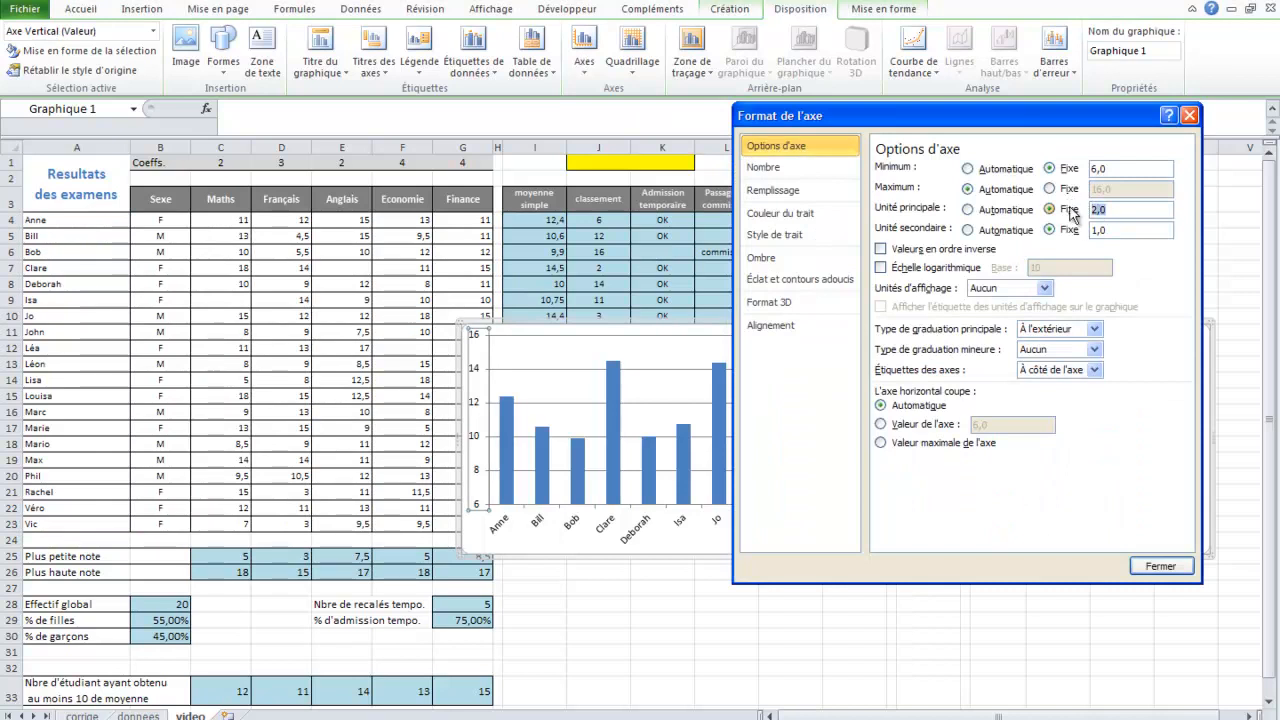
left_click_drag(1118, 229, 1042, 237)
type("0.5")
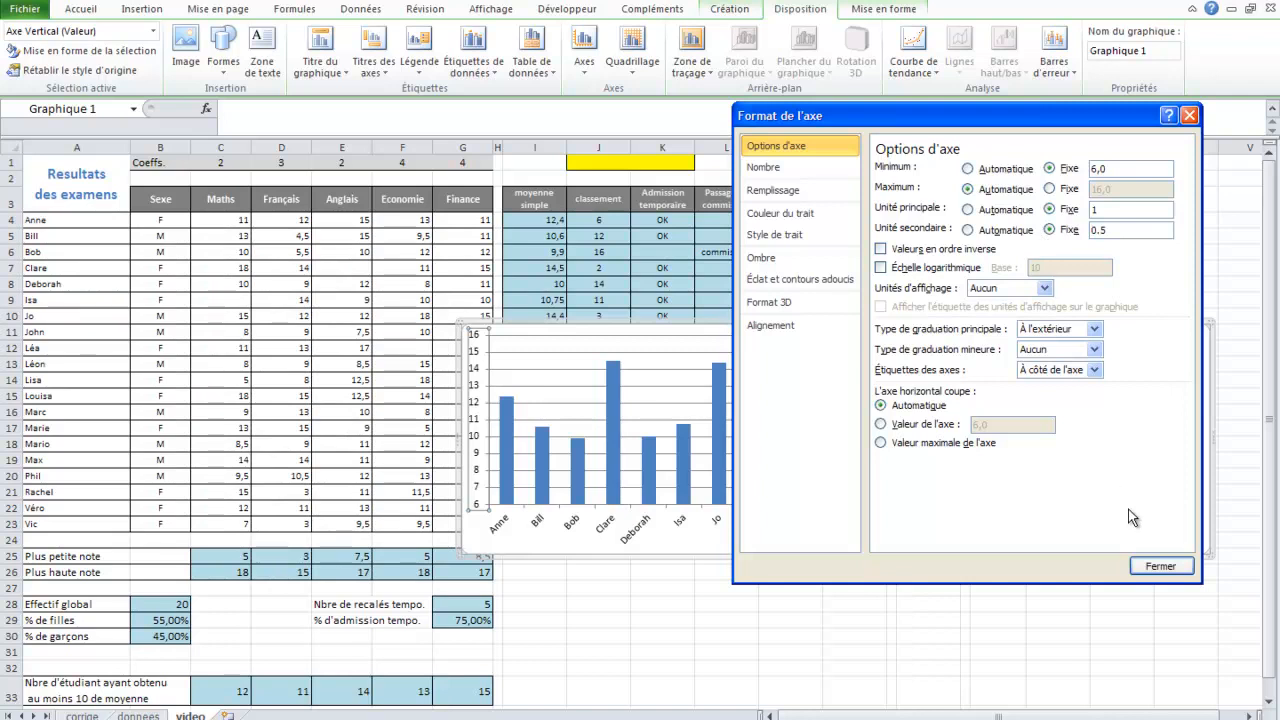
left_click(1150, 560)
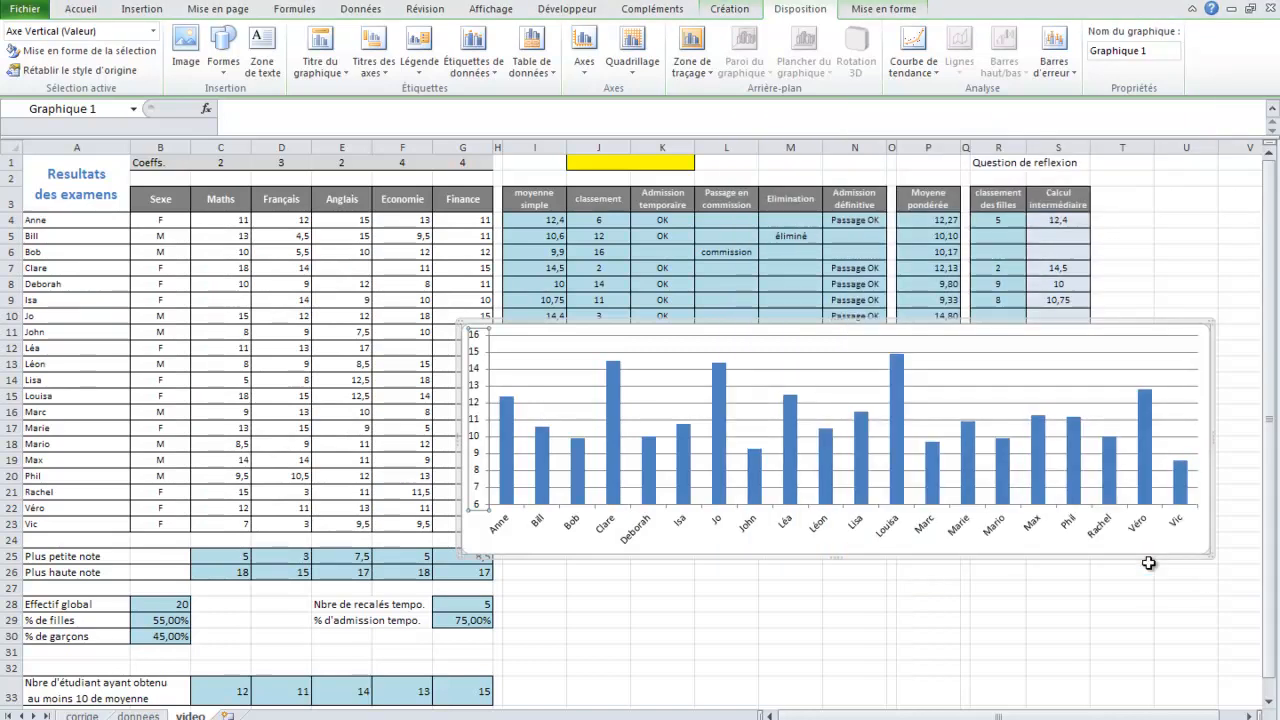
Show both major and minor primary horizontal gridlines on the chart
left_click(635, 55)
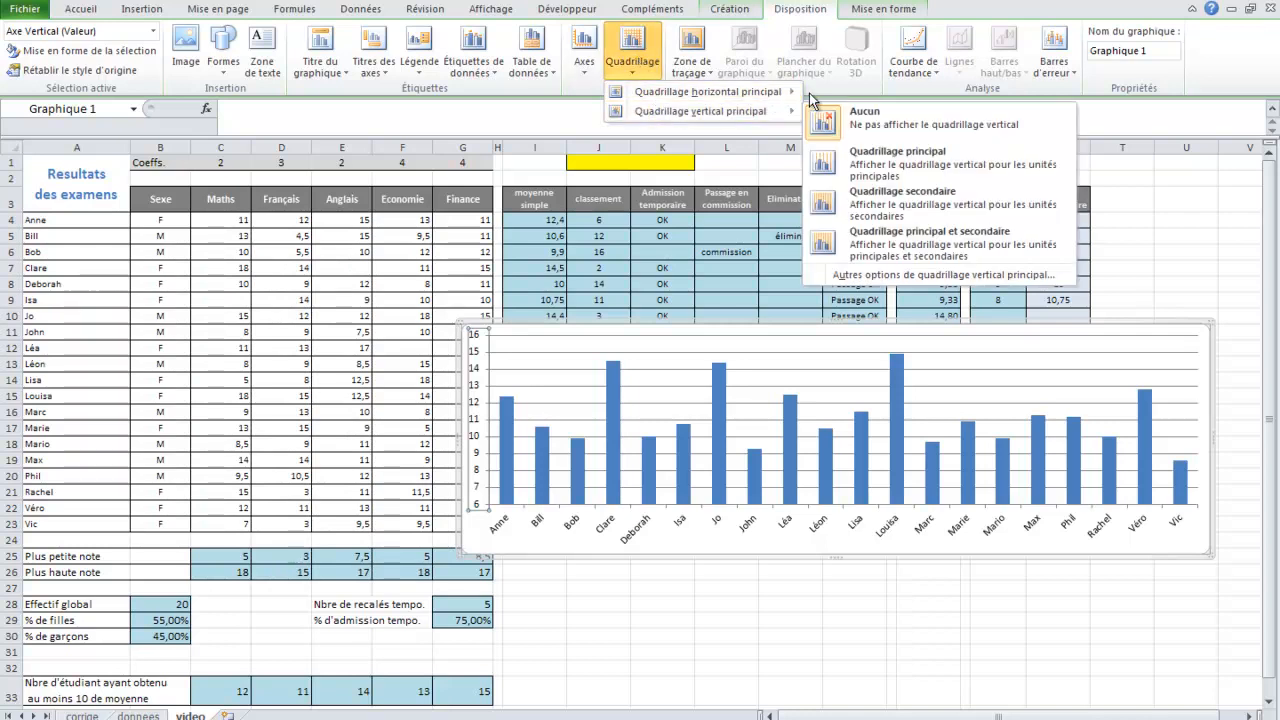
mouse_move(756, 96)
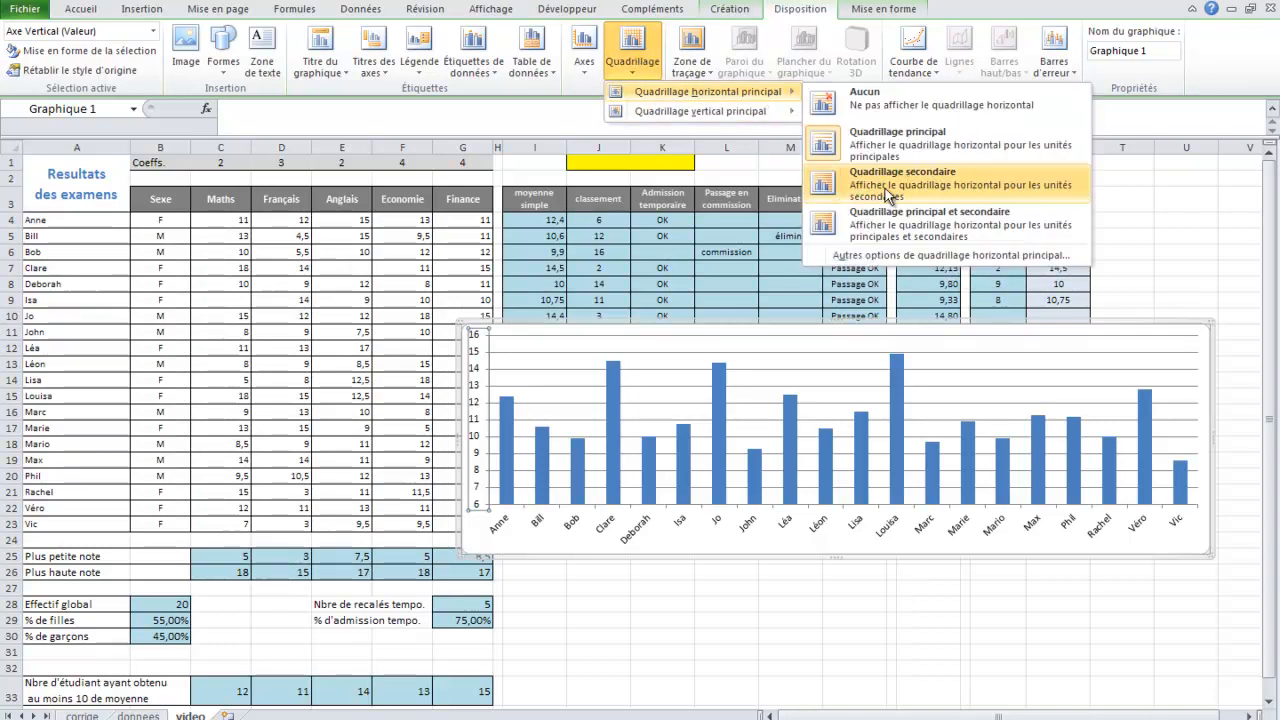
left_click(890, 225)
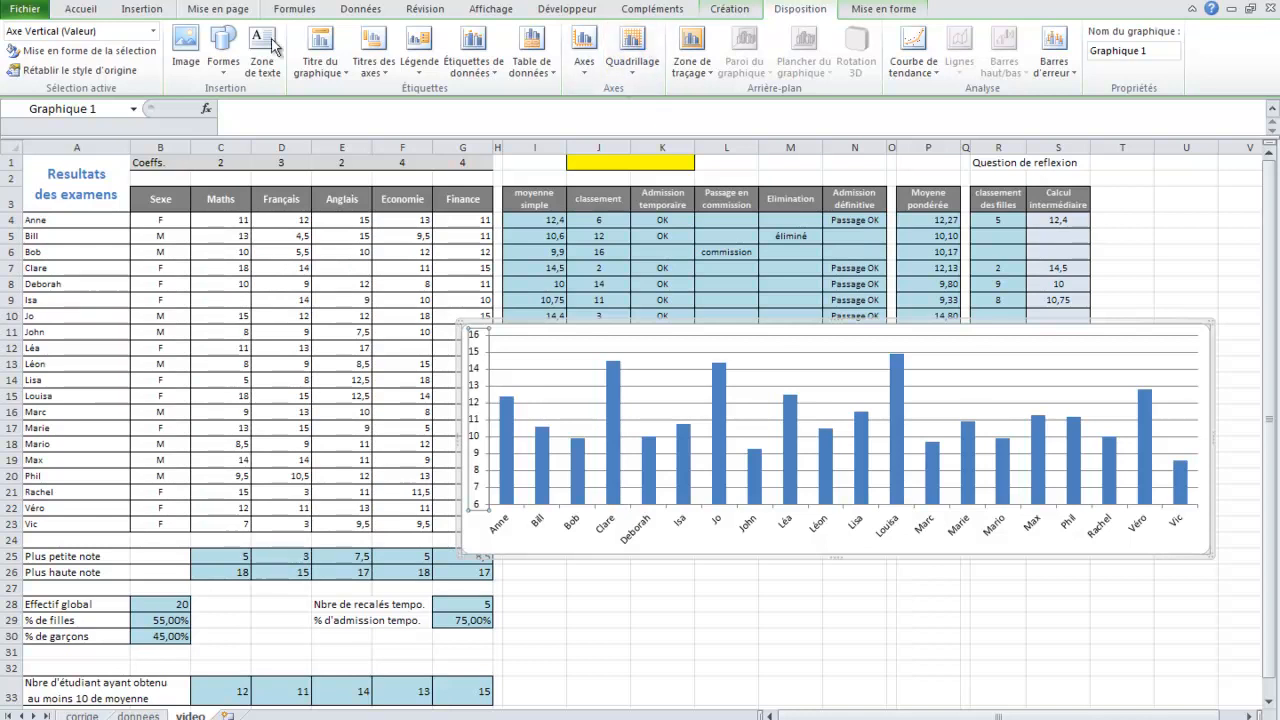
Set the vertical axis's fixed minor unit to 0,5, close the axis format dialog, and deselect the chart
left_click(589, 69)
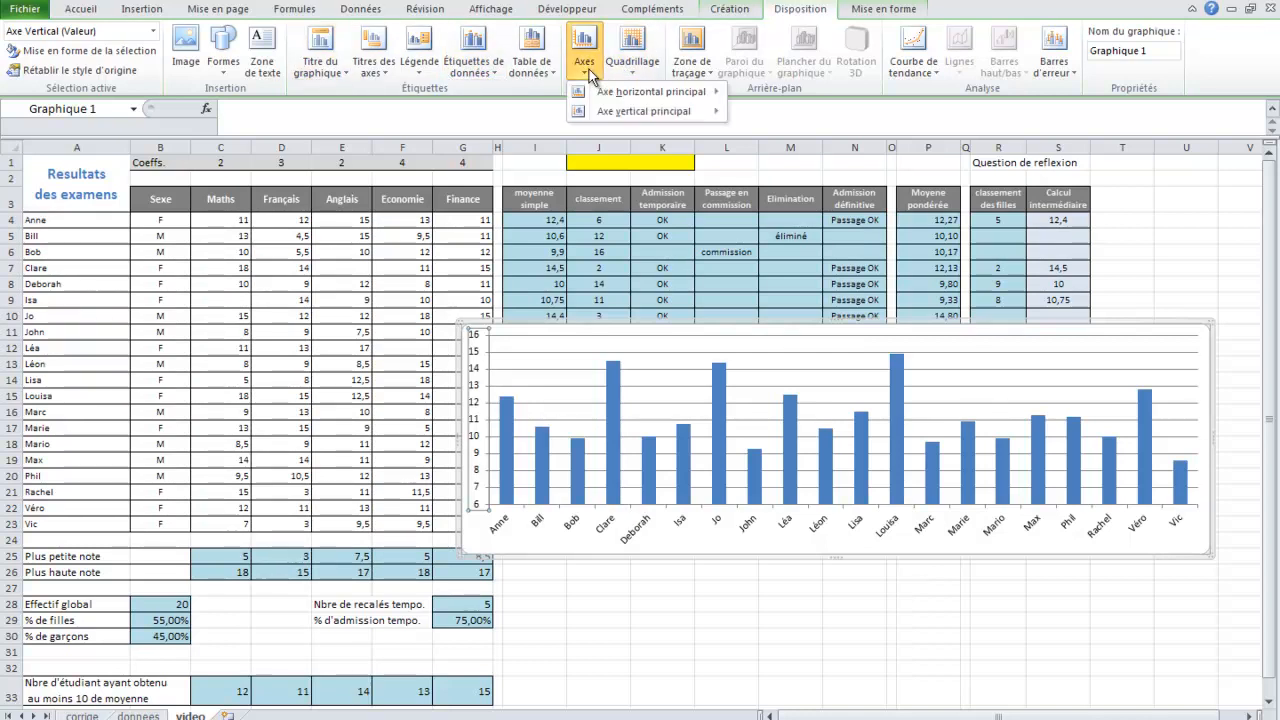
mouse_move(601, 110)
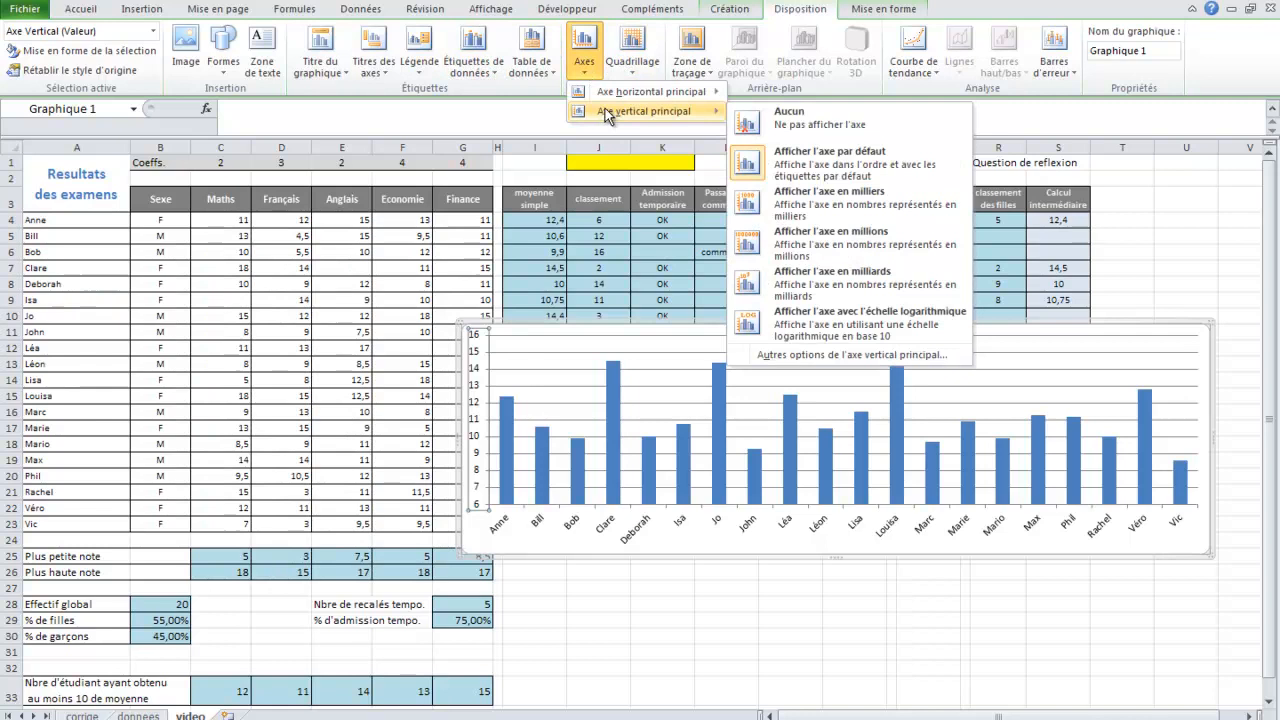
left_click(849, 355)
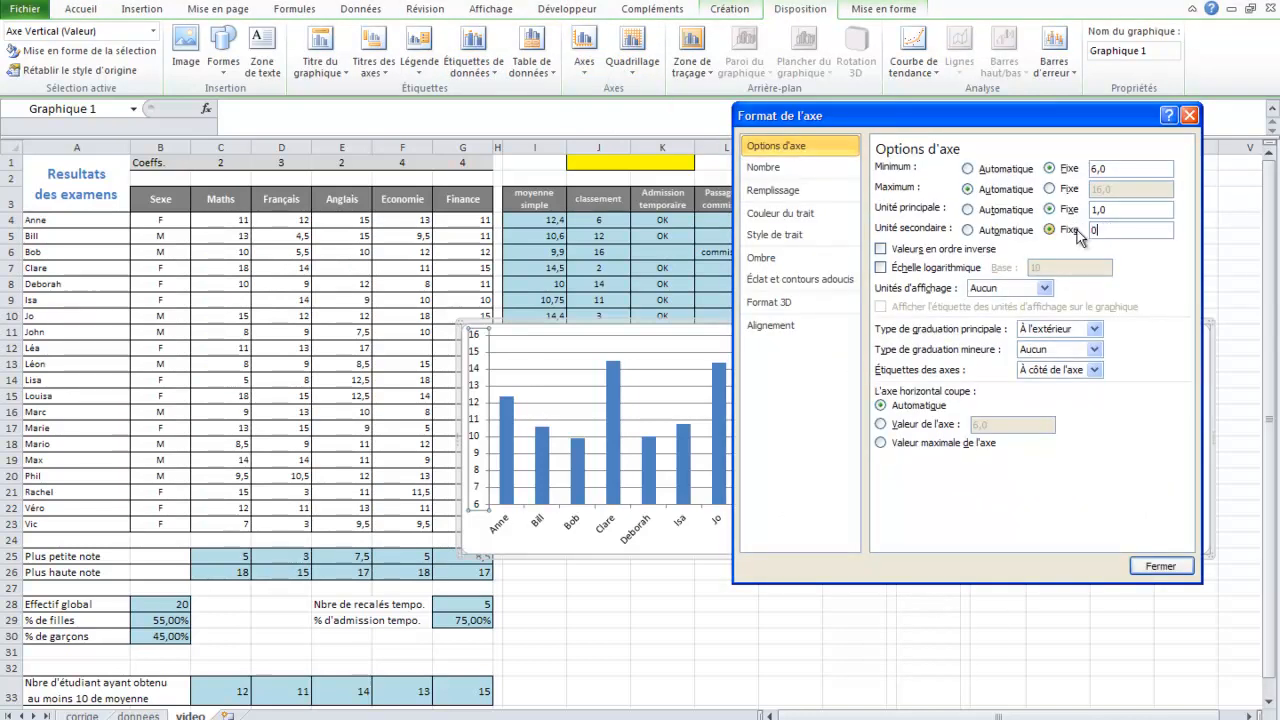
type(",5")
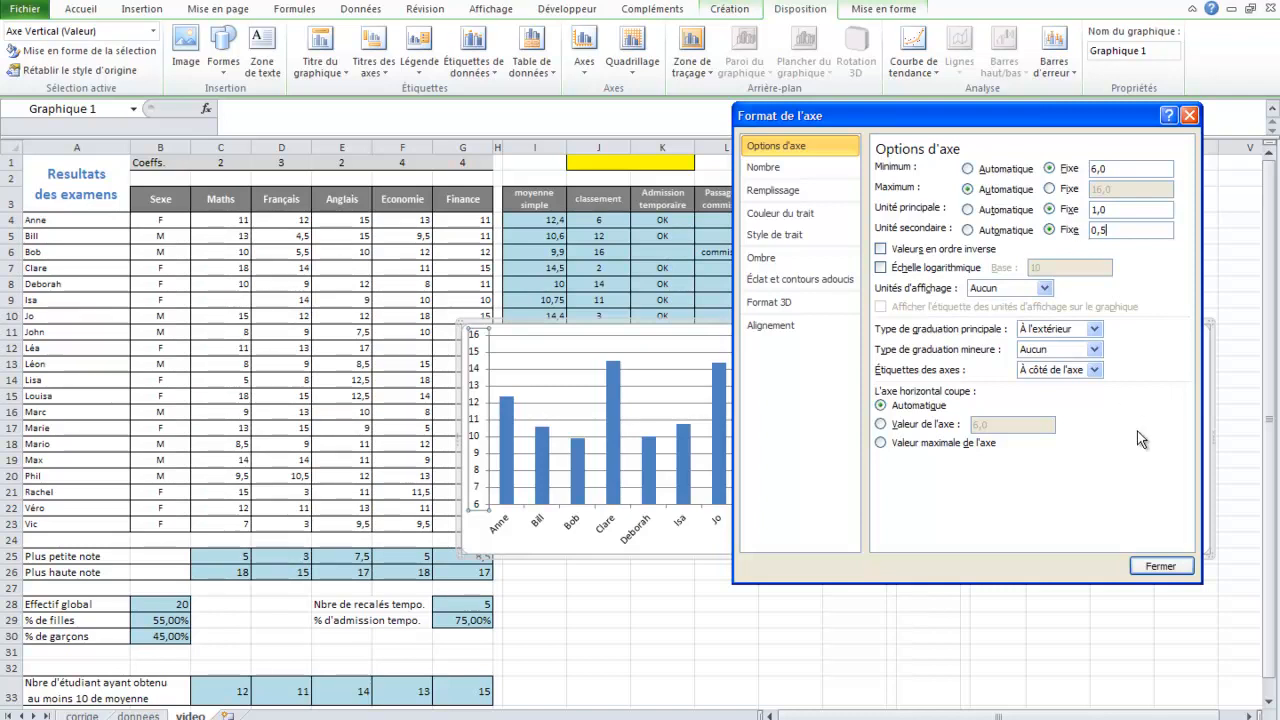
left_click(1146, 568)
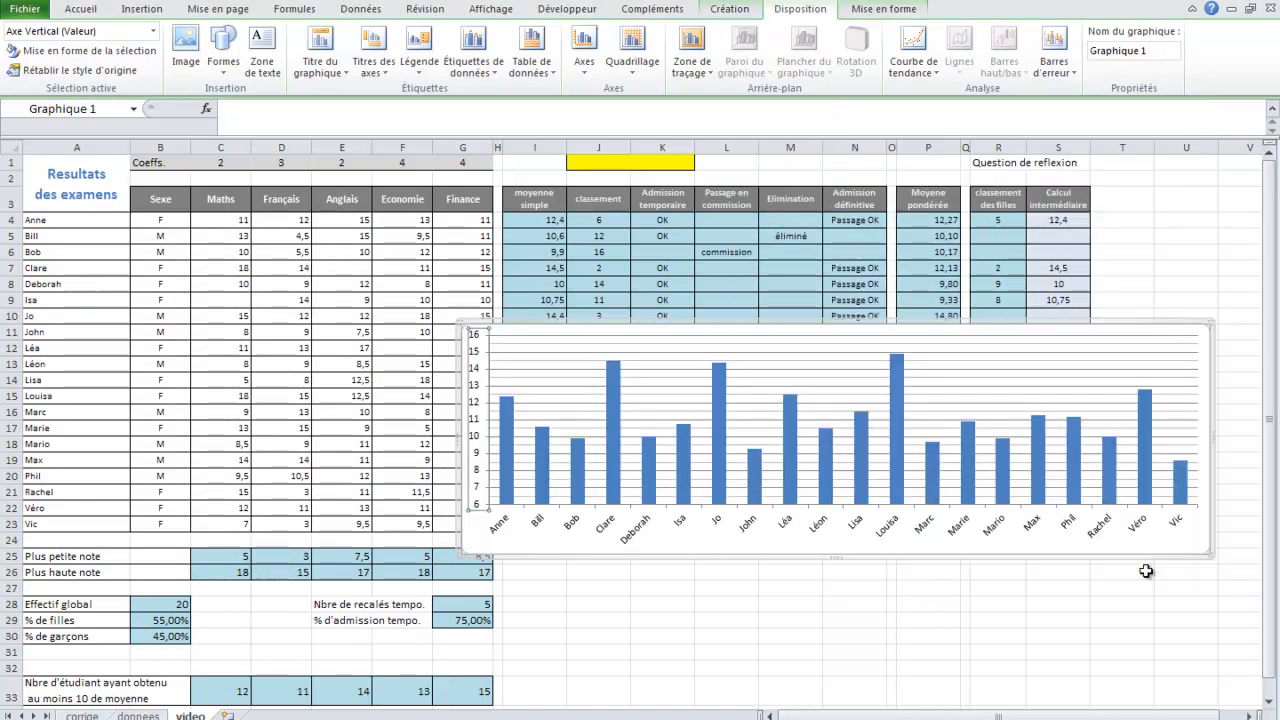
left_click(1146, 571)
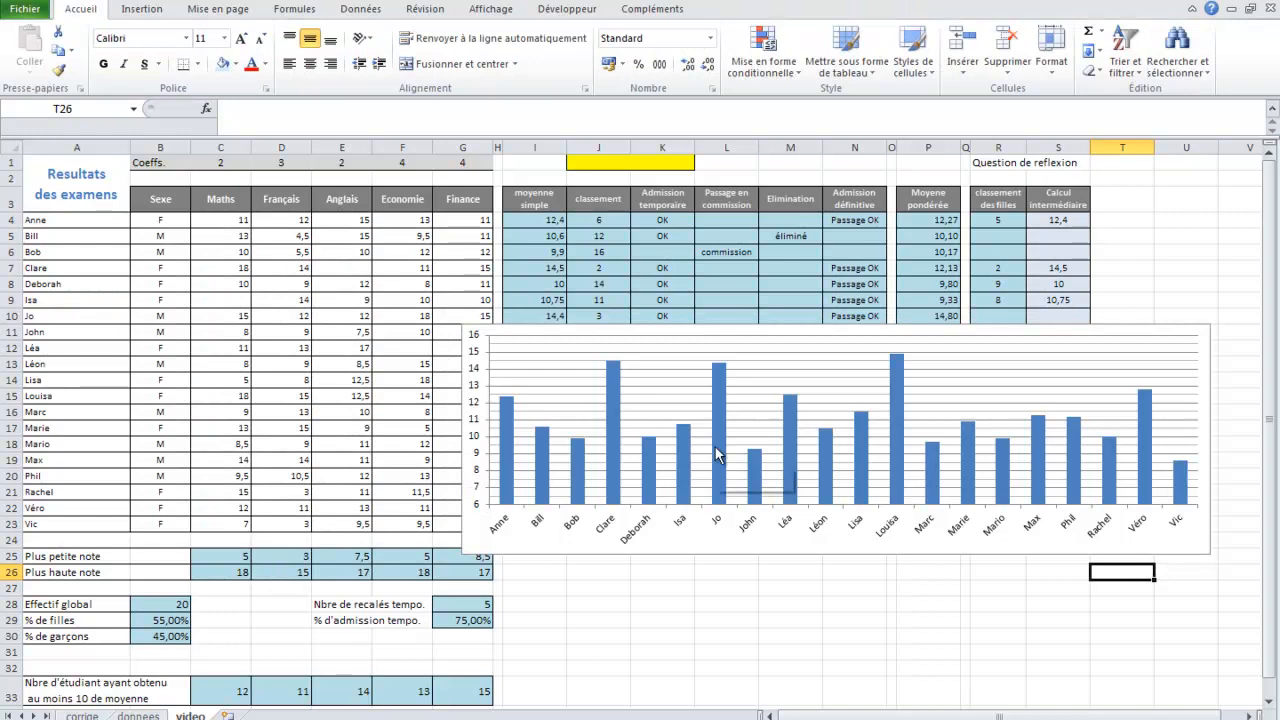
Give the chart's minor horizontal gridlines a dashed line style
left_click(521, 369)
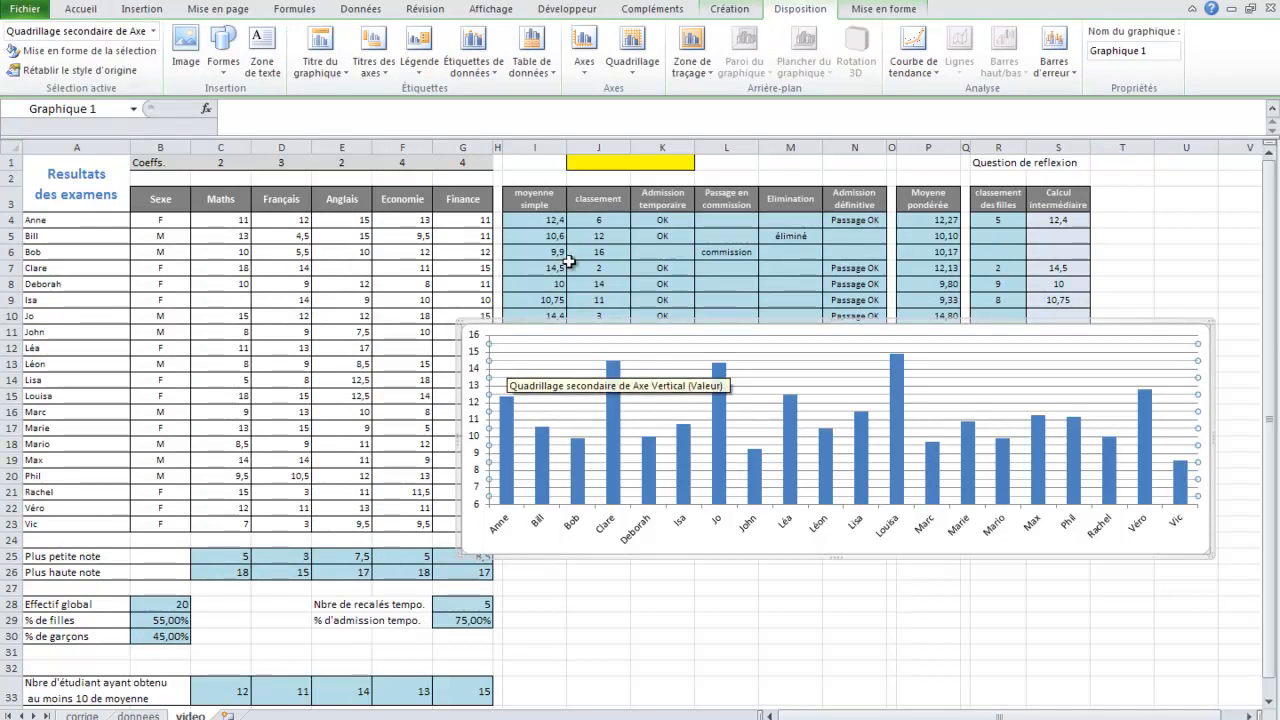
left_click(875, 12)
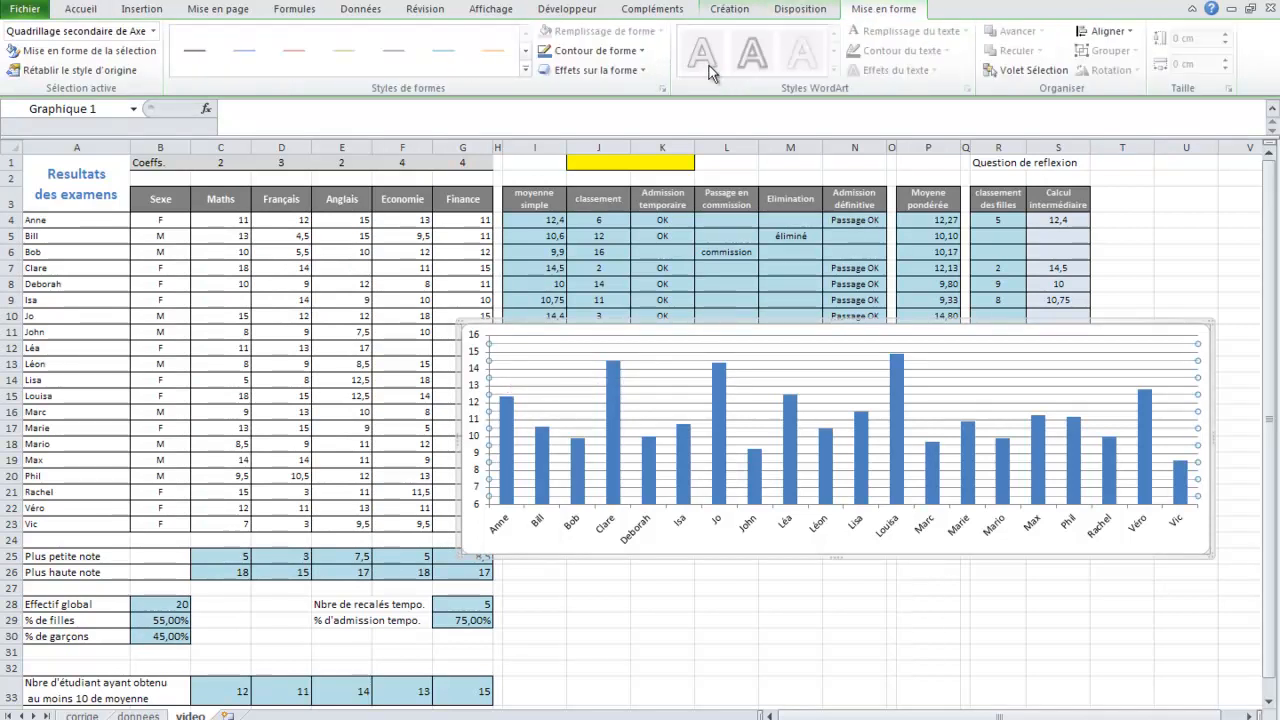
left_click(643, 51)
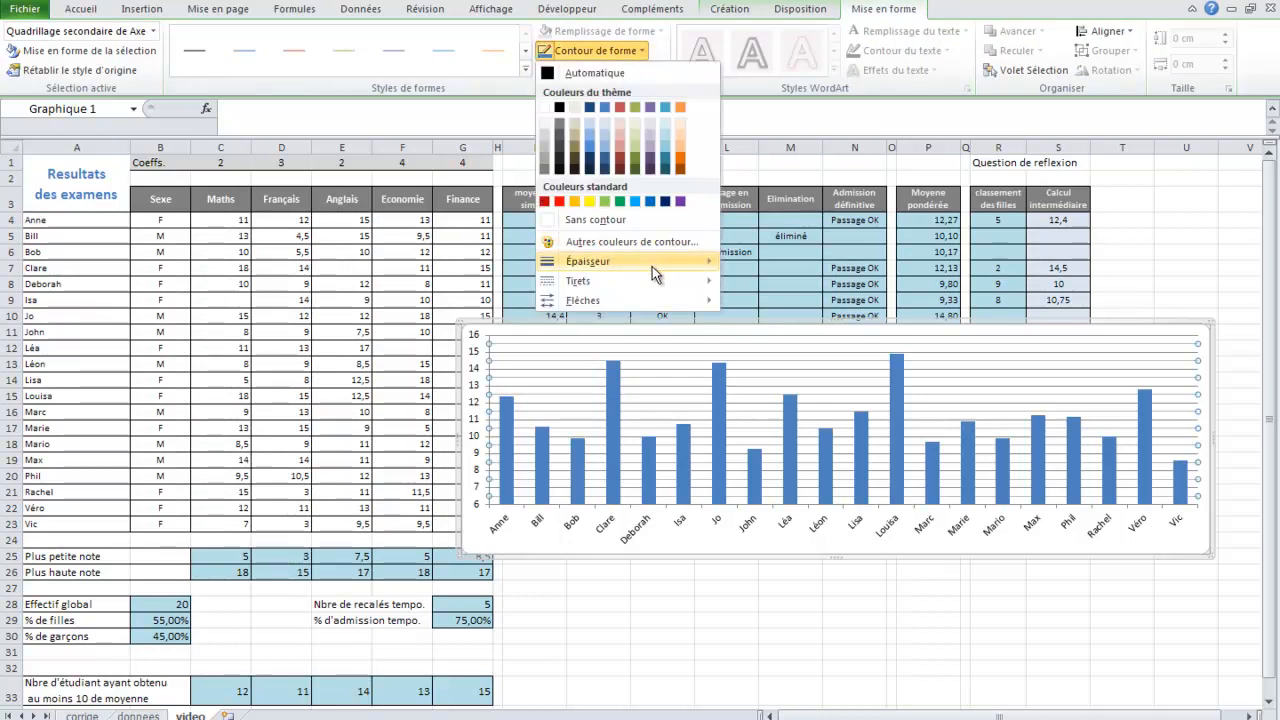
mouse_move(664, 284)
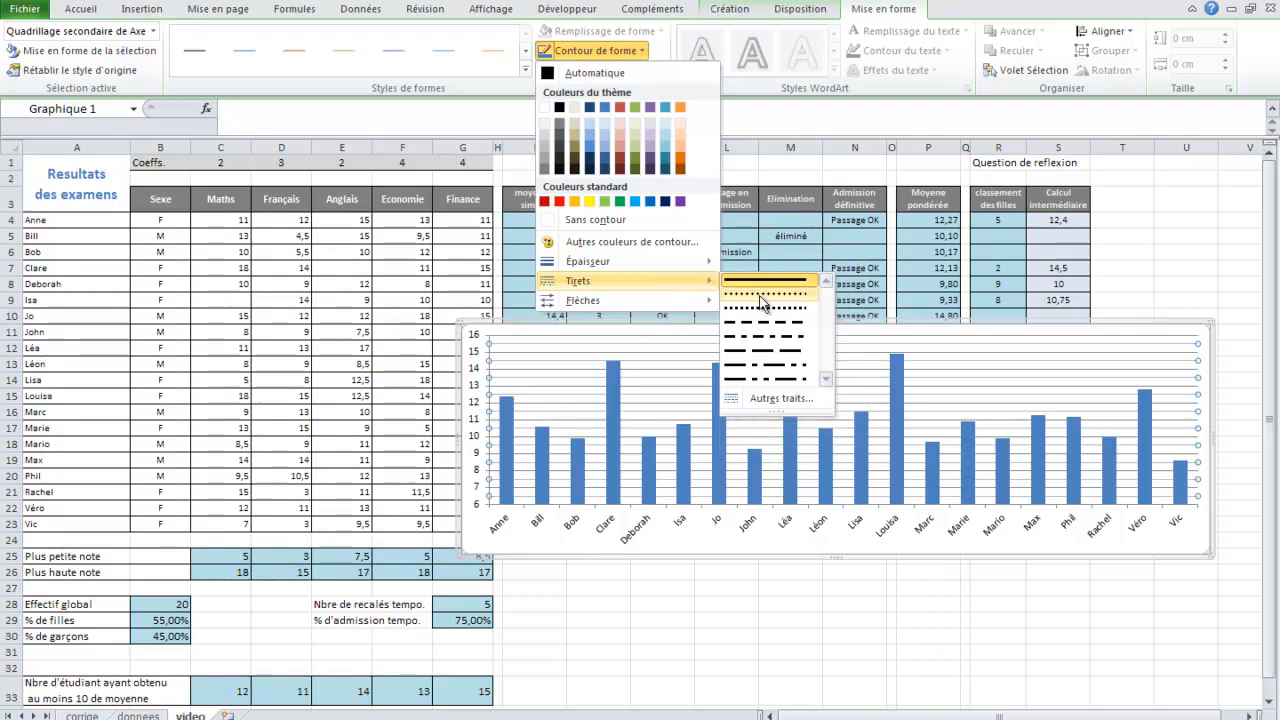
left_click(751, 324)
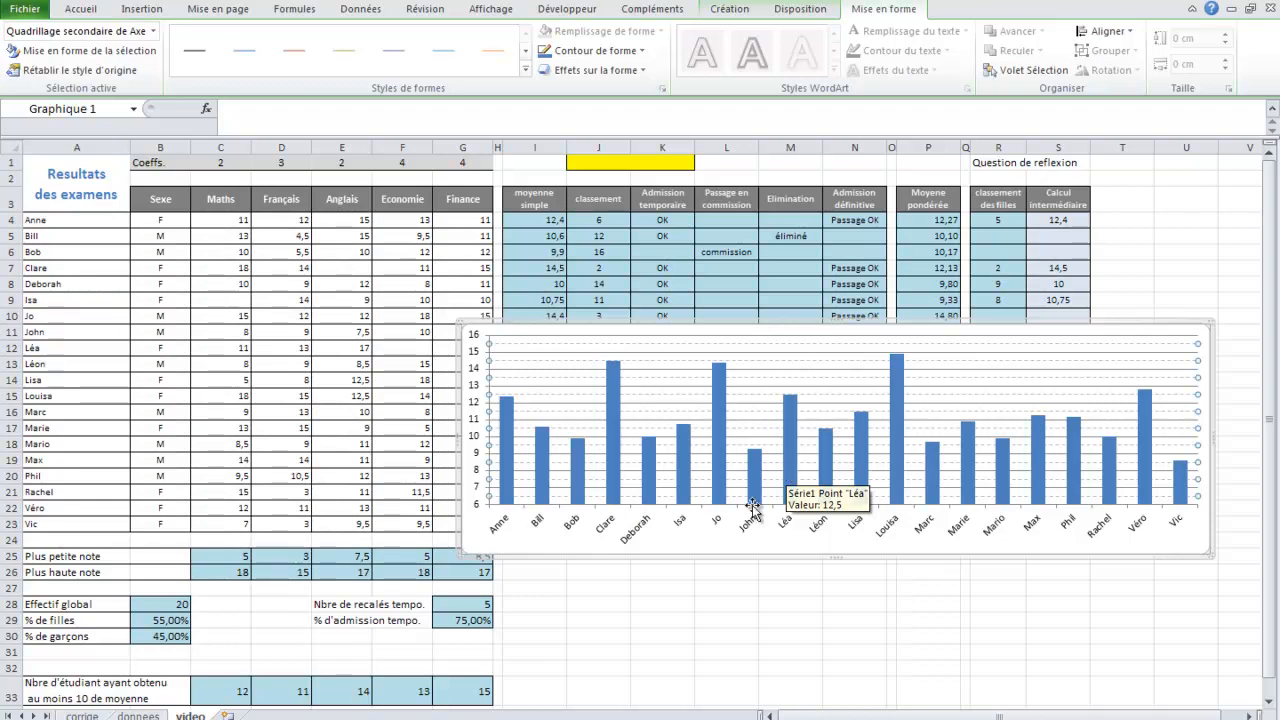
Add a centered overlay title to the chart
left_click(720, 538)
left_click(797, 12)
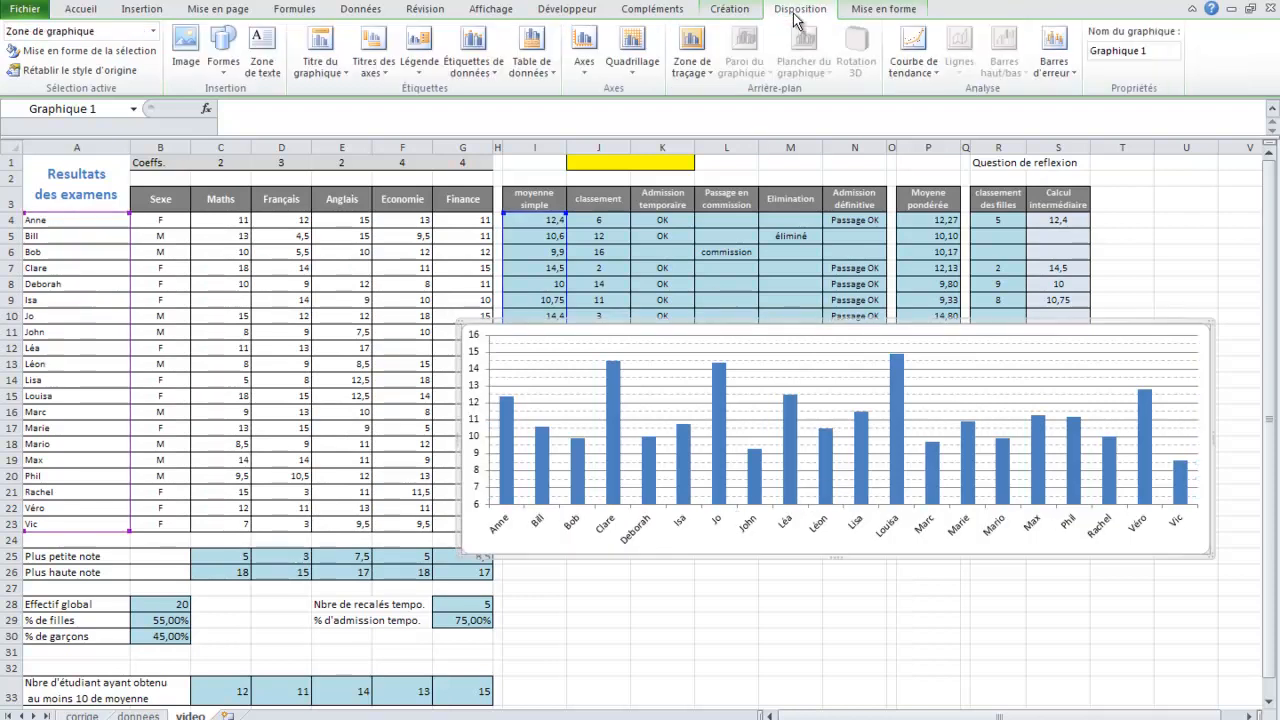
left_click(348, 77)
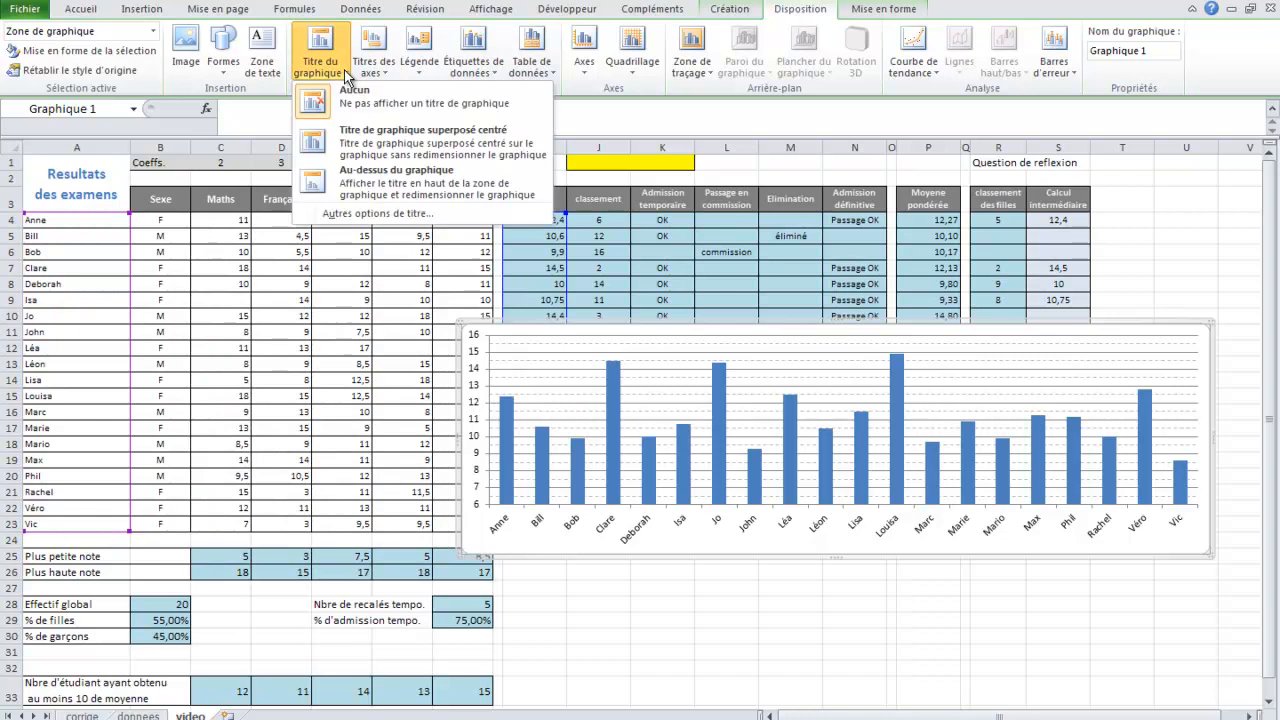
left_click(388, 150)
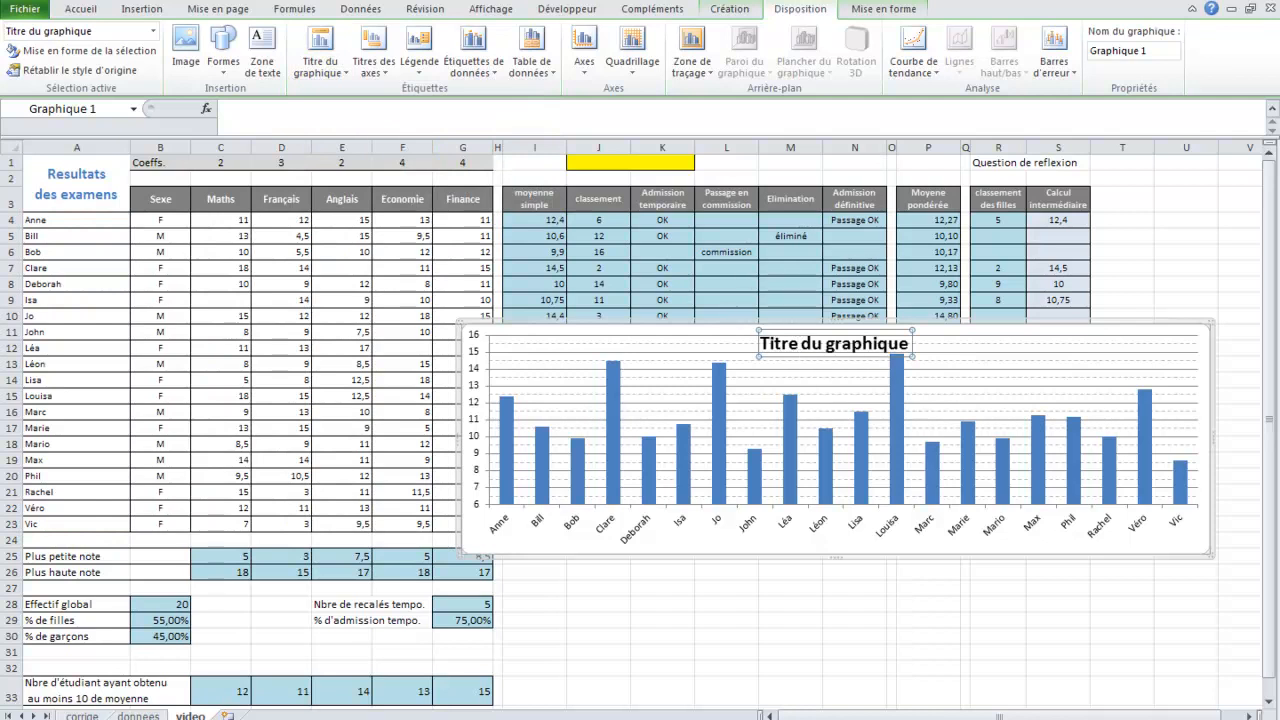
Check the model chart's title in the exam PDF in Adobe Reader, return to Excel, and replace the chart title's text with "Moyenne des élèves"
key("alt+Tab")
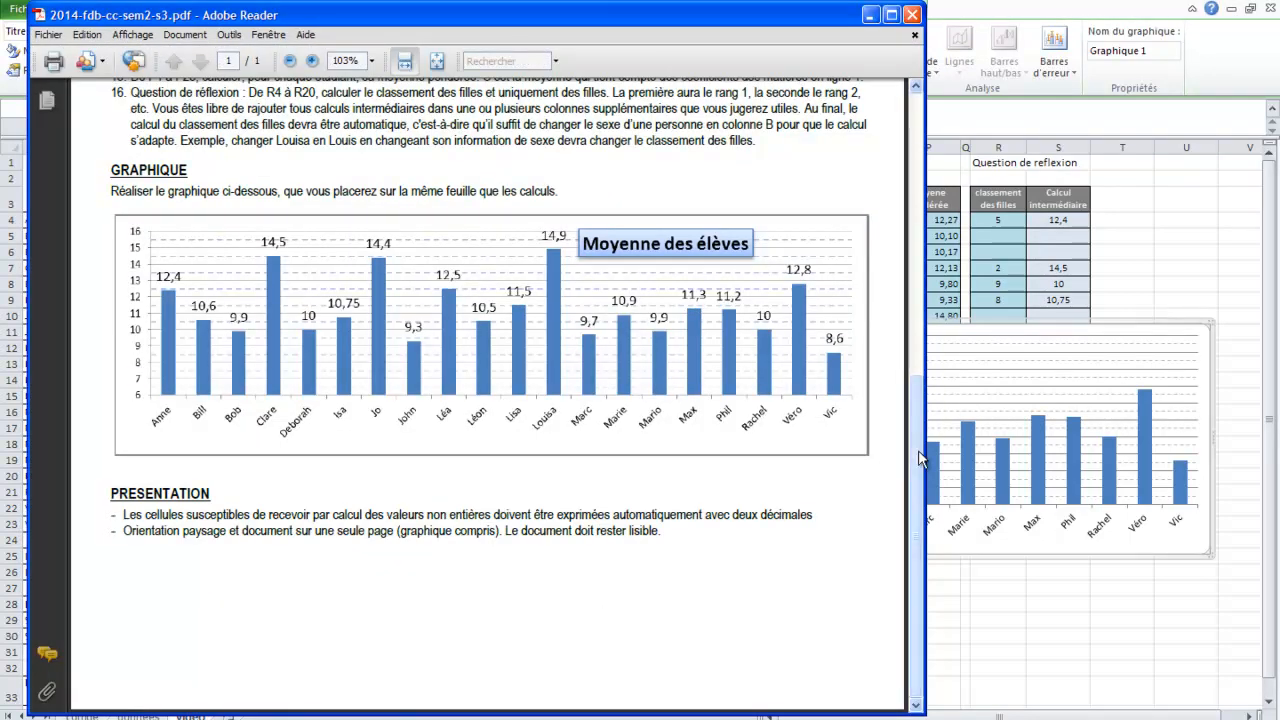
left_click(986, 396)
double_click(806, 343)
key("BackSpace")
key("BackSpace")
key("BackSpace")
key("BackSpace")
key("BackSpace")
key("BackSpace")
key("BackSpace")
key("BackSpace")
key("BackSpace")
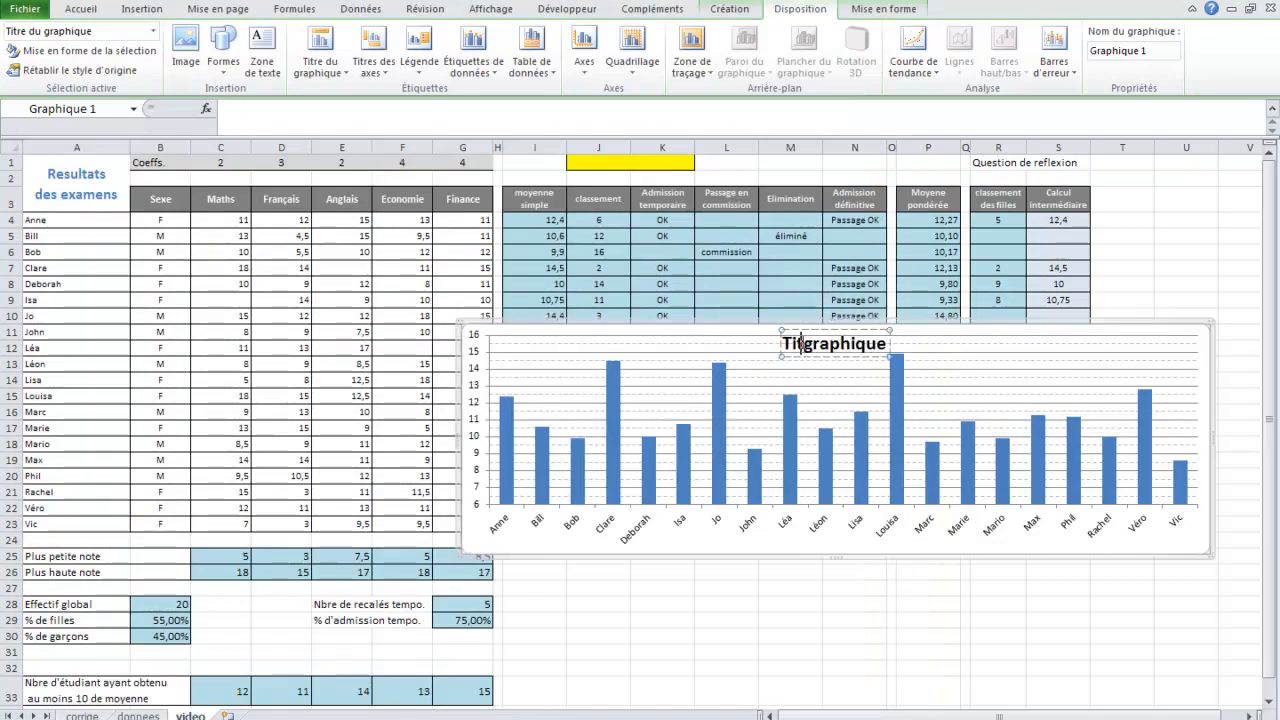
type("Moyenne d")
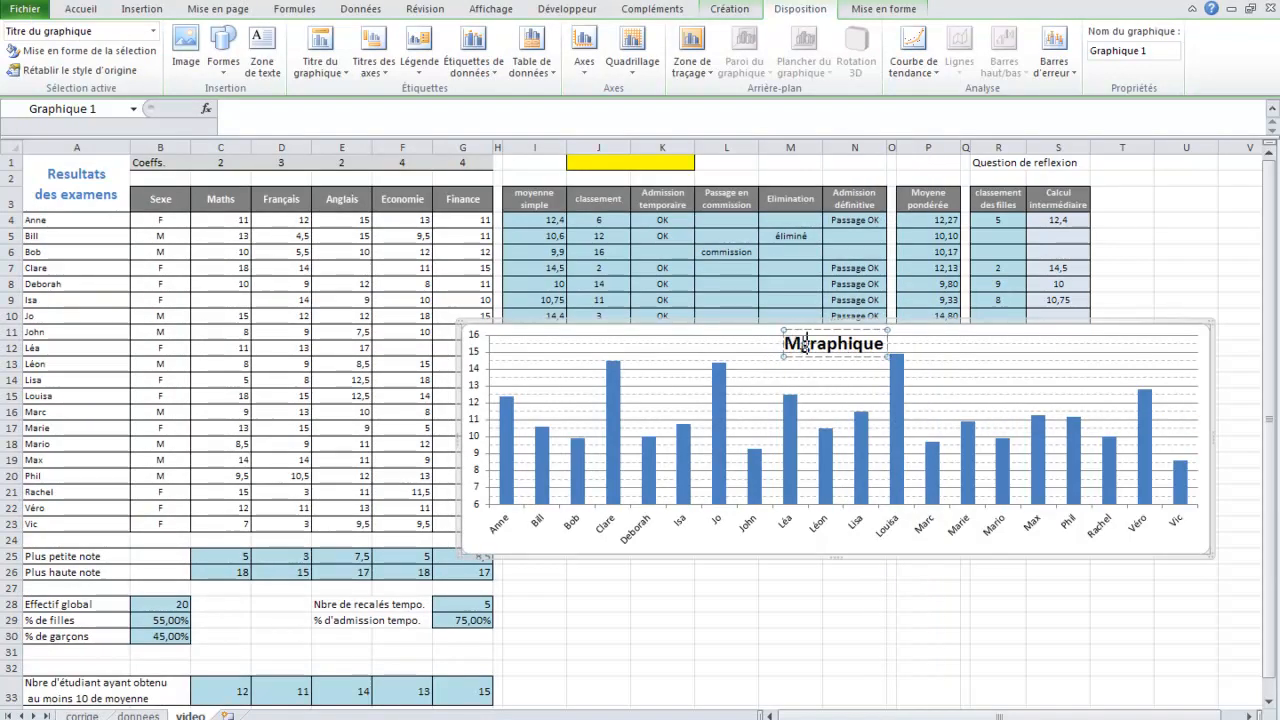
type("es ")
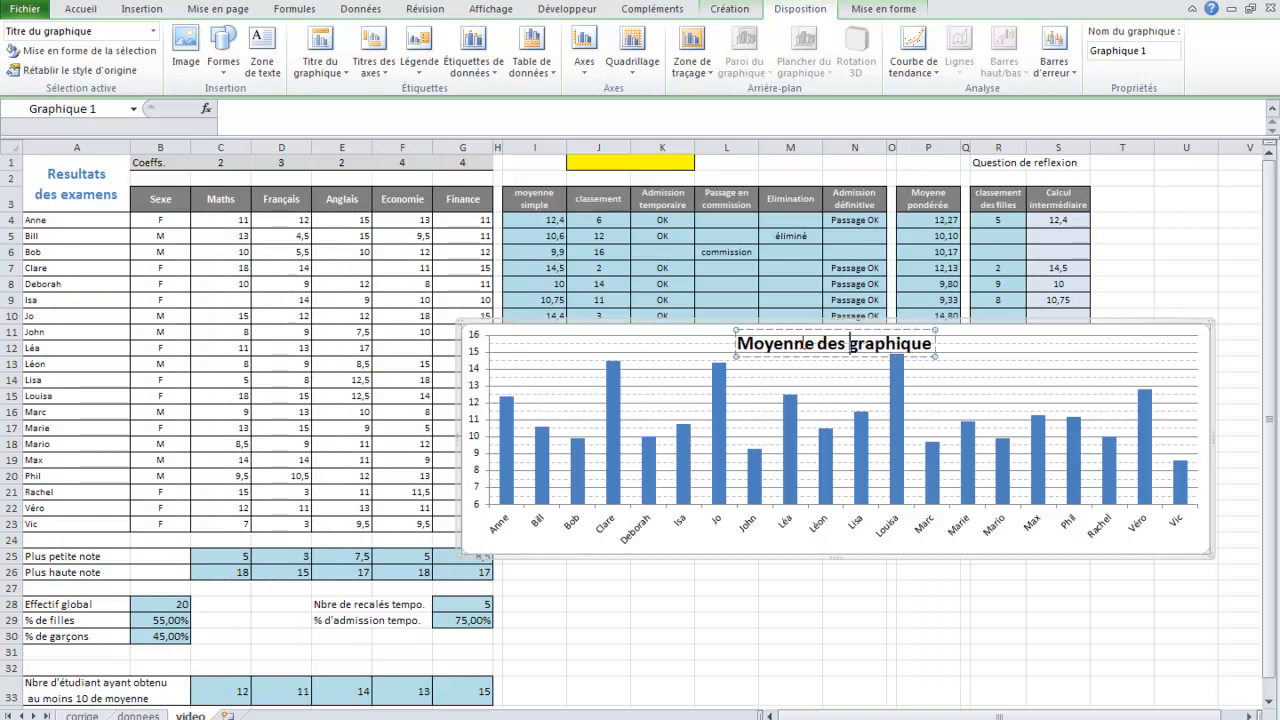
type("lèves")
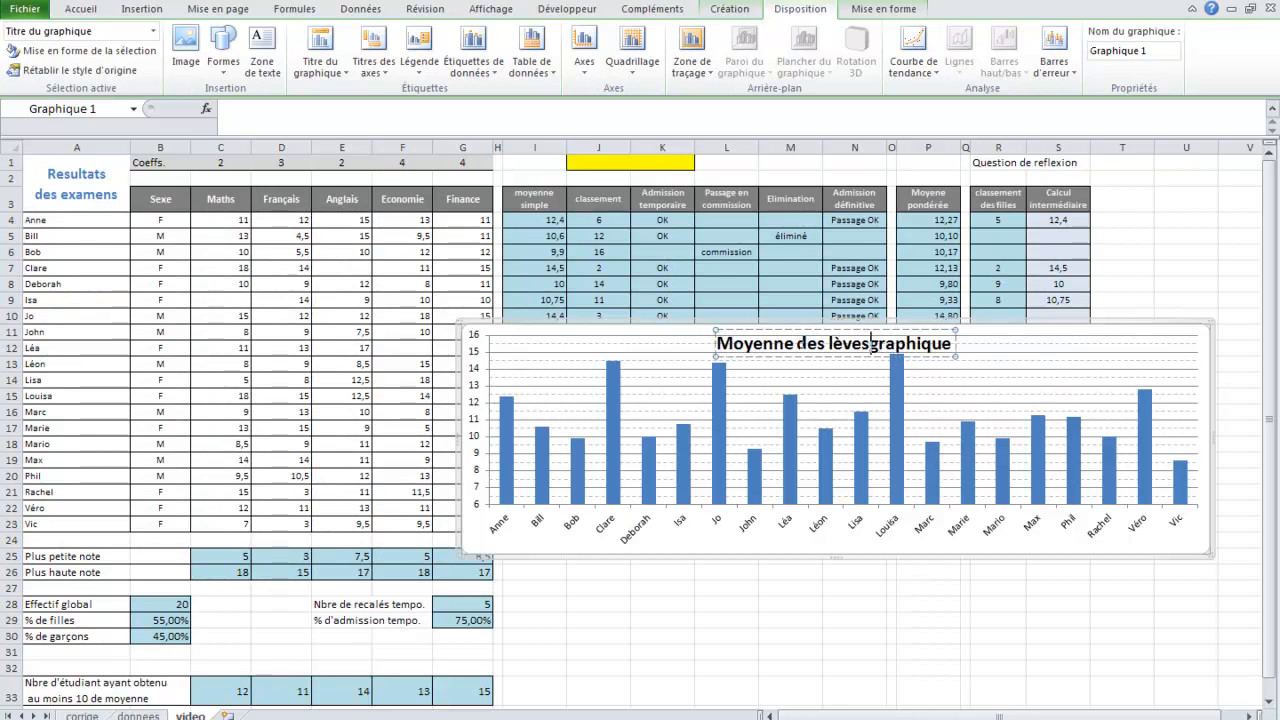
key("Delete")
key("Delete")
key("Delete")
key("Delete")
key("Delete")
key("Delete")
key("Delete")
key("Delete")
key("Delete")
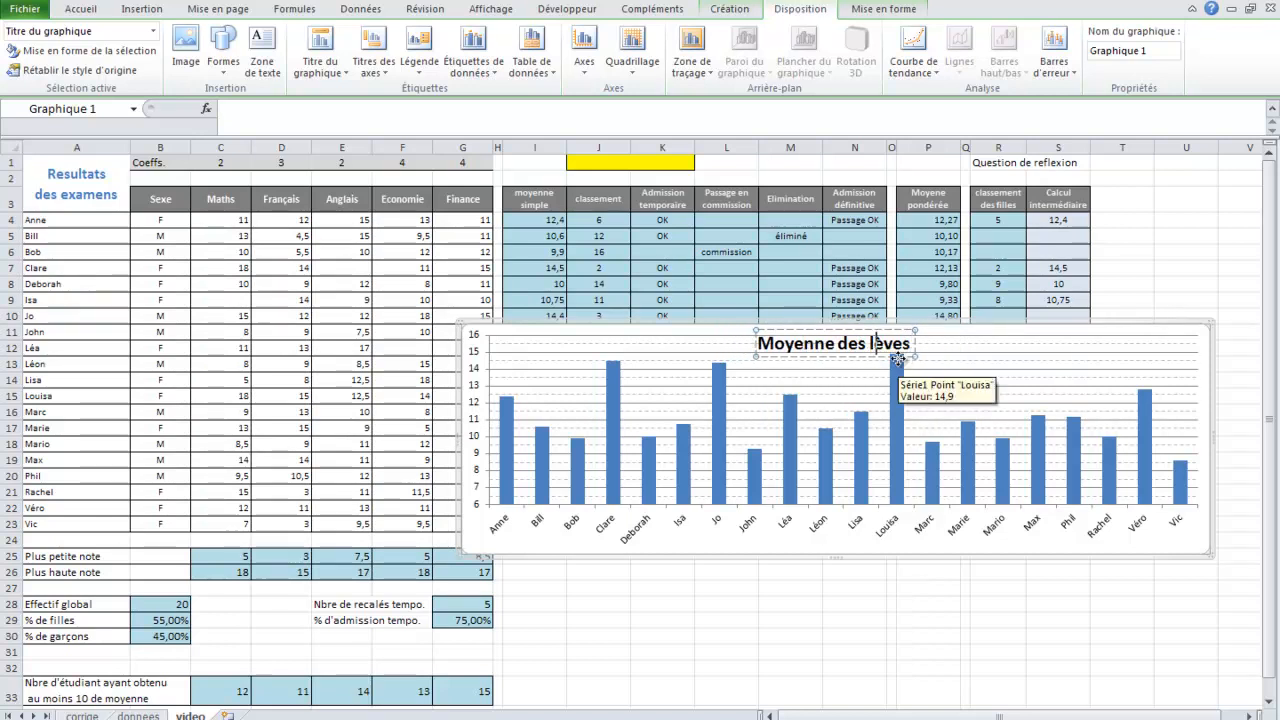
type("é")
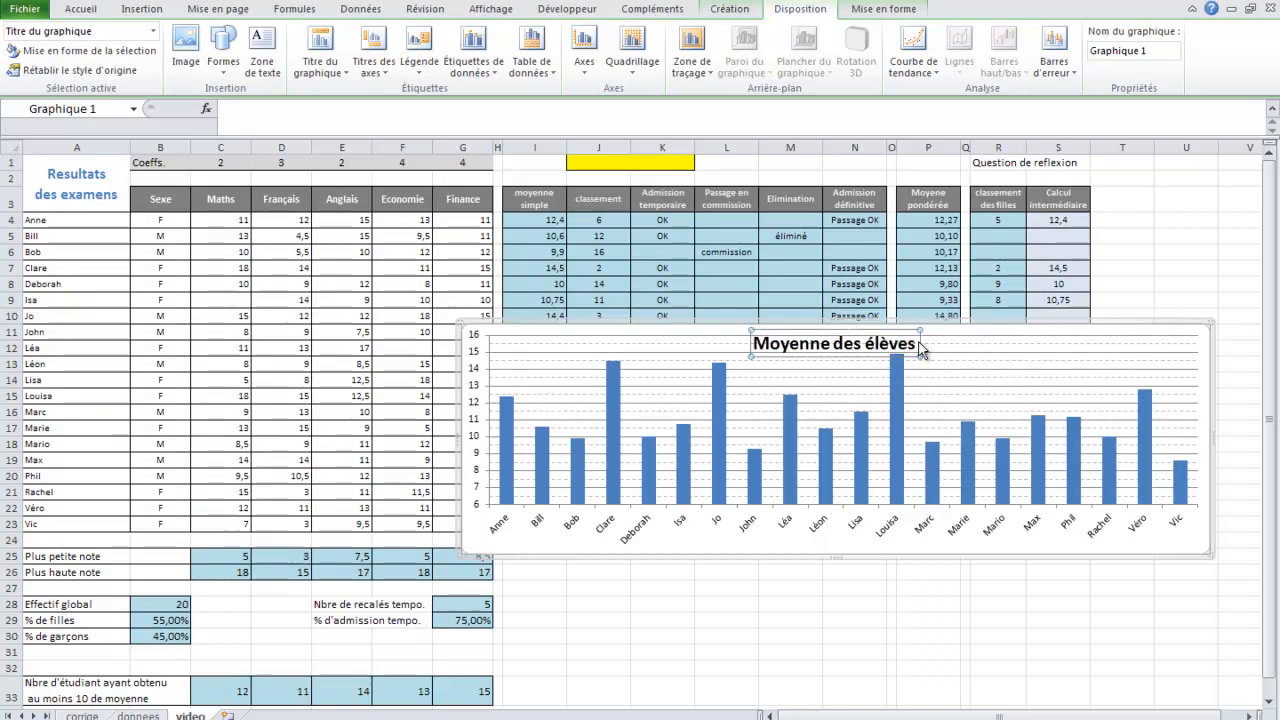
Apply the grey subtle-effect shape style to the chart title and move it to the upper area right of the Louisa column
left_click(869, 12)
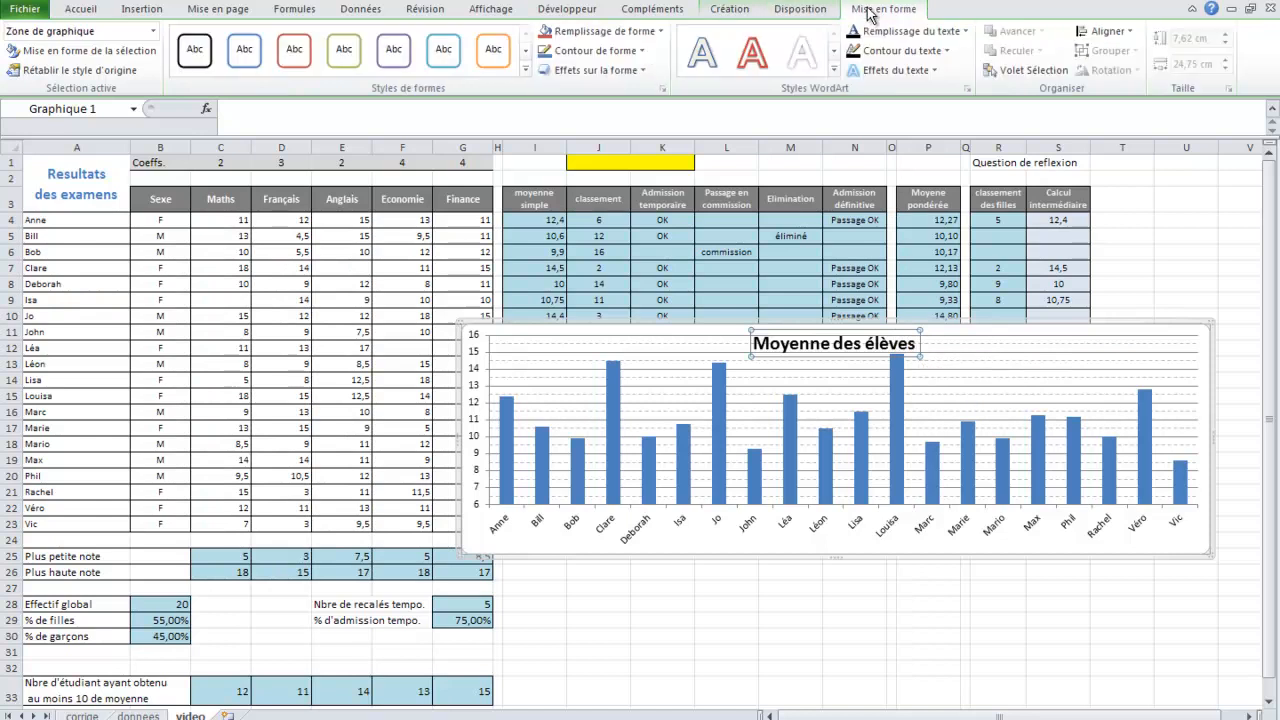
left_click(525, 69)
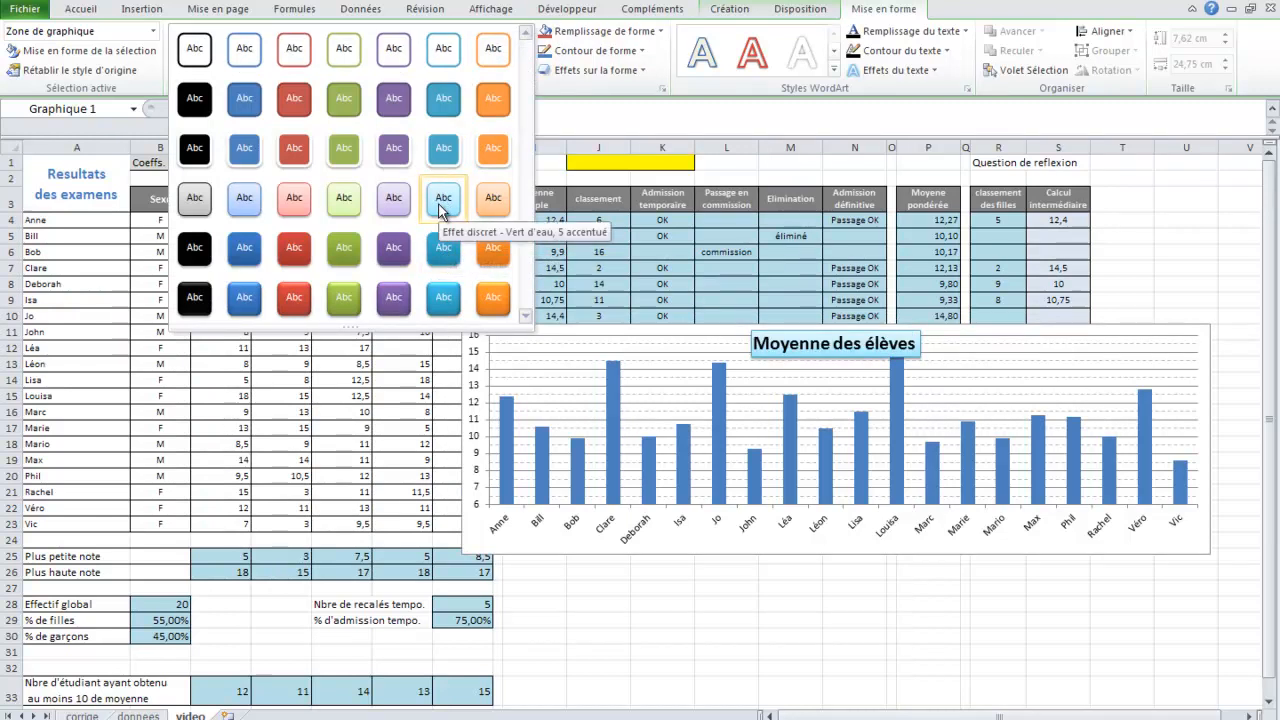
left_click(194, 197)
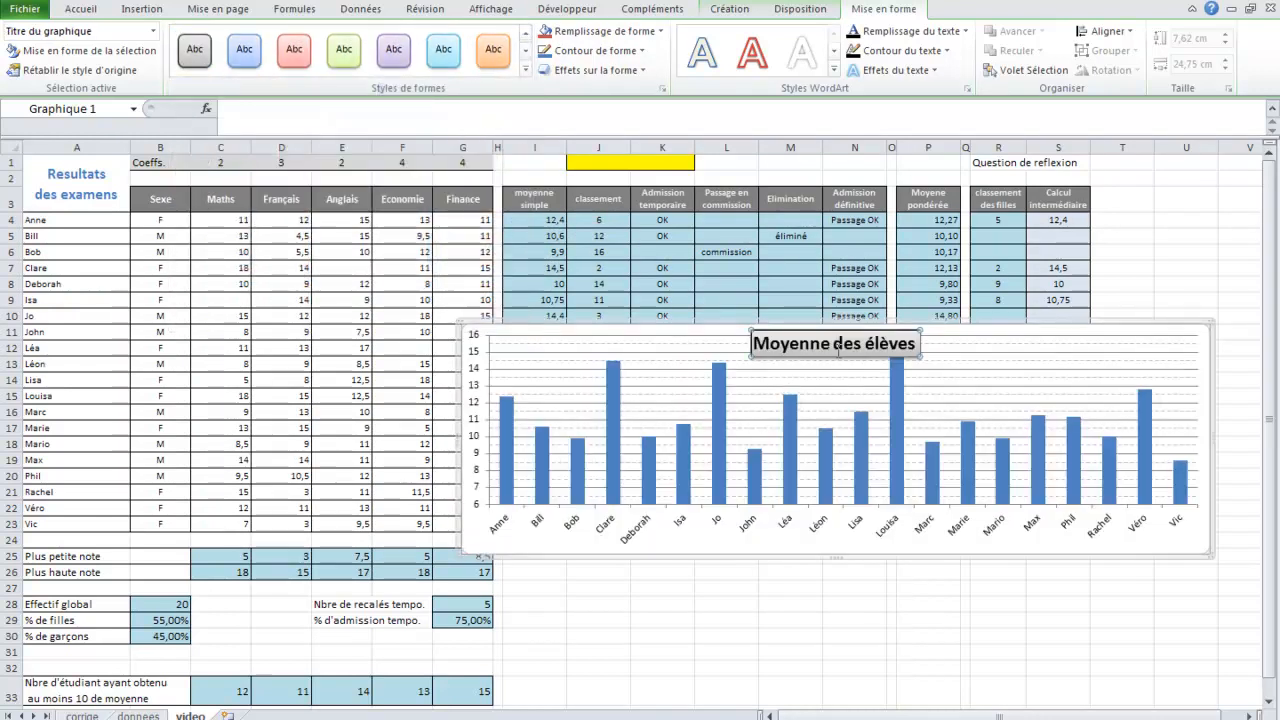
left_click_drag(835, 356, 1061, 359)
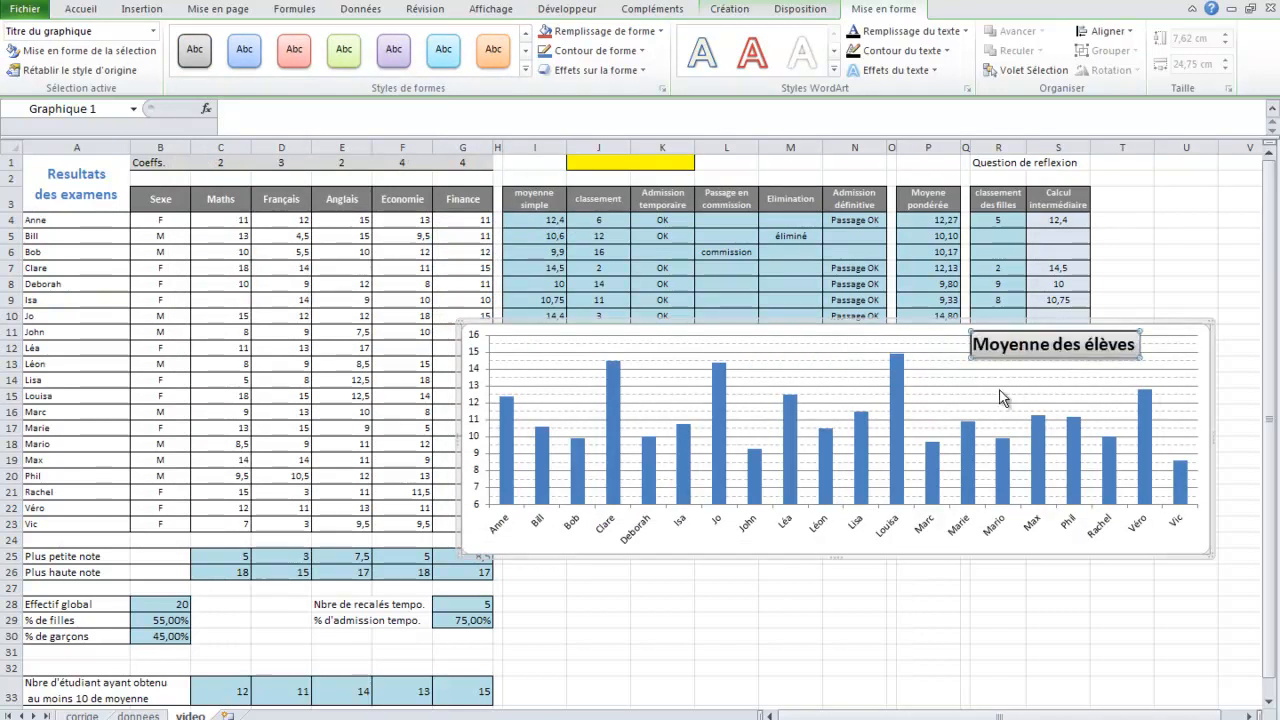
Select the major horizontal gridlines, compare the chart with the model in the exam PDF in Adobe Reader, and return to Excel
left_click(612, 402)
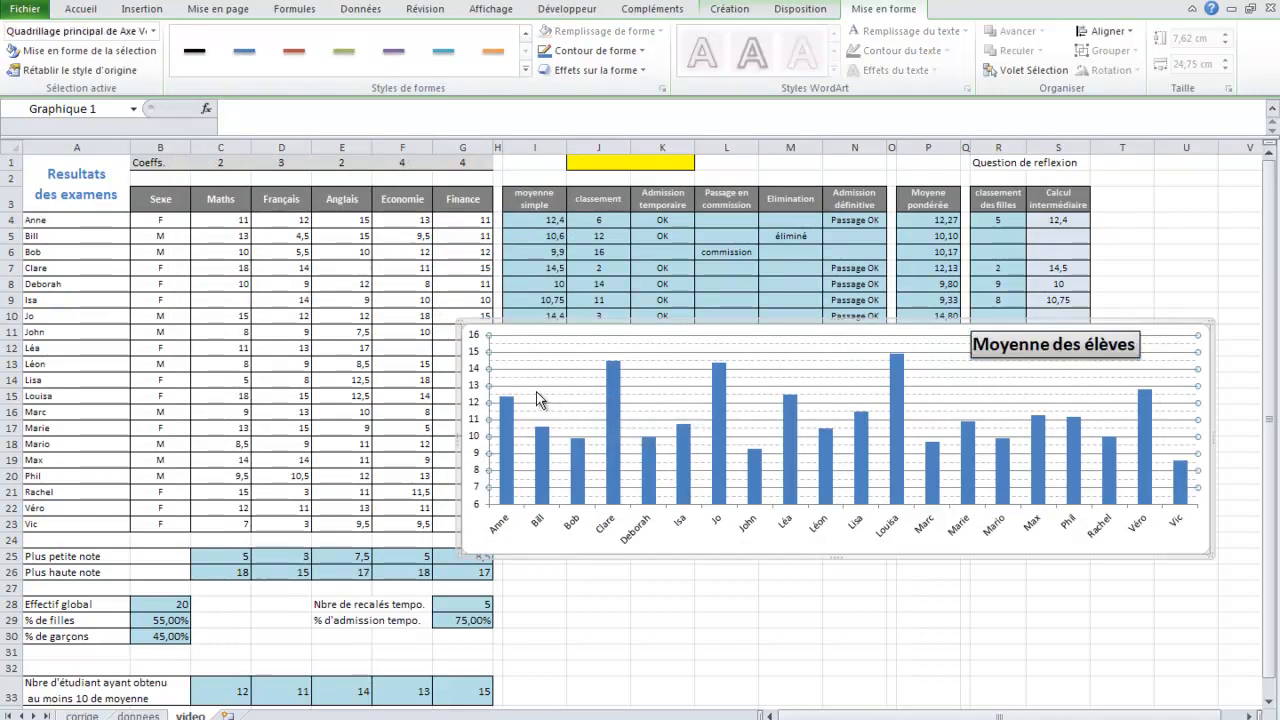
left_click(474, 718)
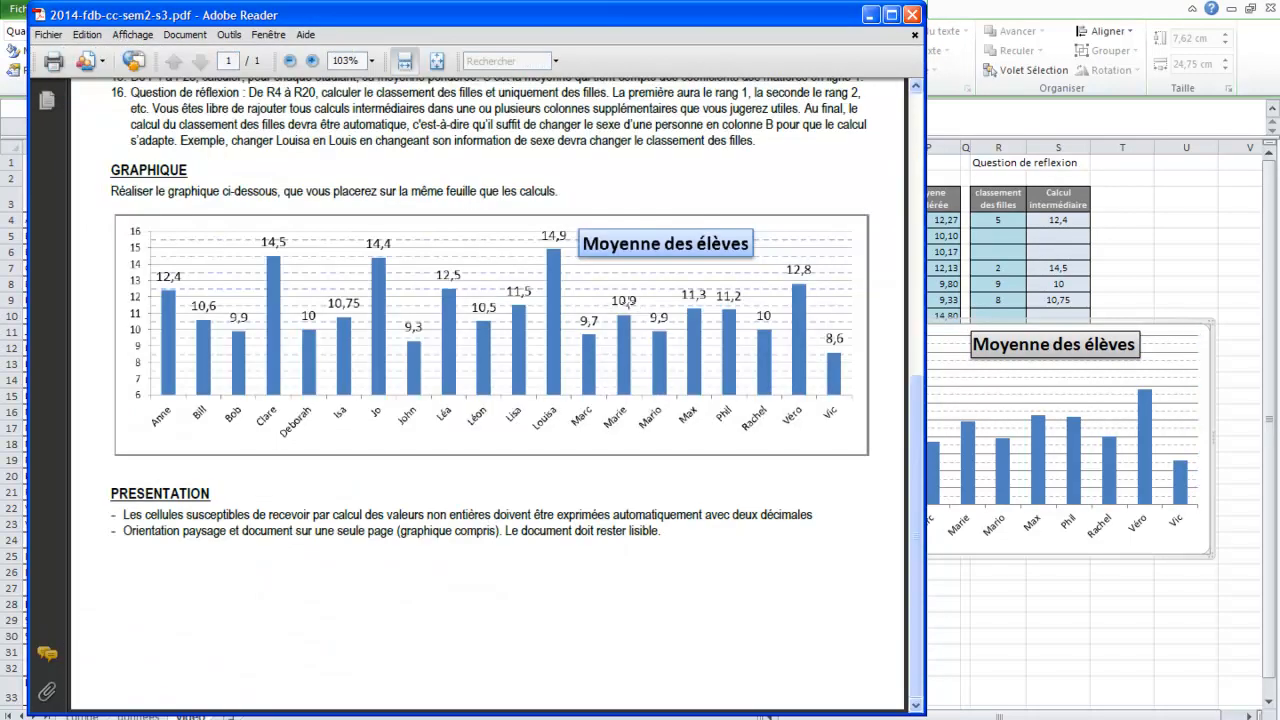
left_click(474, 718)
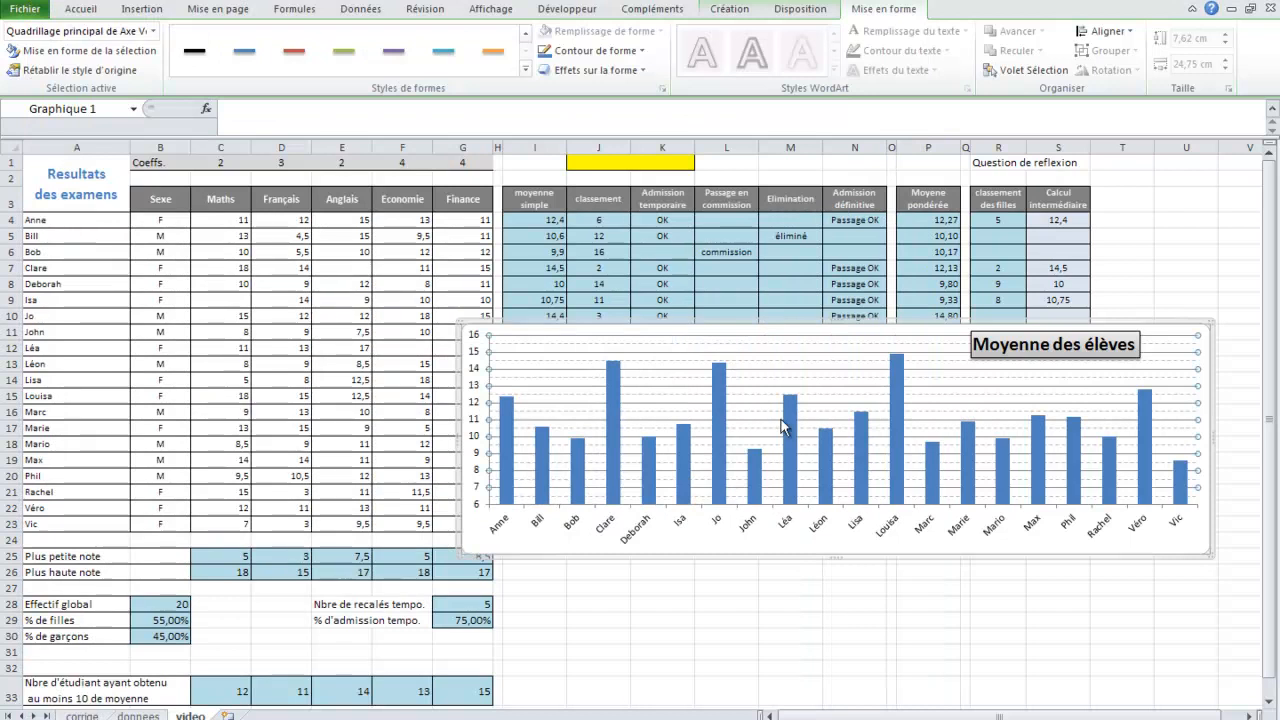
Add data labels showing the values at the outside end of the chart's columns
left_click(676, 547)
left_click(808, 11)
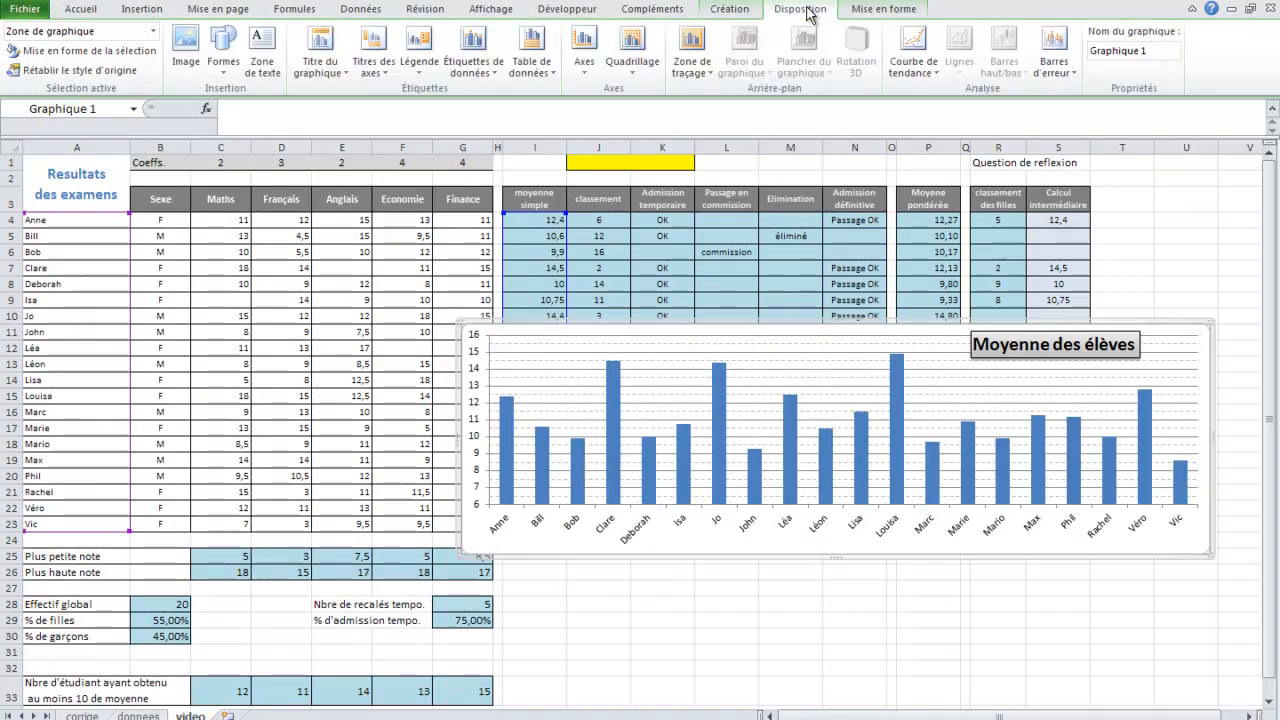
left_click(584, 48)
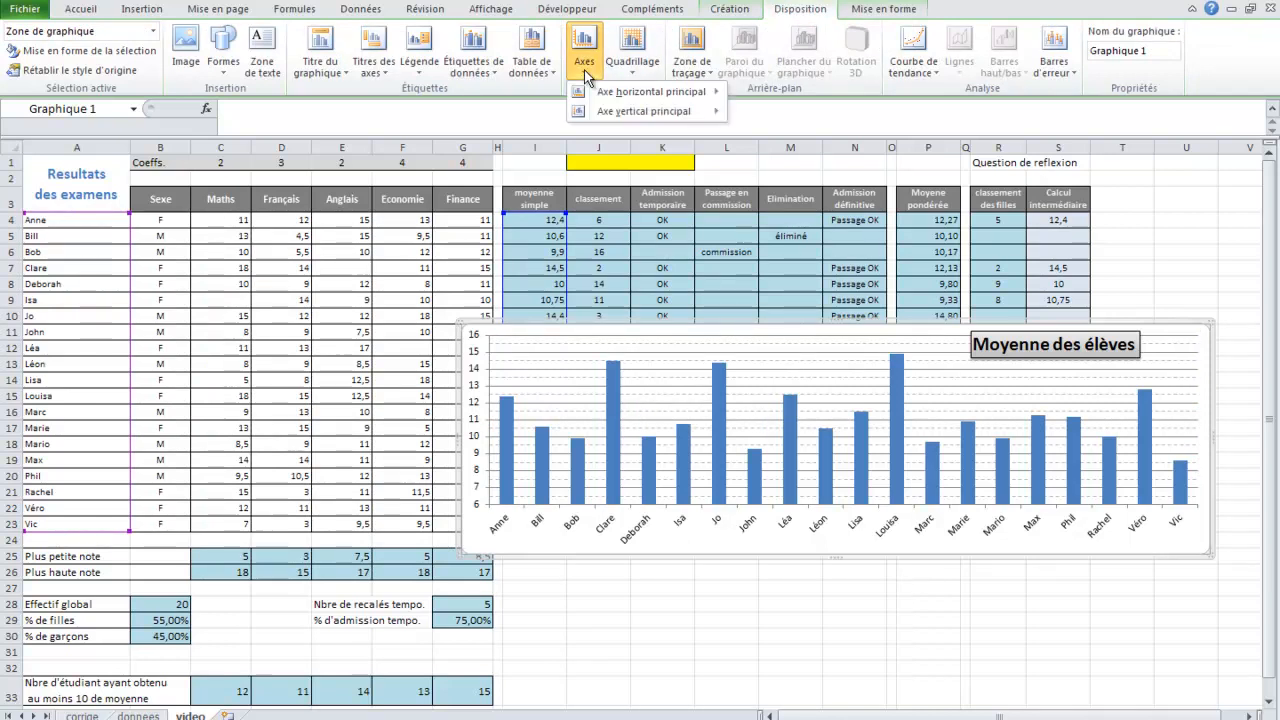
mouse_move(603, 104)
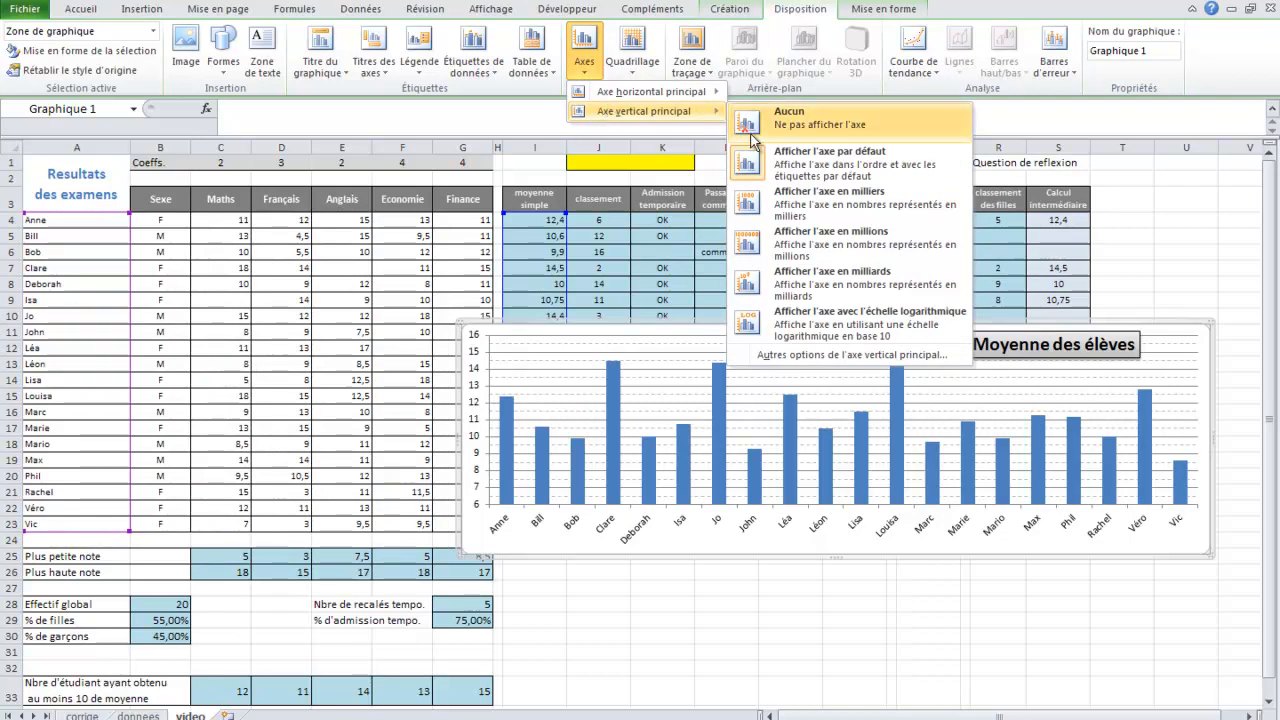
left_click(473, 58)
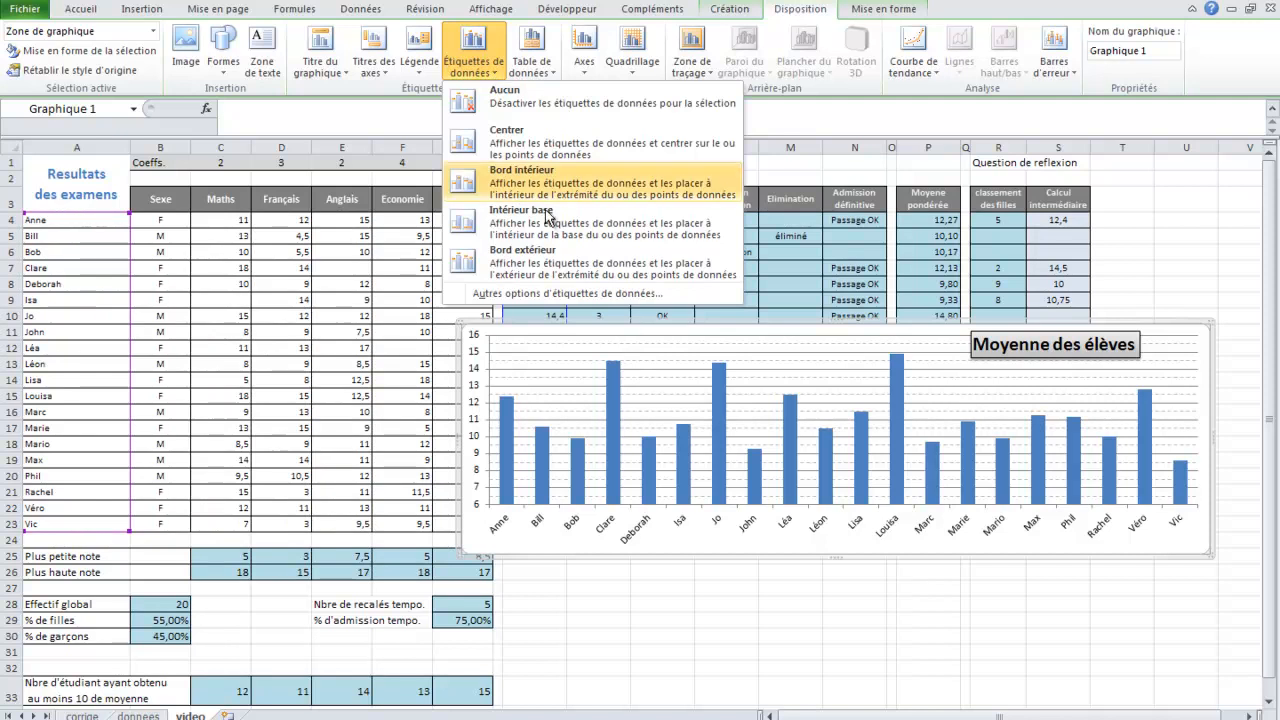
left_click(584, 294)
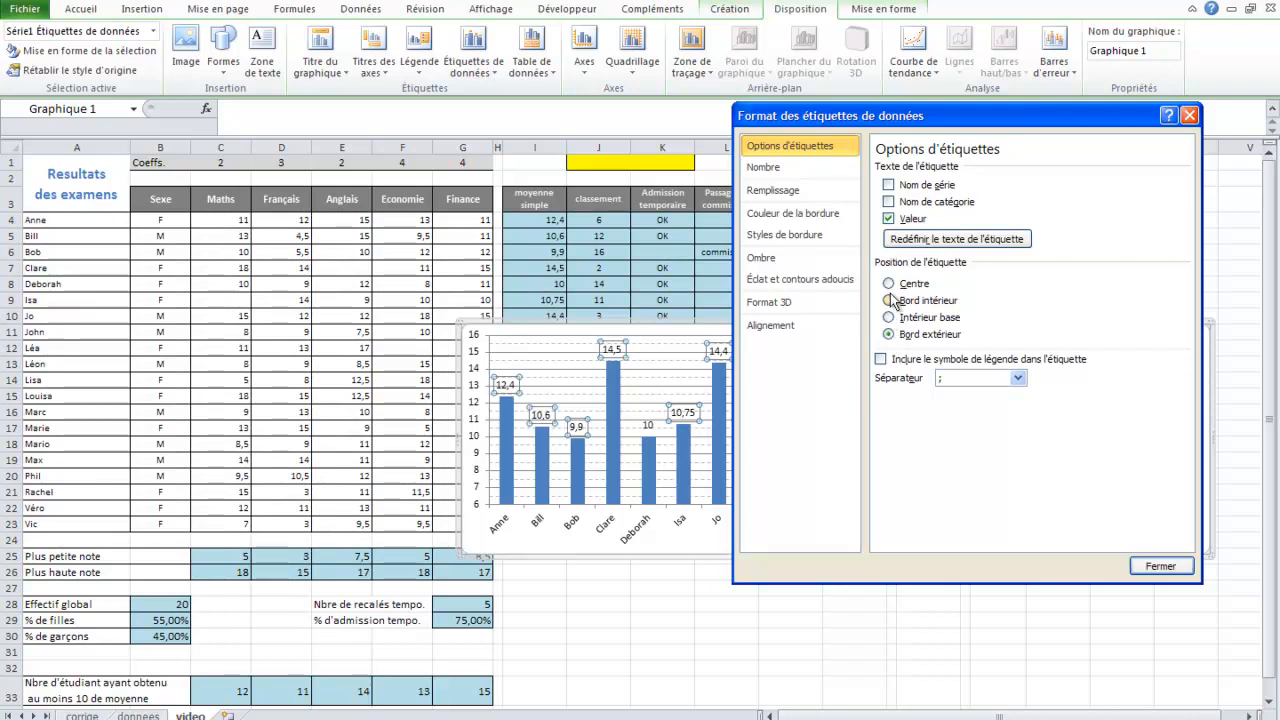
left_click(889, 284)
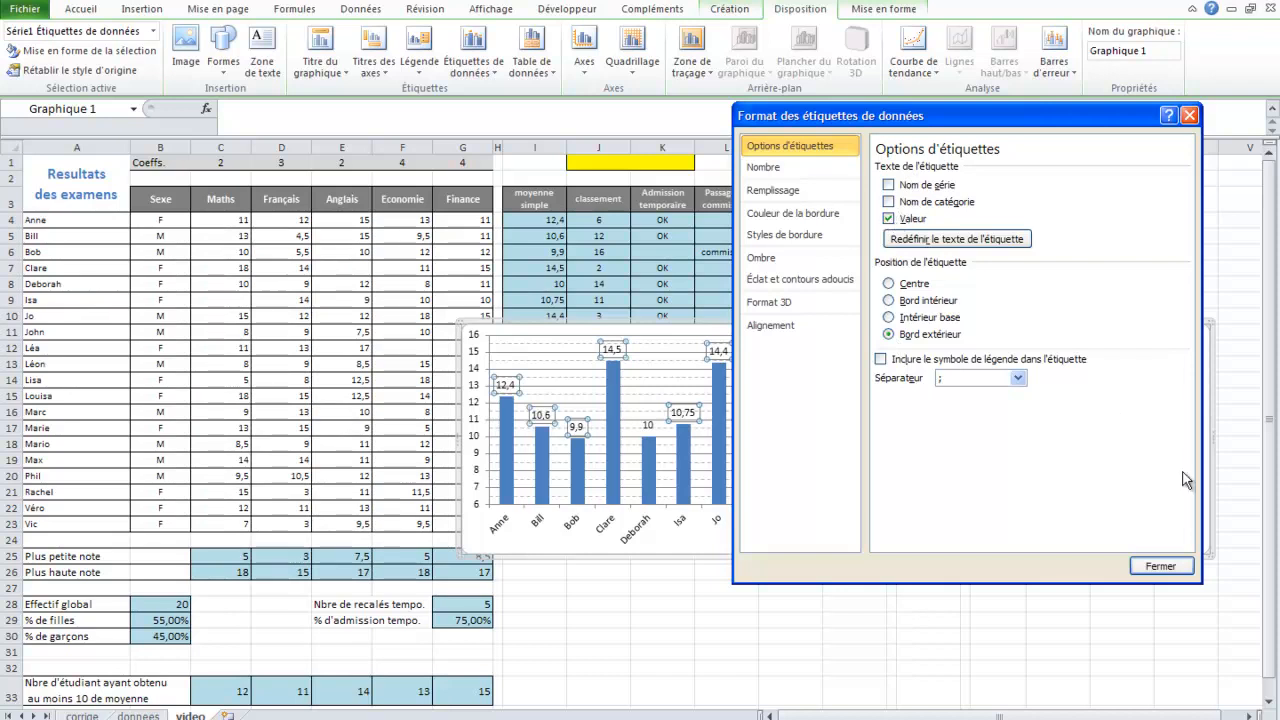
left_click(1163, 566)
left_click(1025, 605)
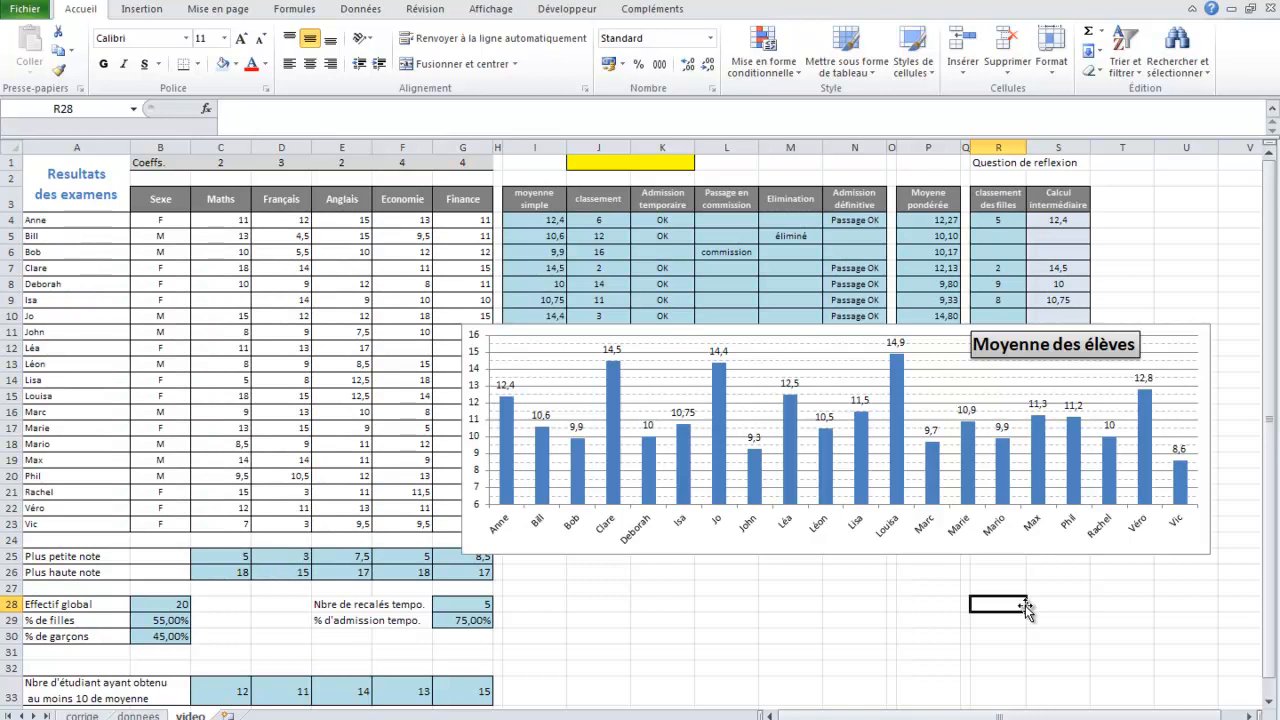
Move the chart below the results table and shrink it to span columns I to S and rows 25 to 33
left_click_drag(932, 553, 965, 687)
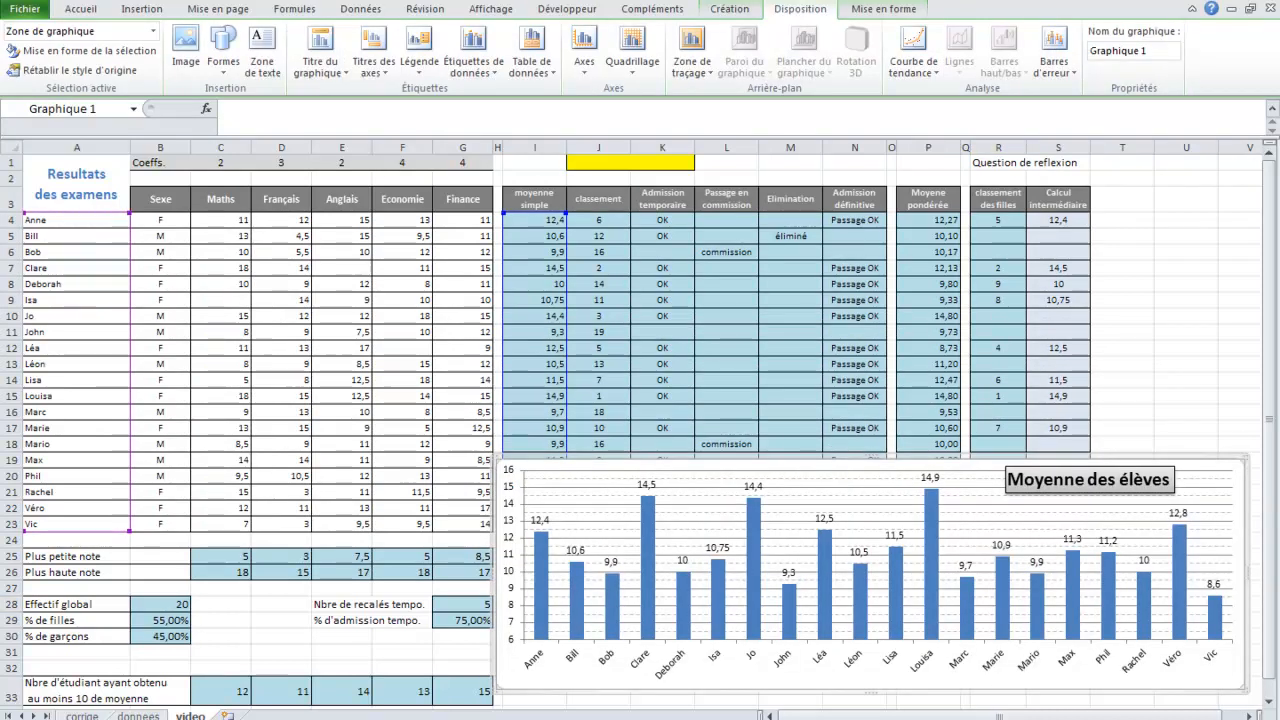
left_click_drag(1192, 719, 1177, 719)
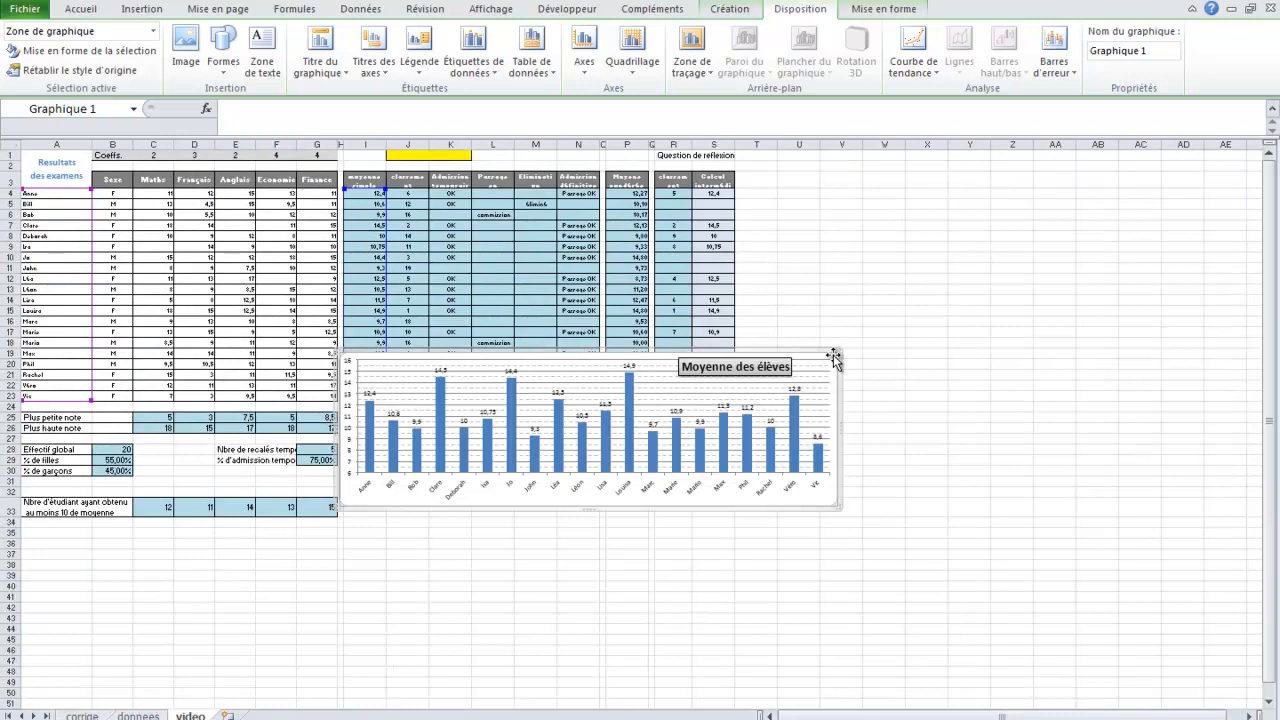
left_click_drag(839, 353, 724, 409)
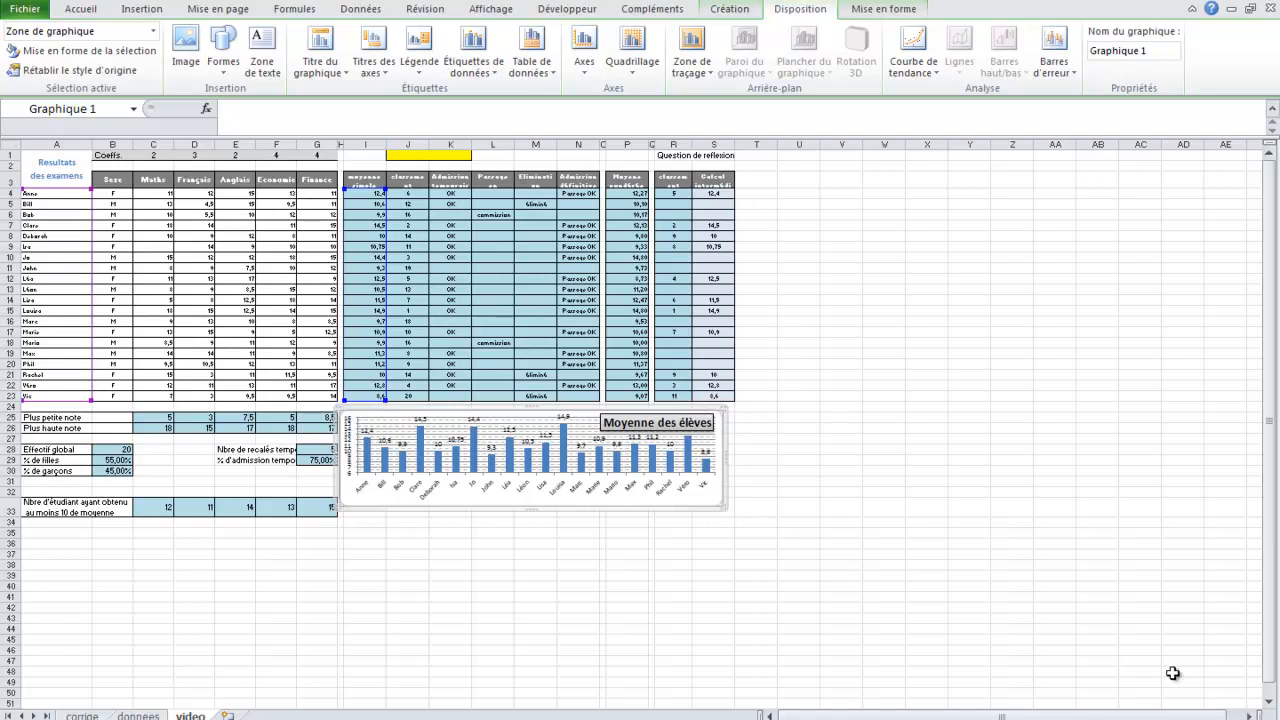
left_click(1250, 716)
left_click(1250, 716)
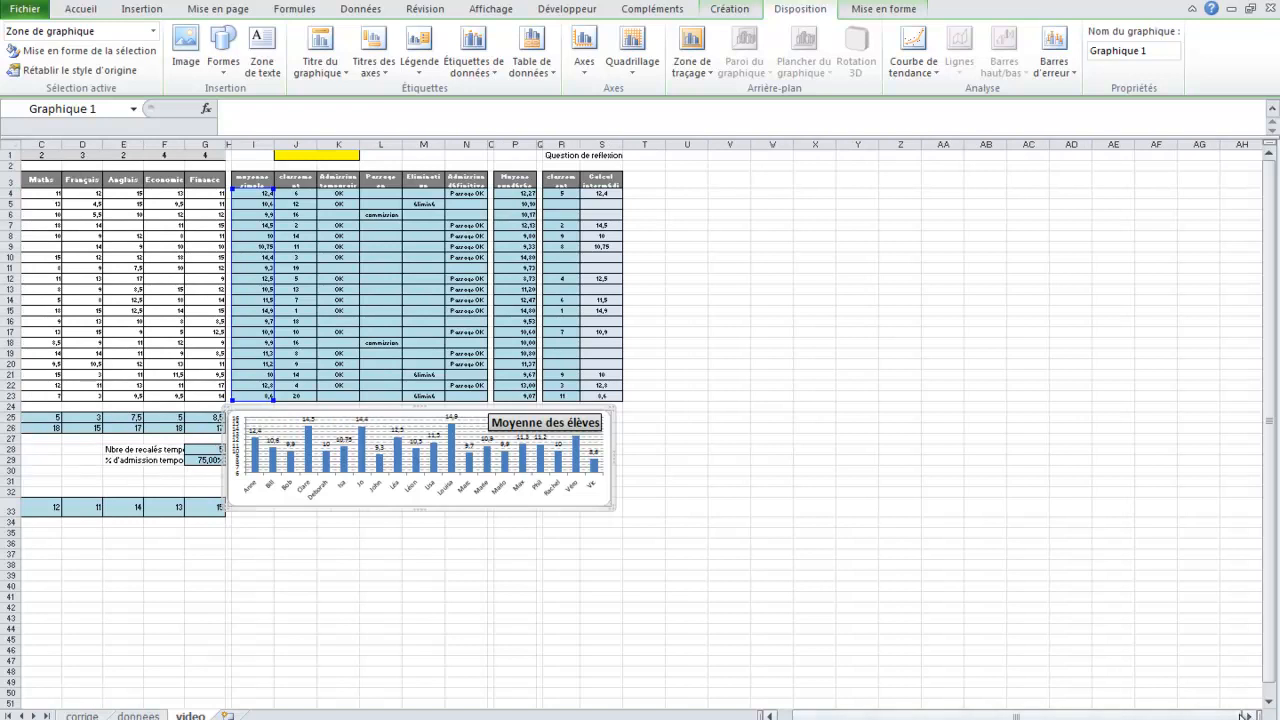
left_click(1248, 719)
left_click(1248, 719)
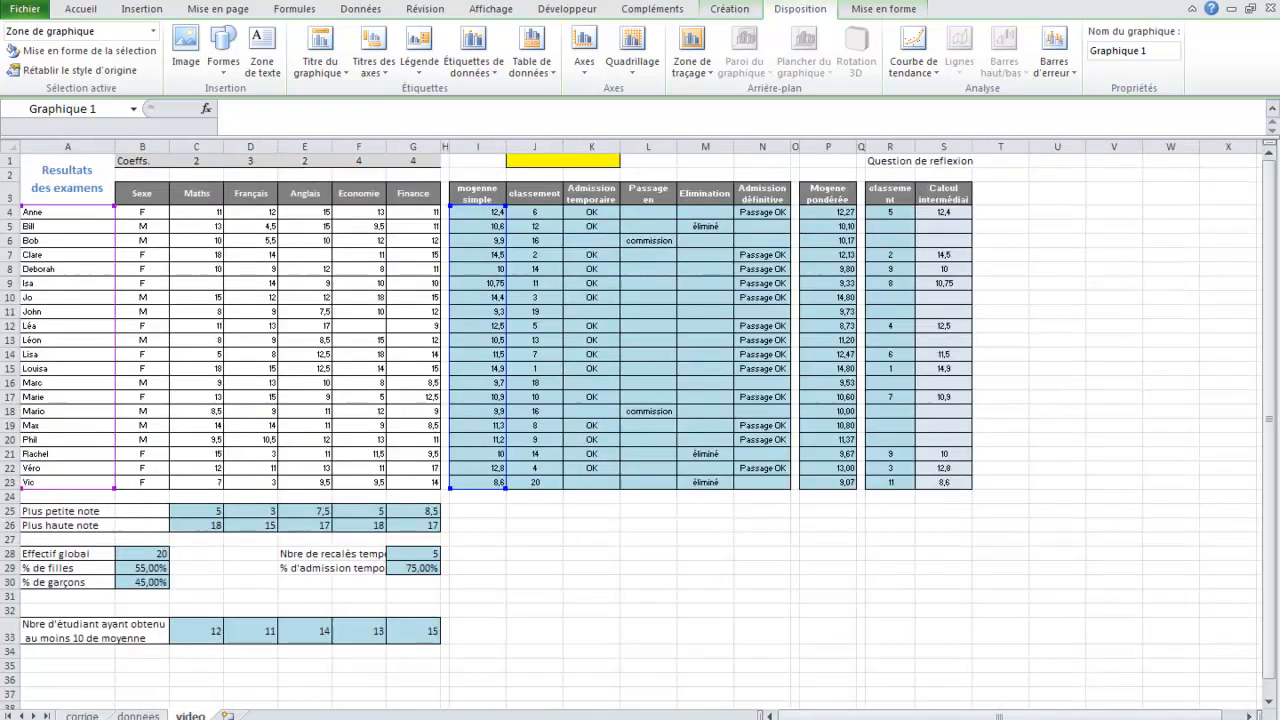
left_click_drag(959, 631, 970, 641)
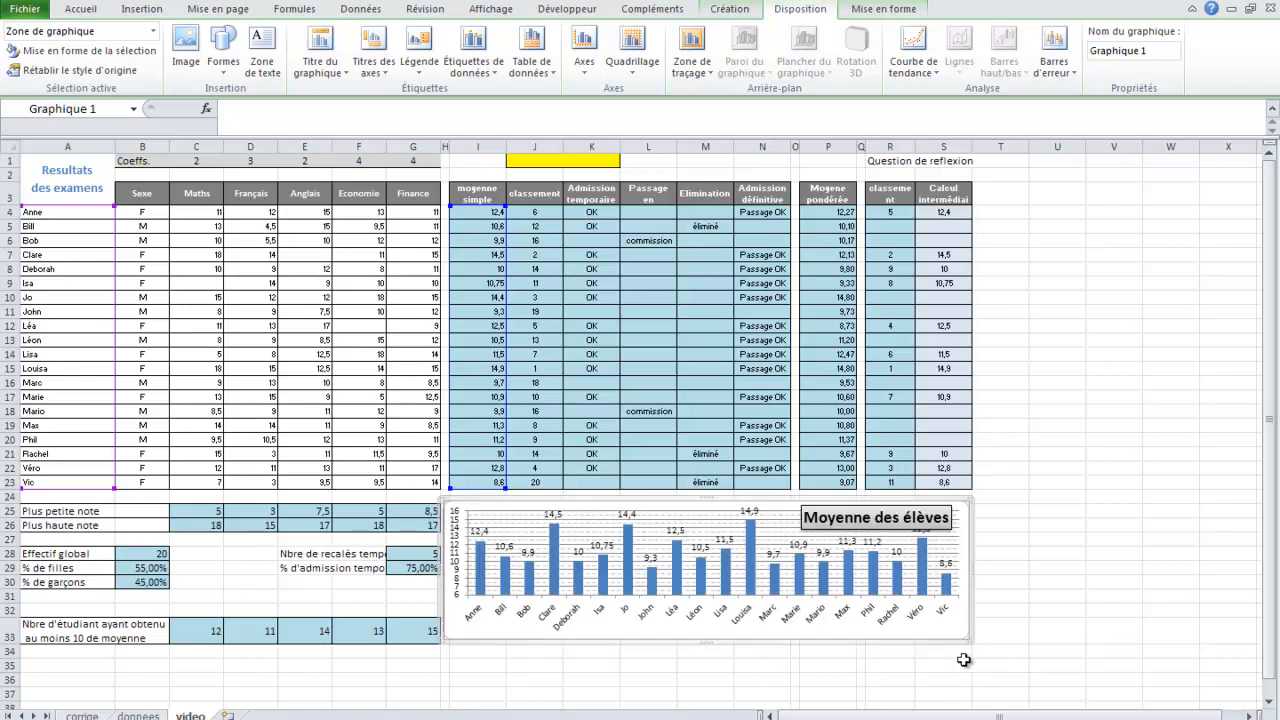
left_click(964, 661)
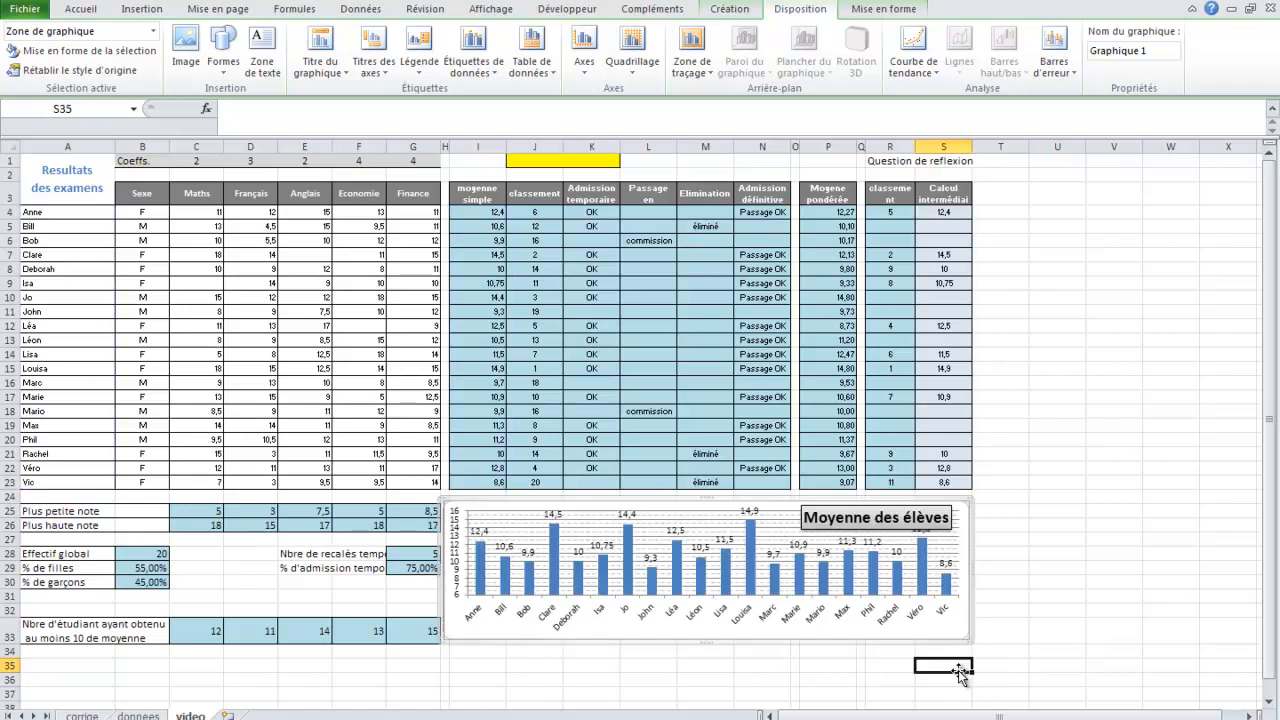
Reduce the chart title's font size to 14
left_click(890, 530)
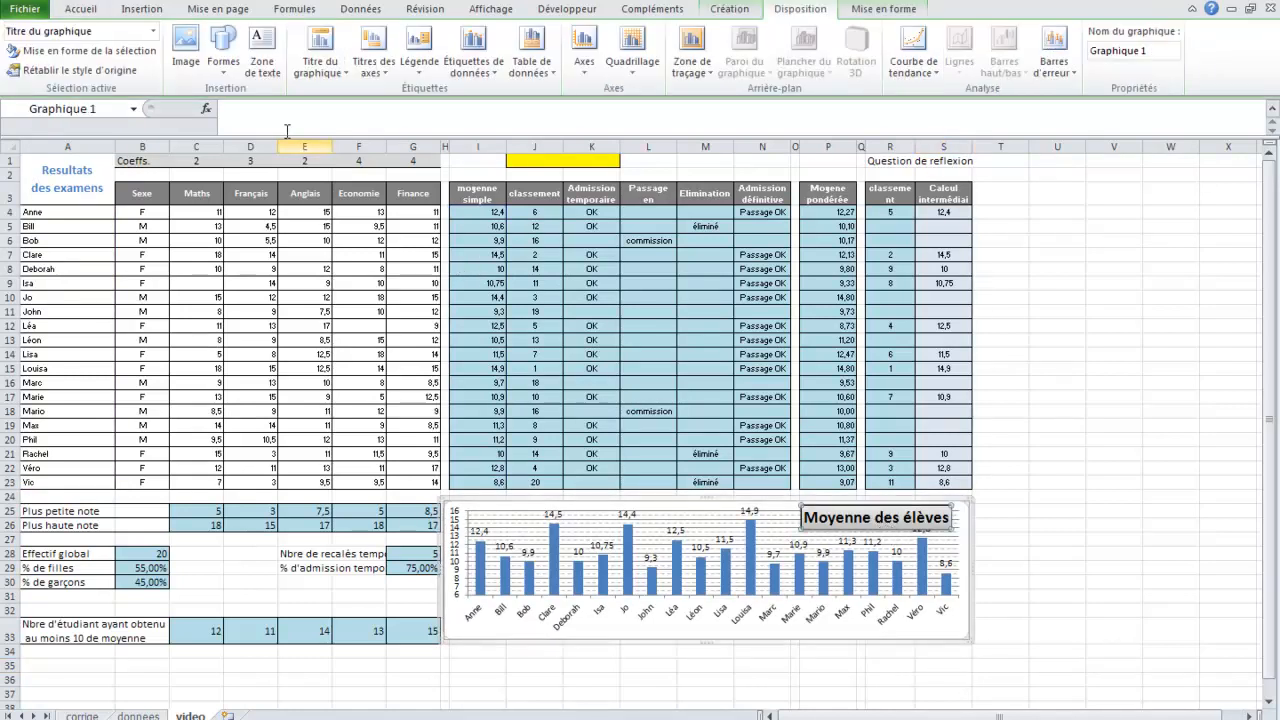
left_click(80, 10)
left_click(262, 40)
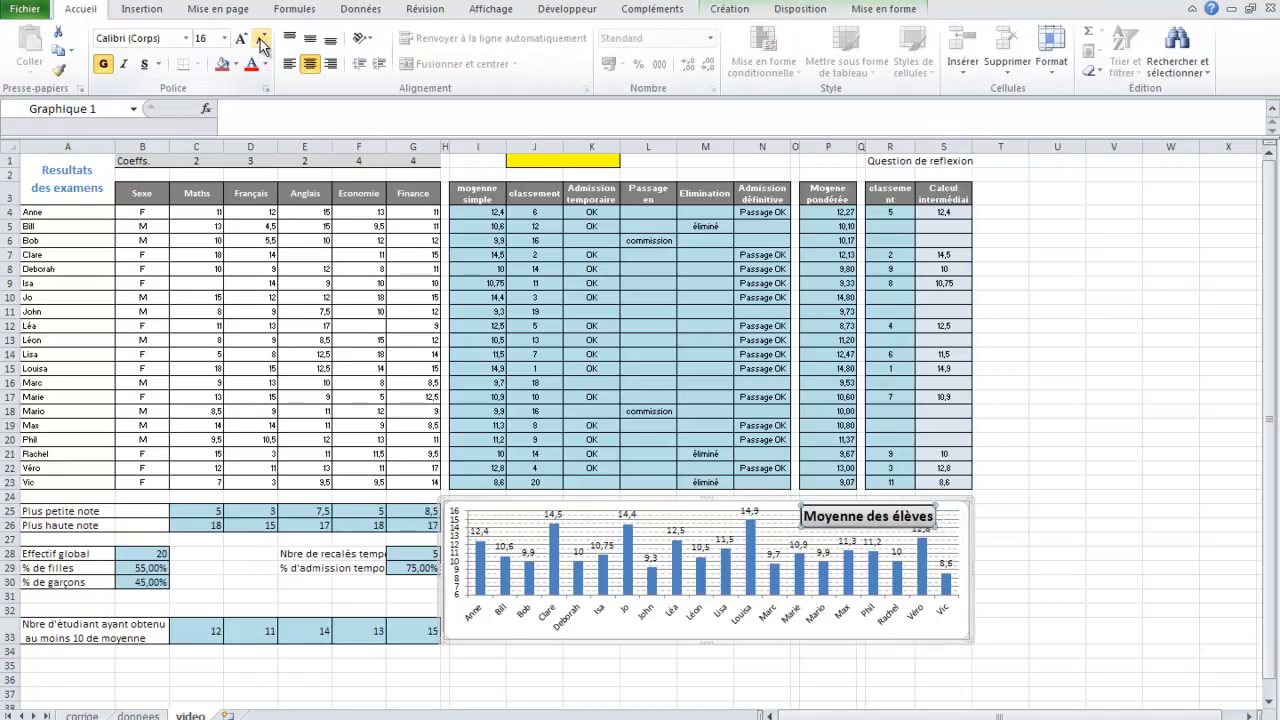
left_click(262, 40)
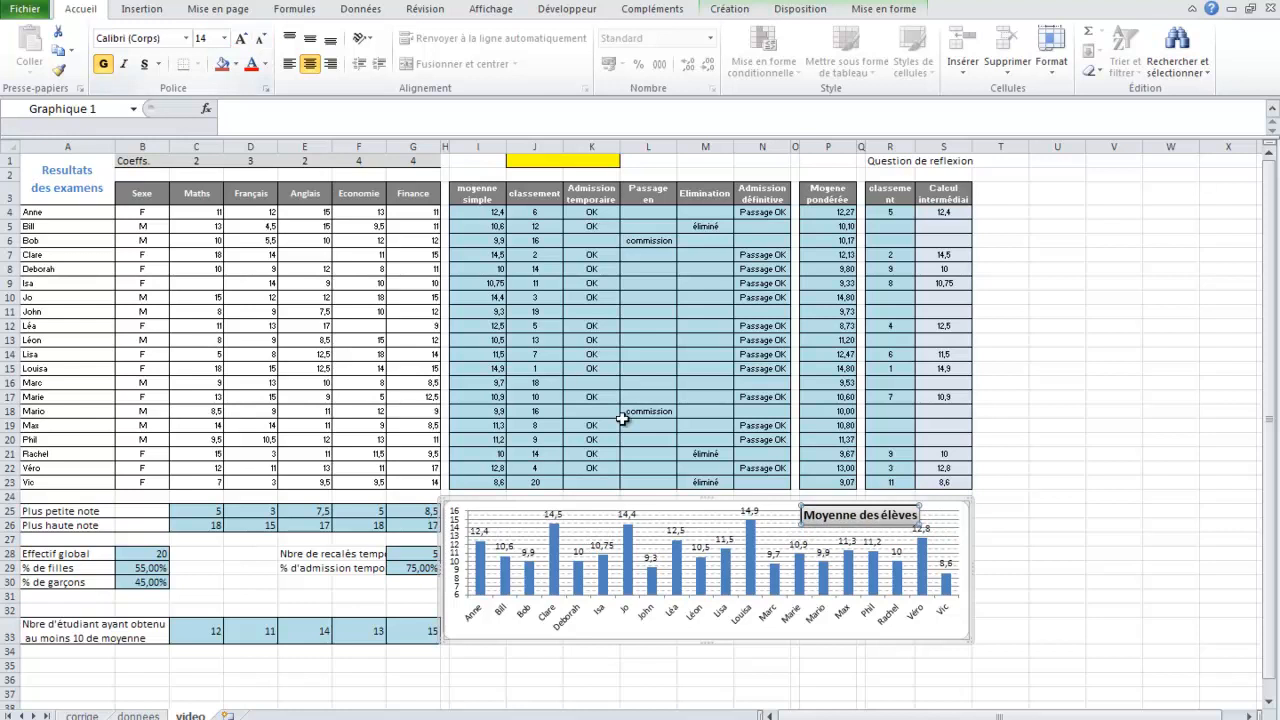
Move the chart title slightly up and to the left, clear of Véro's data label
key("Down")
key("Down")
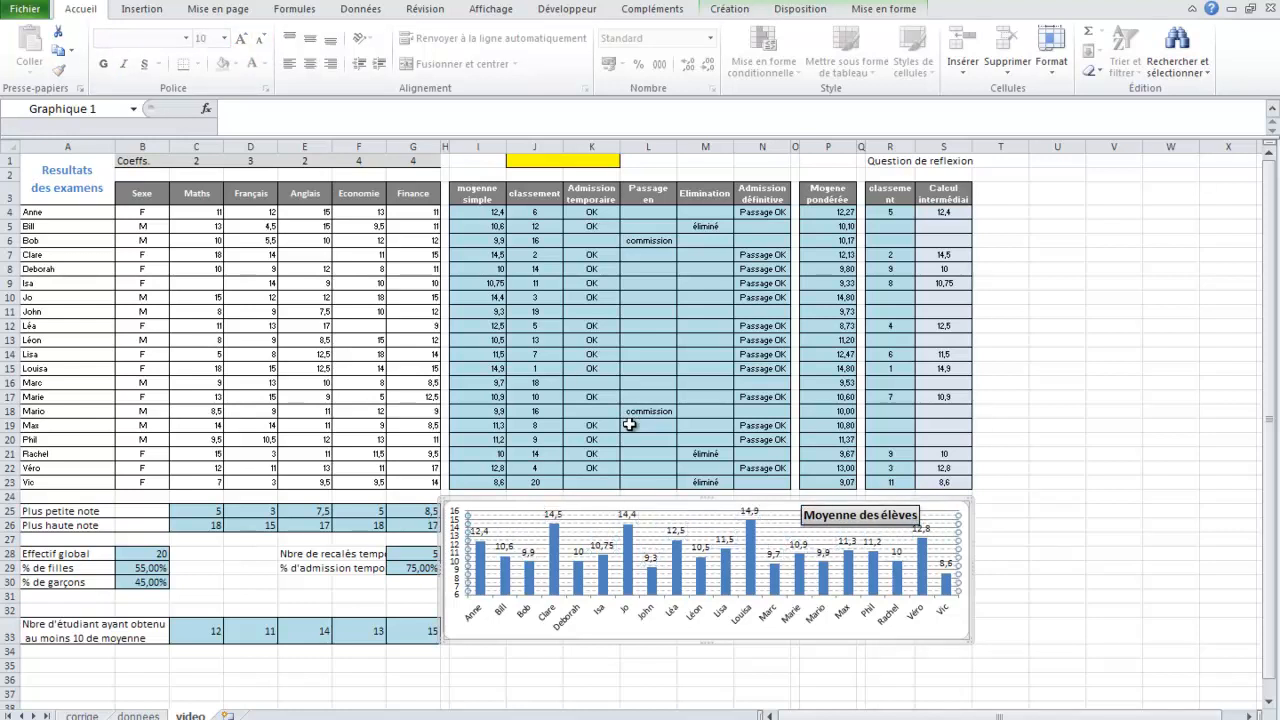
left_click(888, 527)
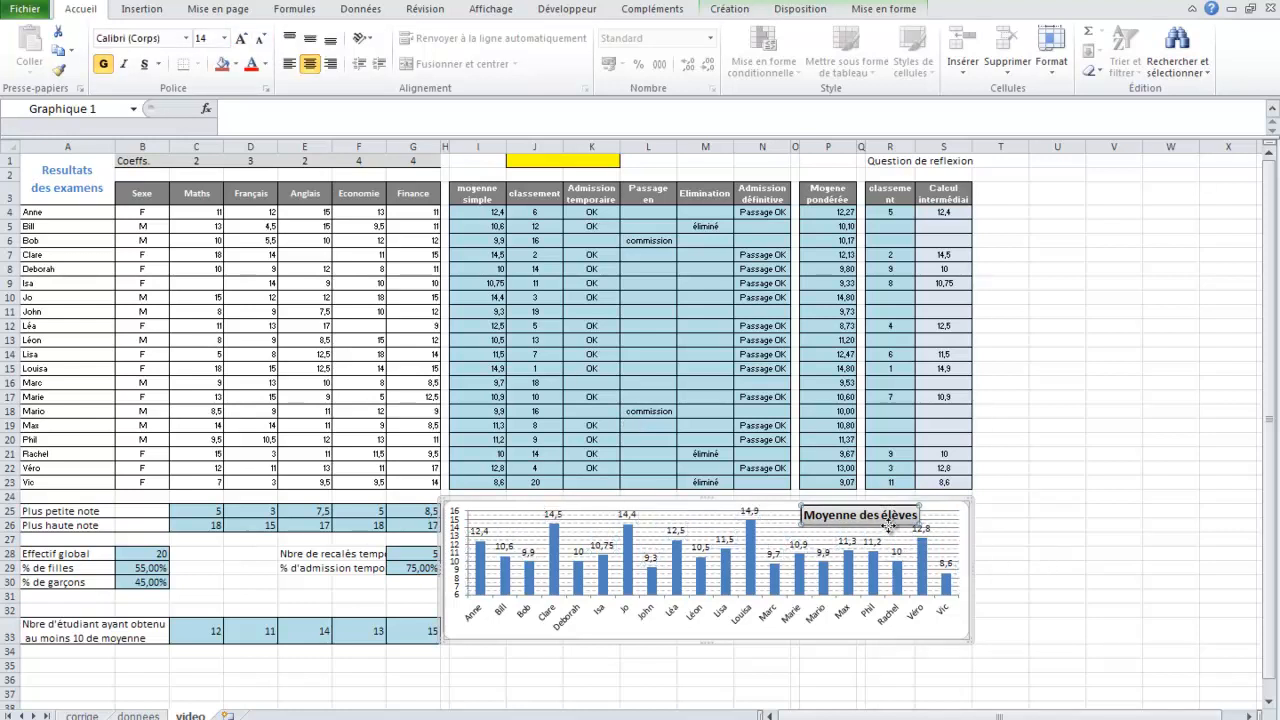
key("Down")
key("Down")
left_click(888, 526)
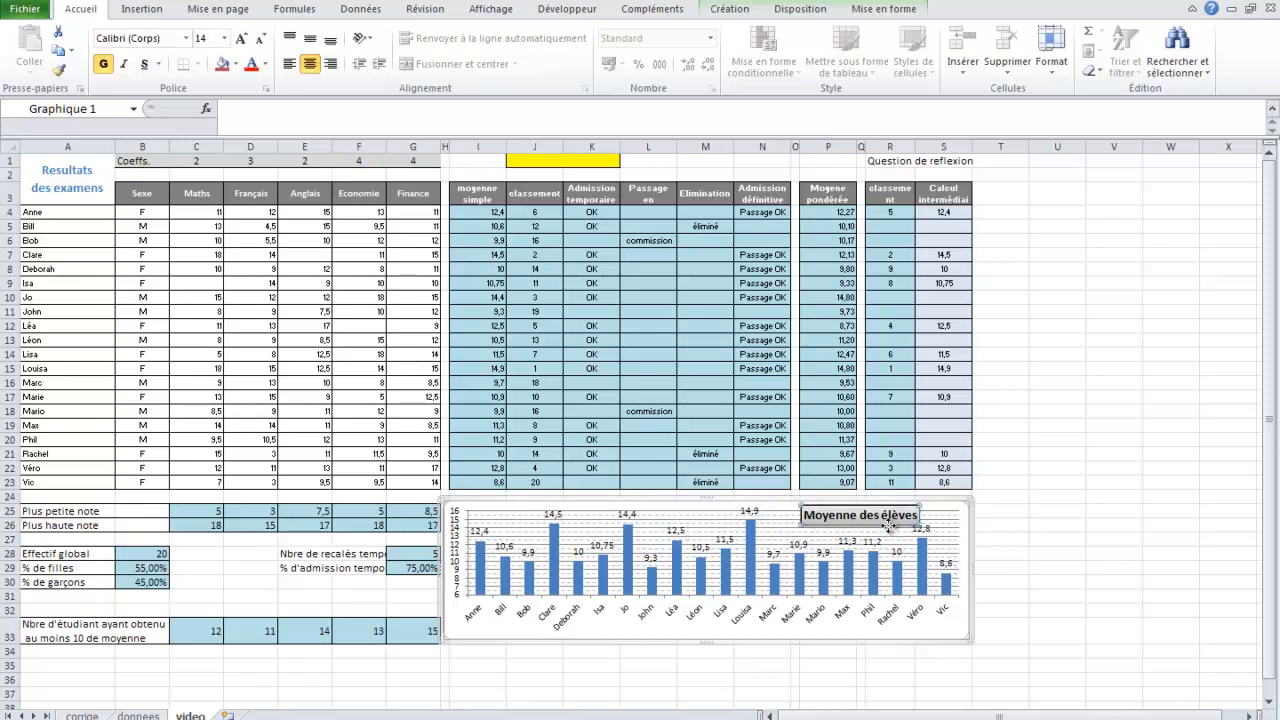
key("Down")
left_click(888, 526)
left_click_drag(888, 526, 869, 517)
left_click(1101, 557)
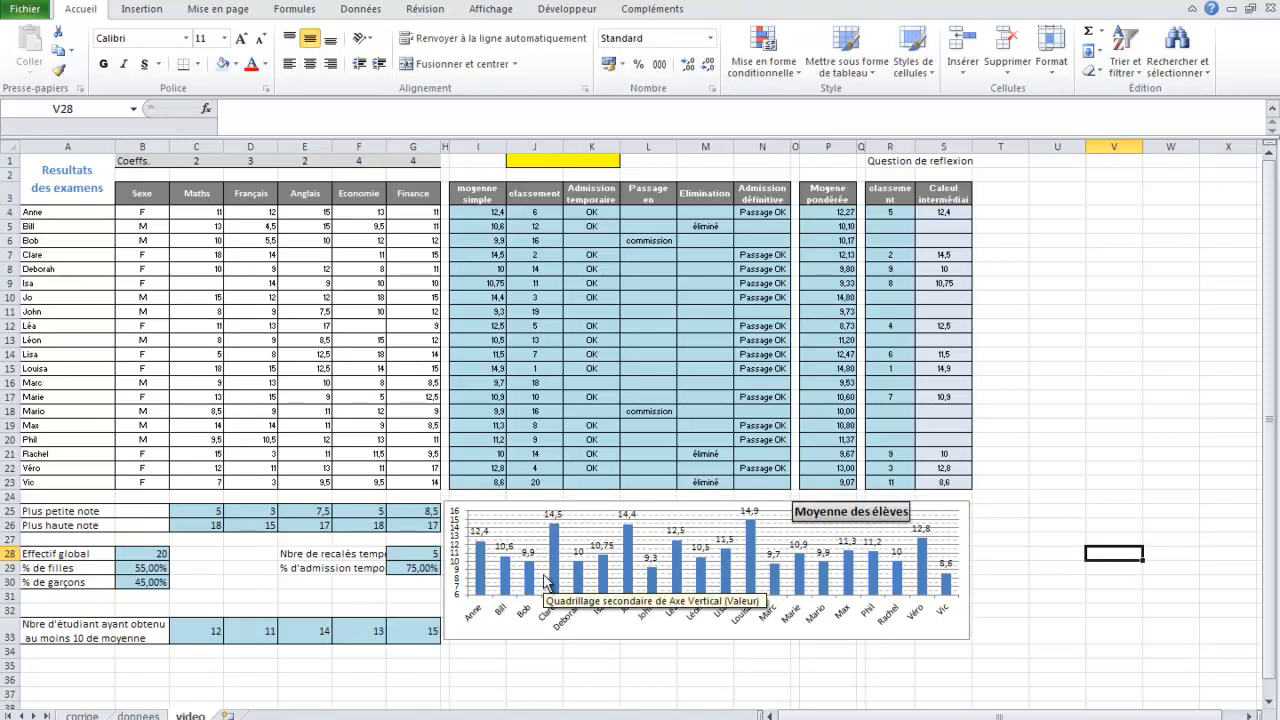
Reduce the vertical axis labels to font size 8 and extend the chart's height down to row 36
left_click(463, 548)
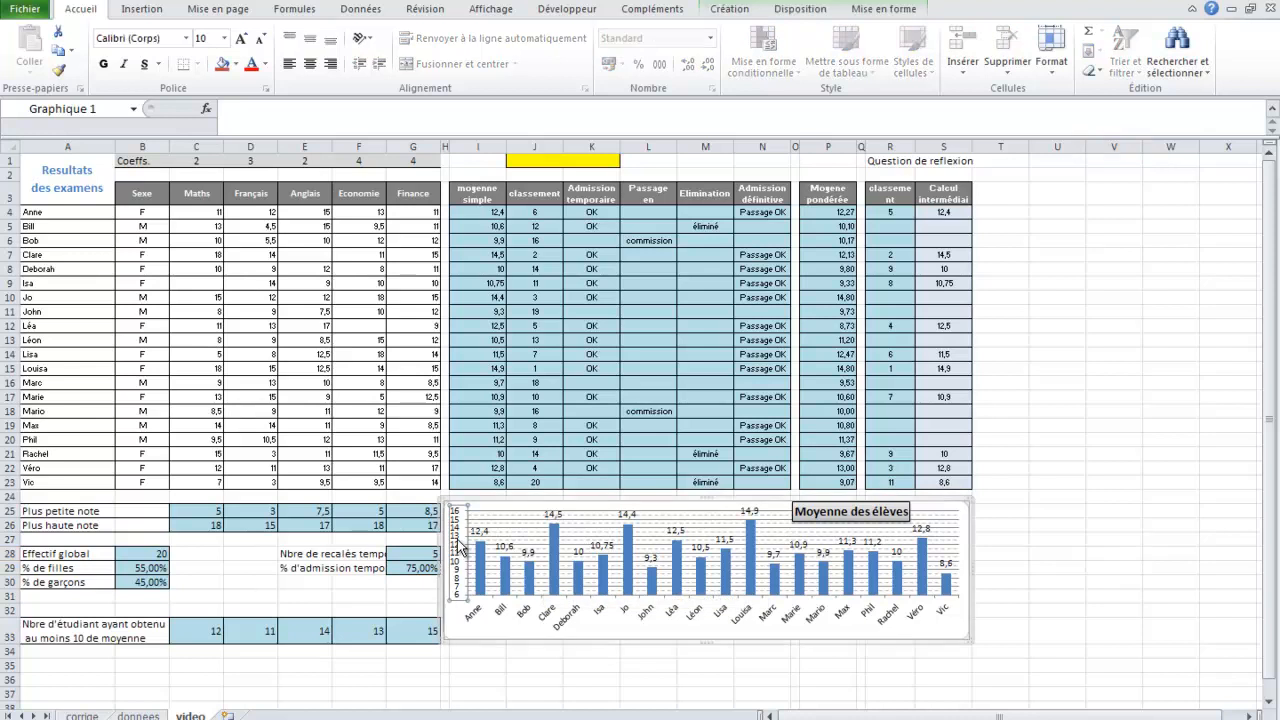
left_click(261, 40)
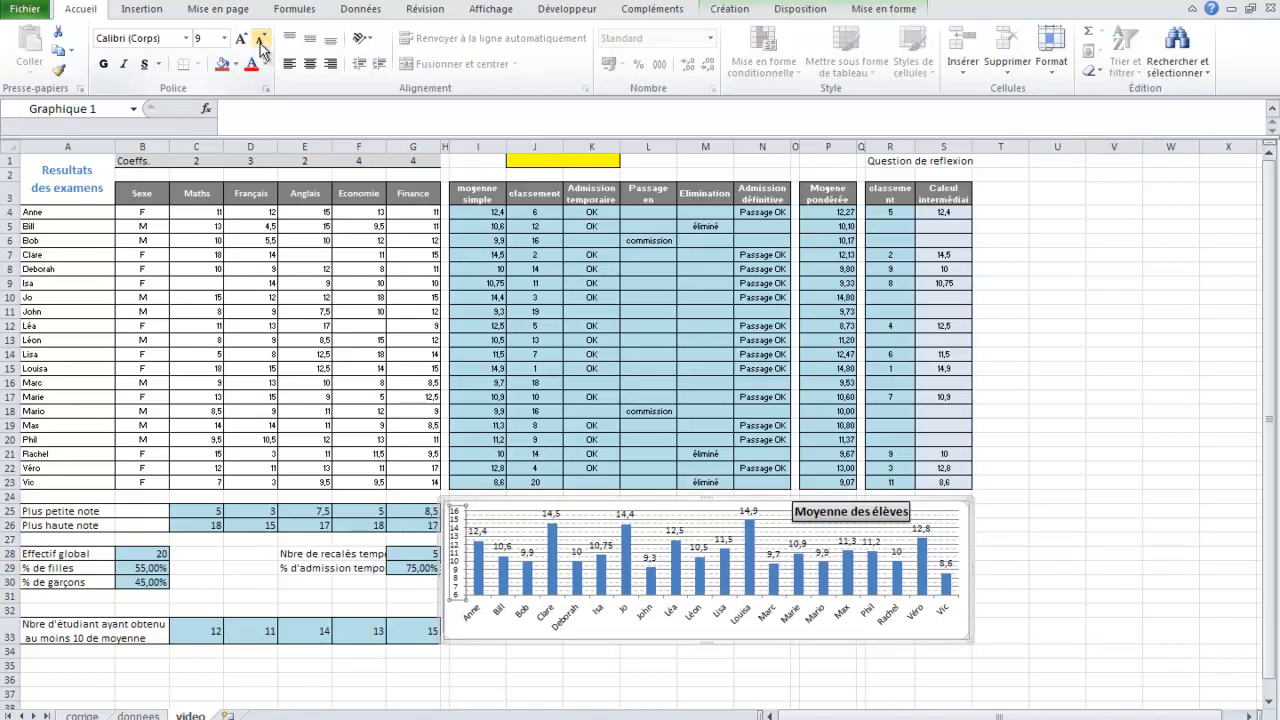
left_click(261, 42)
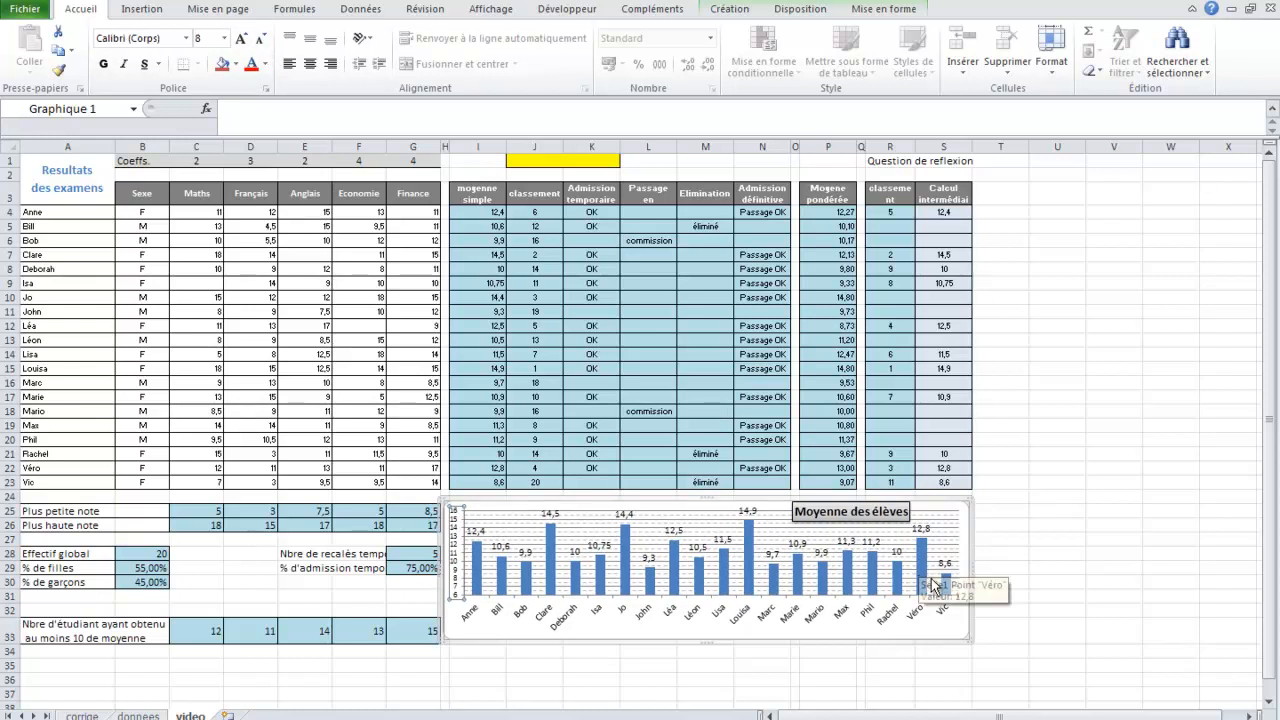
left_click_drag(970, 645, 972, 679)
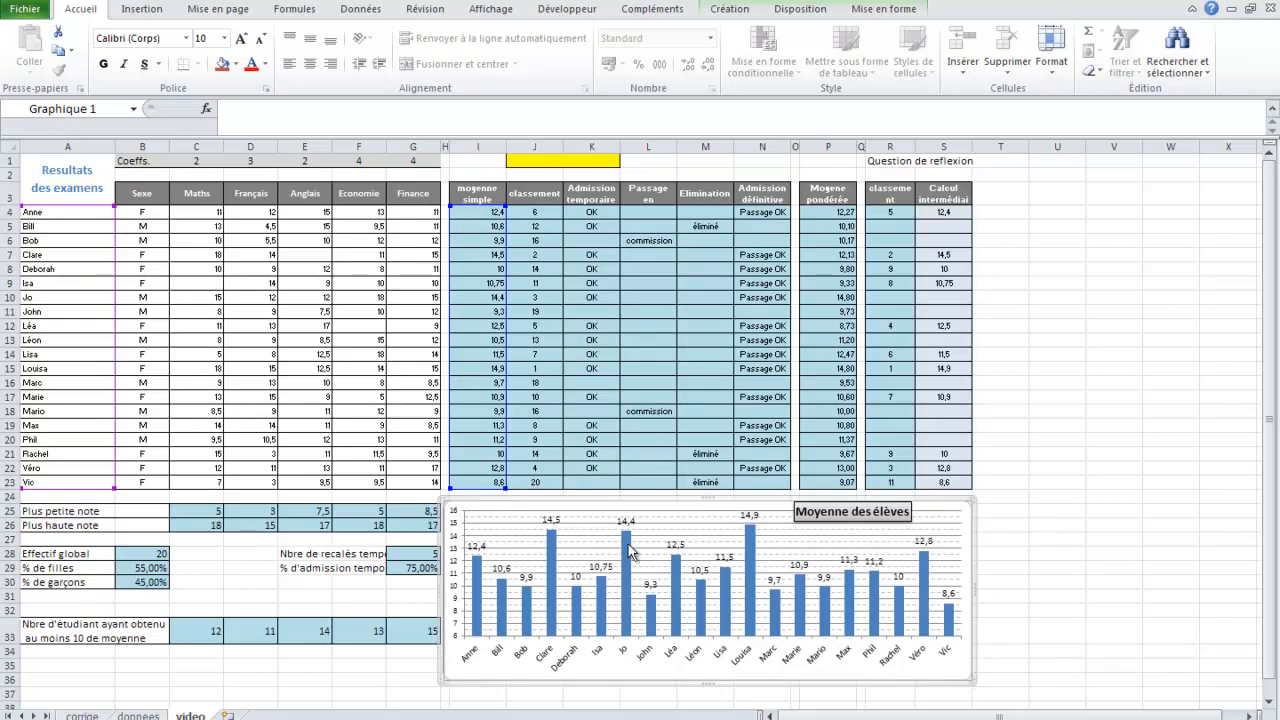
Make all the chart's data labels bold
left_click(555, 521)
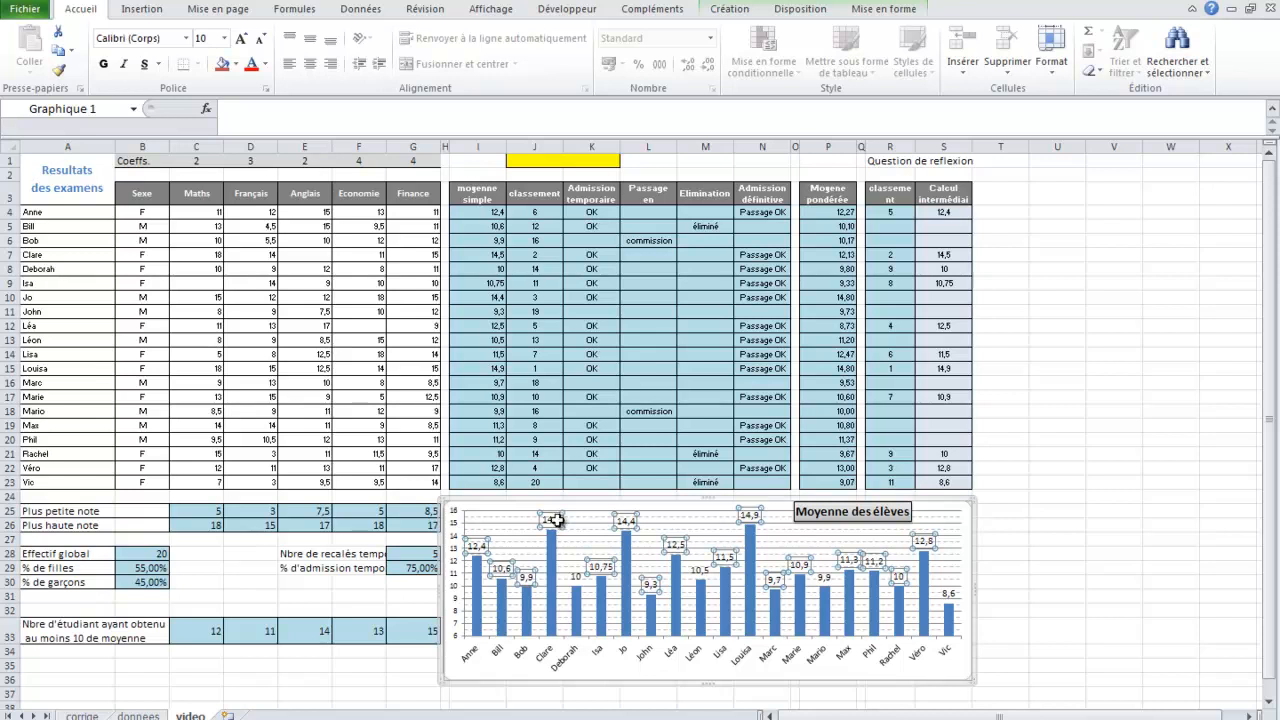
left_click(264, 66)
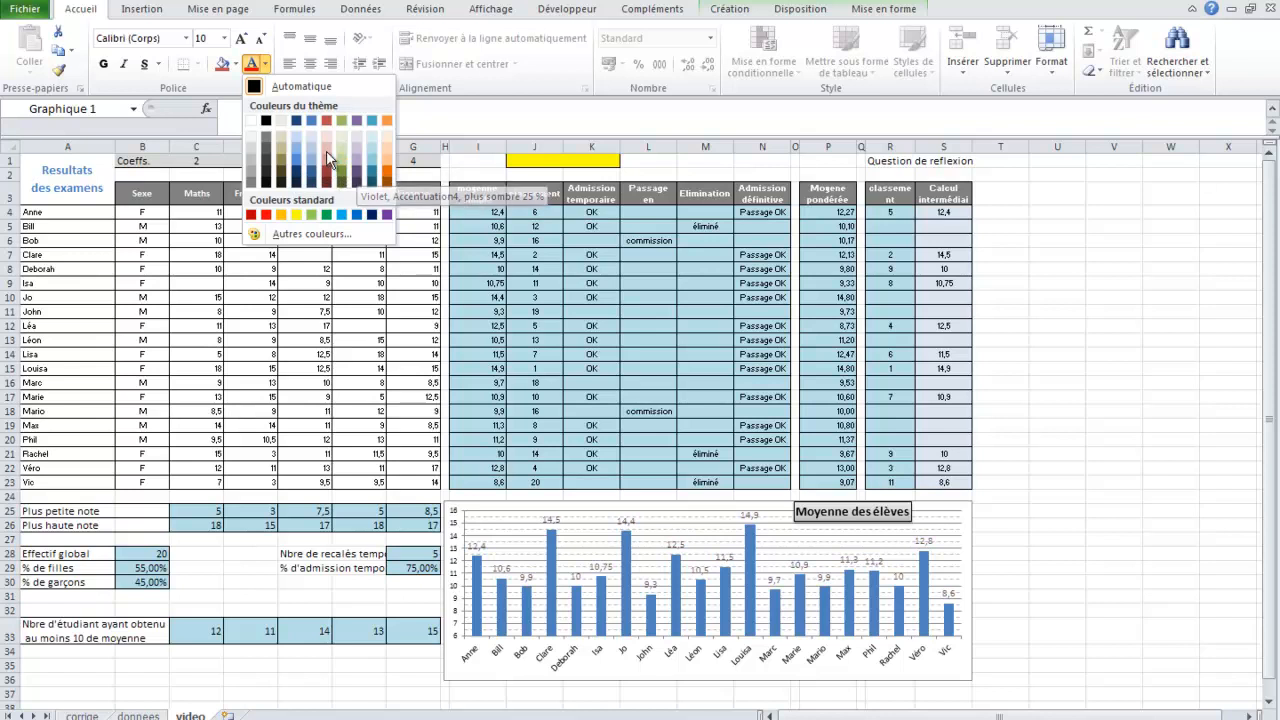
left_click(105, 64)
left_click(1000, 500)
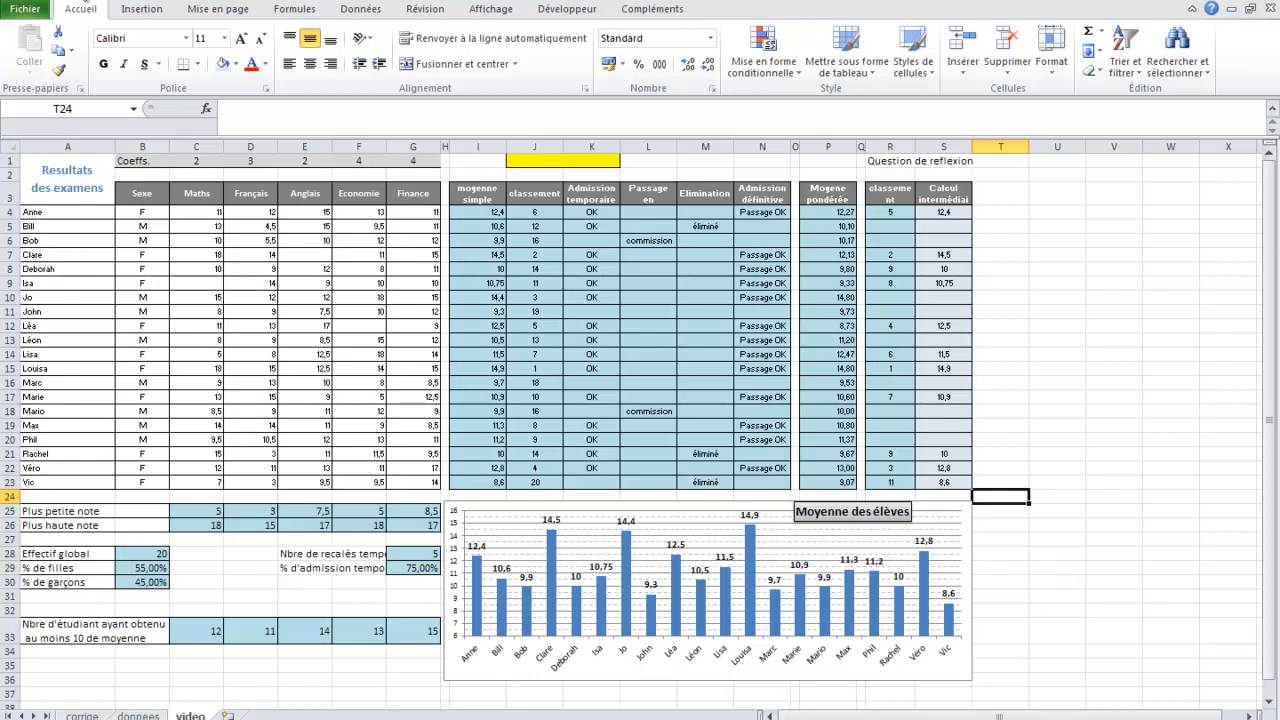
Check the sheet's print preview and narrow the chart slightly to end within column S
left_click(85, 1)
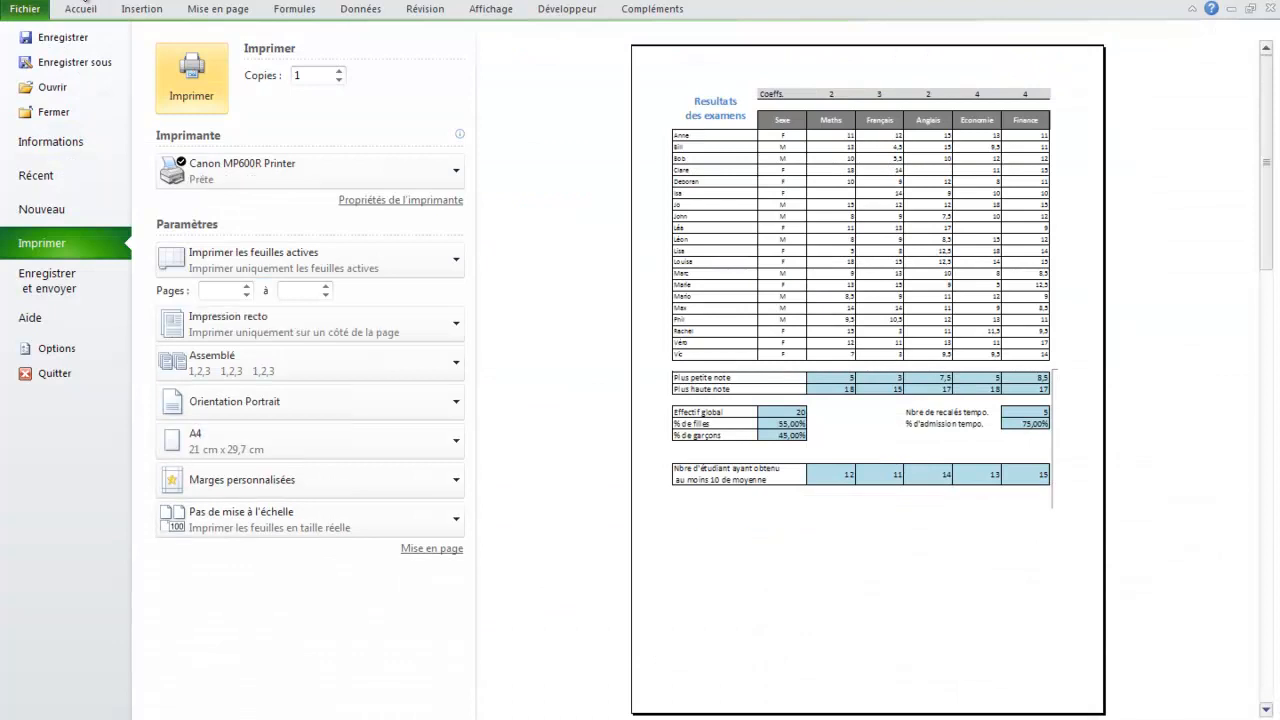
left_click(84, 4)
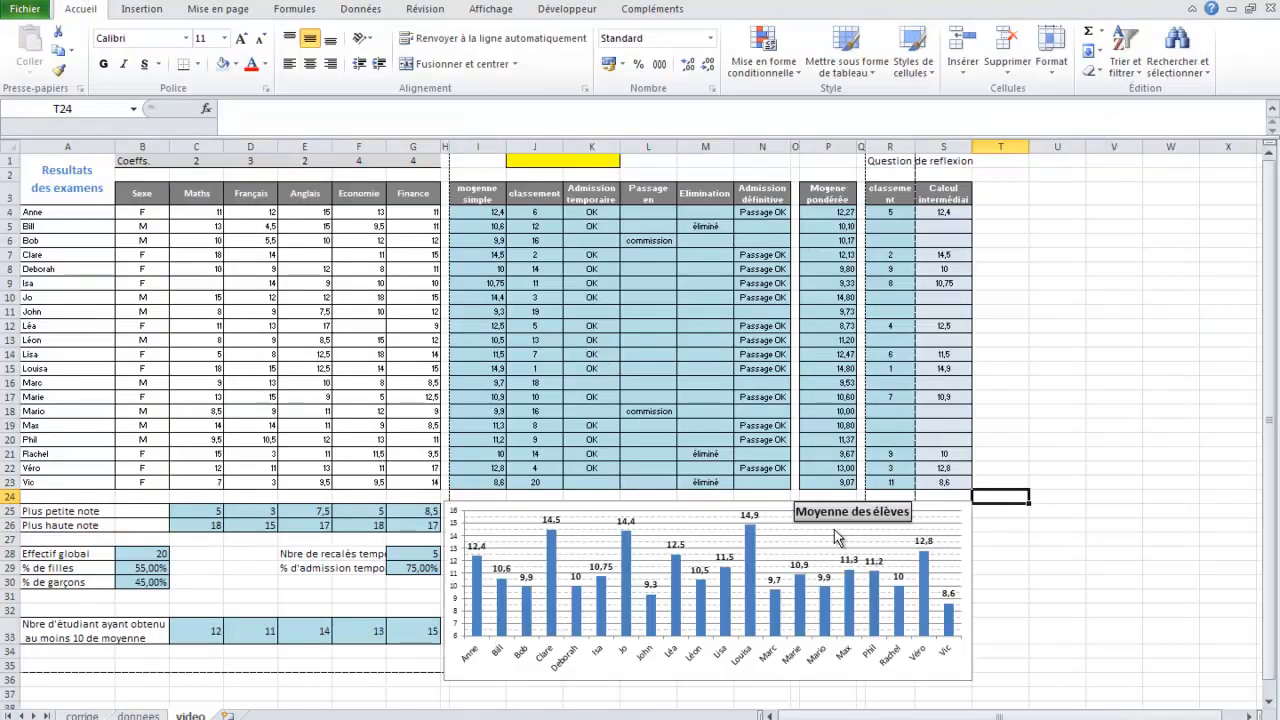
left_click(1000, 694)
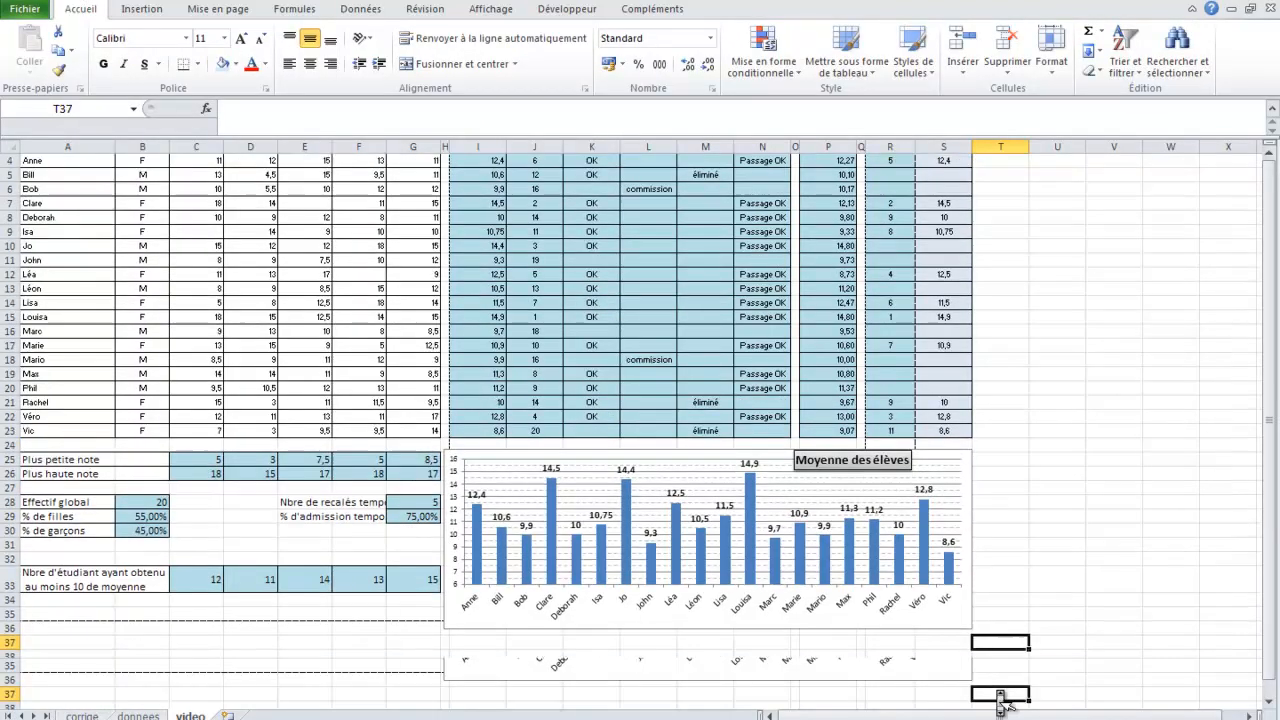
left_click(957, 610)
left_click_drag(974, 540, 968, 541)
left_click(972, 643)
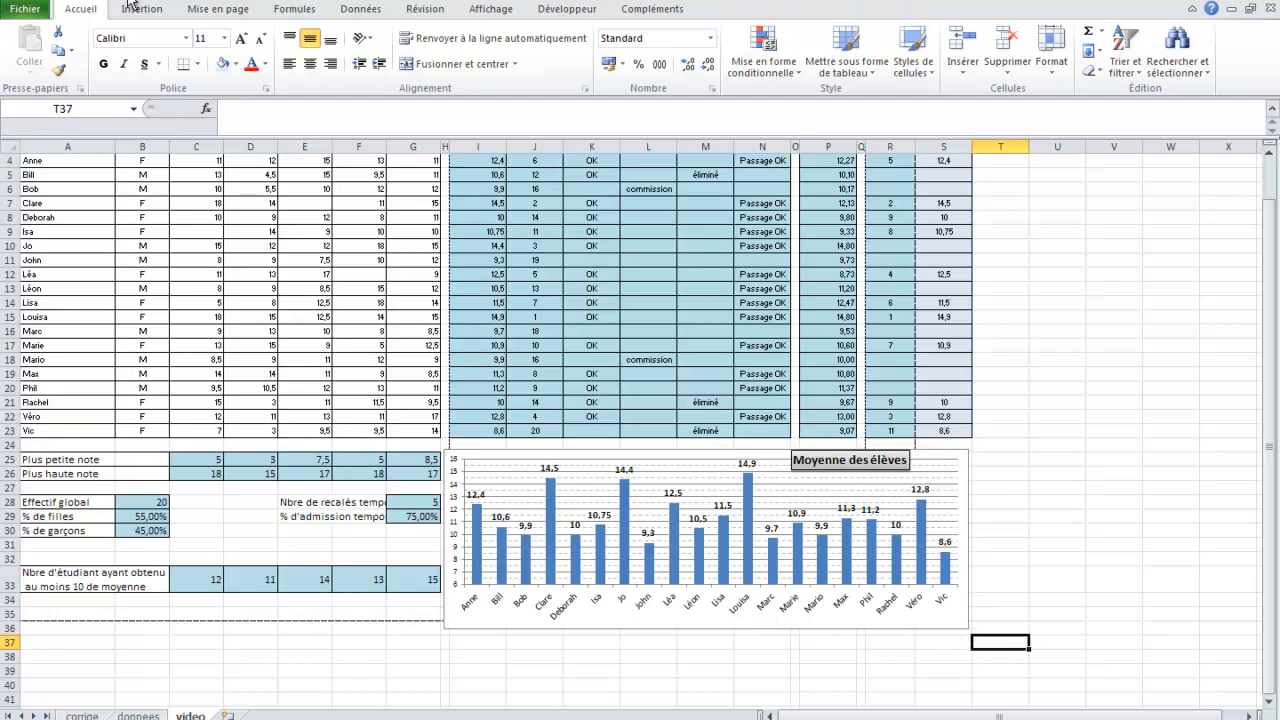
Set the page orientation to landscape and both the left and right margins to 0,5
left_click(230, 12)
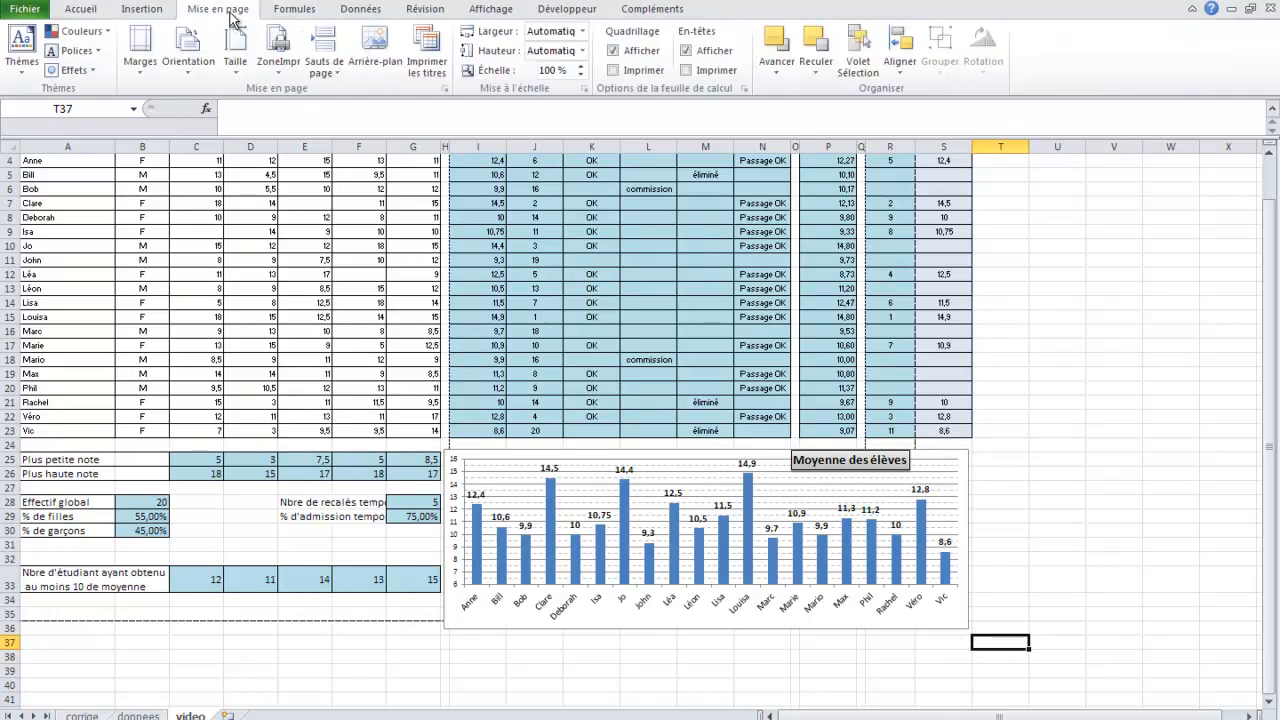
left_click(444, 87)
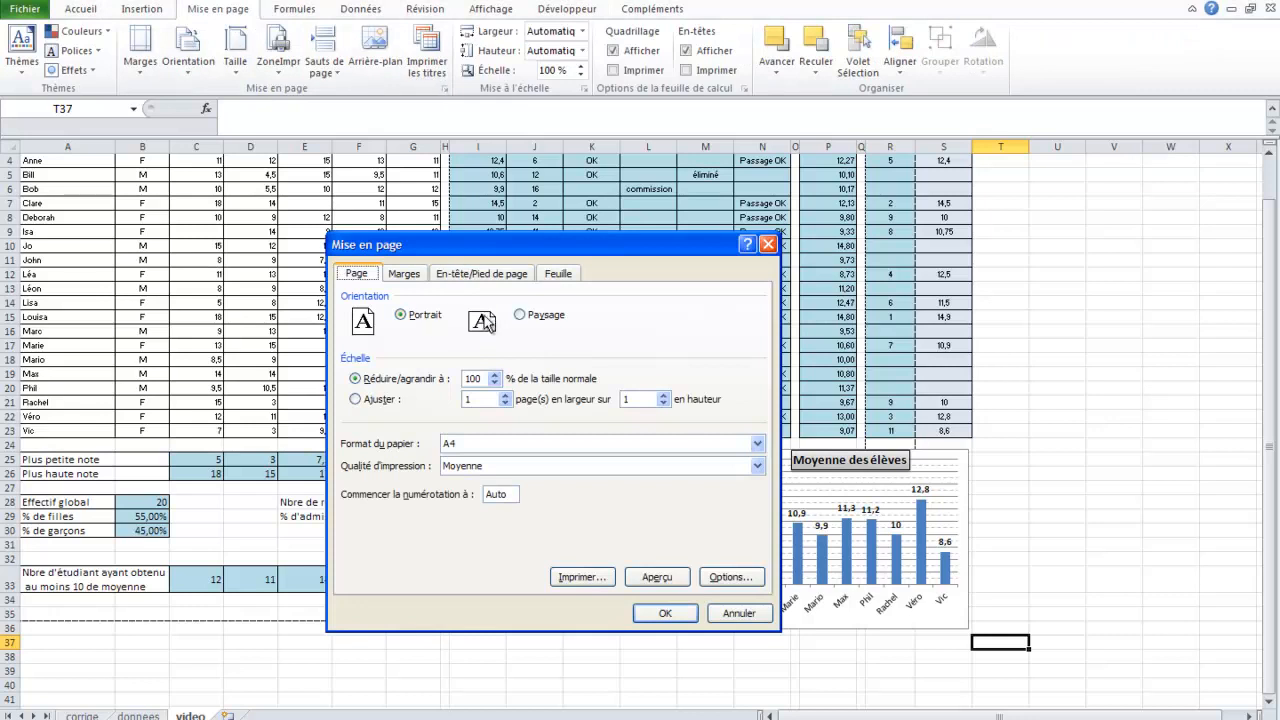
left_click(522, 316)
left_click(404, 273)
left_click(467, 403)
left_click(467, 402)
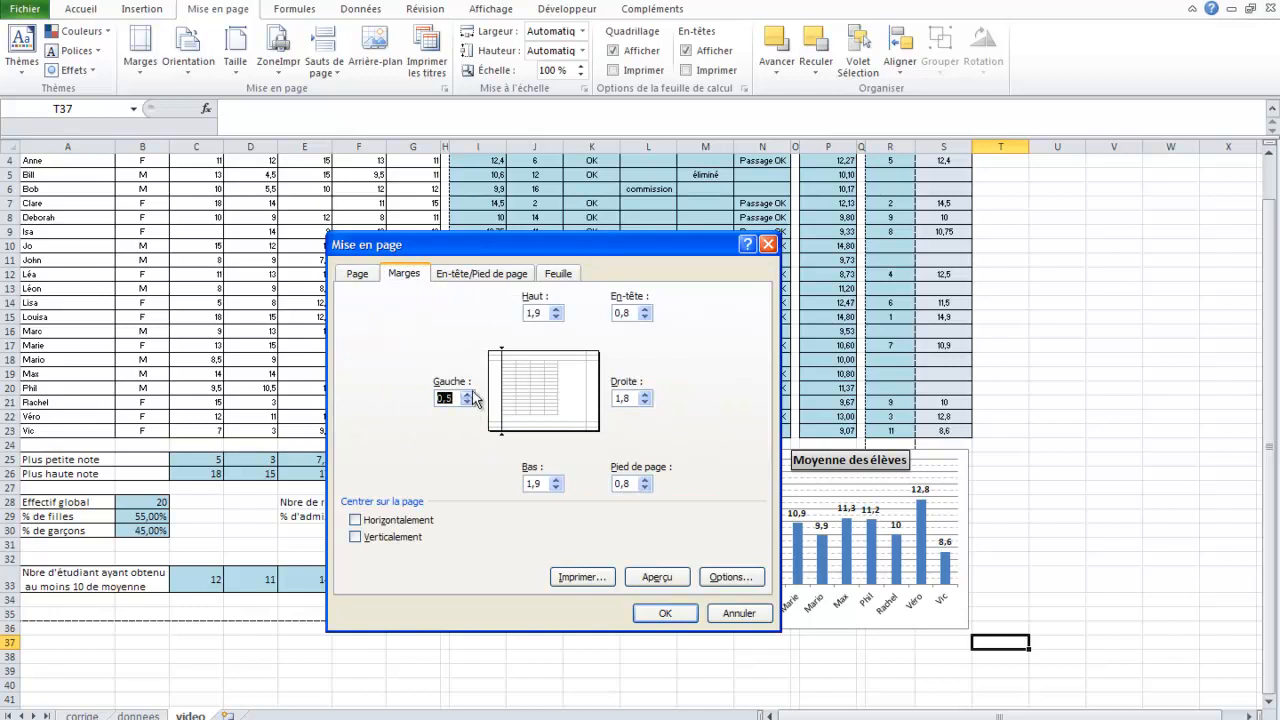
left_click(645, 402)
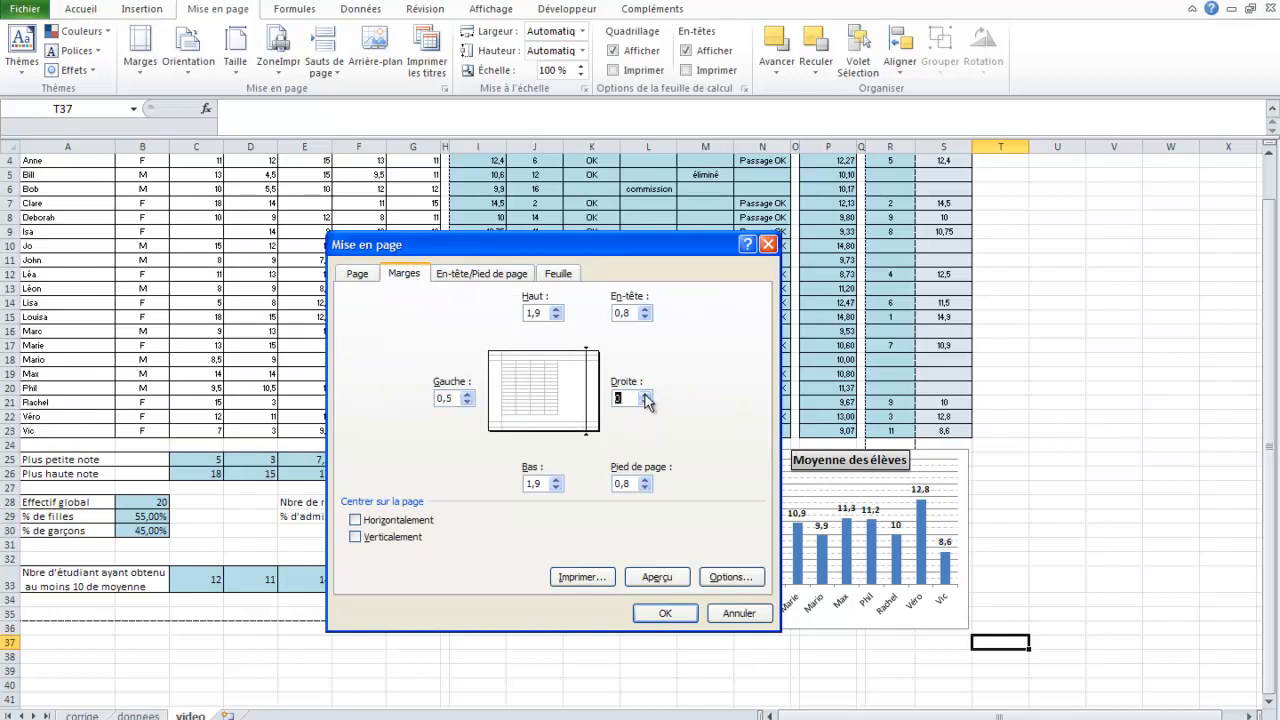
Set the bottom margin to 1, footer and header to 0,5, top margin to 1,5, and centre the sheet horizontally on the page
left_click(556, 488)
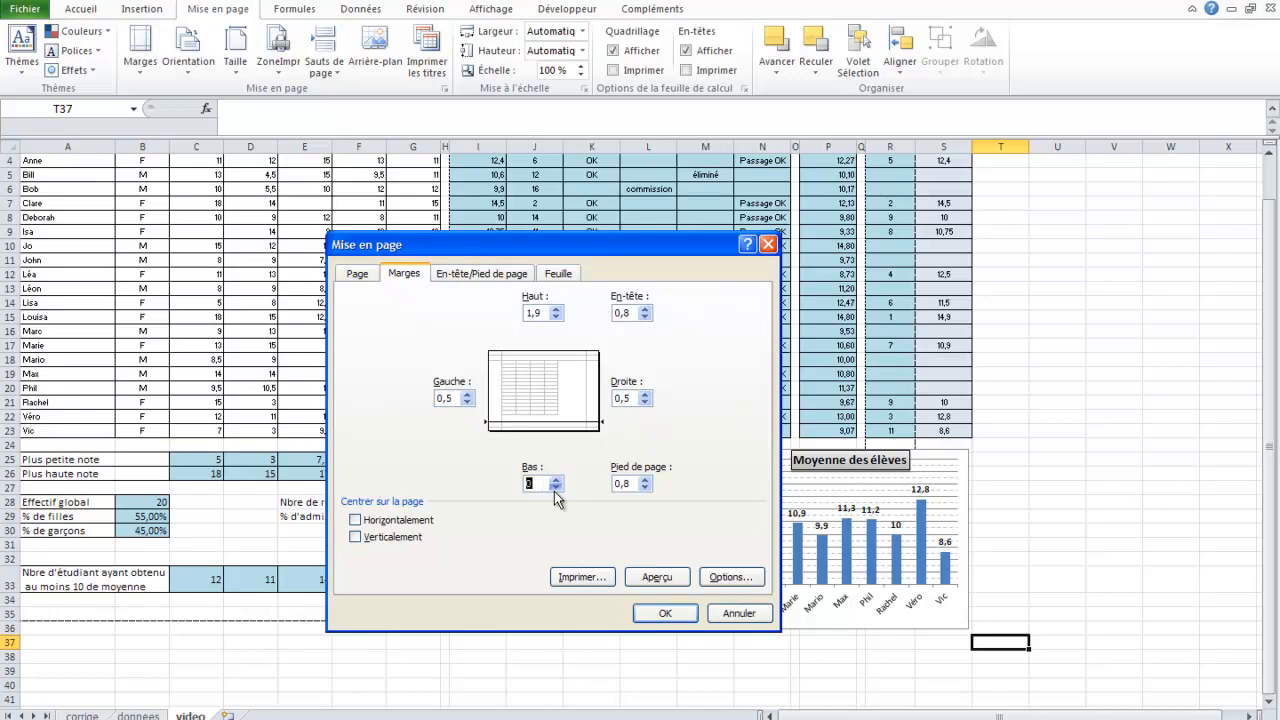
left_click(557, 487)
left_click(645, 488)
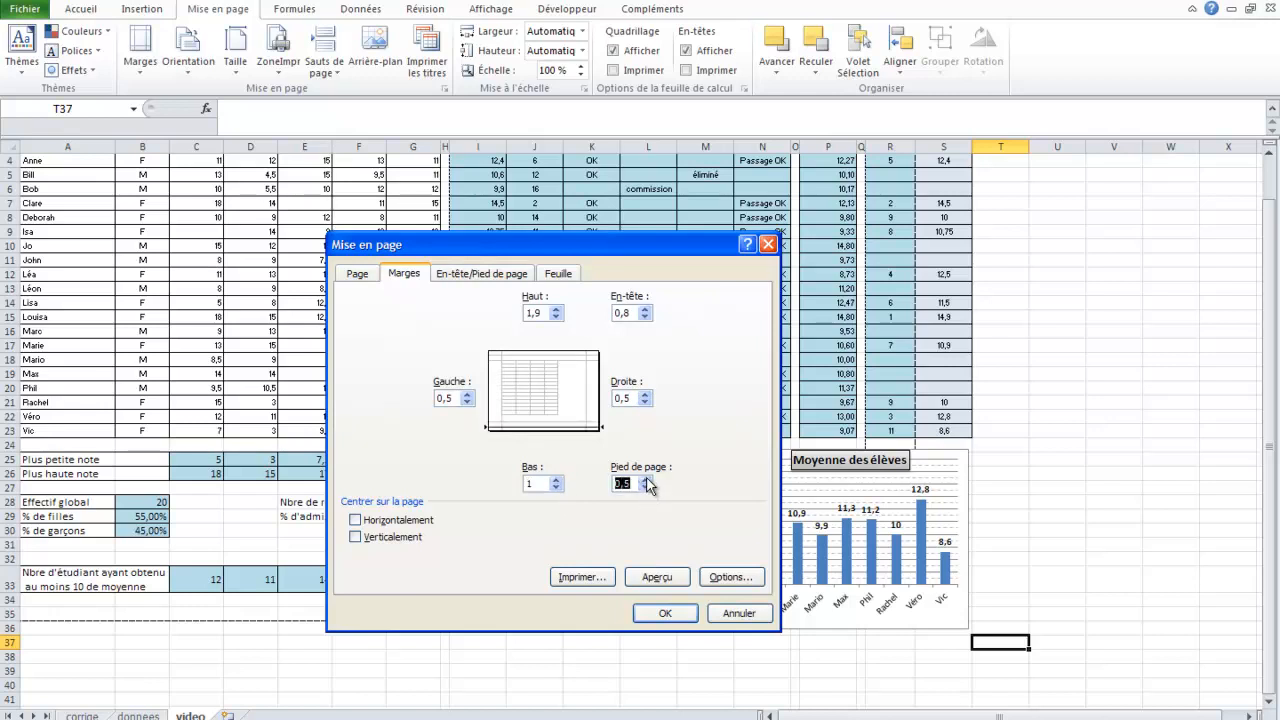
left_click(645, 317)
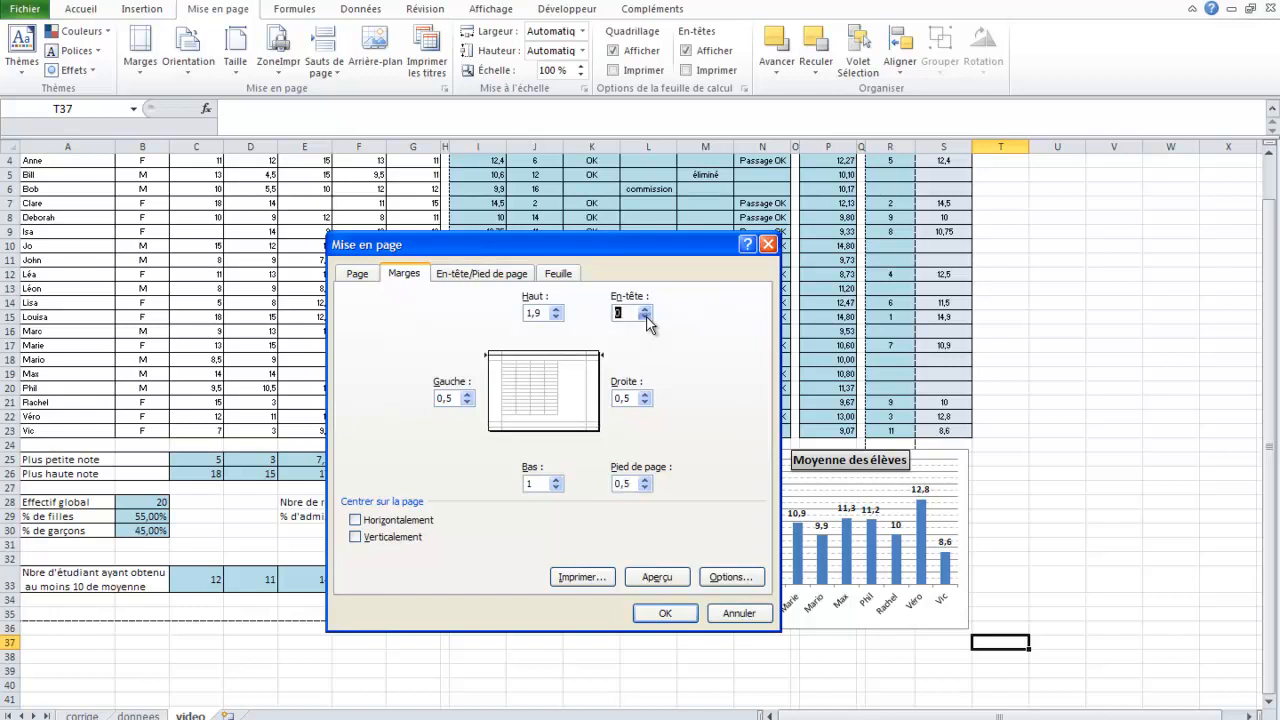
left_click(645, 311)
left_click(556, 317)
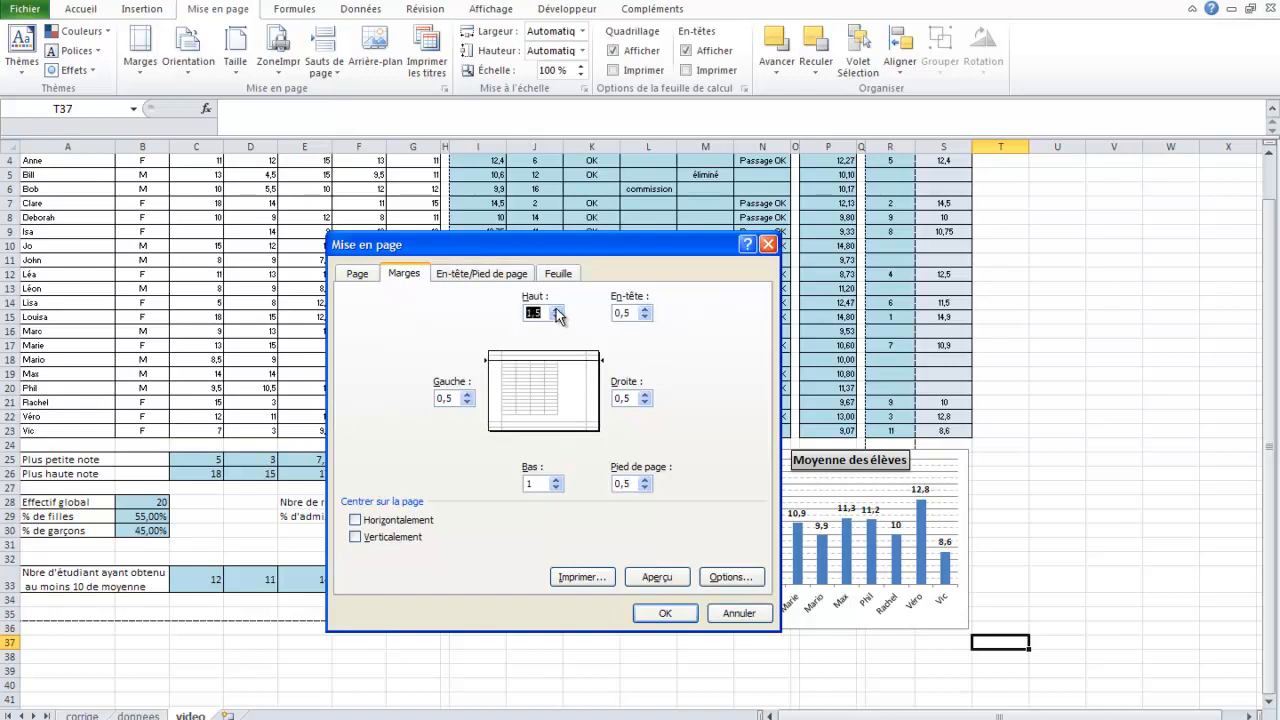
left_click(366, 522)
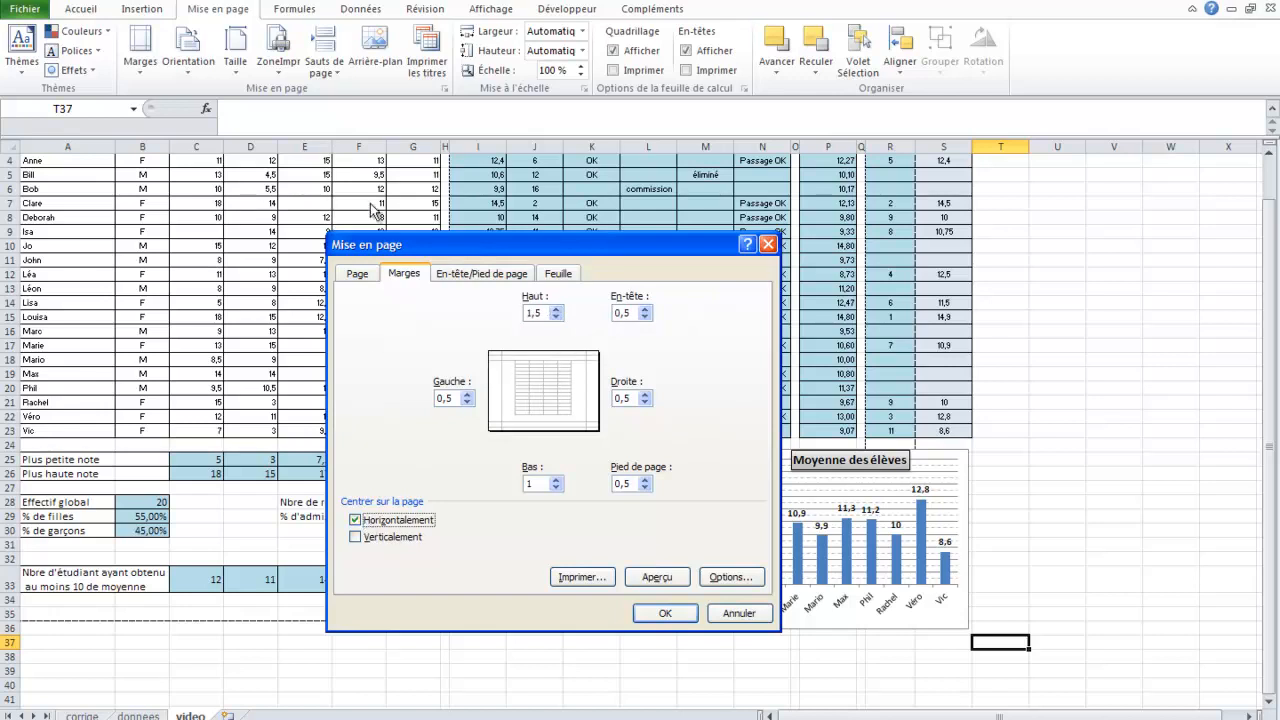
left_click(665, 613)
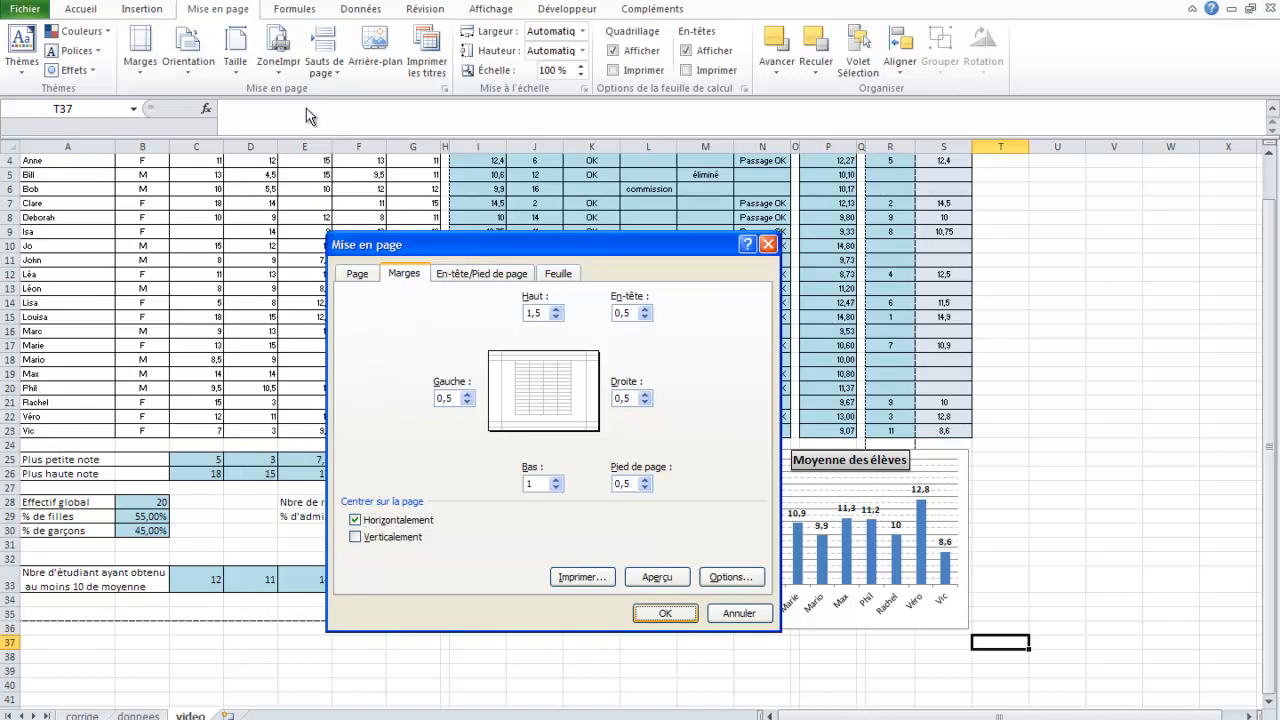
Check the print preview, fit the sheet to 1 page wide by 1 tall, and preview it again
key("ctrl+p")
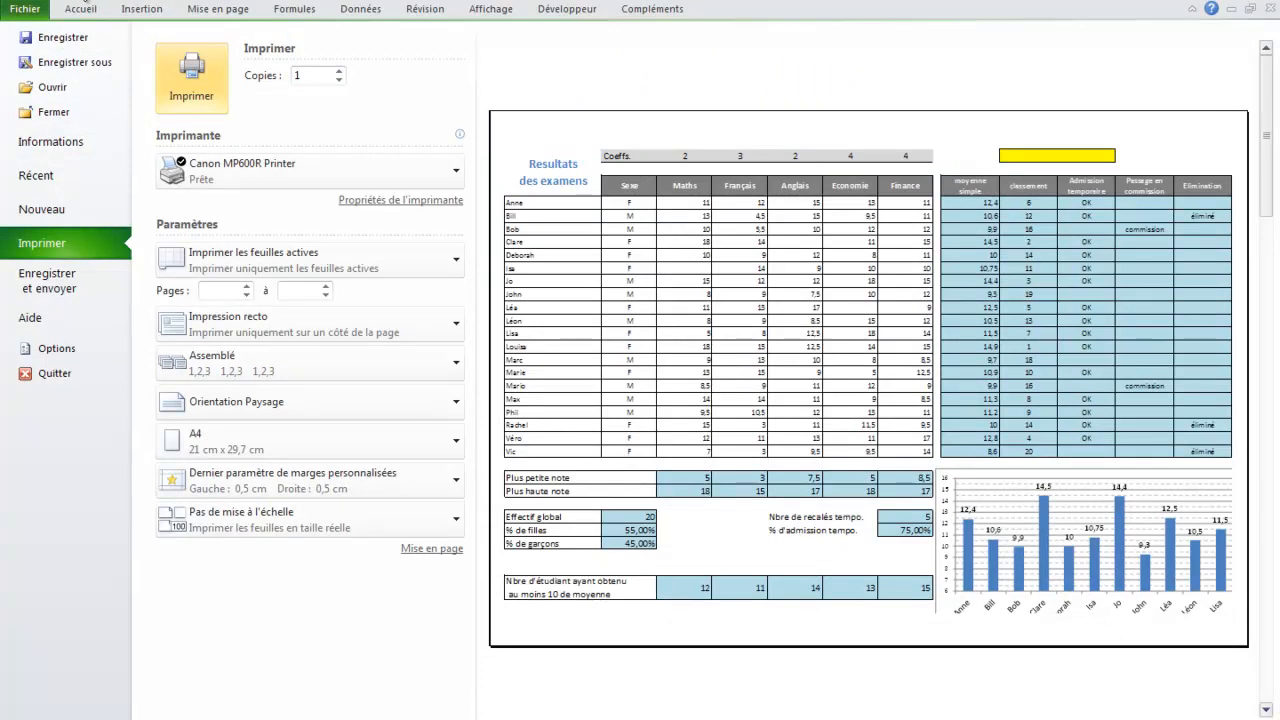
key("Escape")
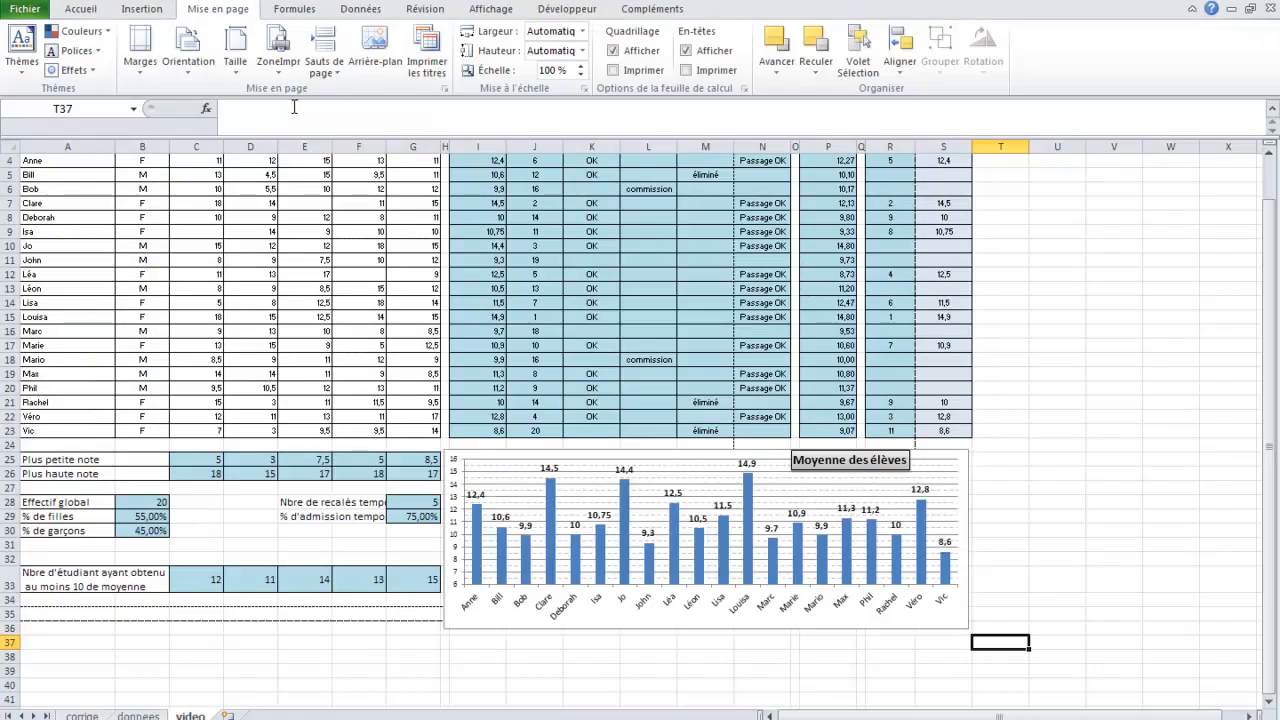
left_click(443, 88)
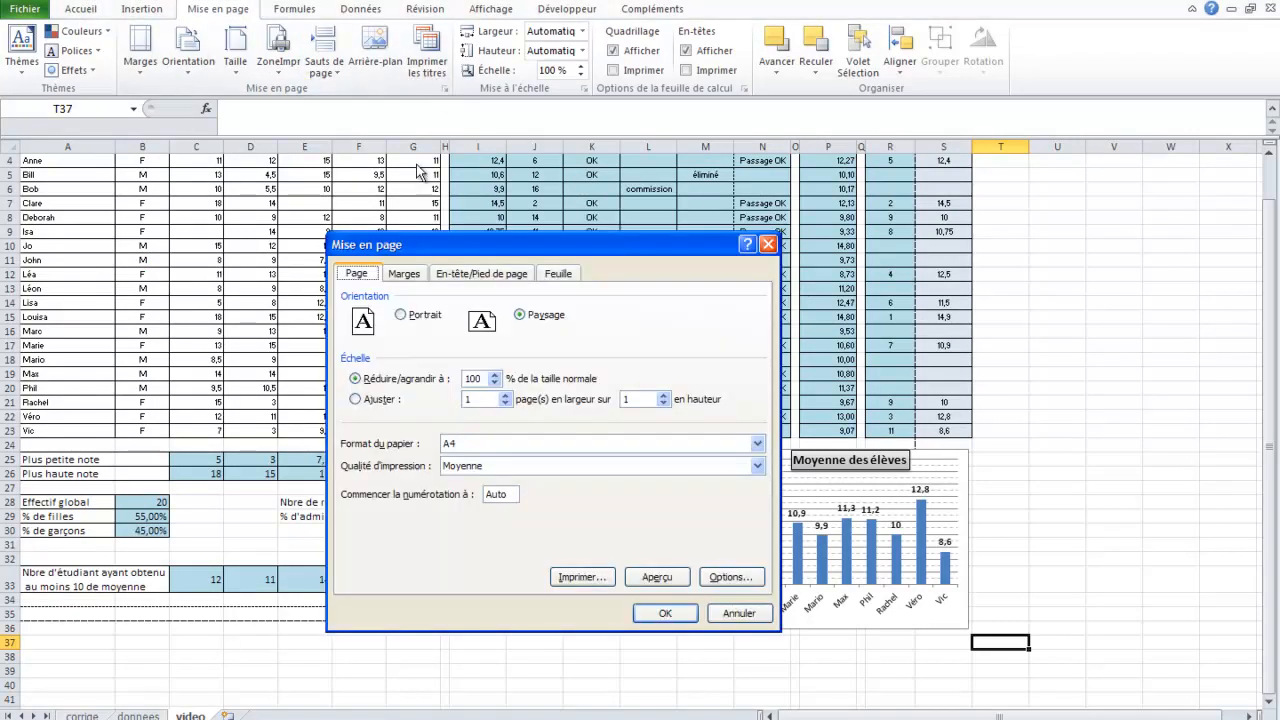
left_click(376, 396)
left_click(655, 580)
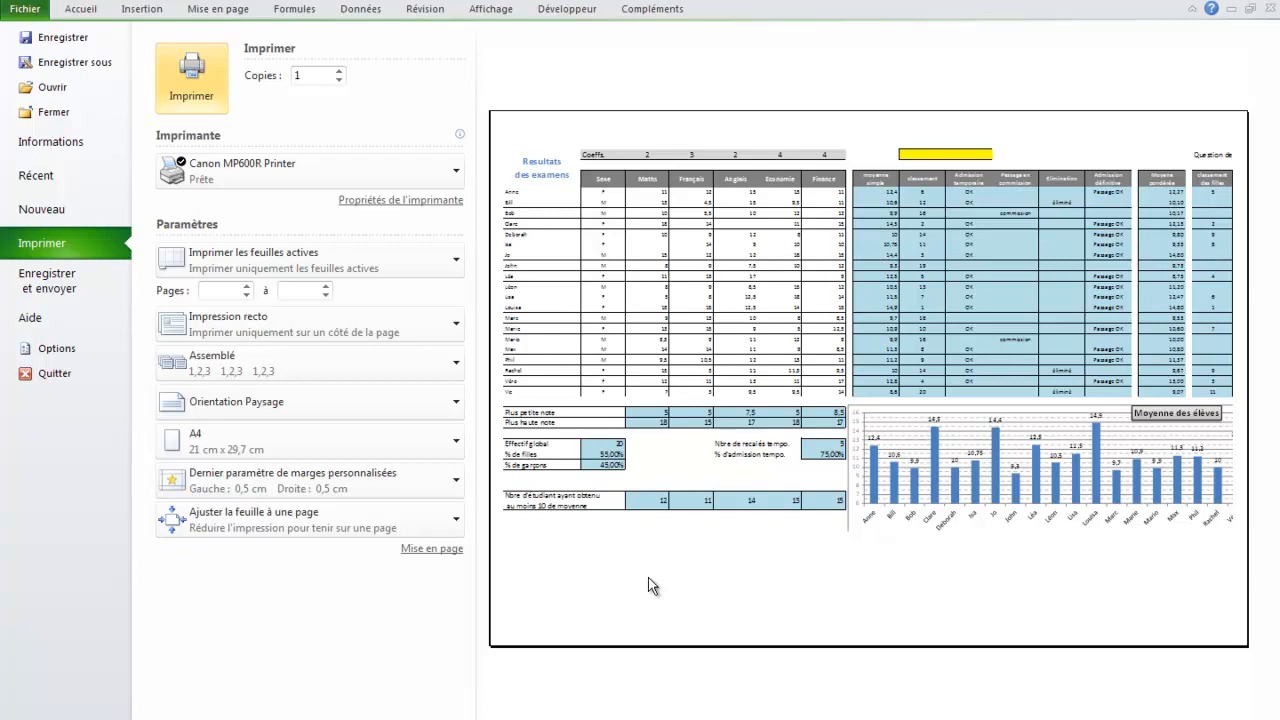
key("Escape")
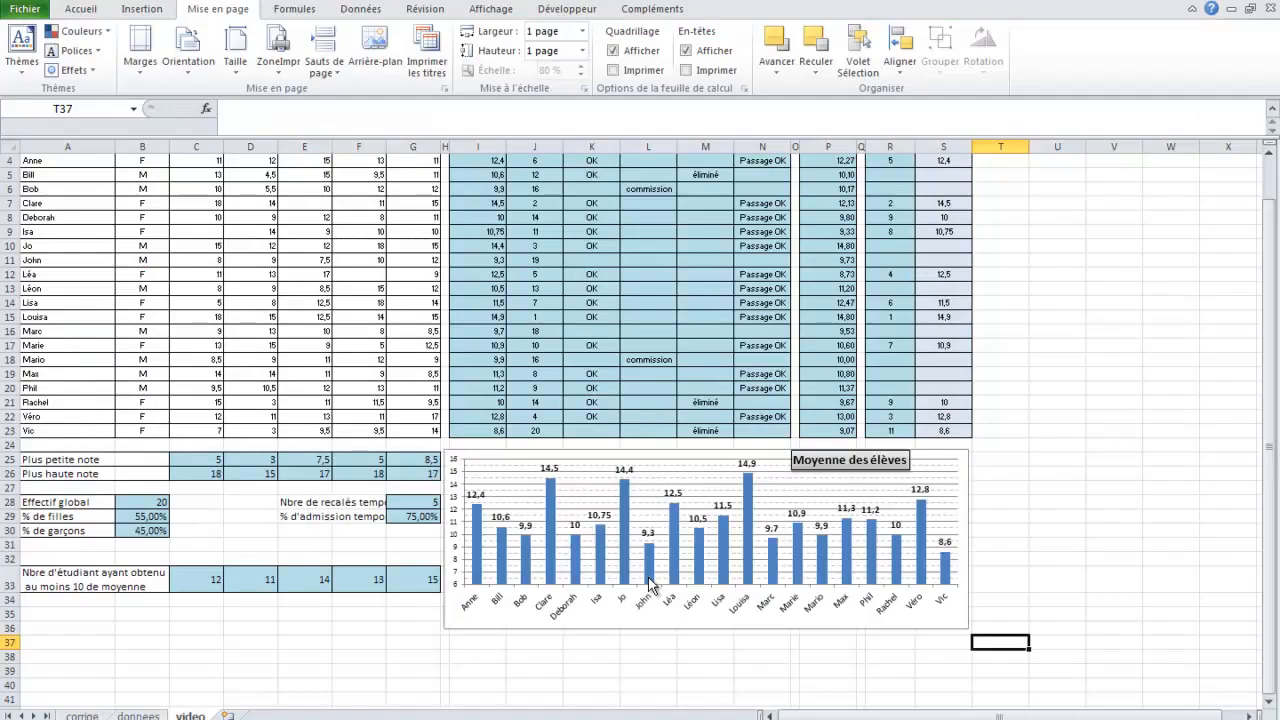
Reduce the "Calcul intermédiaire" header in S3 to font size 8 and check the print preview
left_click_drag(1275, 412, 1270, 408)
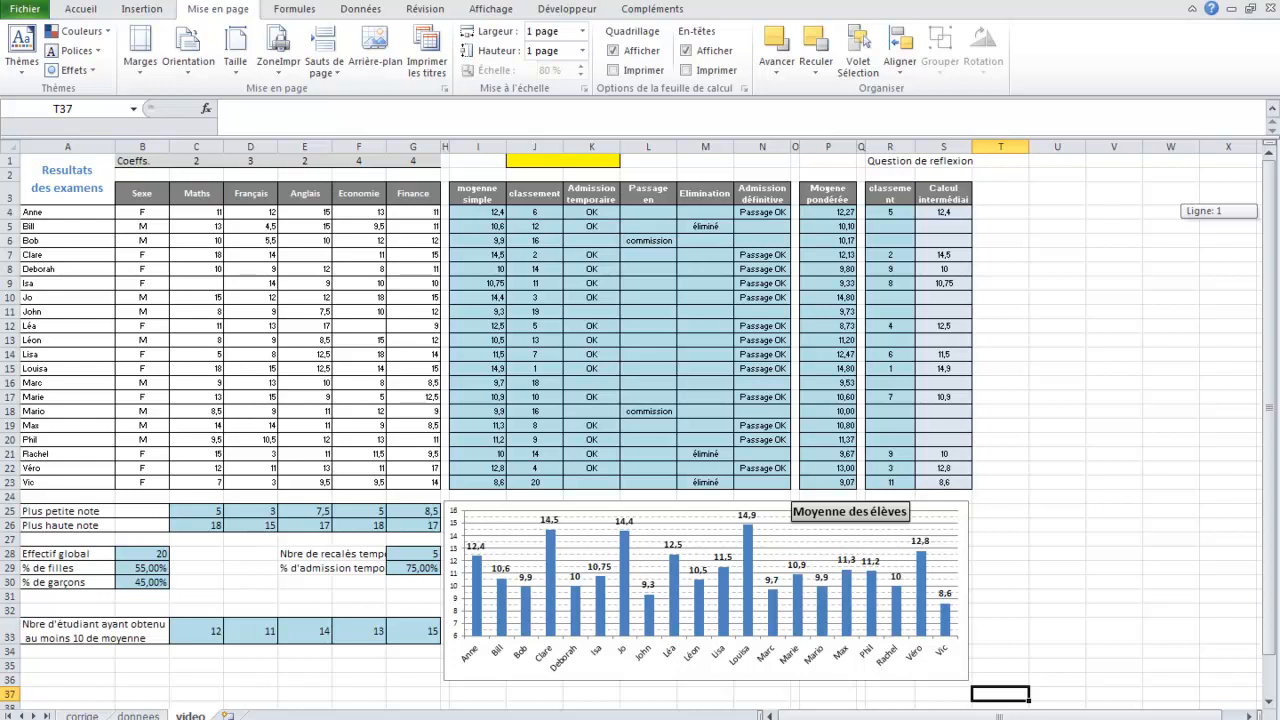
left_click_drag(1270, 408, 1270, 410)
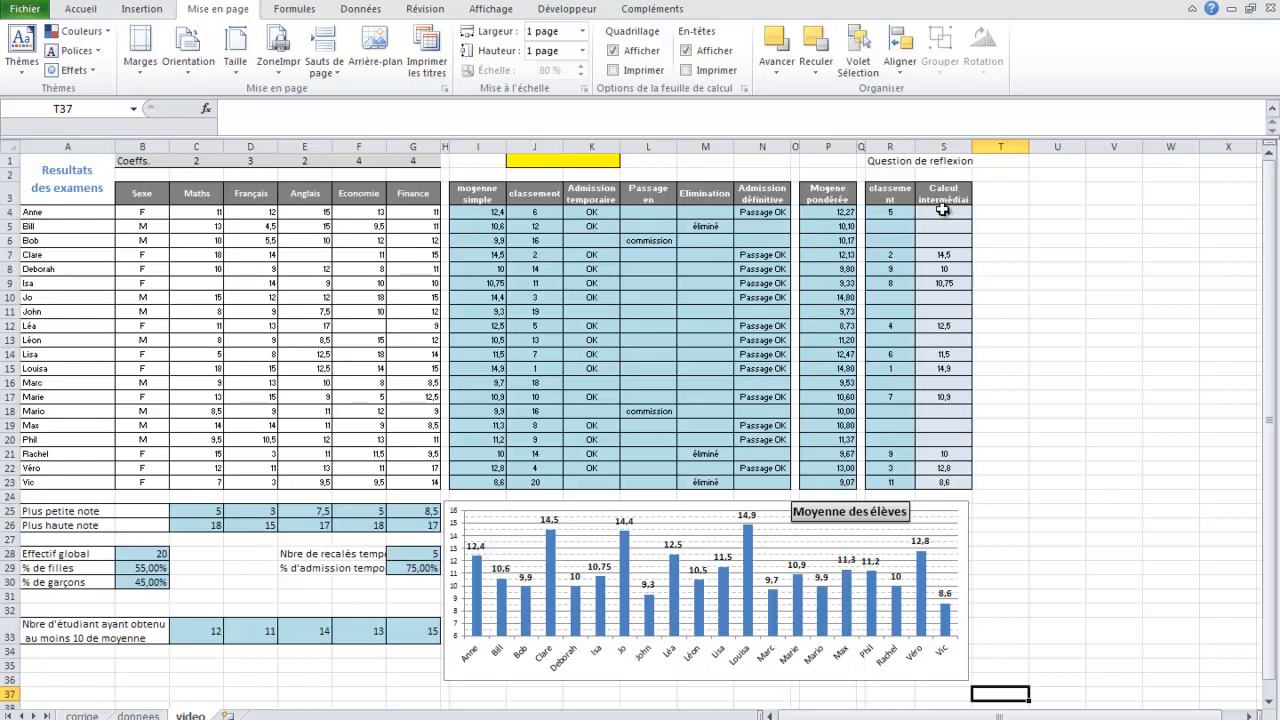
left_click(938, 194)
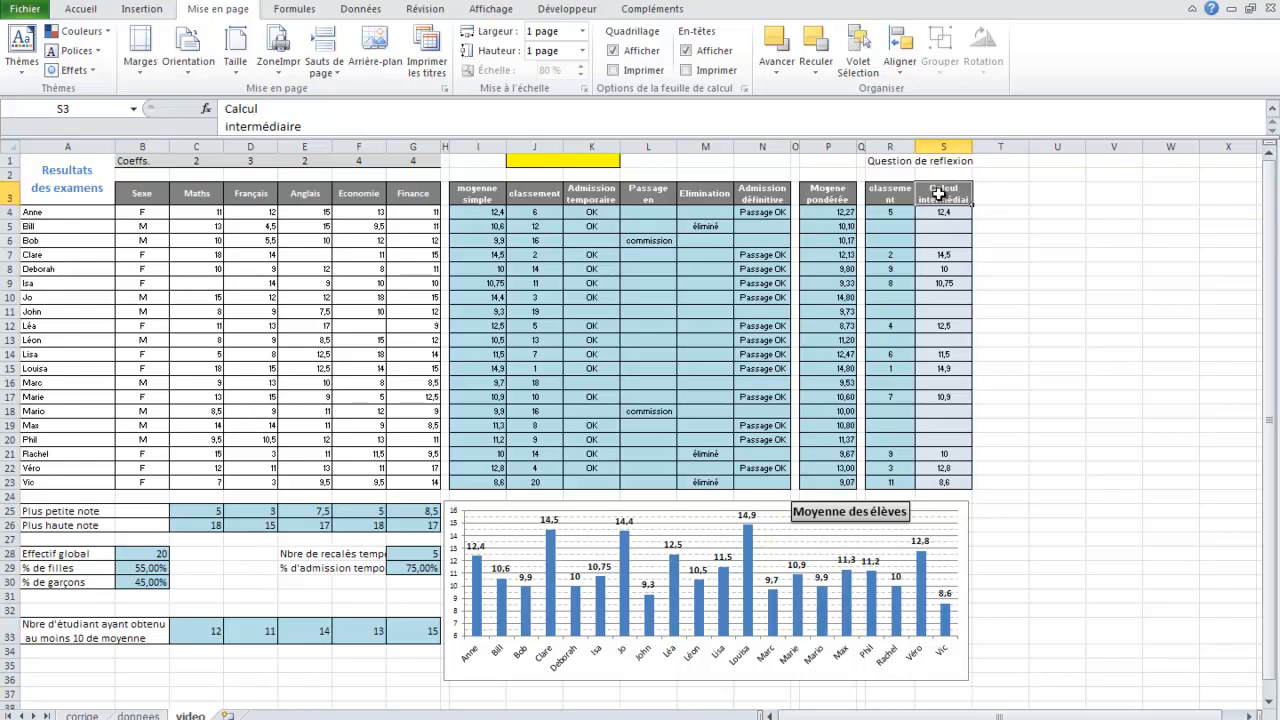
left_click(70, 14)
left_click(261, 39)
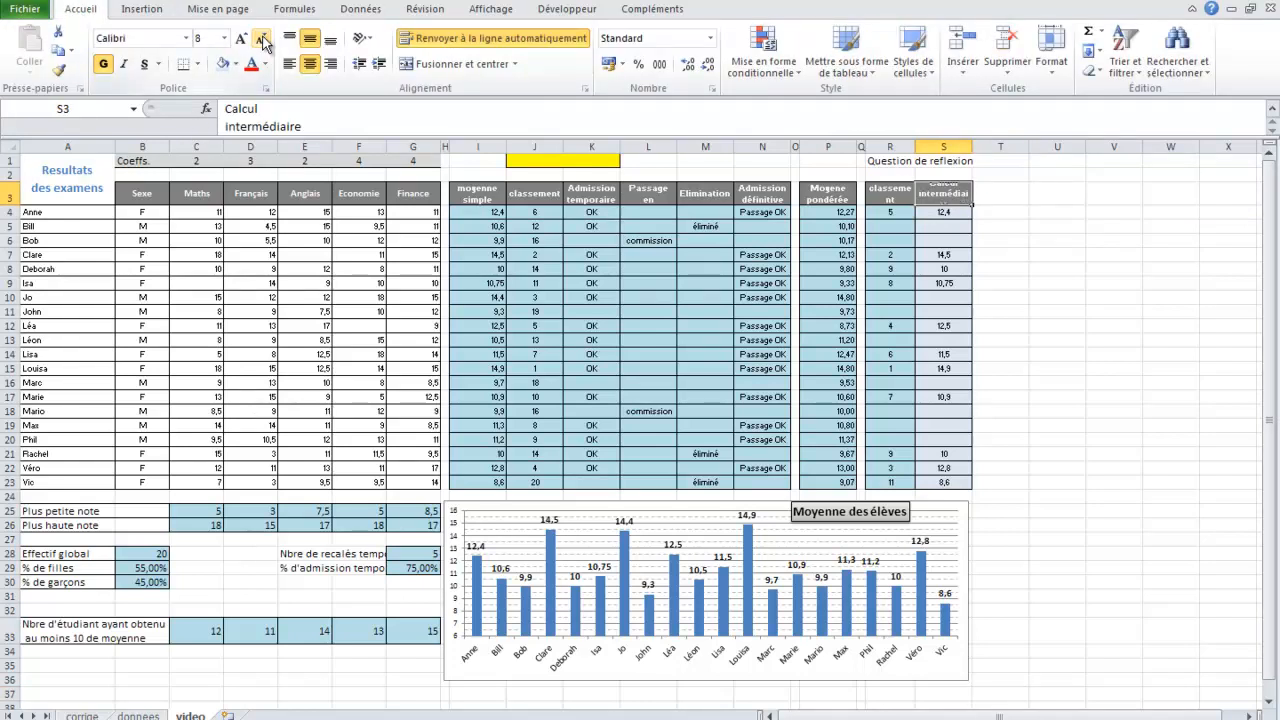
left_click(380, 254)
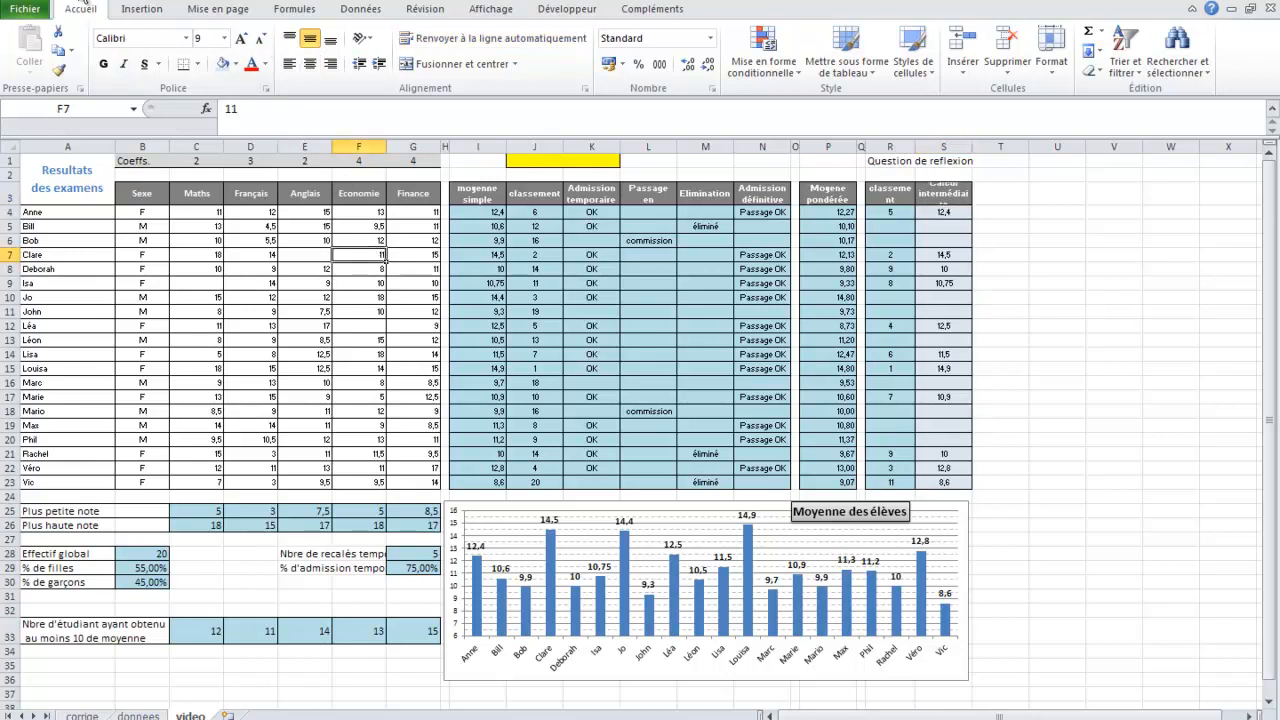
key("ctrl+p")
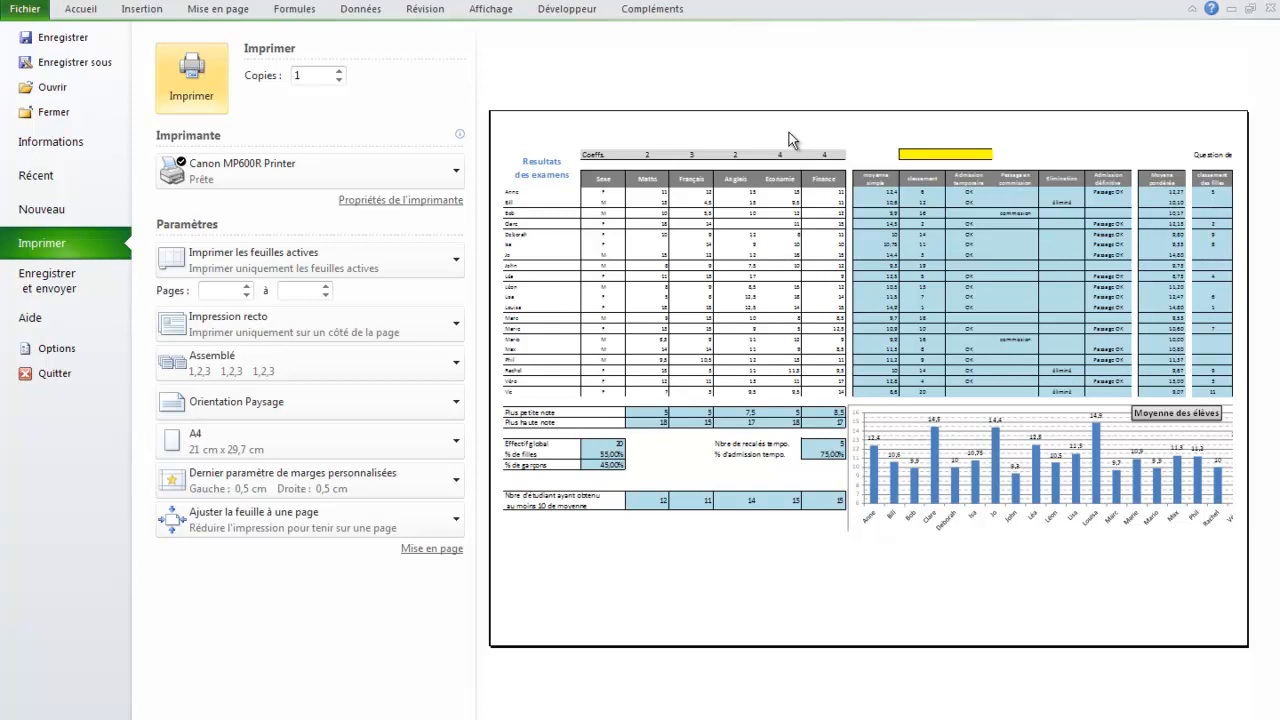
key("Escape")
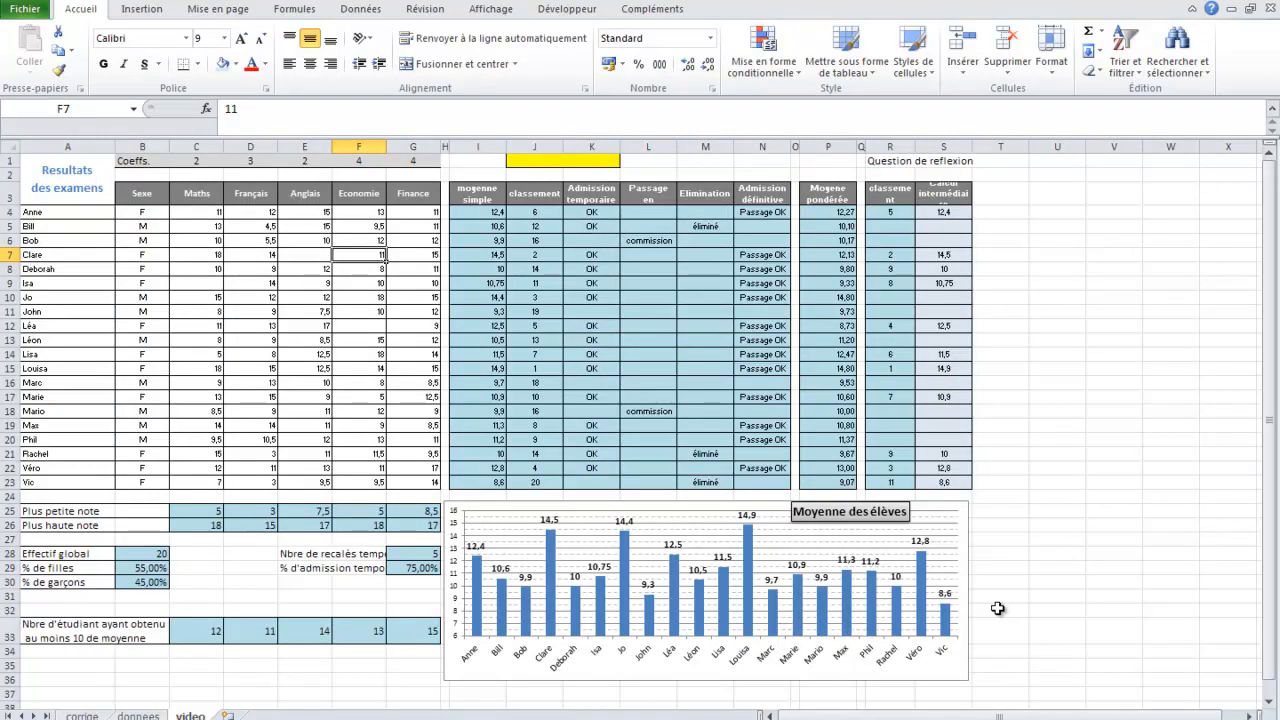
scroll(992, 607, "down", 2)
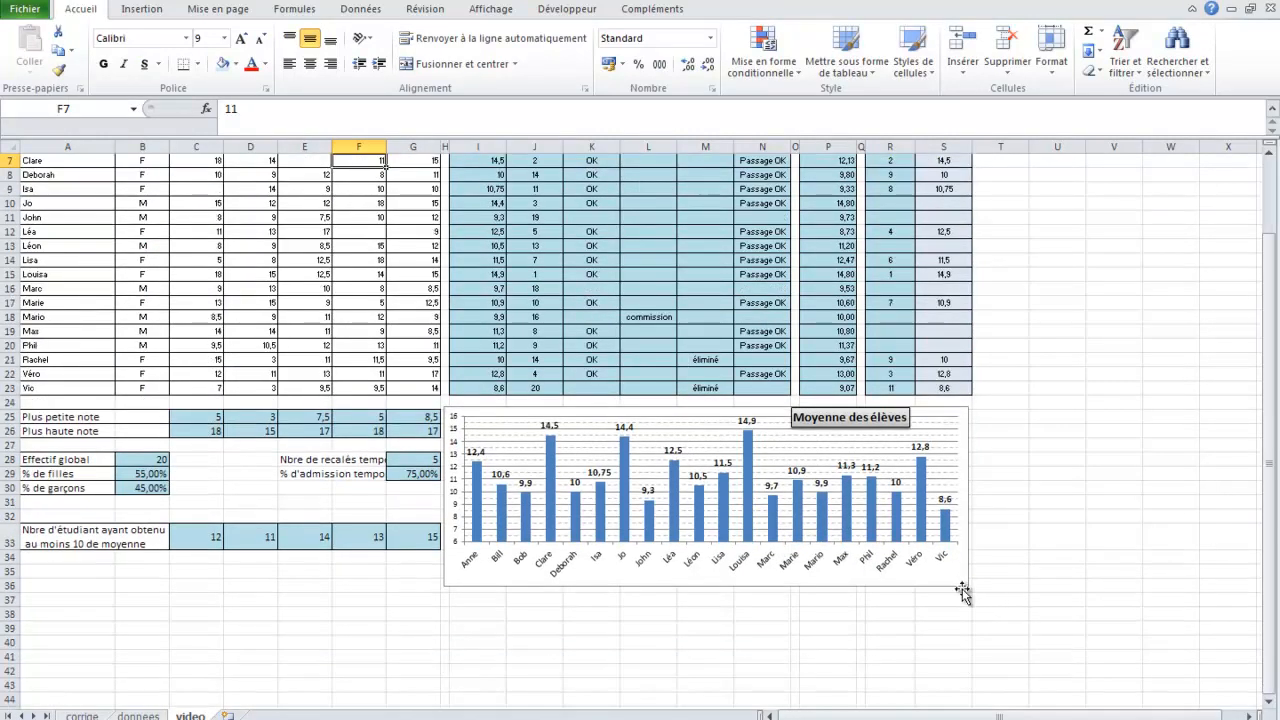
left_click(965, 598)
key("Up")
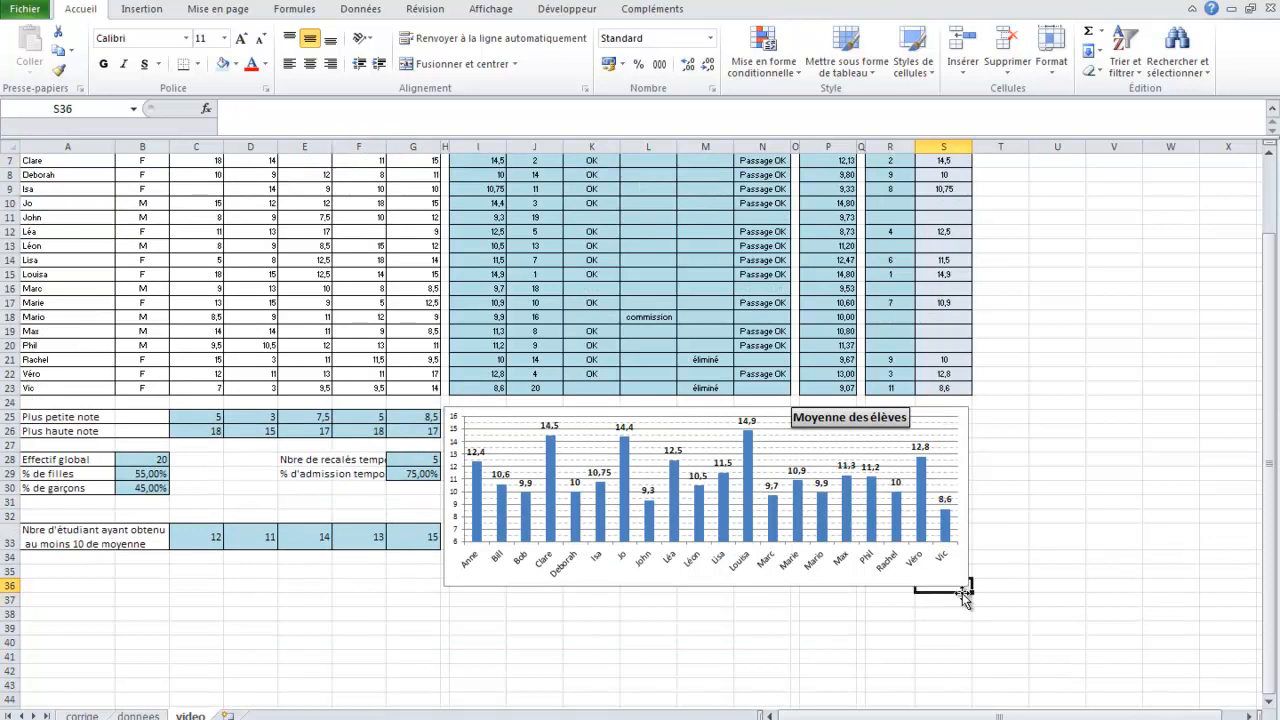
left_click(422, 347)
scroll(425, 365, "up", 2)
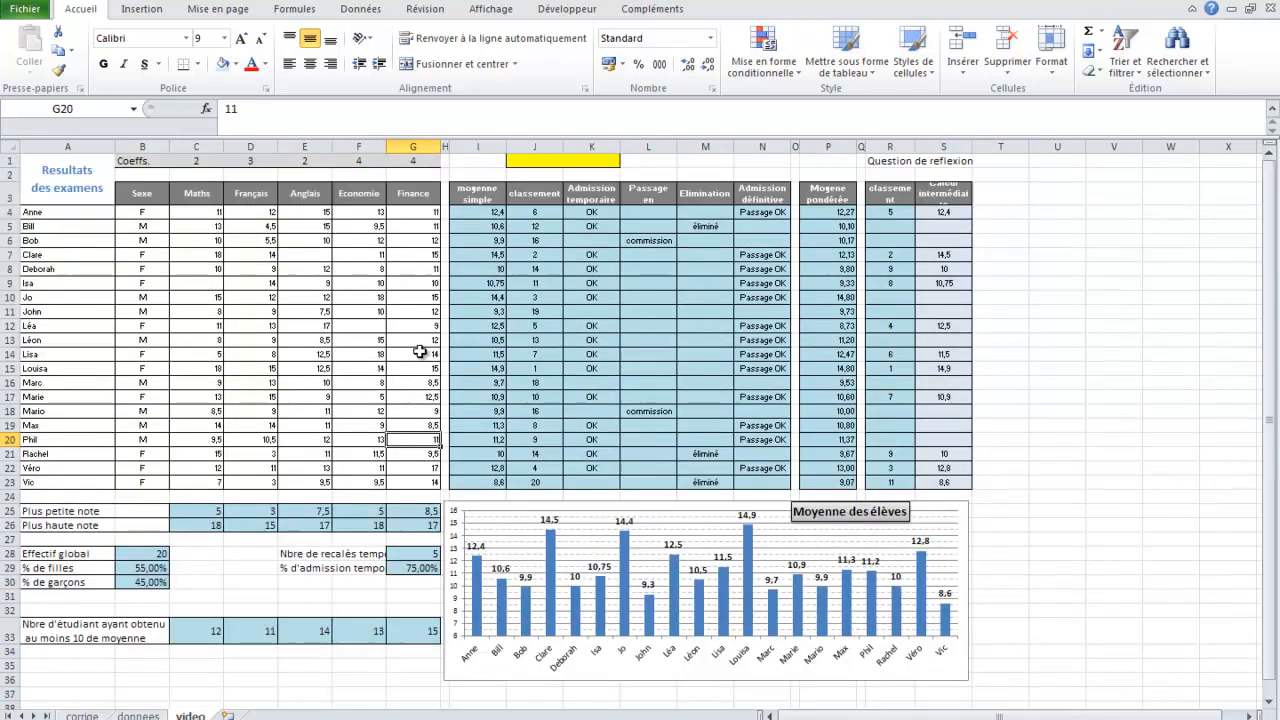
Define A1:S36 as the print area so it covers the tables and chart, and check the print preview
left_click(46, 163)
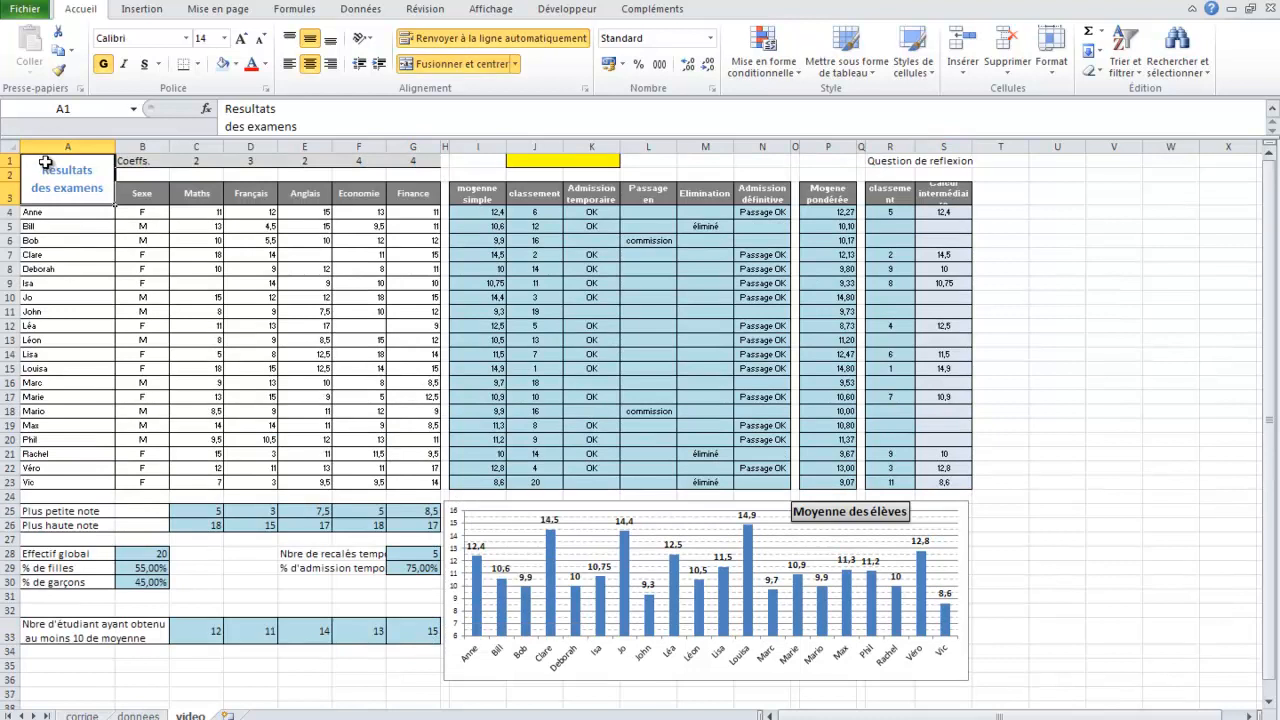
mouse_move(46, 163)
left_mouse_down()
mouse_move(909, 463)
mouse_move(969, 496)
mouse_move(969, 698)
mouse_move(958, 688)
left_mouse_up()
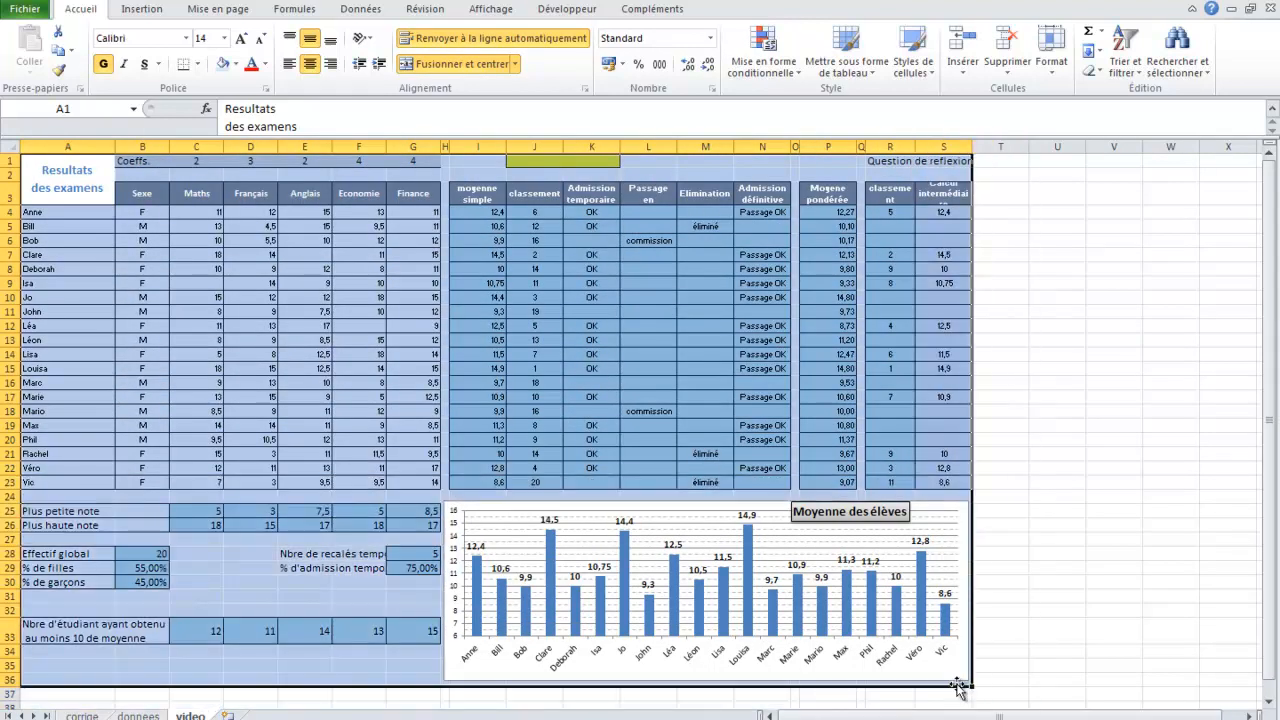
left_click(218, 10)
left_click(279, 55)
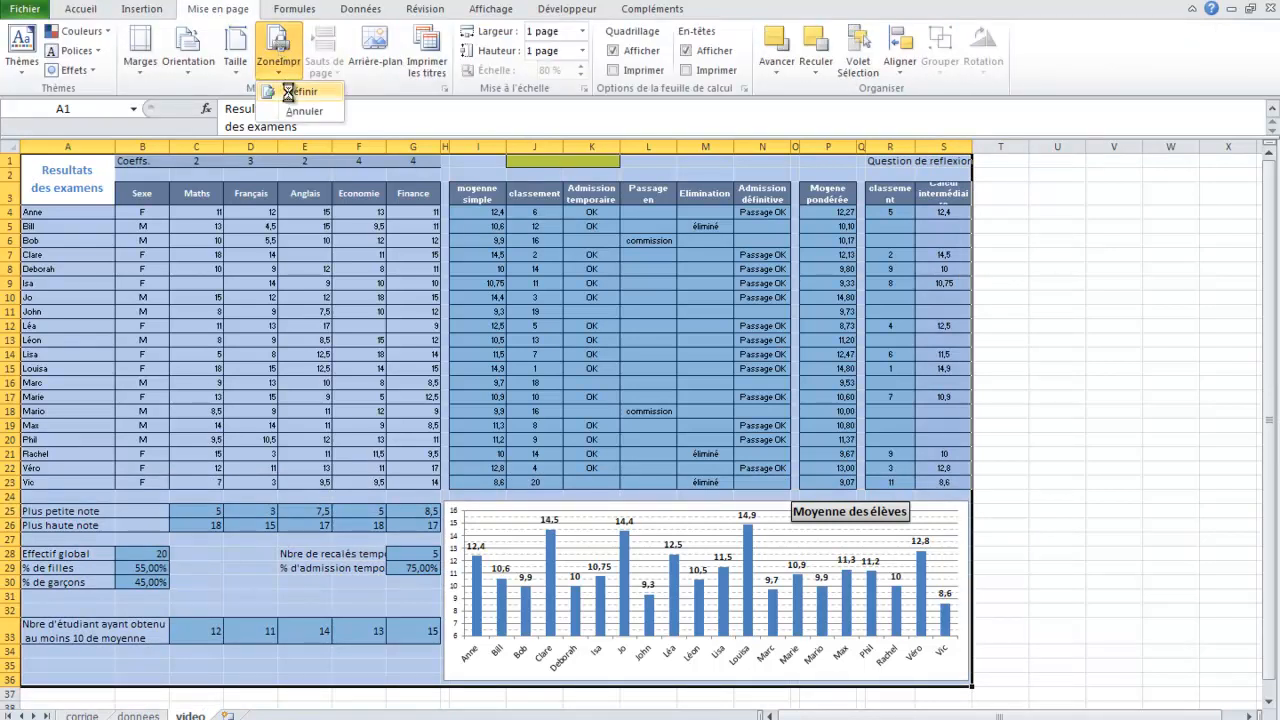
left_click(291, 92)
left_click(262, 258)
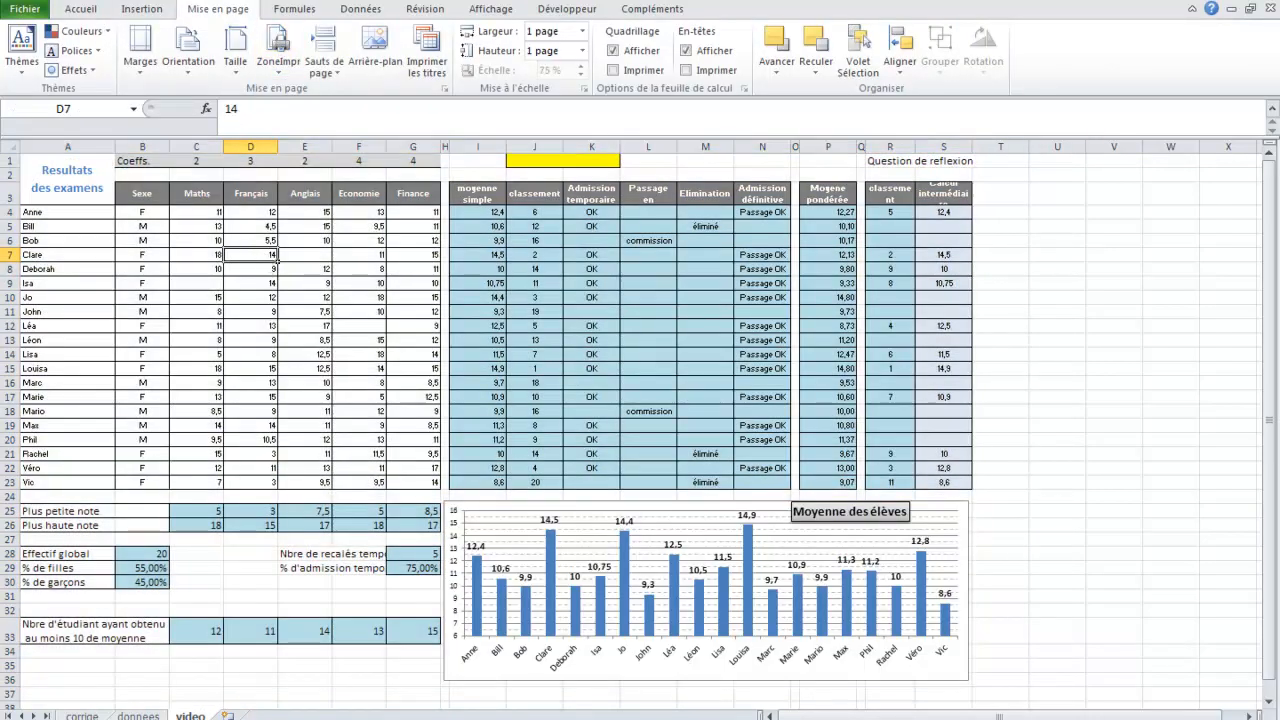
key("ctrl+p")
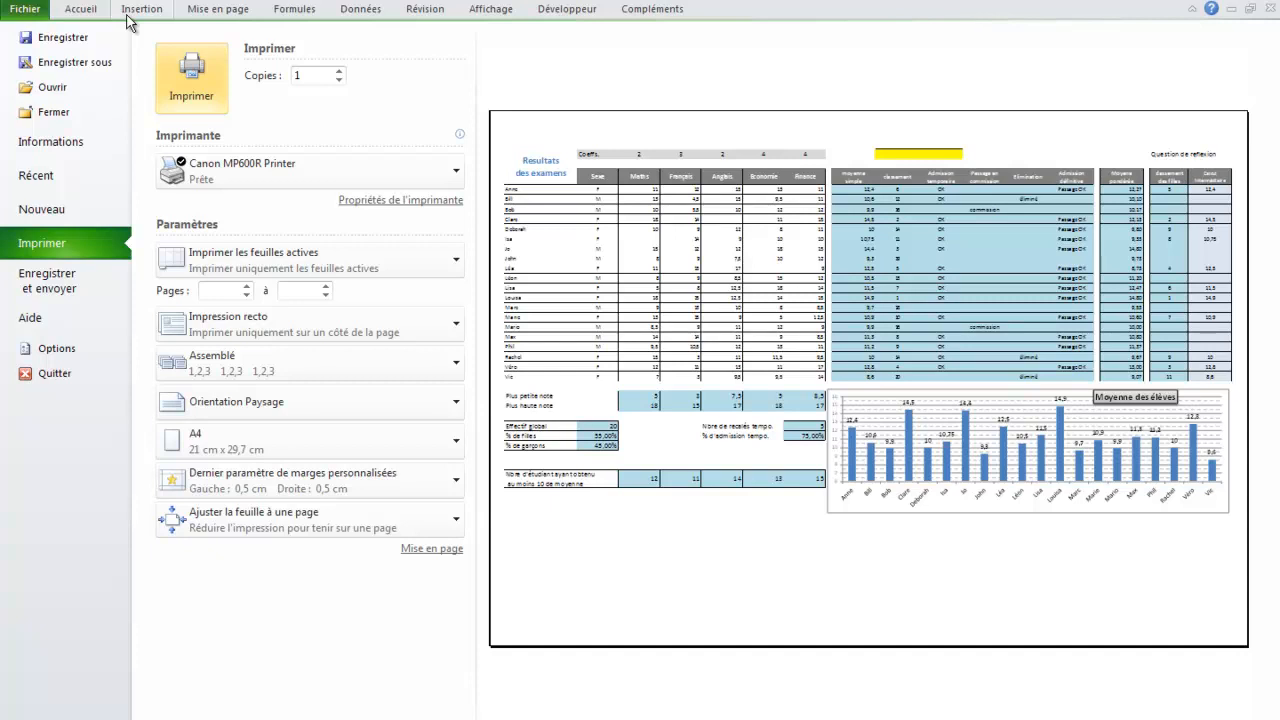
key("Escape")
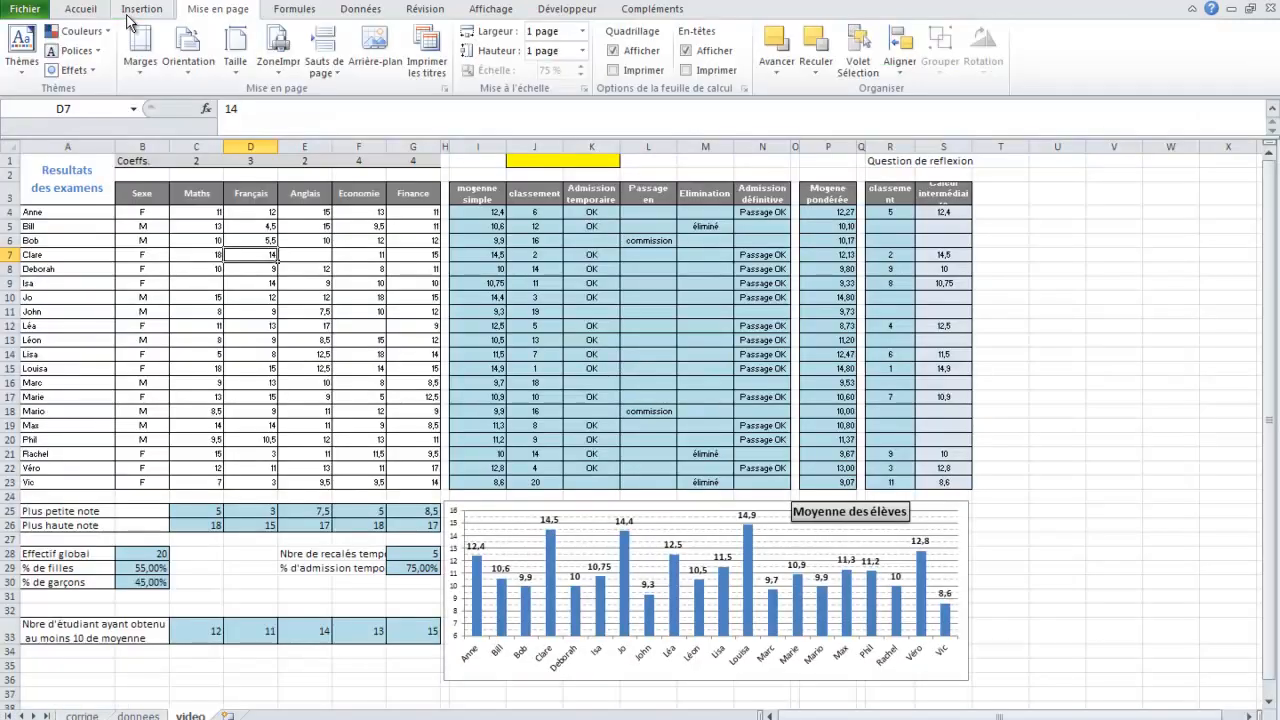